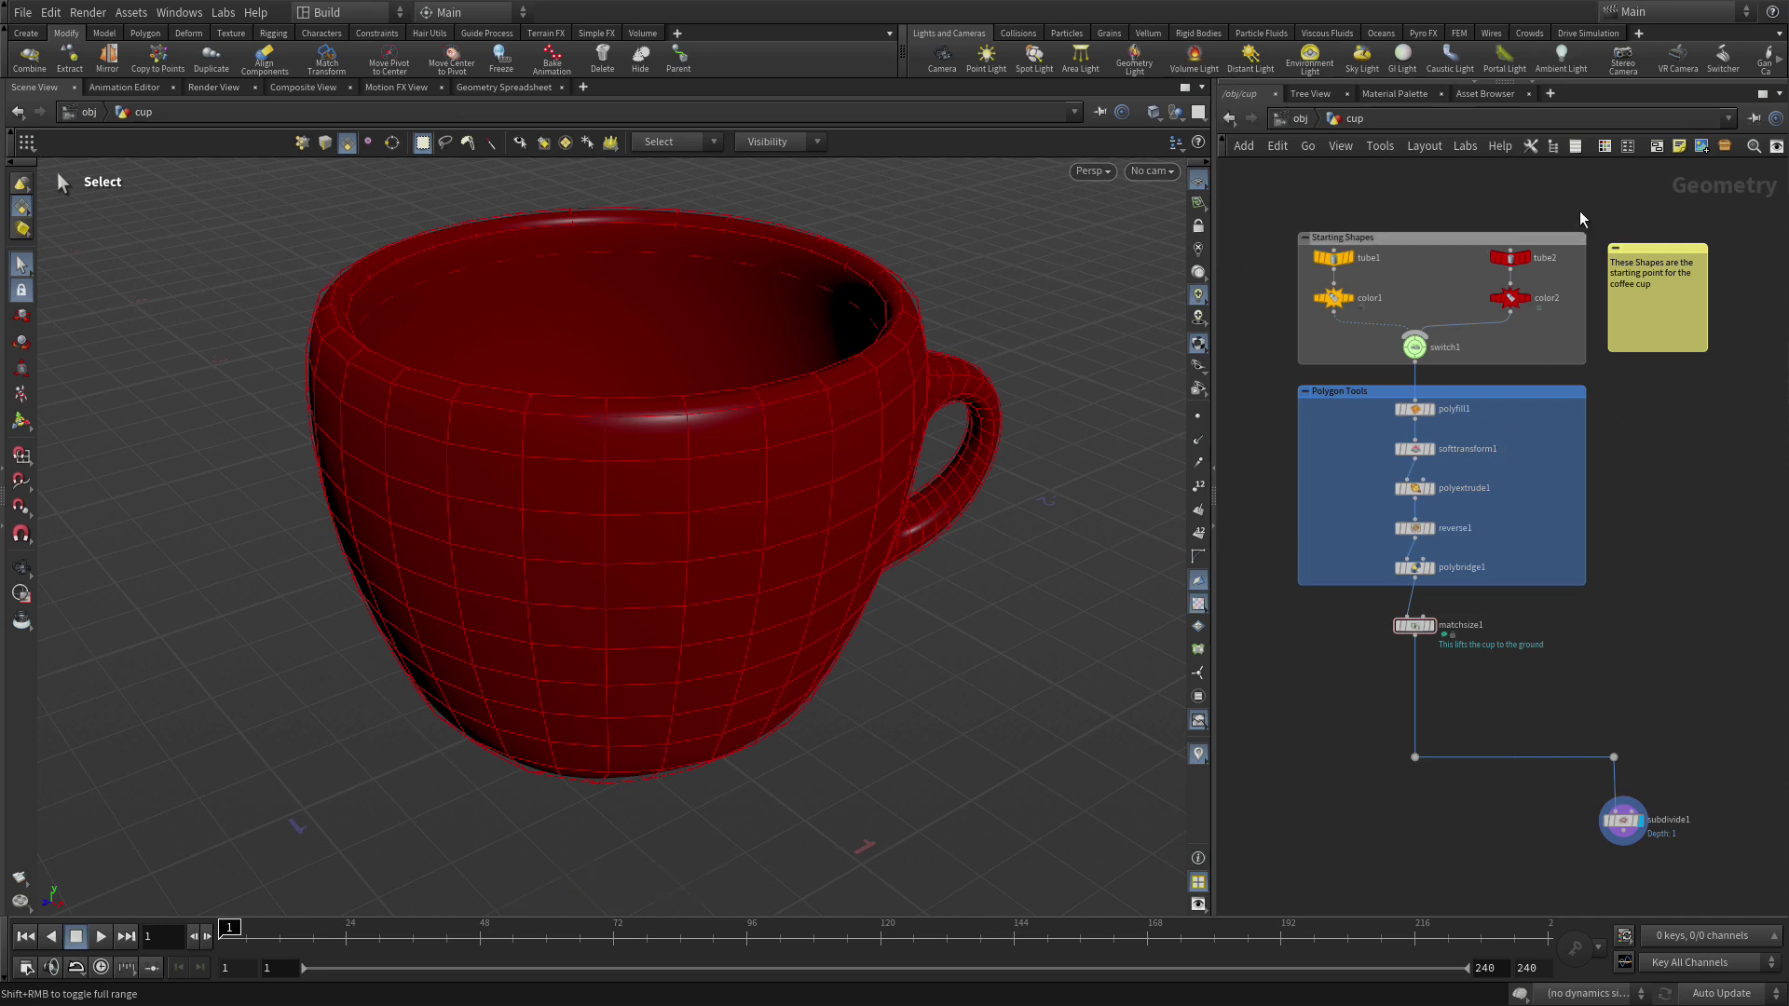
Show the parameters above the network and create a sphere object at the origin
click(1533, 85)
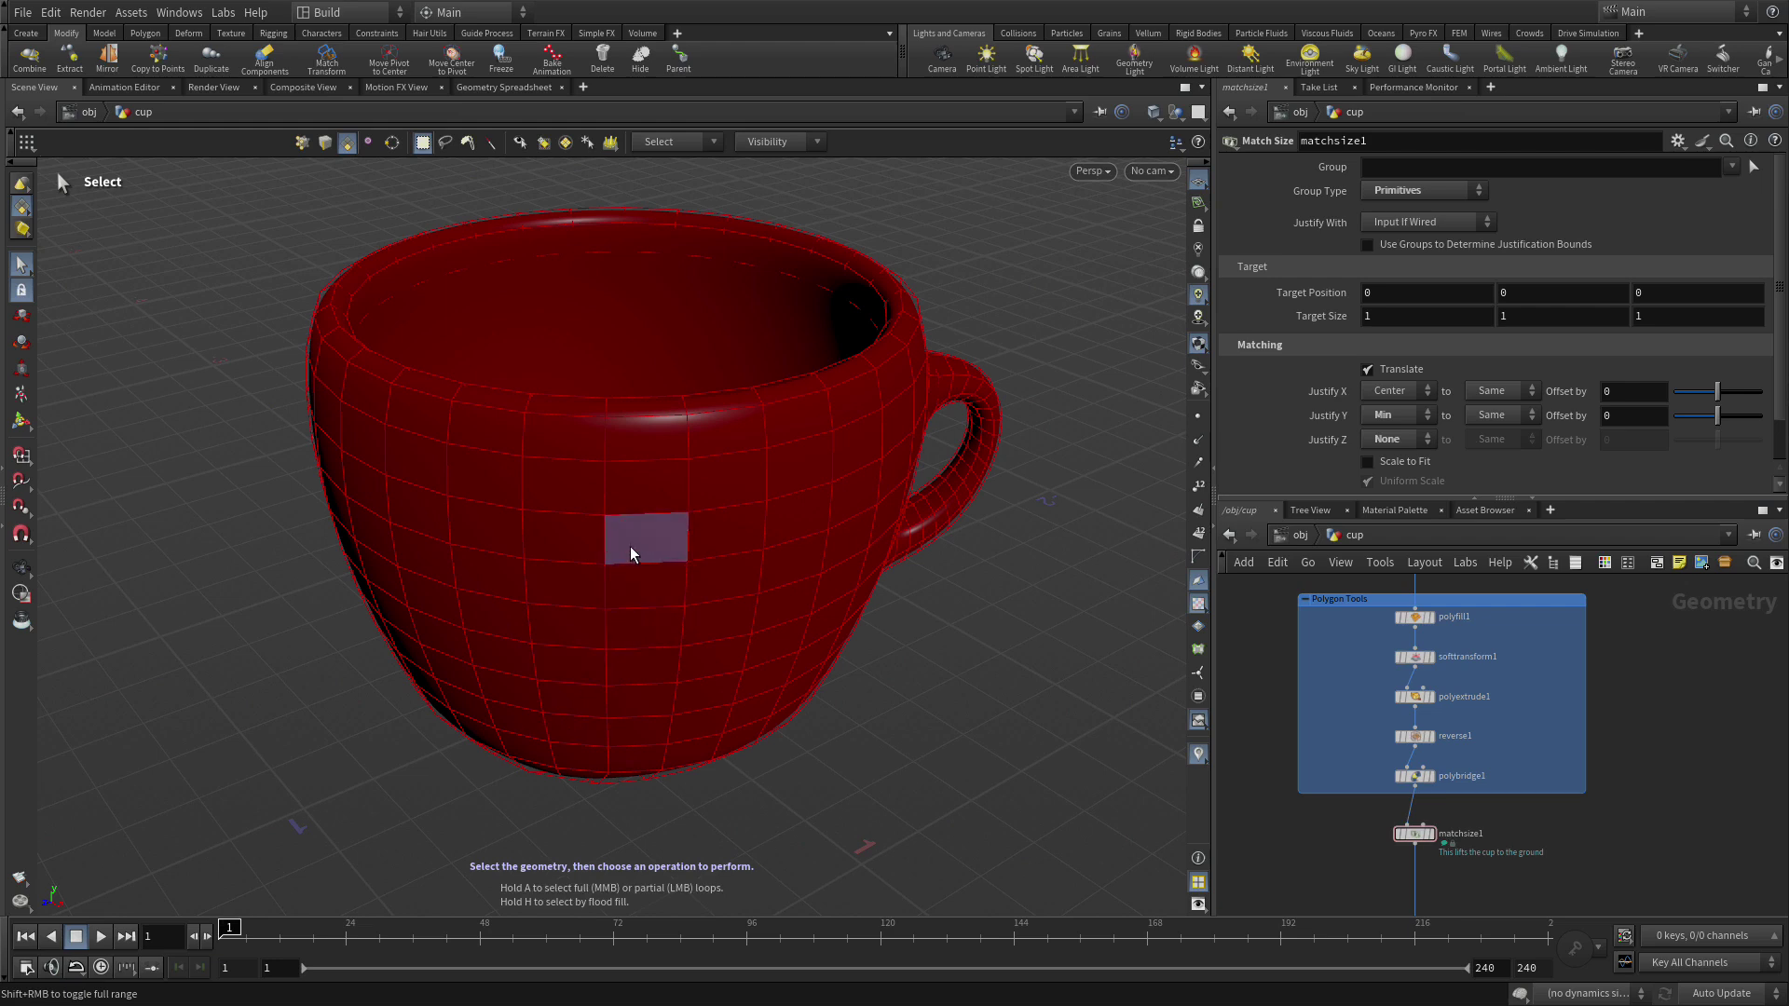
key(c)
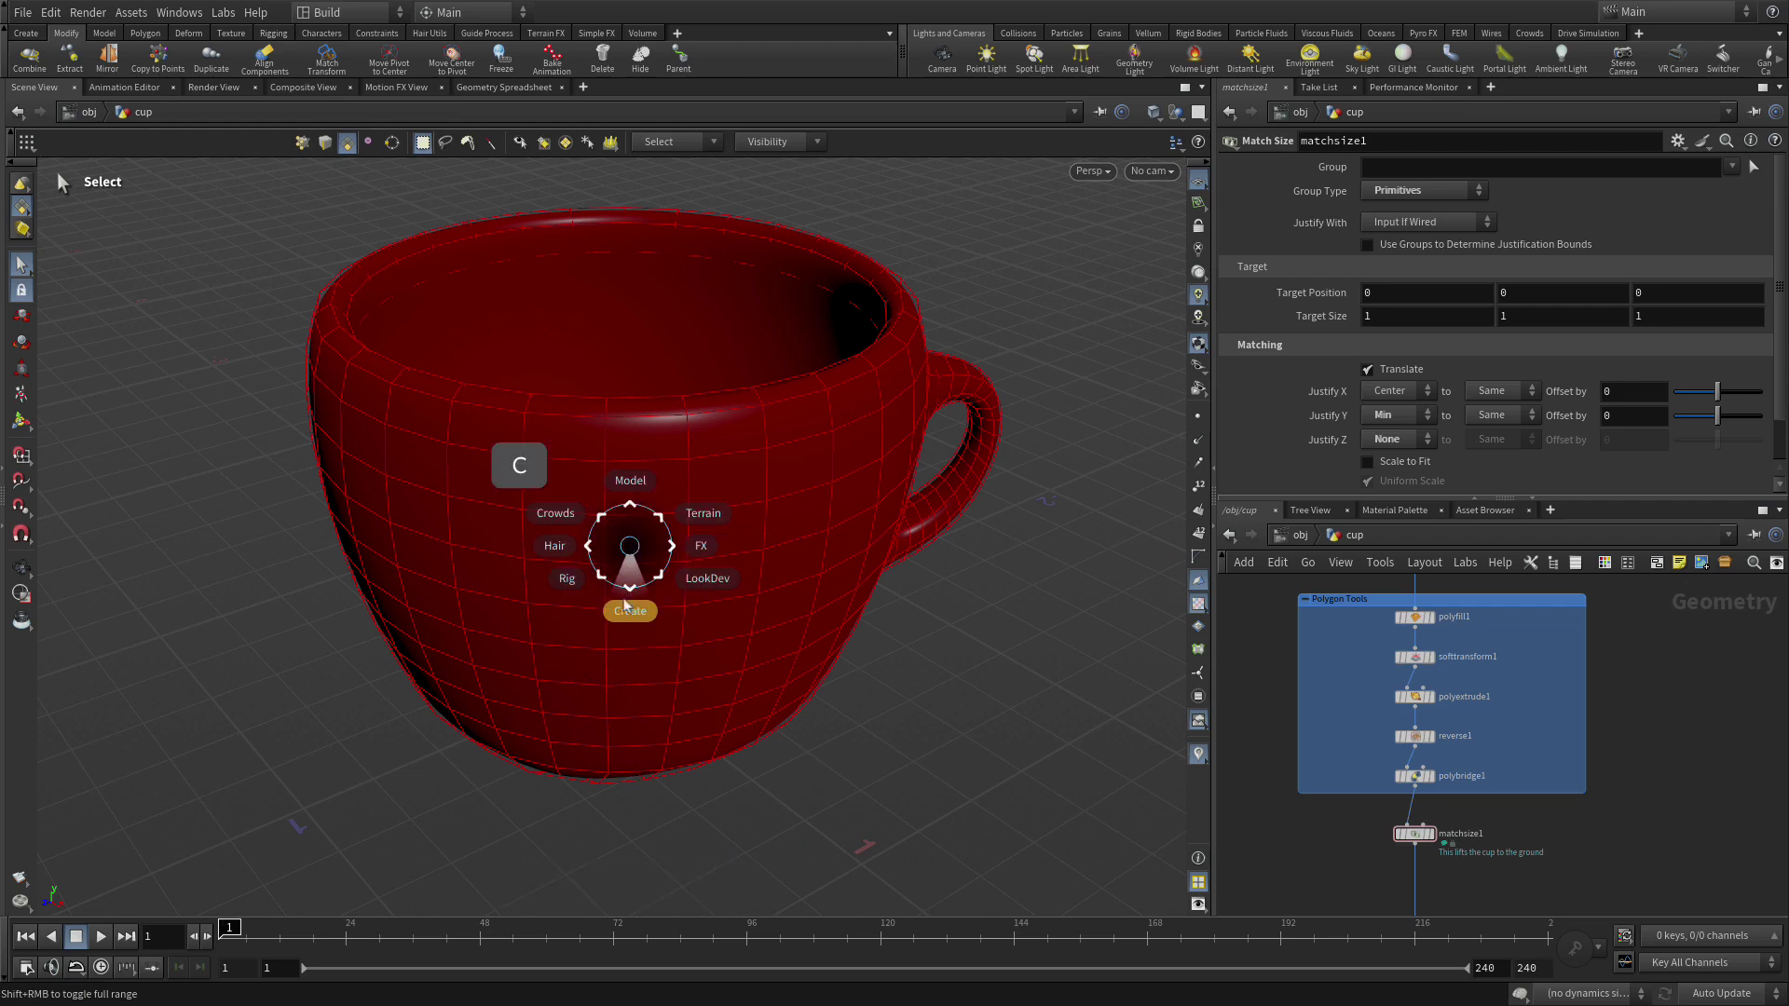
click(630, 610)
click(623, 673)
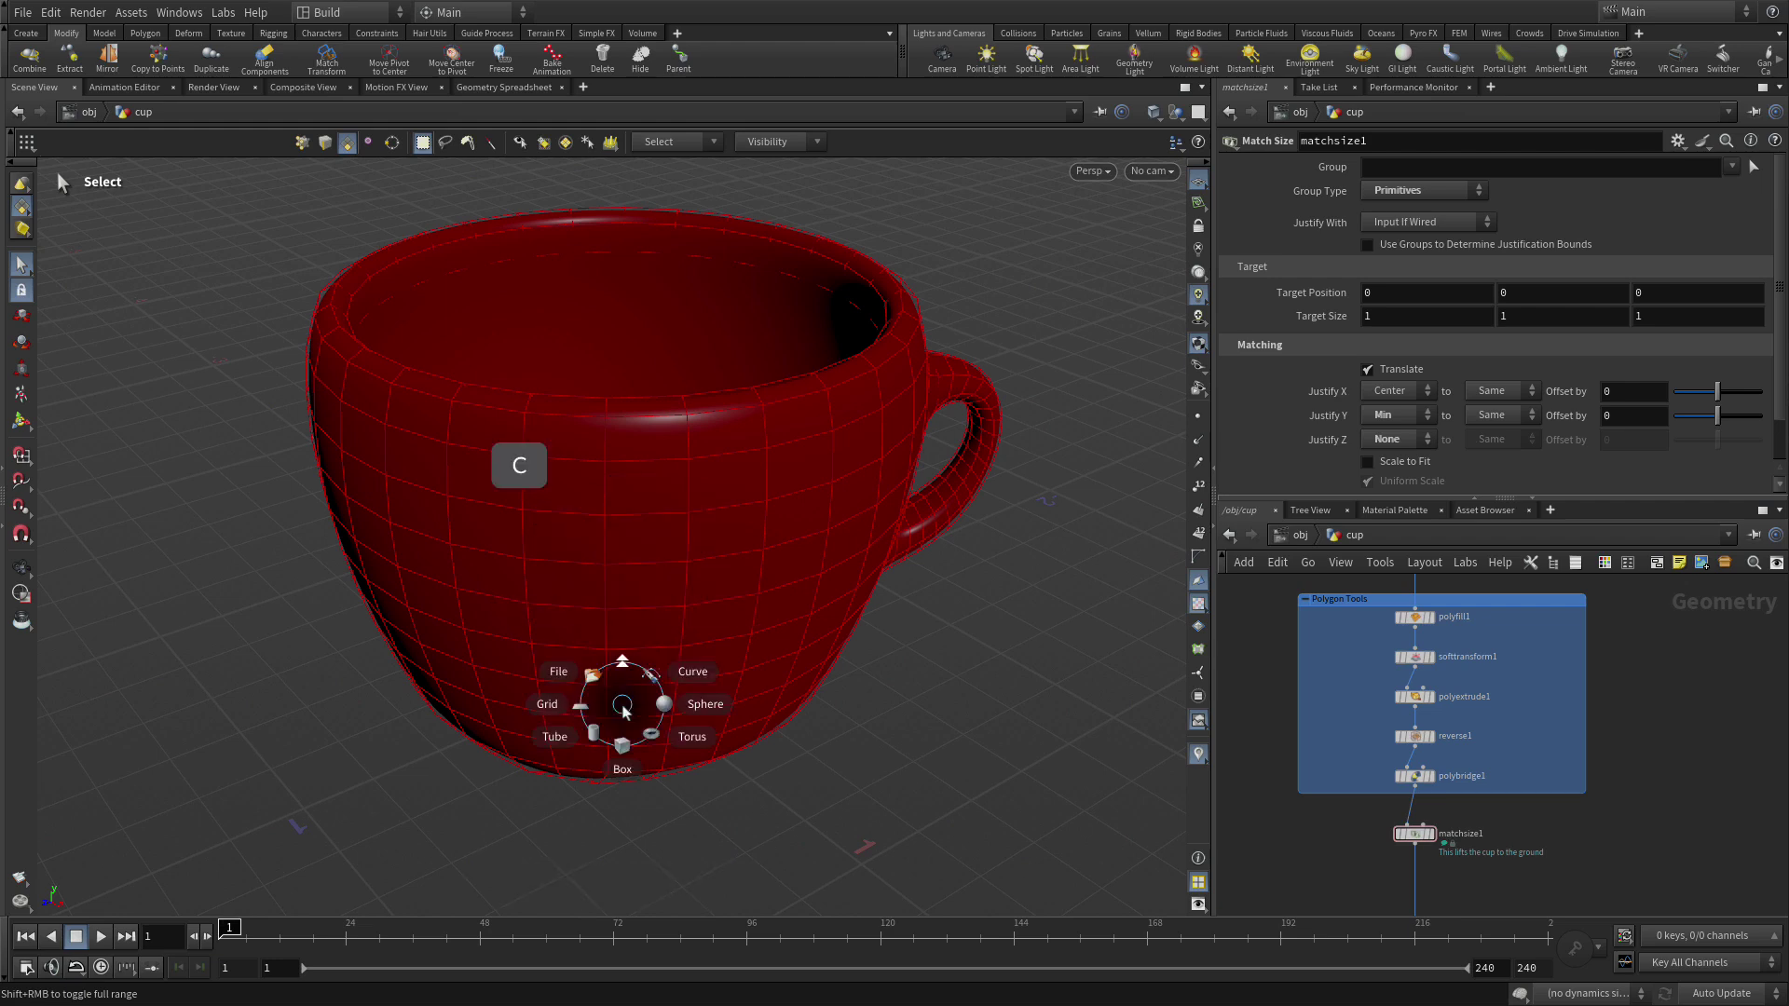
click(694, 705)
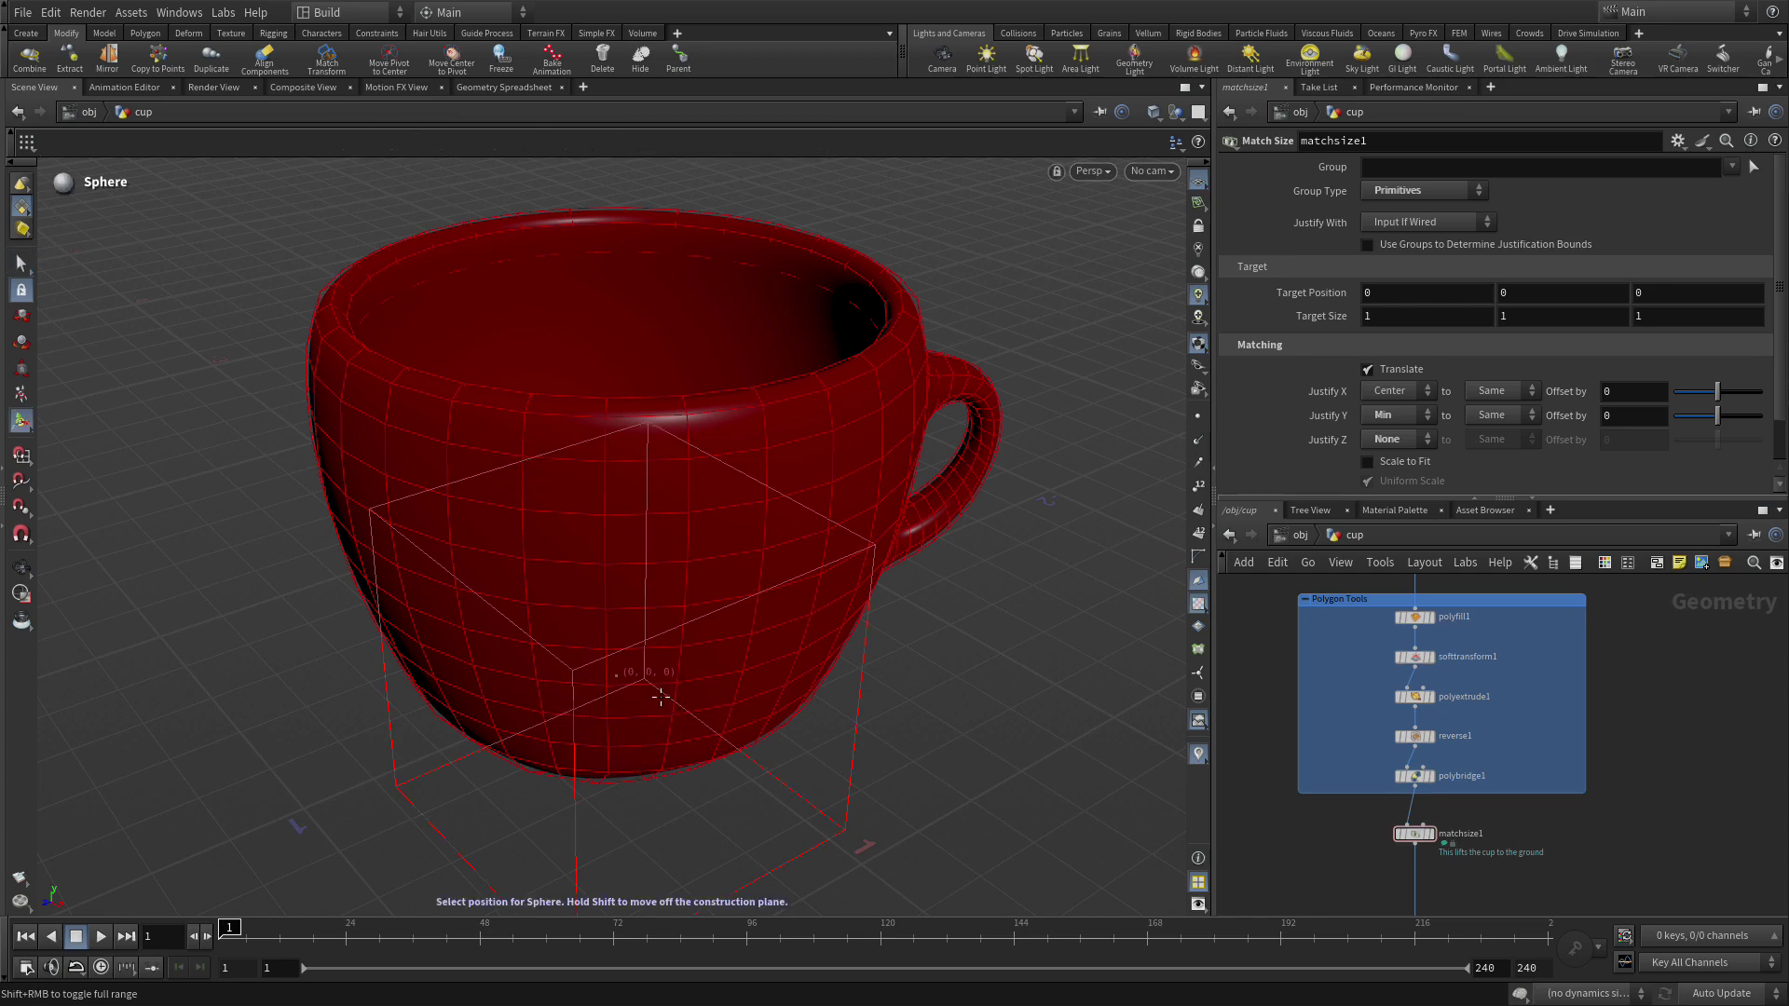
key(Return)
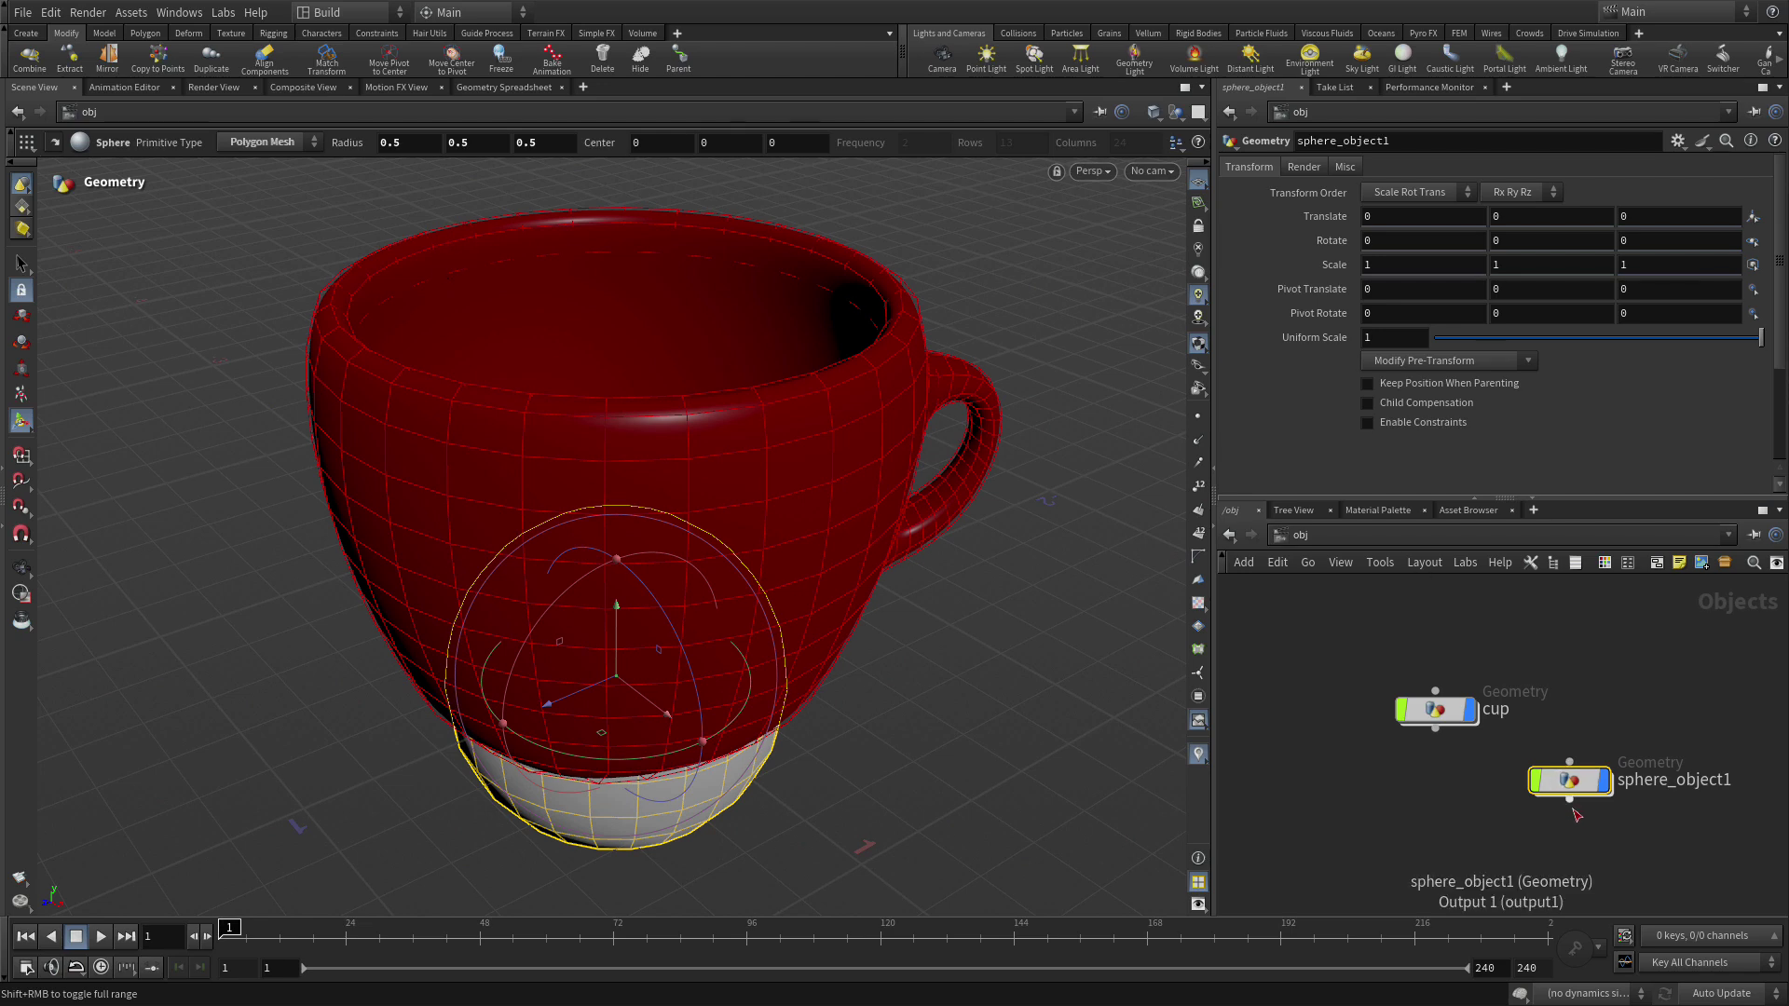
Go inside the new sphere object and set the sphere's uniform scale to 0.4
double_click(1569, 781)
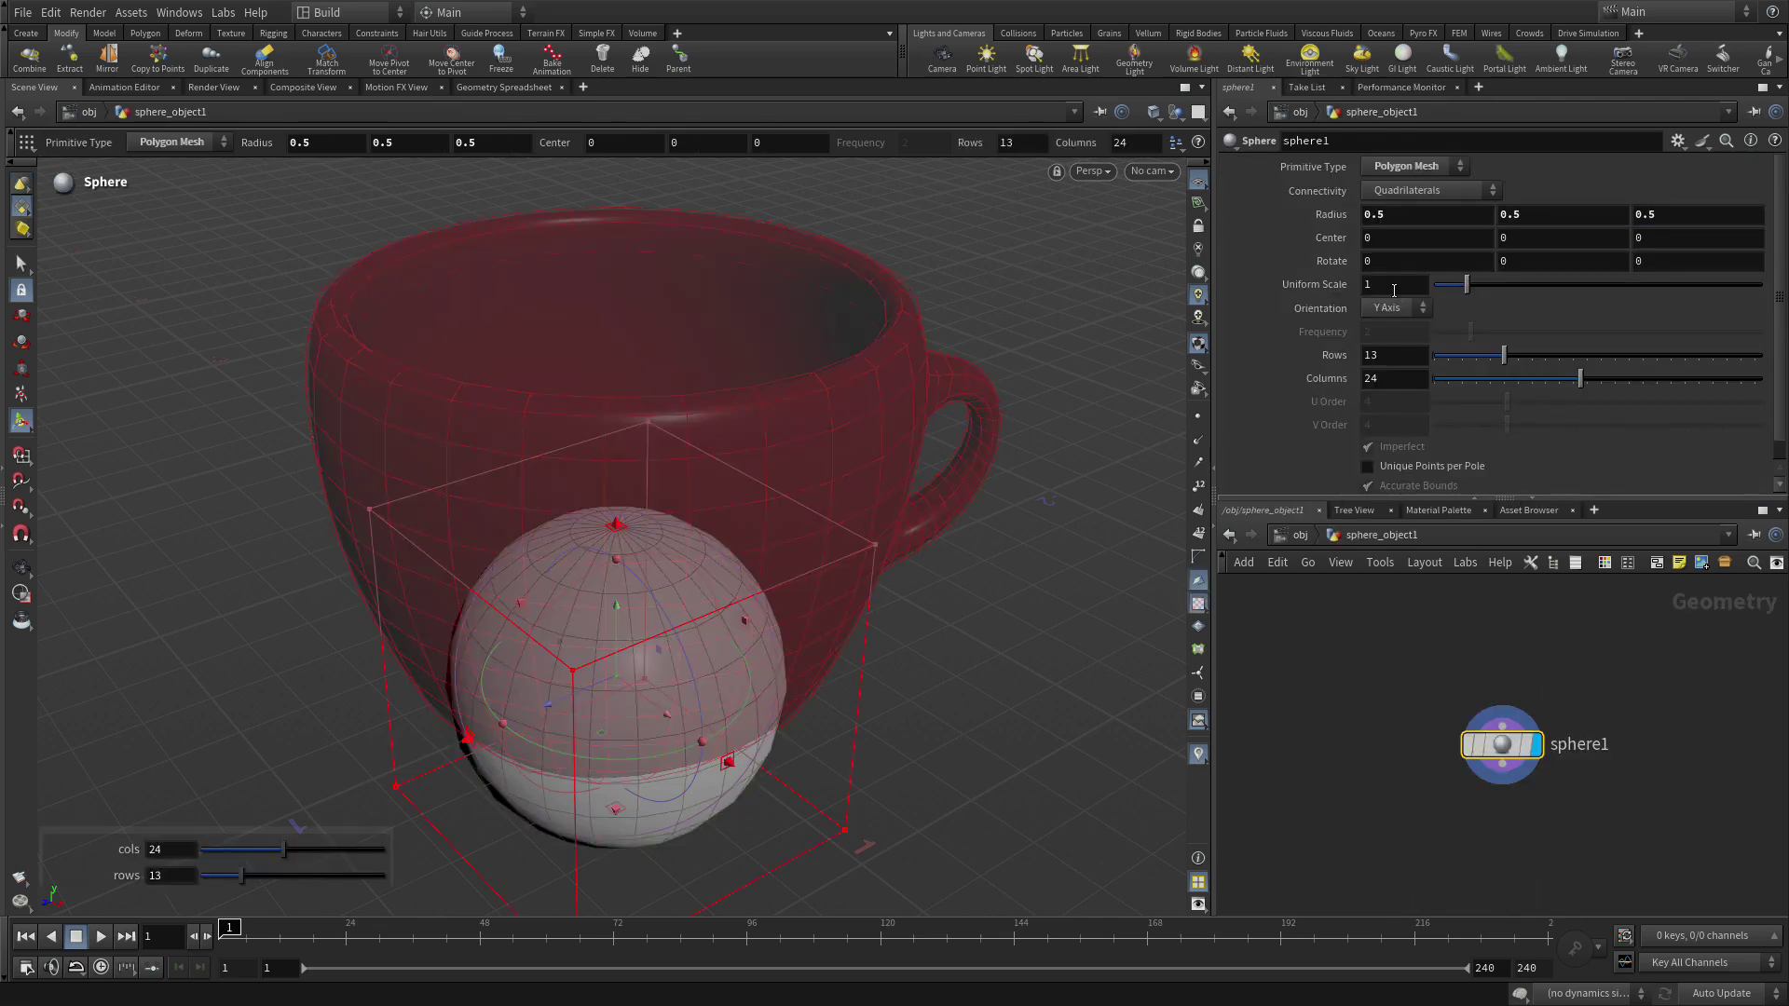
click(1392, 285)
text(0.4)
key(Return)
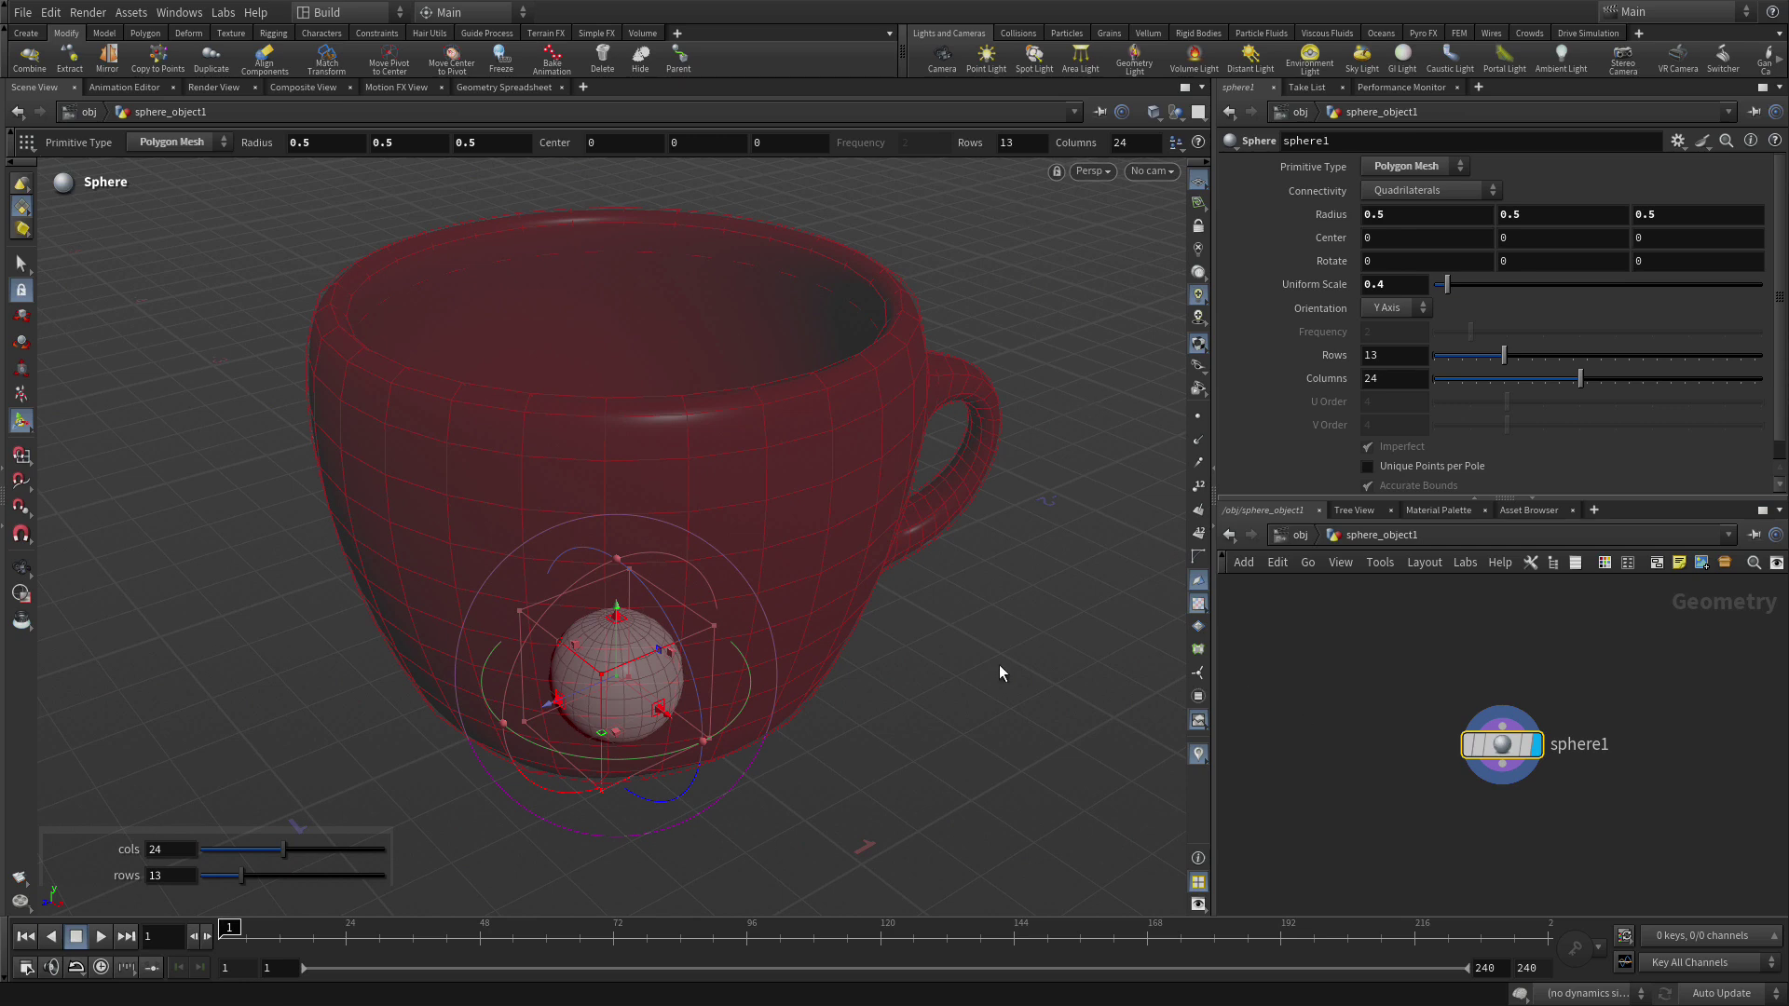
Create a box object at the origin
key(c)
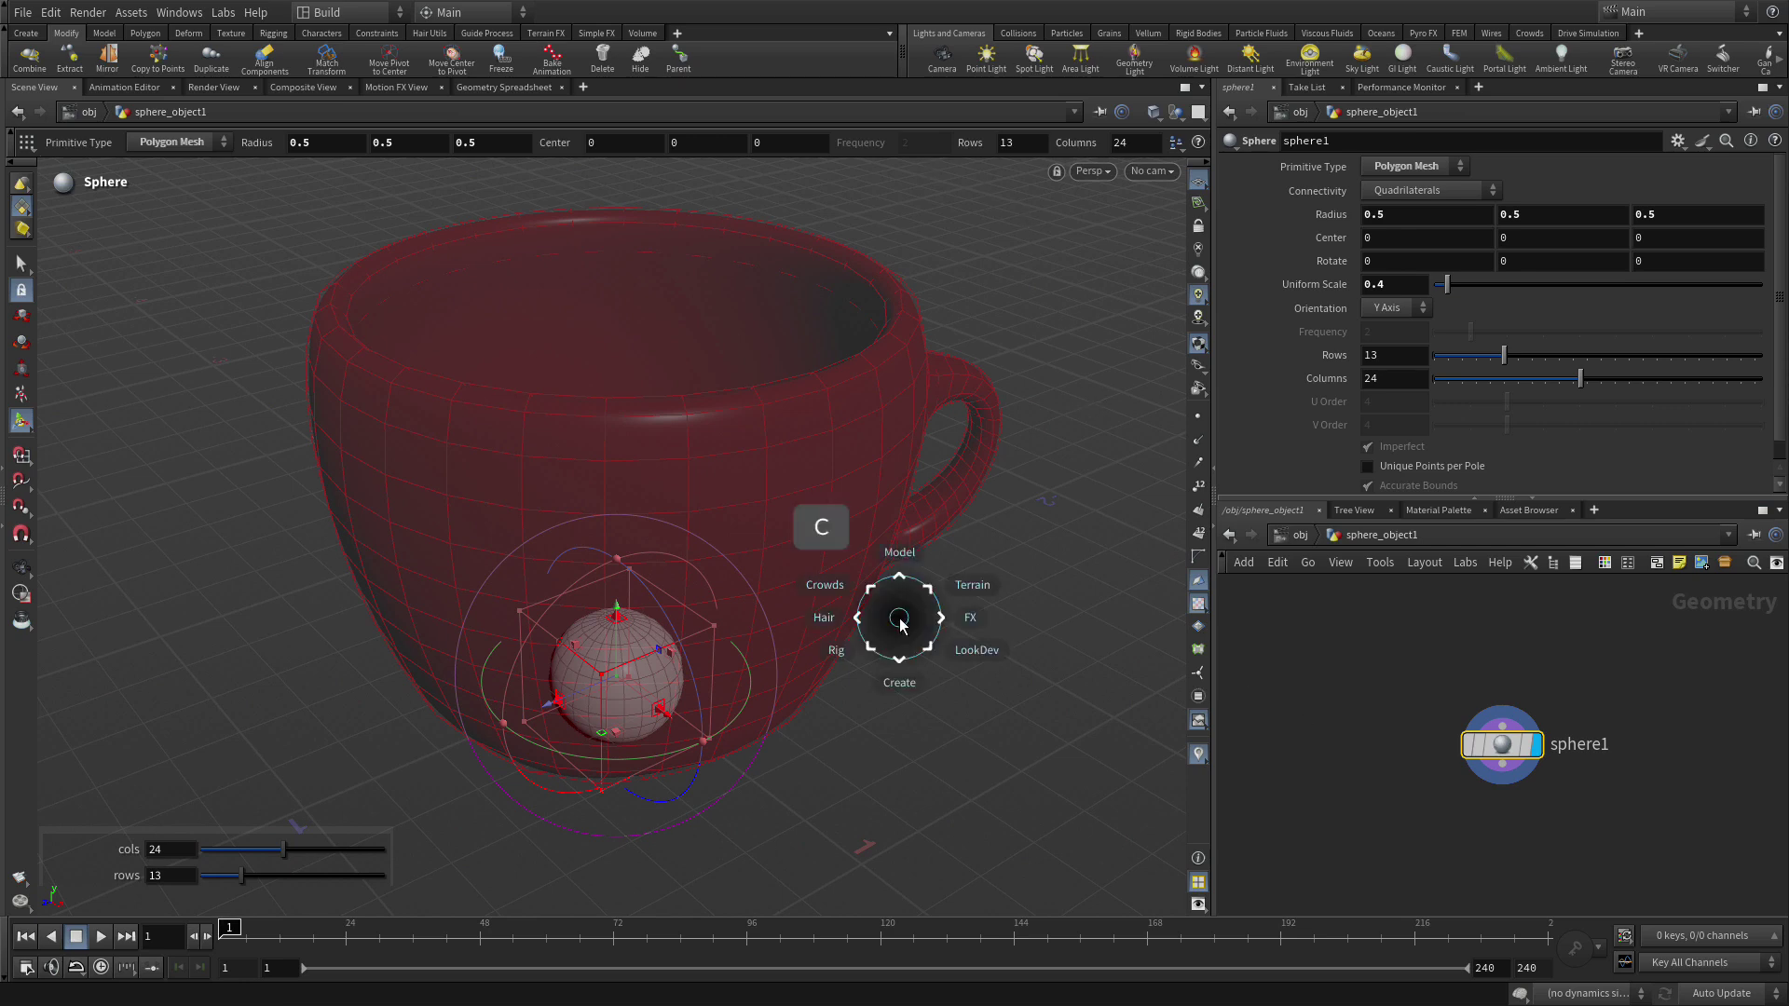
click(899, 680)
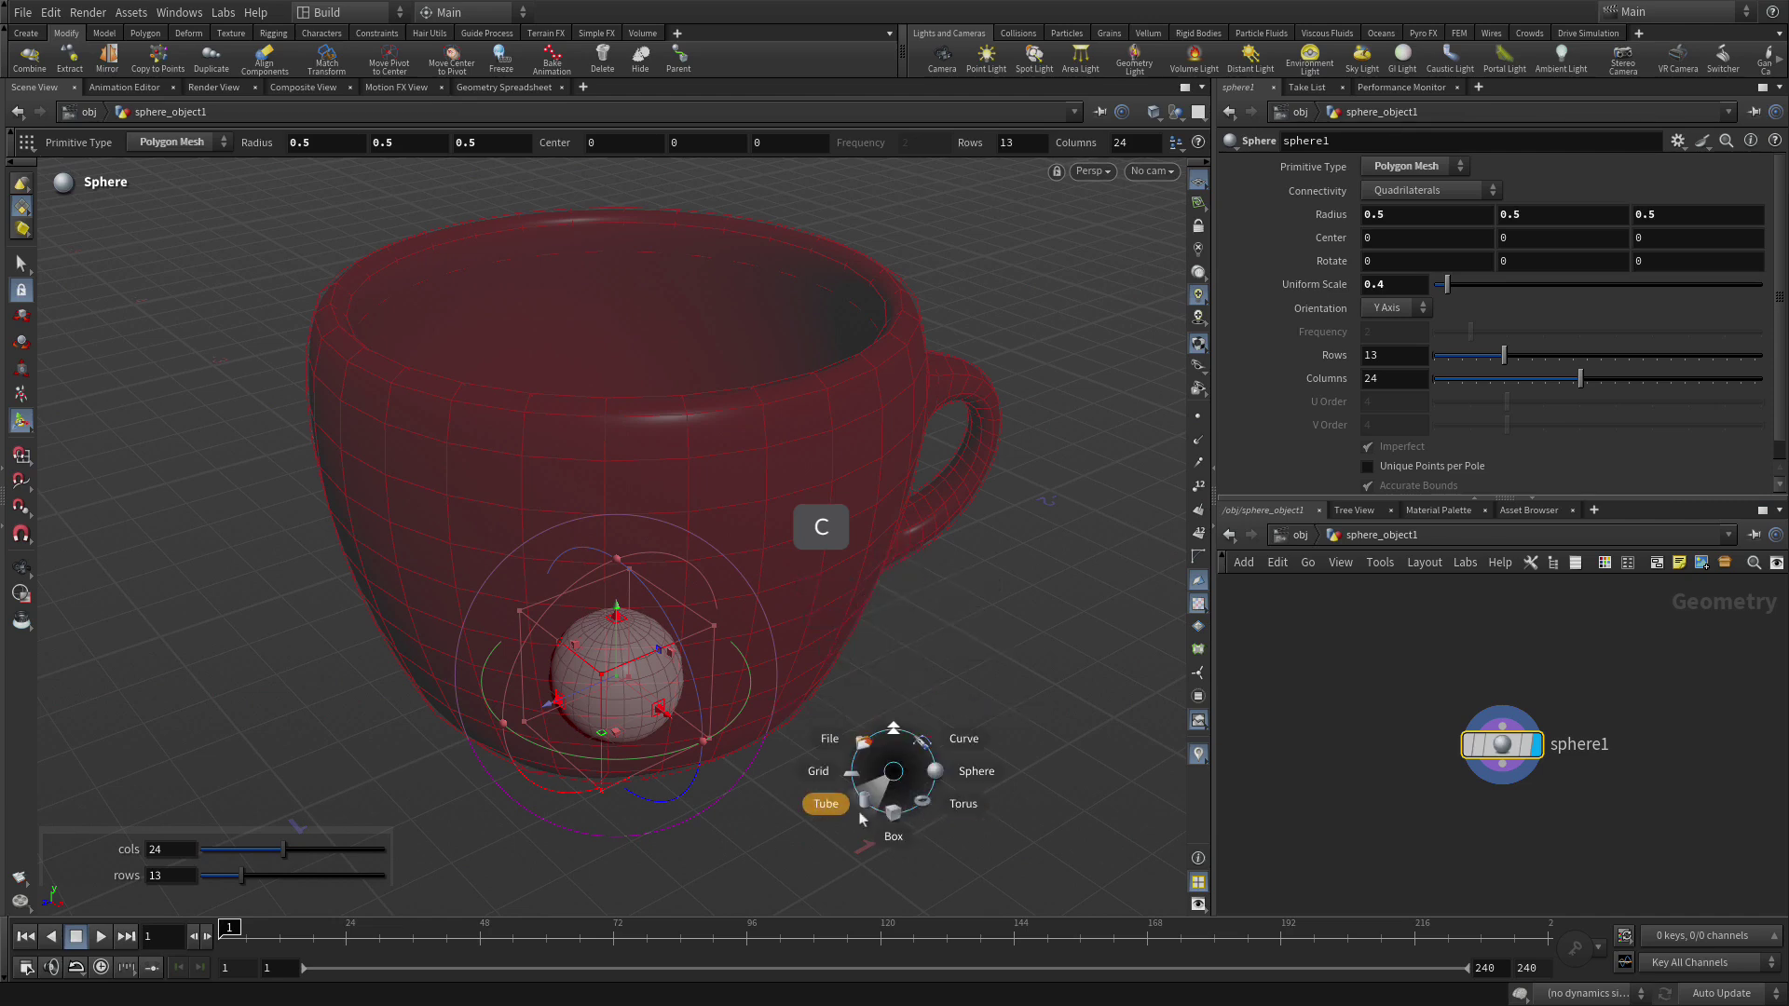
click(894, 836)
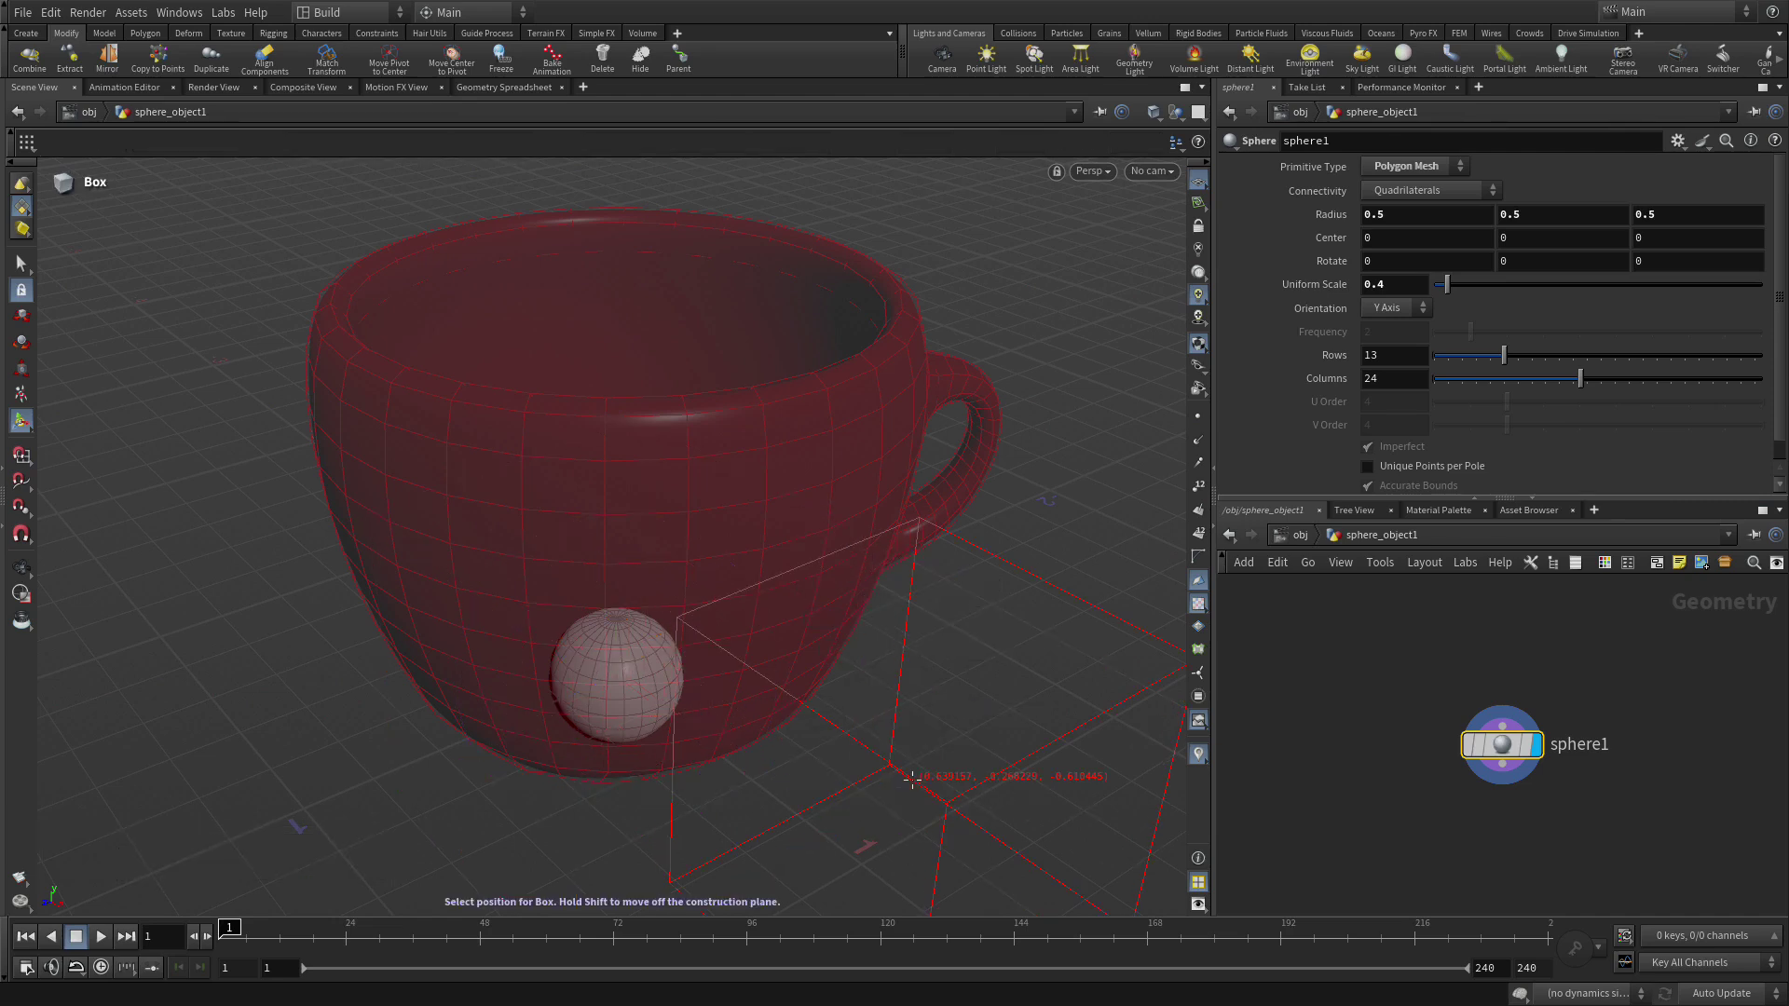
key(Return)
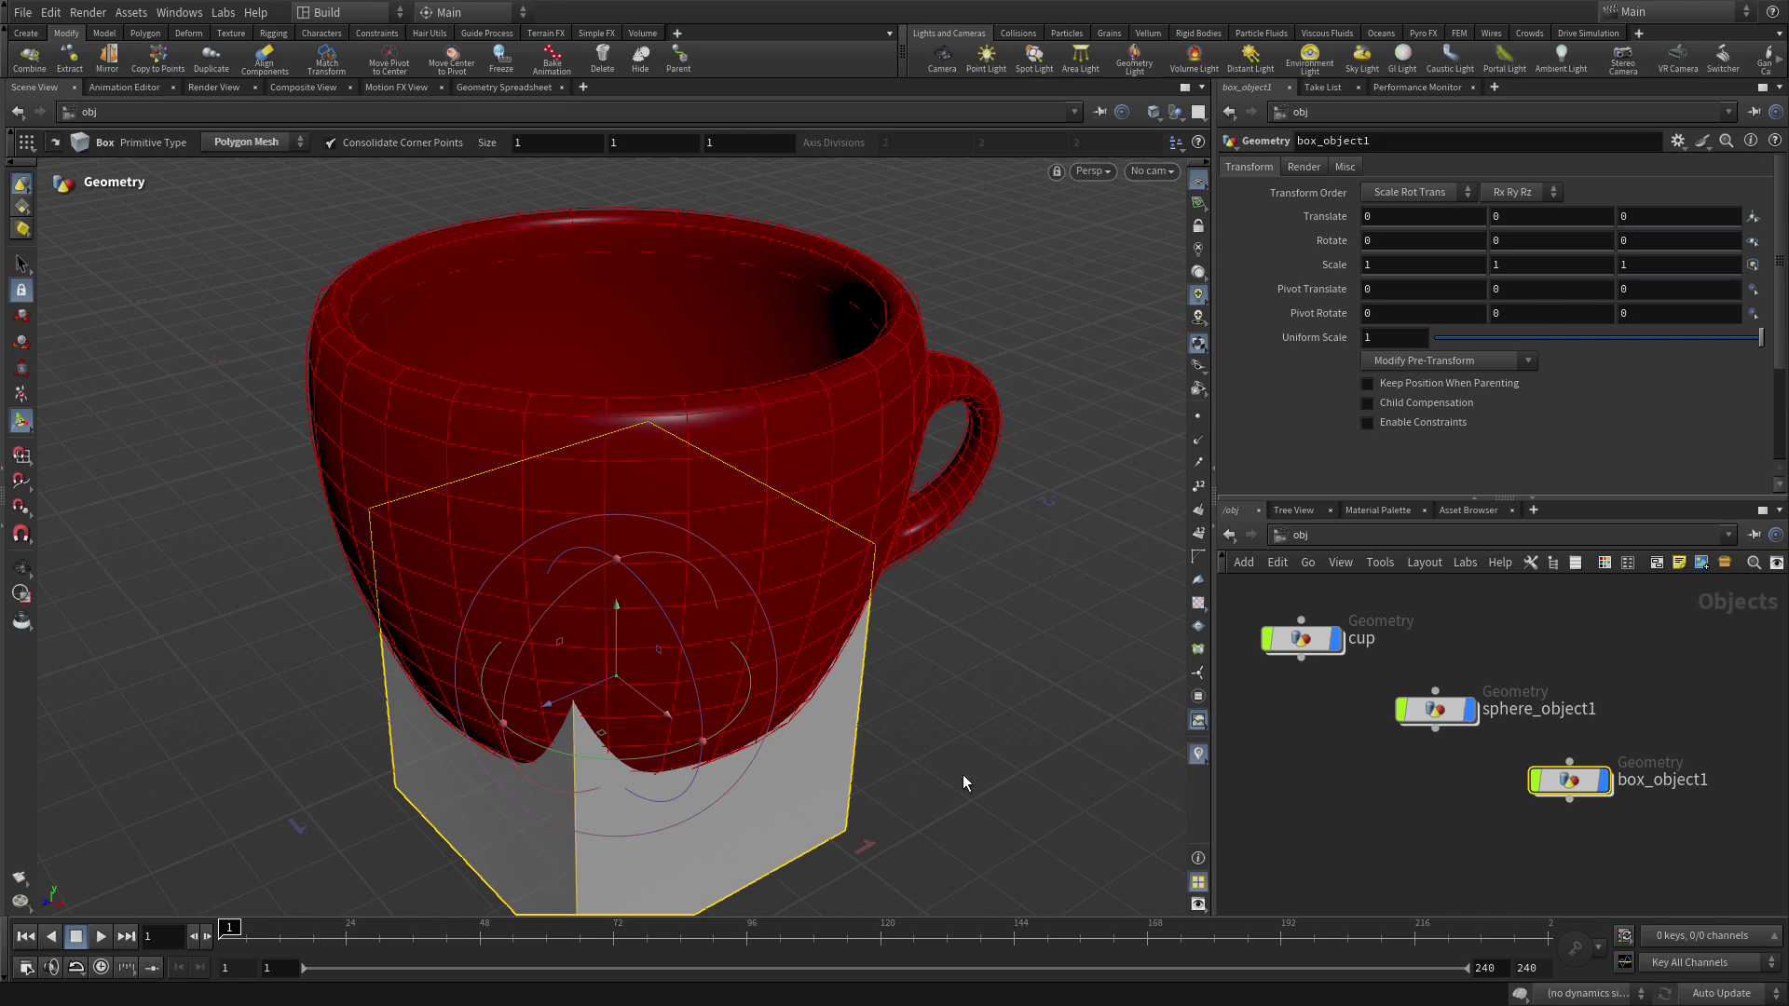
Go inside the new box object and set the box size to 0.75, 5, 0.75
double_click(1566, 779)
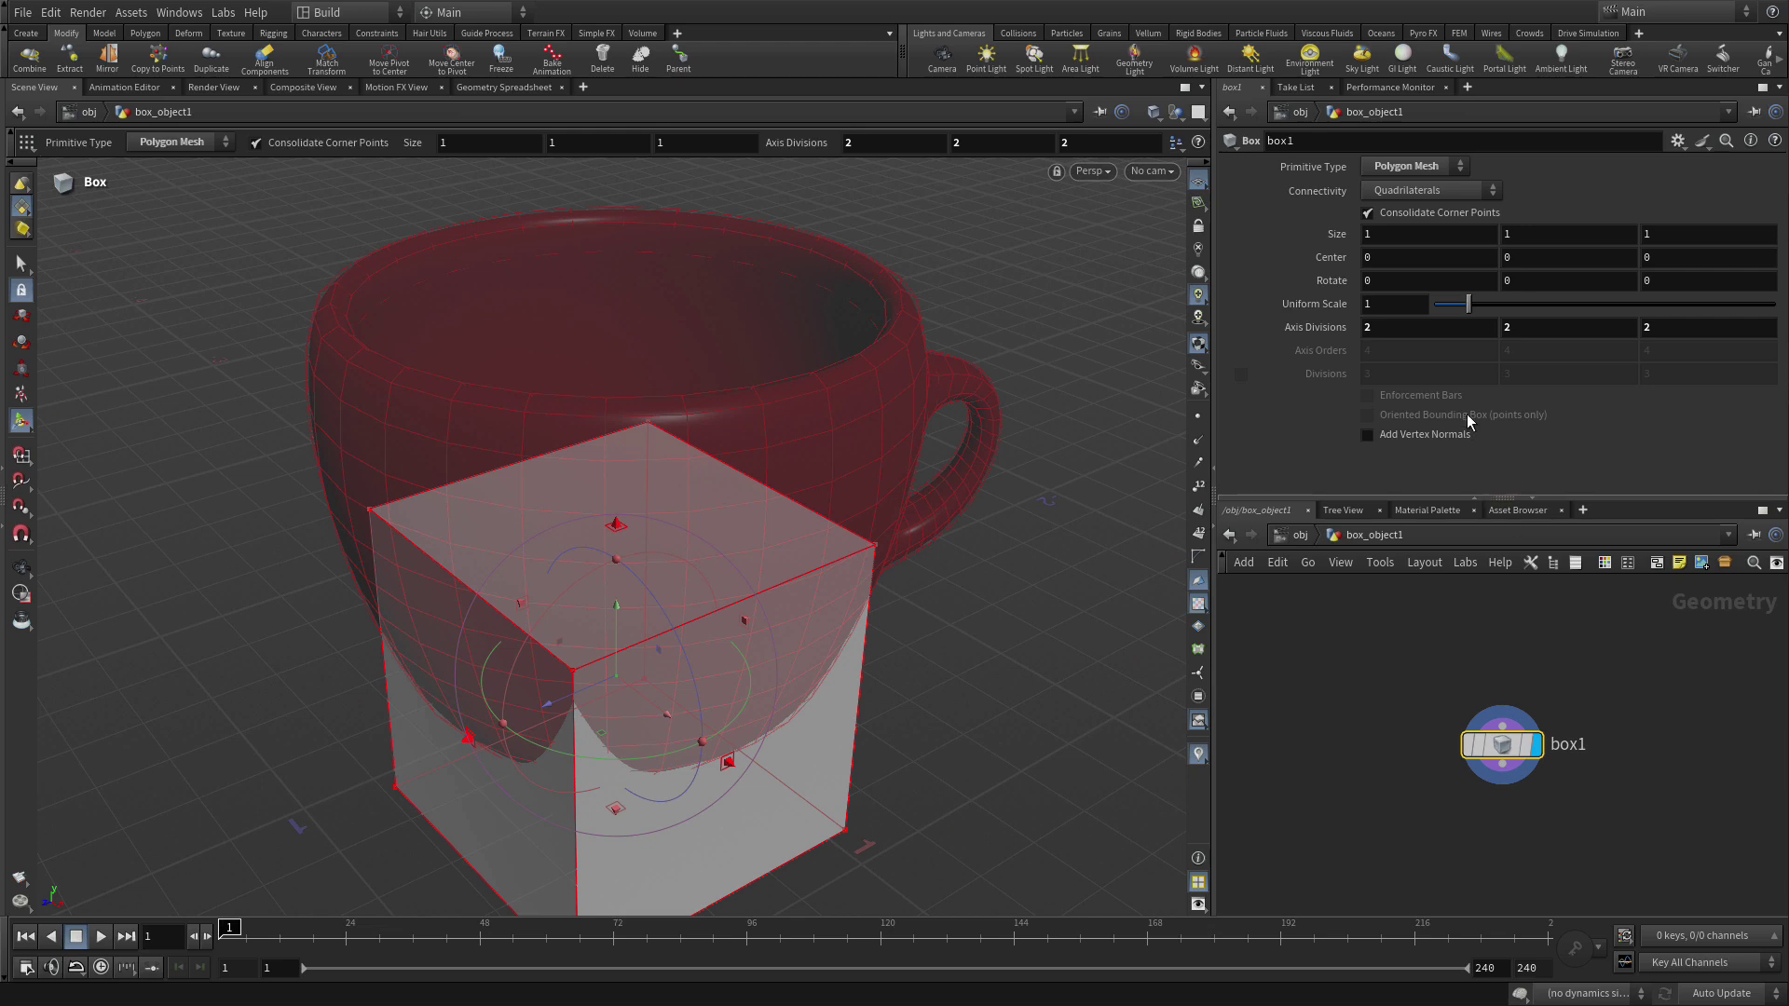
click(1360, 234)
text(0.75)
key(Tab)
text(5)
key(Tab)
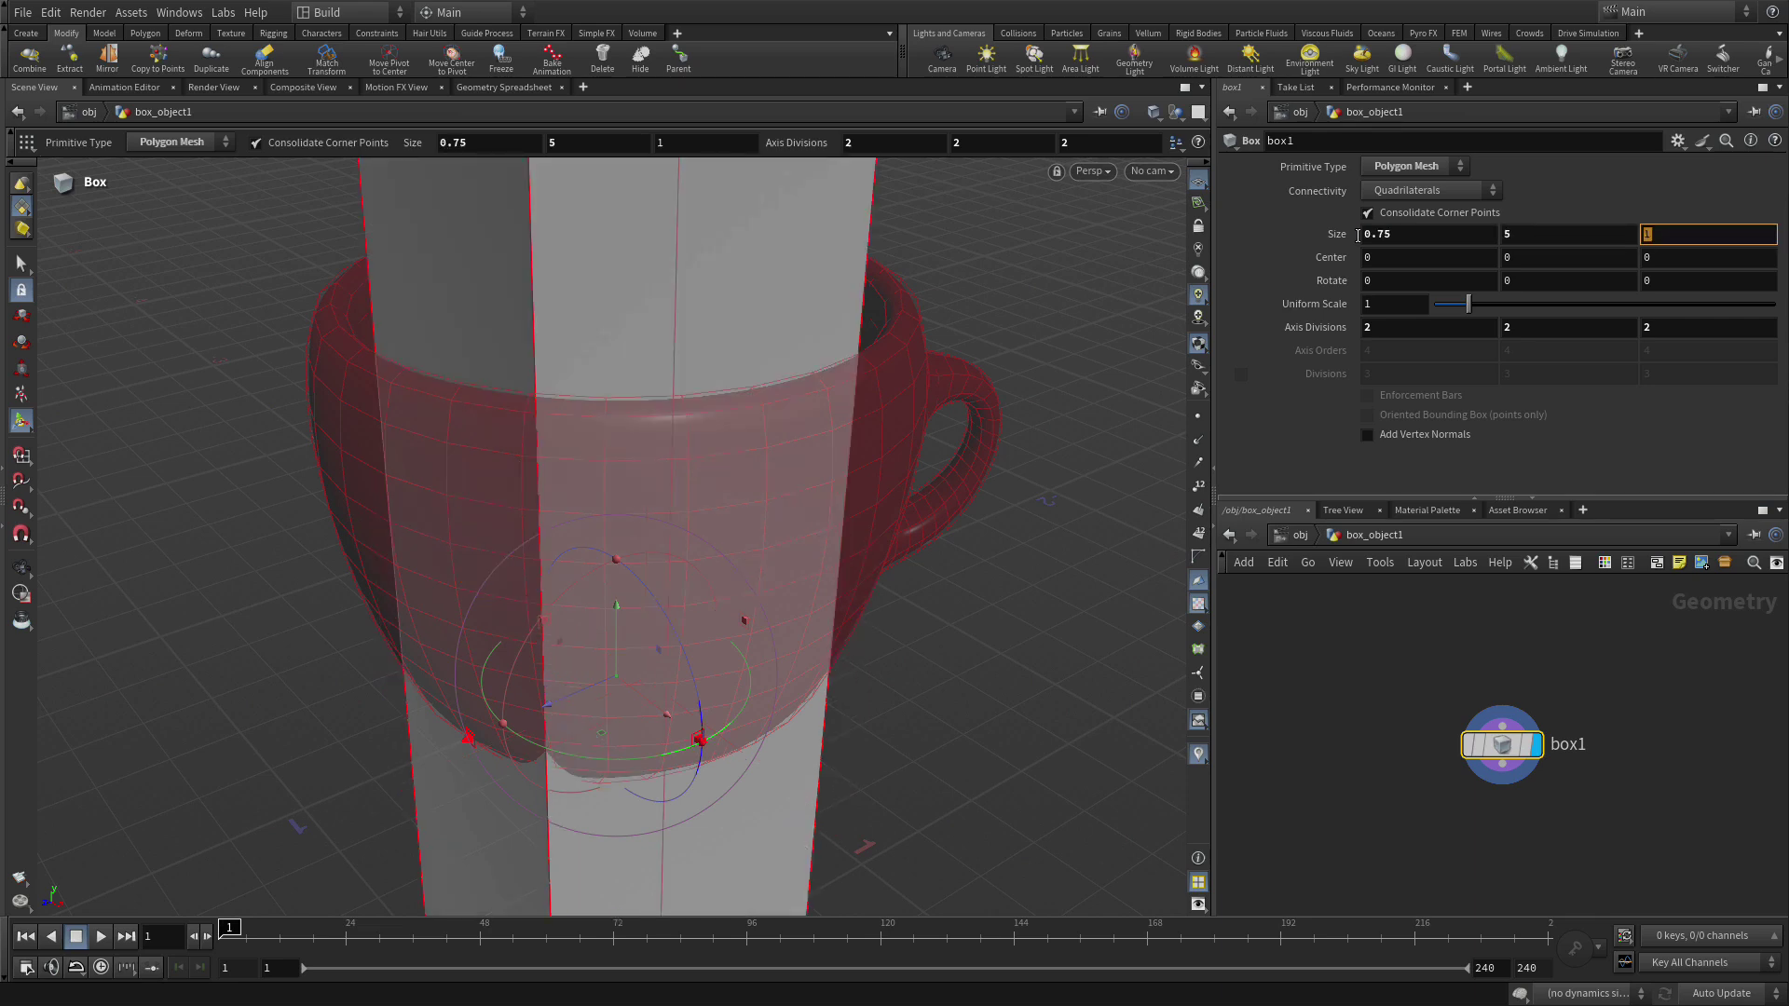
text(0.75)
key(Return)
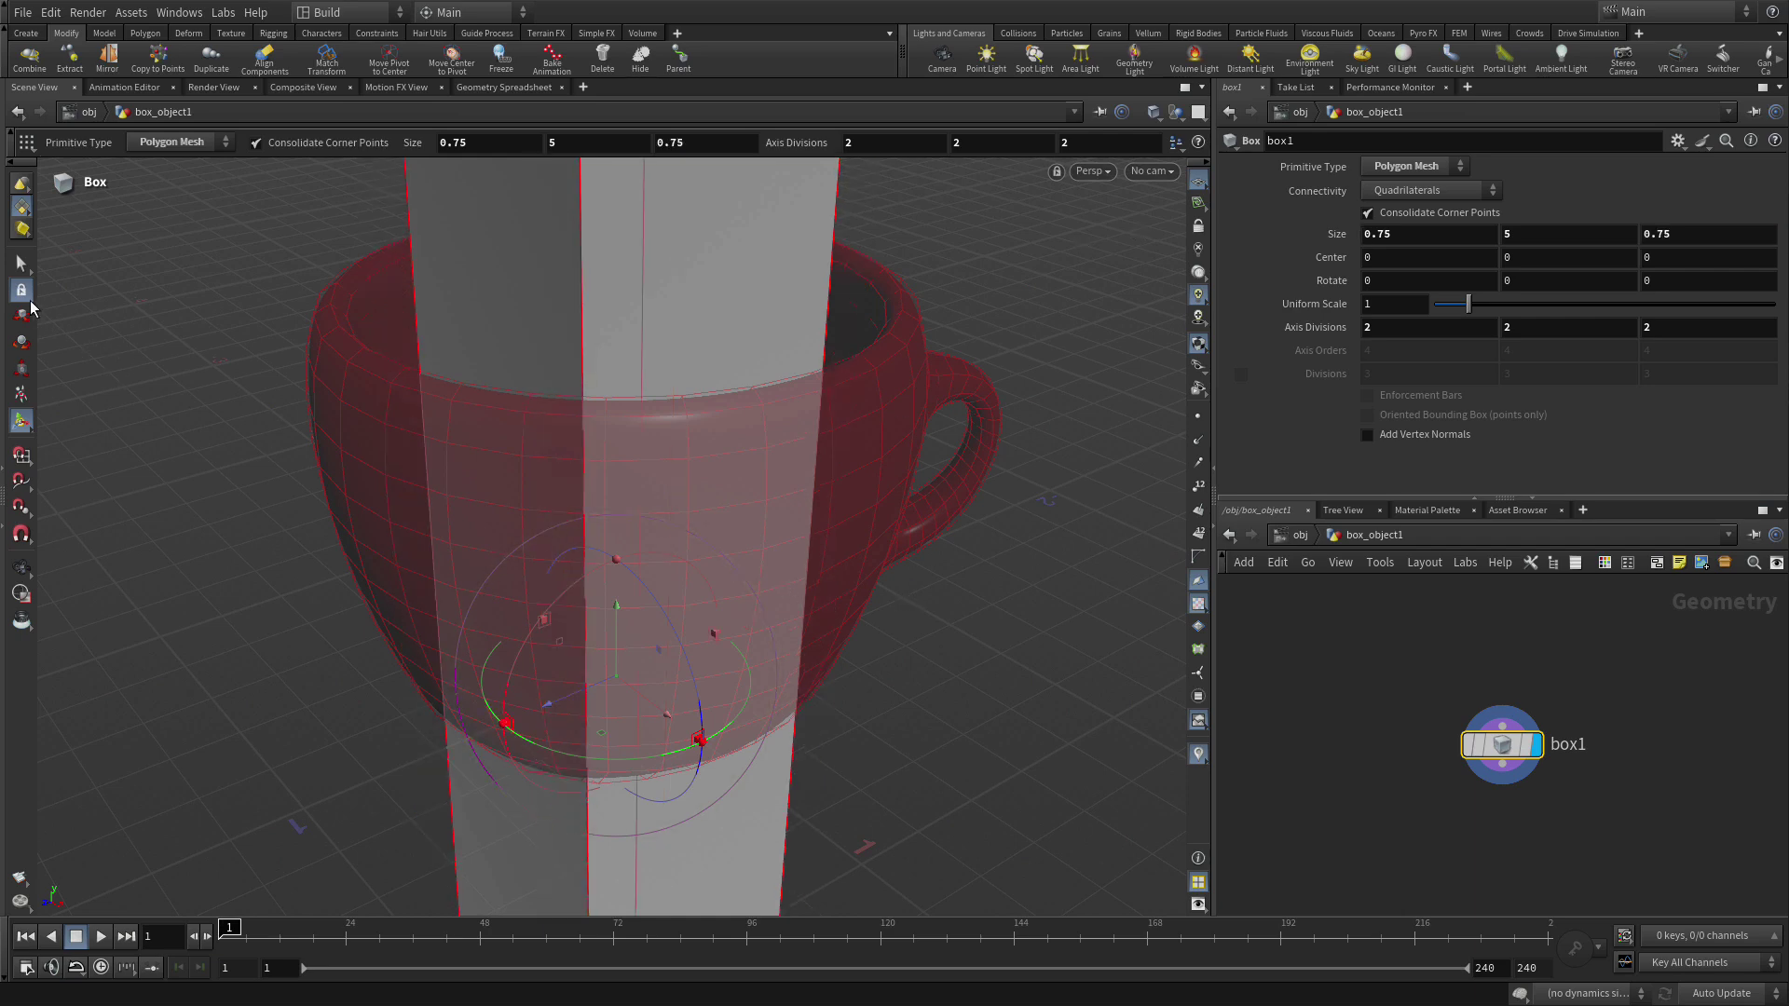
Append a Match Size node to the tall box
click(23, 264)
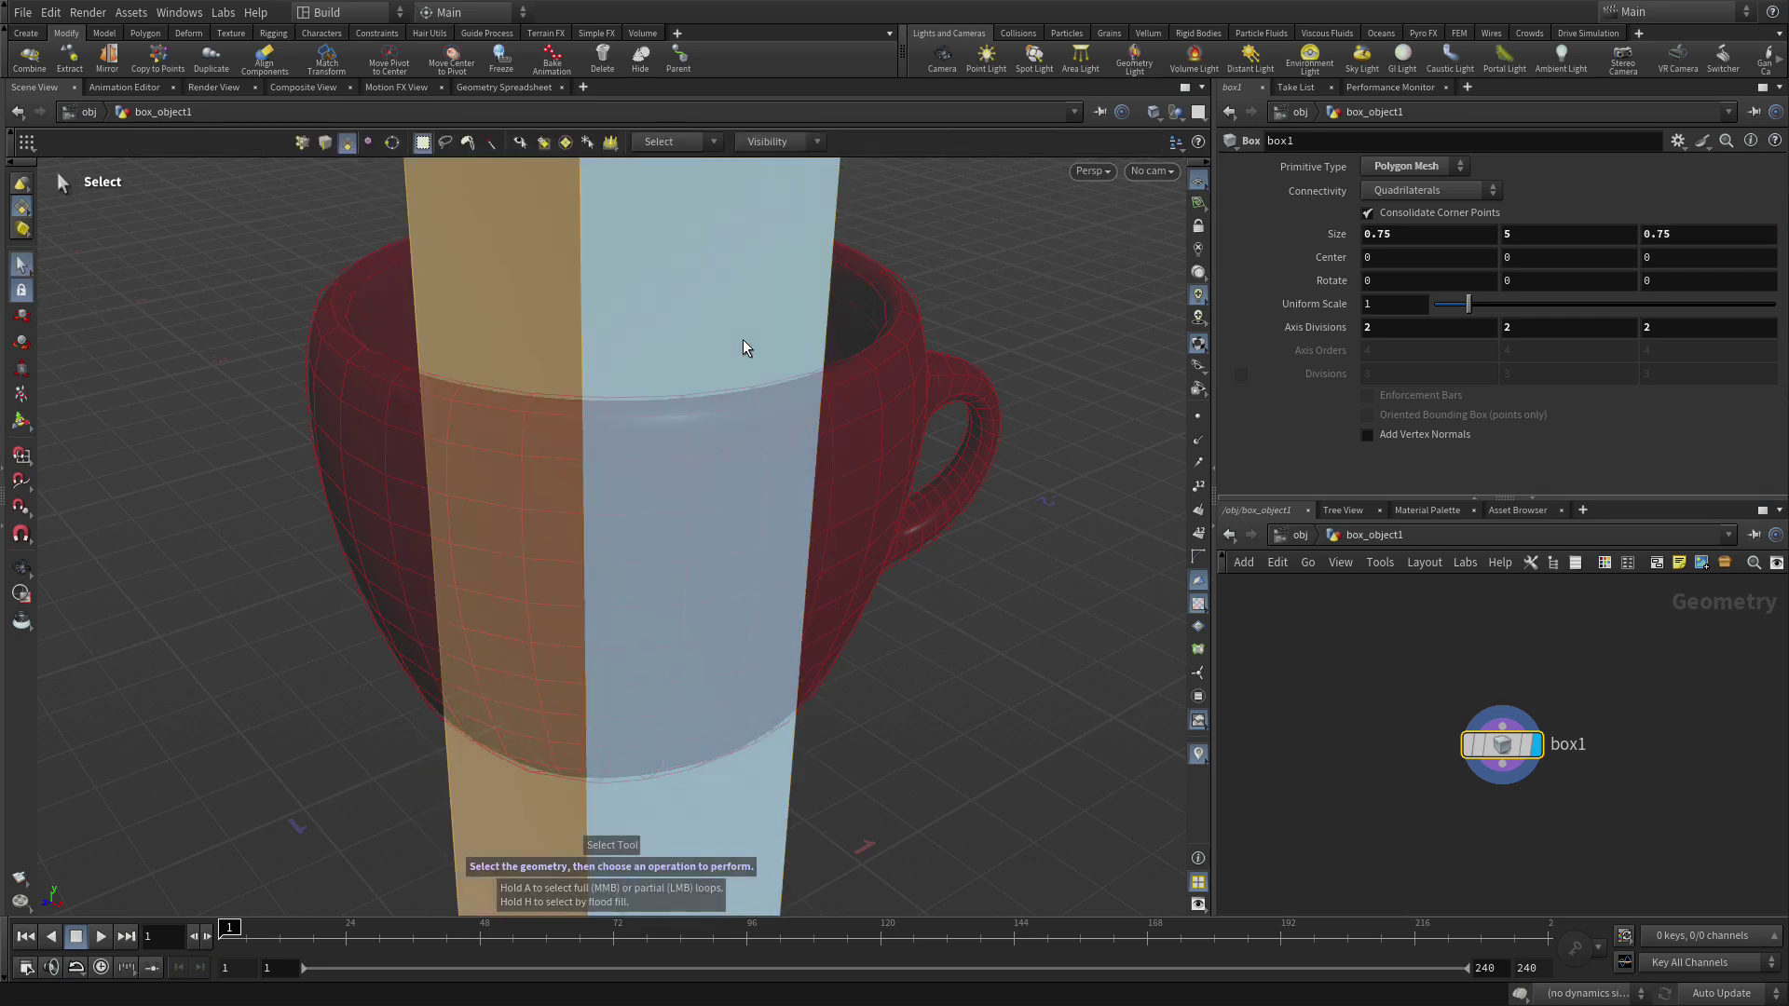
key(Tab)
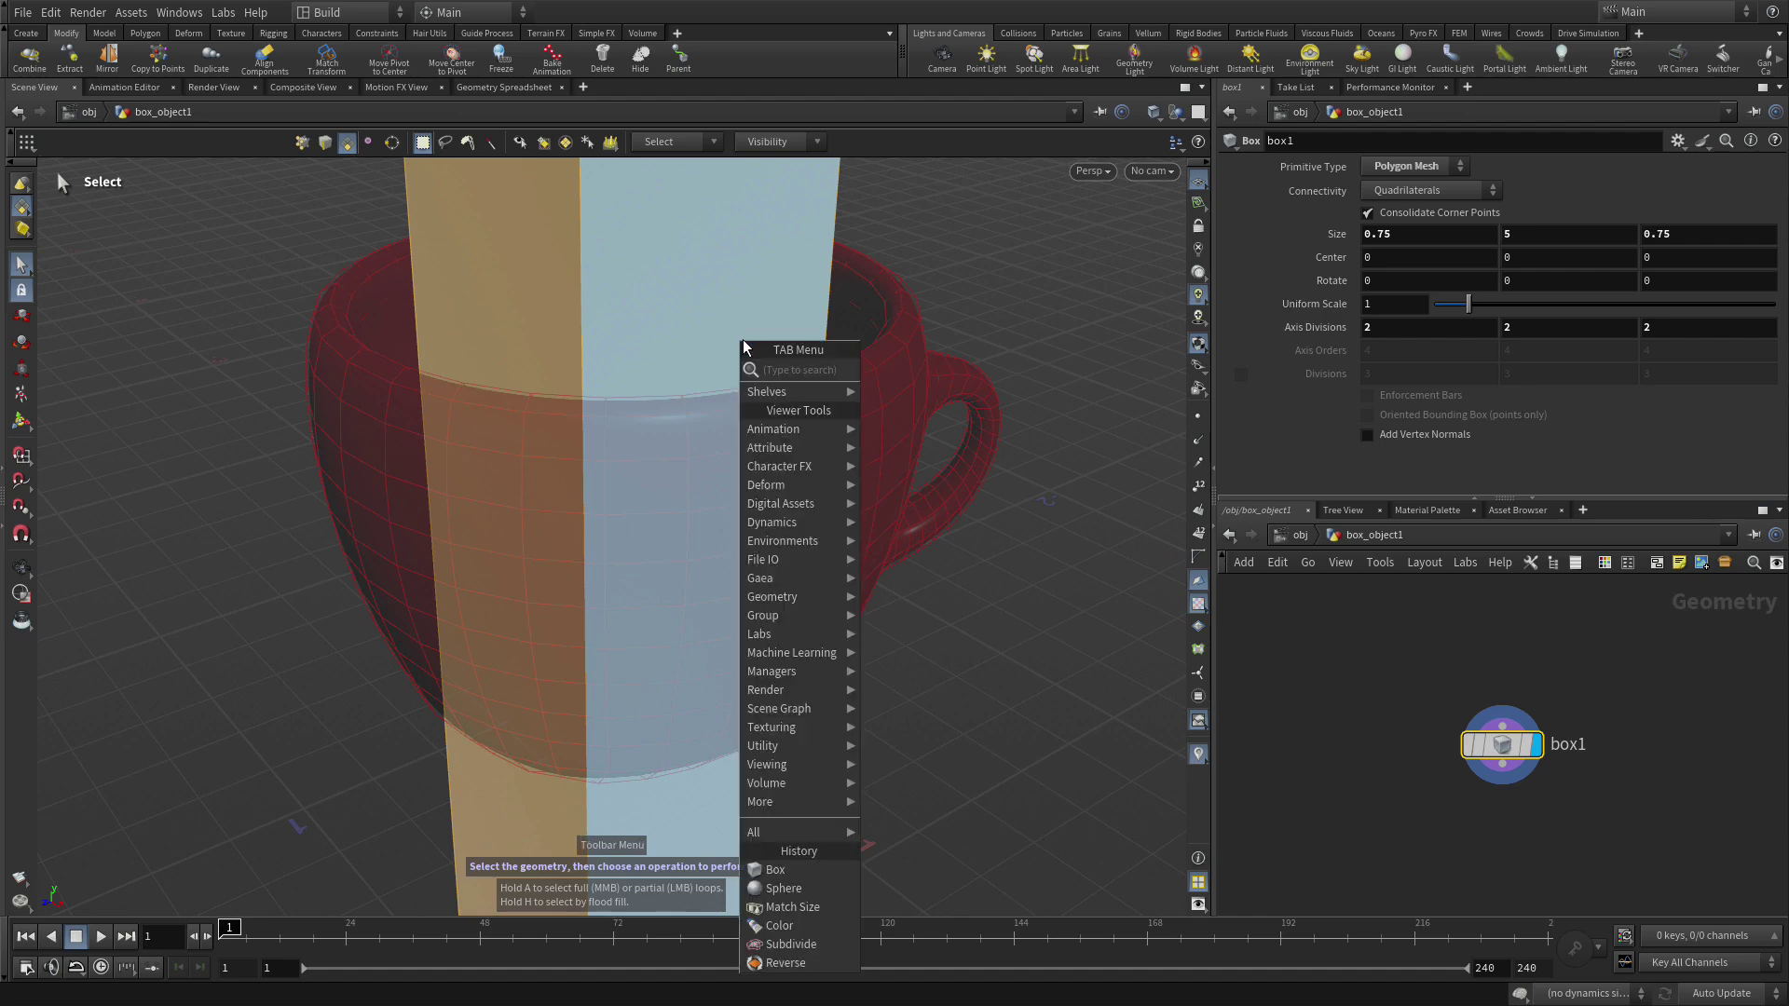
text(mat)
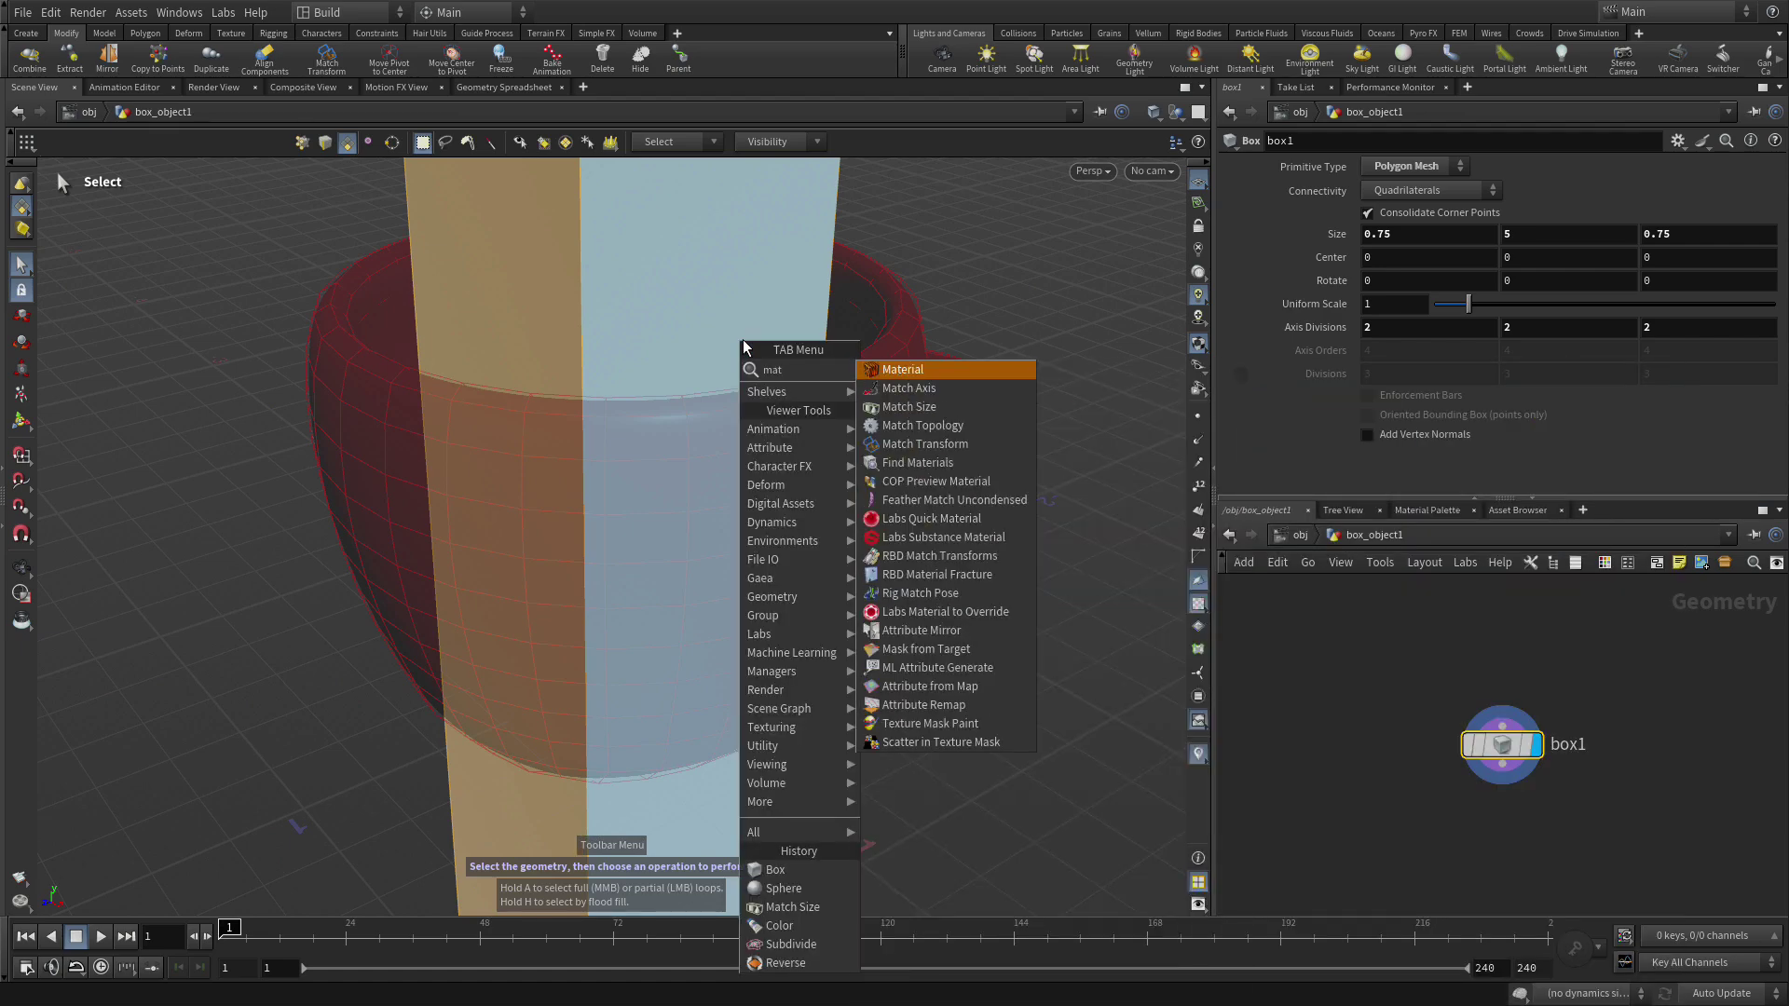
key(Down)
key(Down)
key(Return)
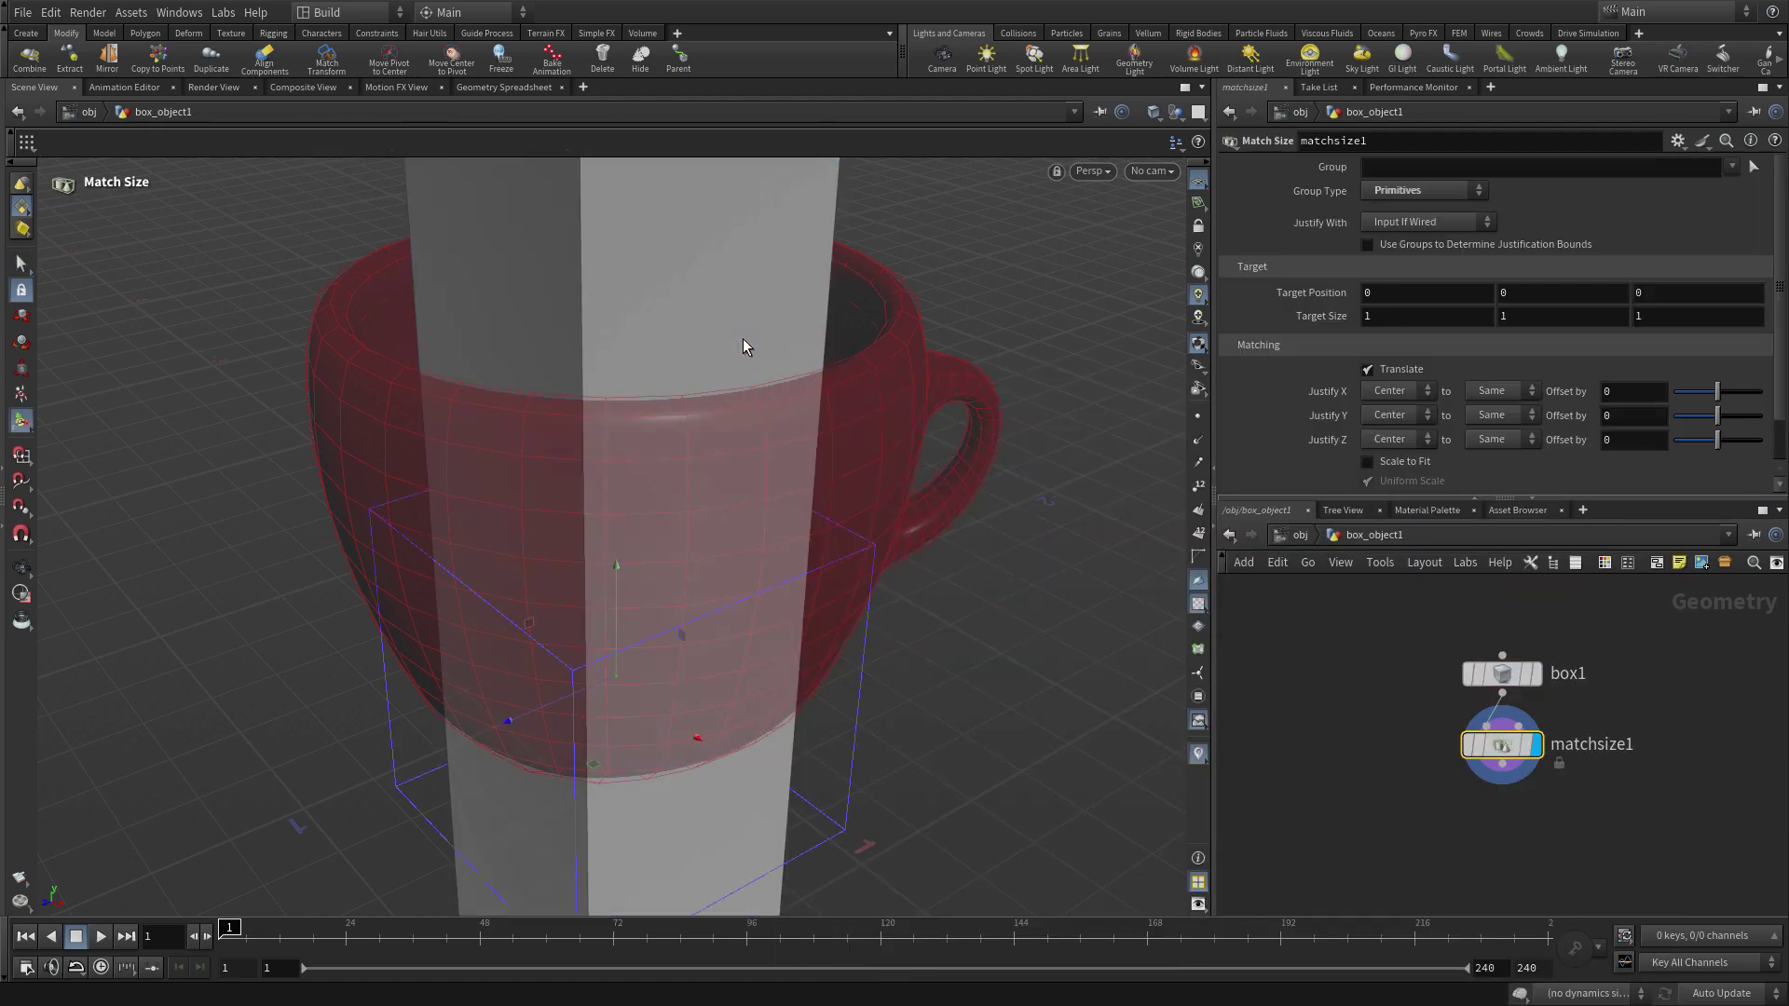
Raise the box above the cup by justifying Y to Min with an offset of 3 in Match Size
click(1413, 416)
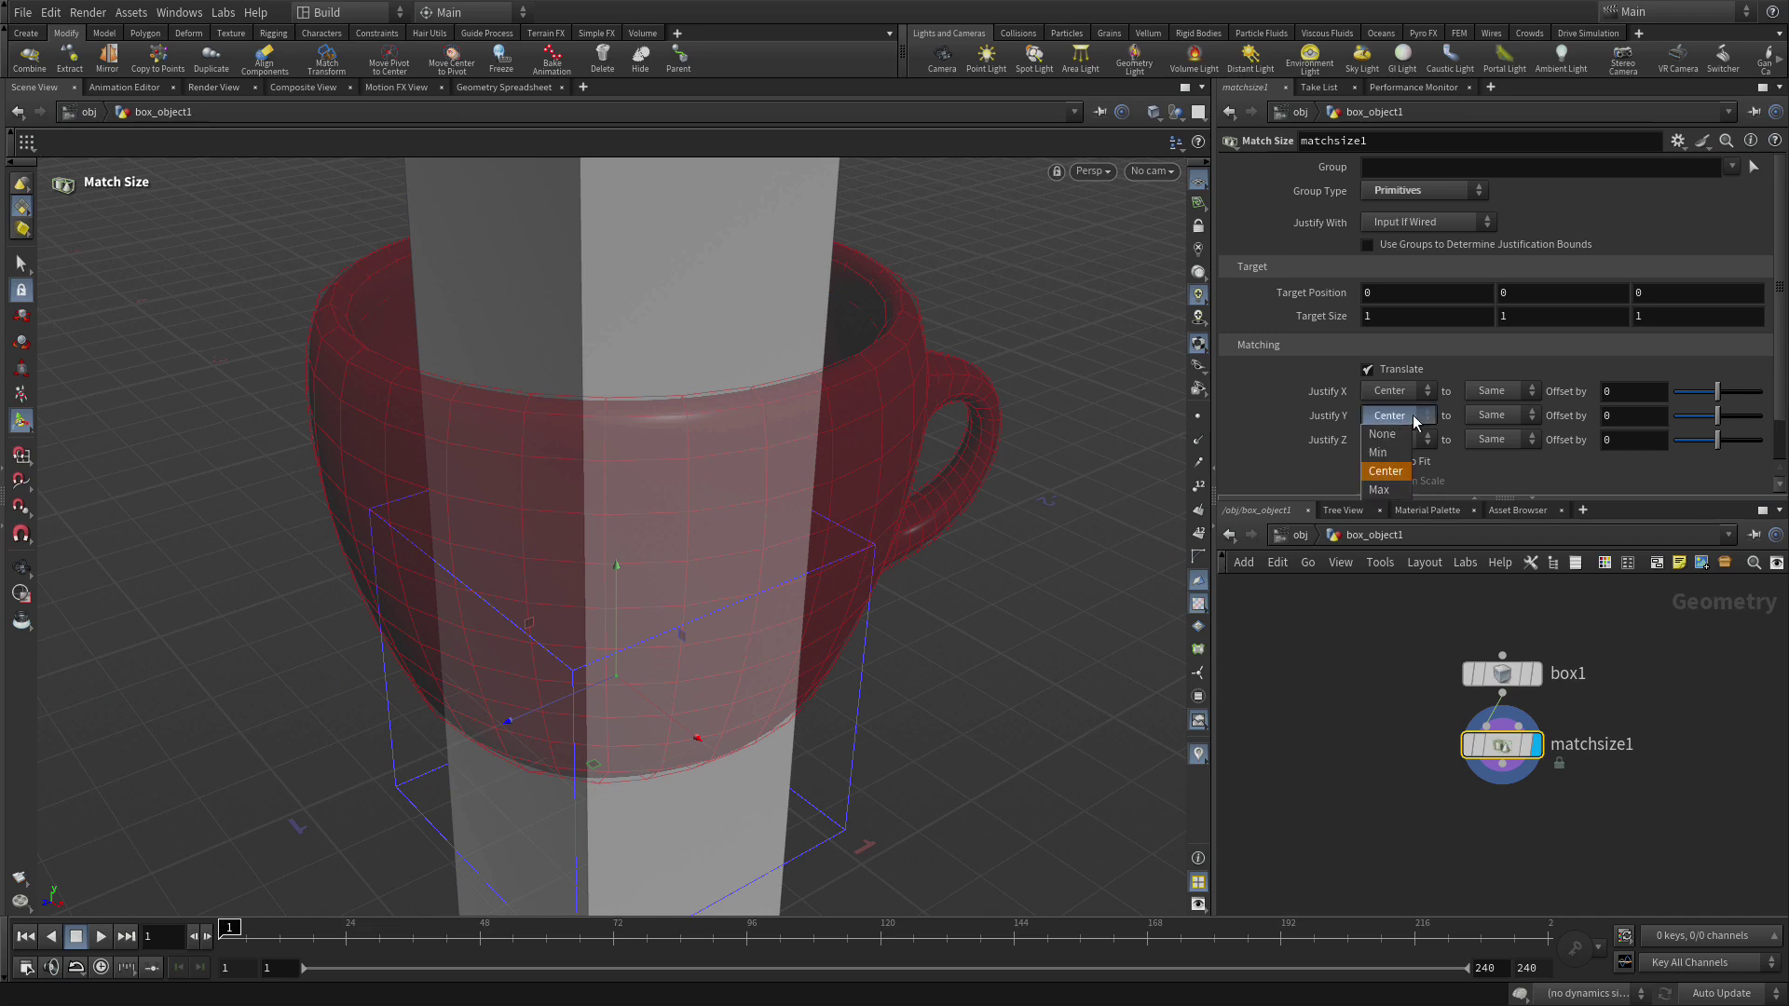
click(1383, 453)
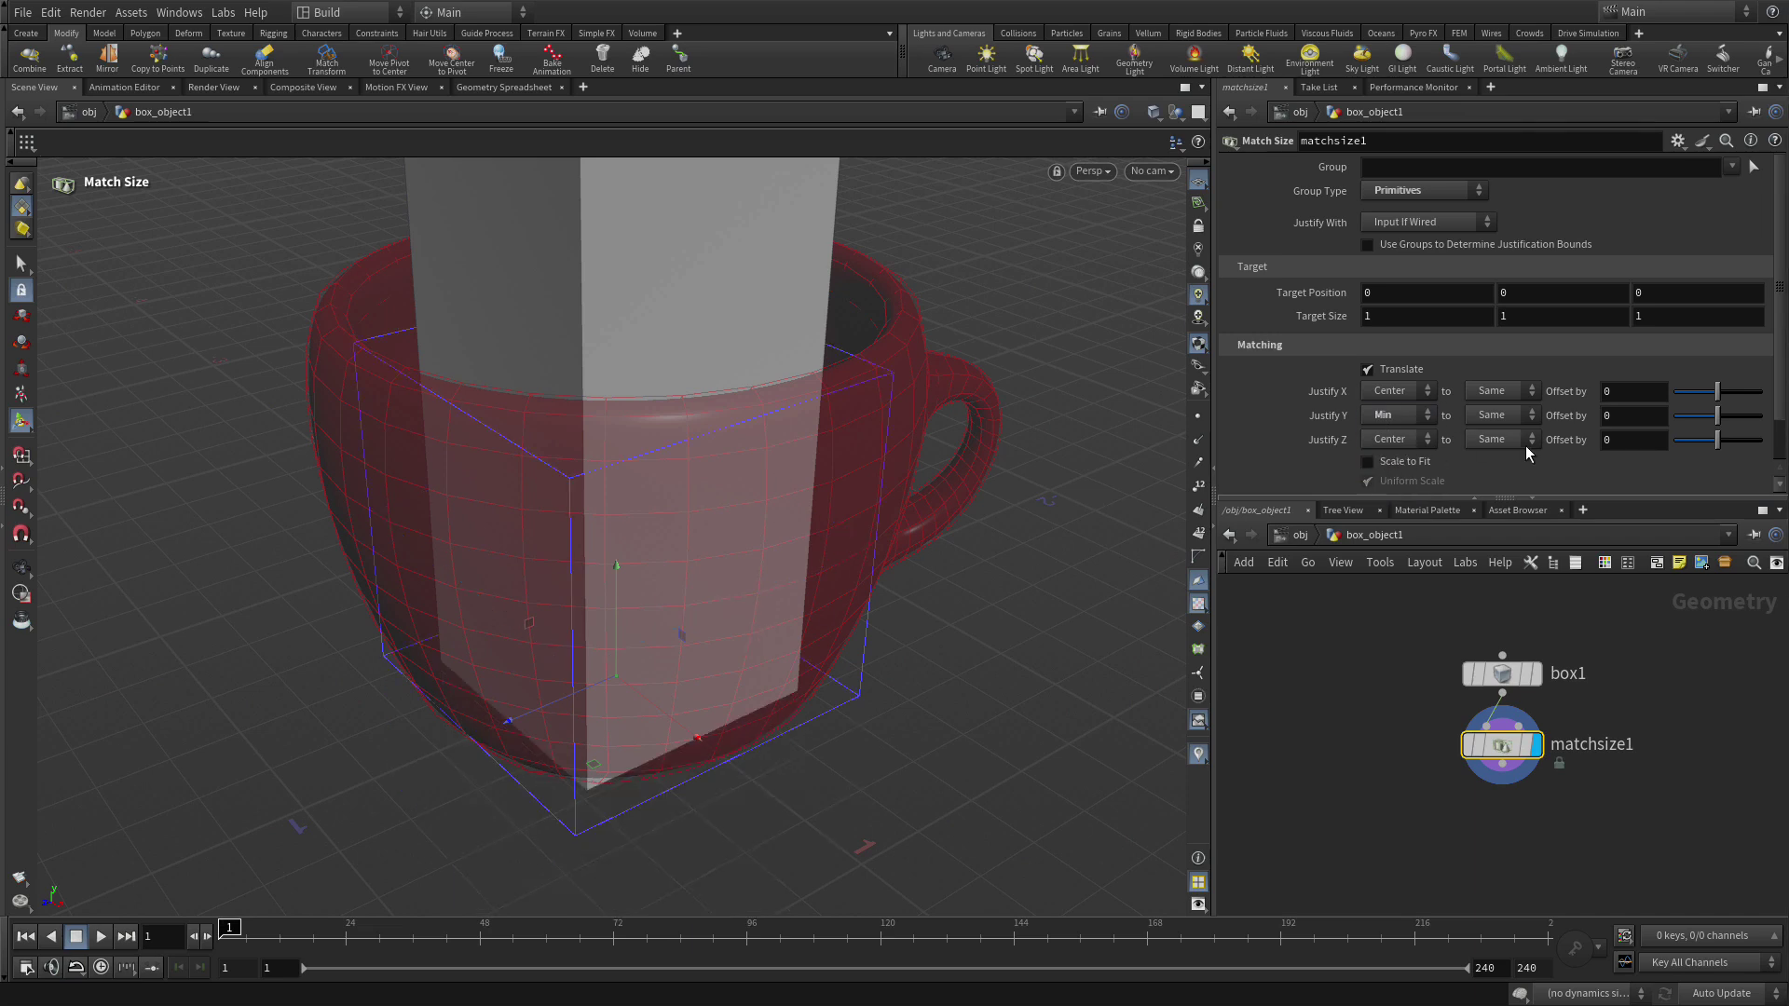
click(1612, 416)
text(3)
key(Return)
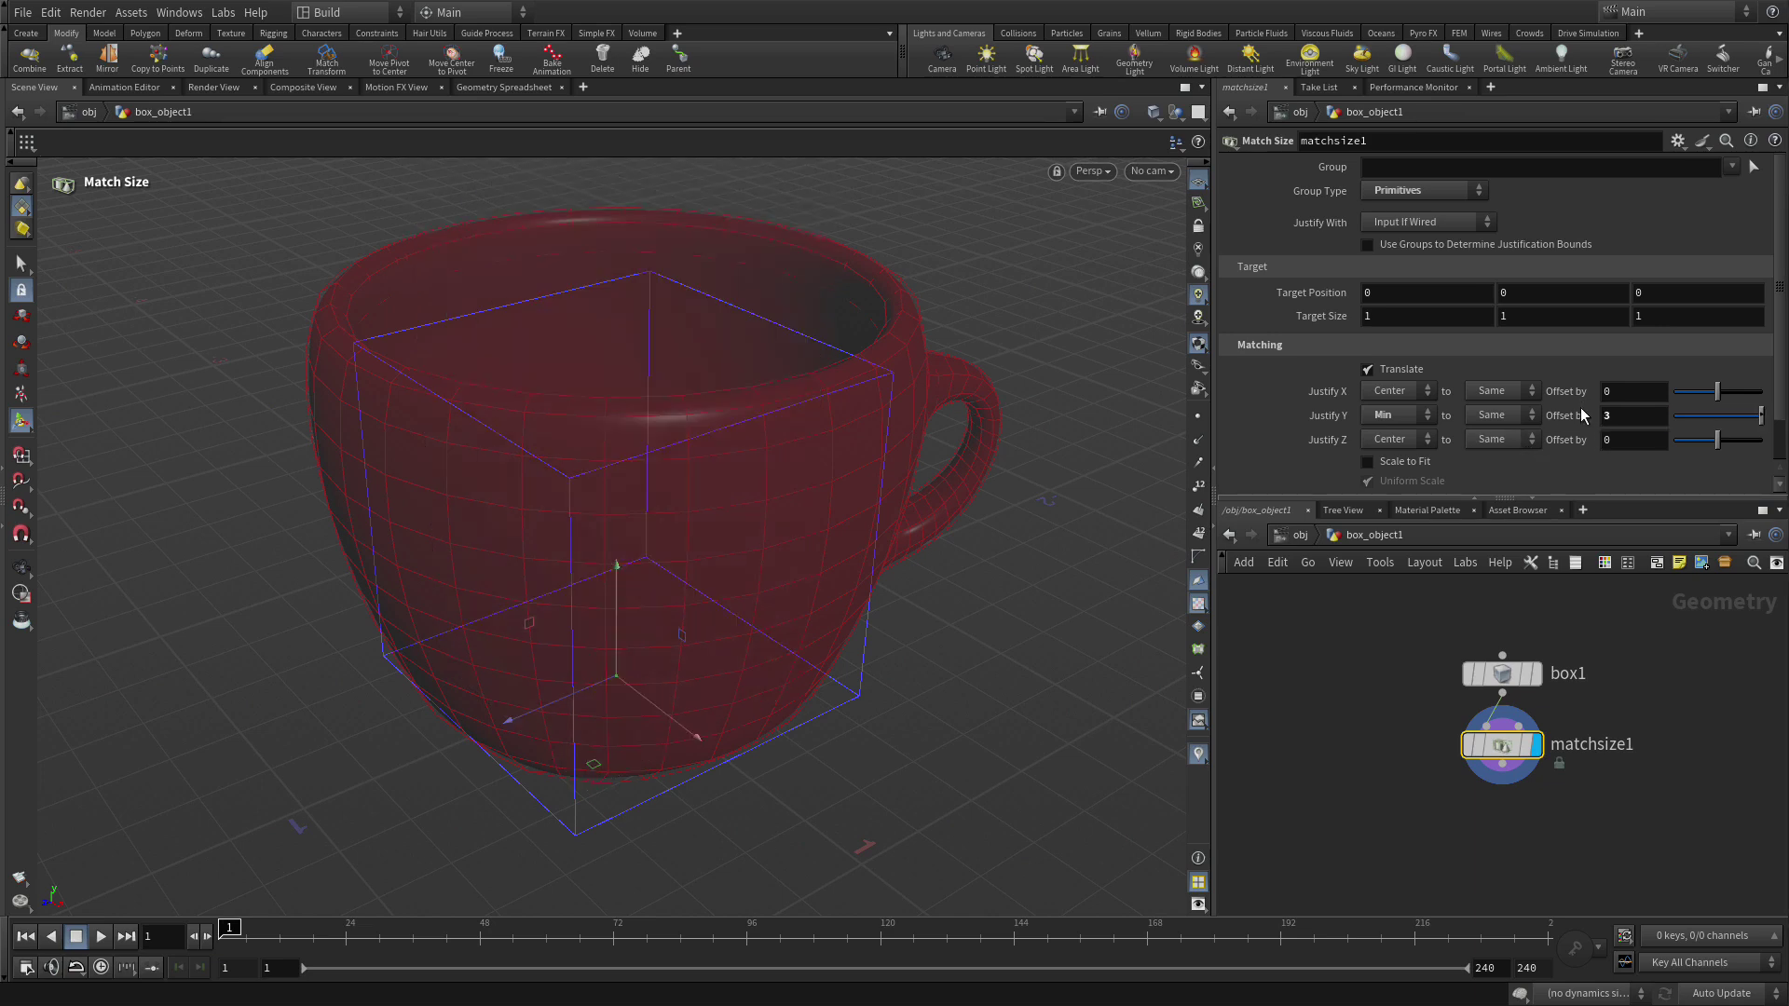
key(Escape)
scroll(511, 578, down, 5)
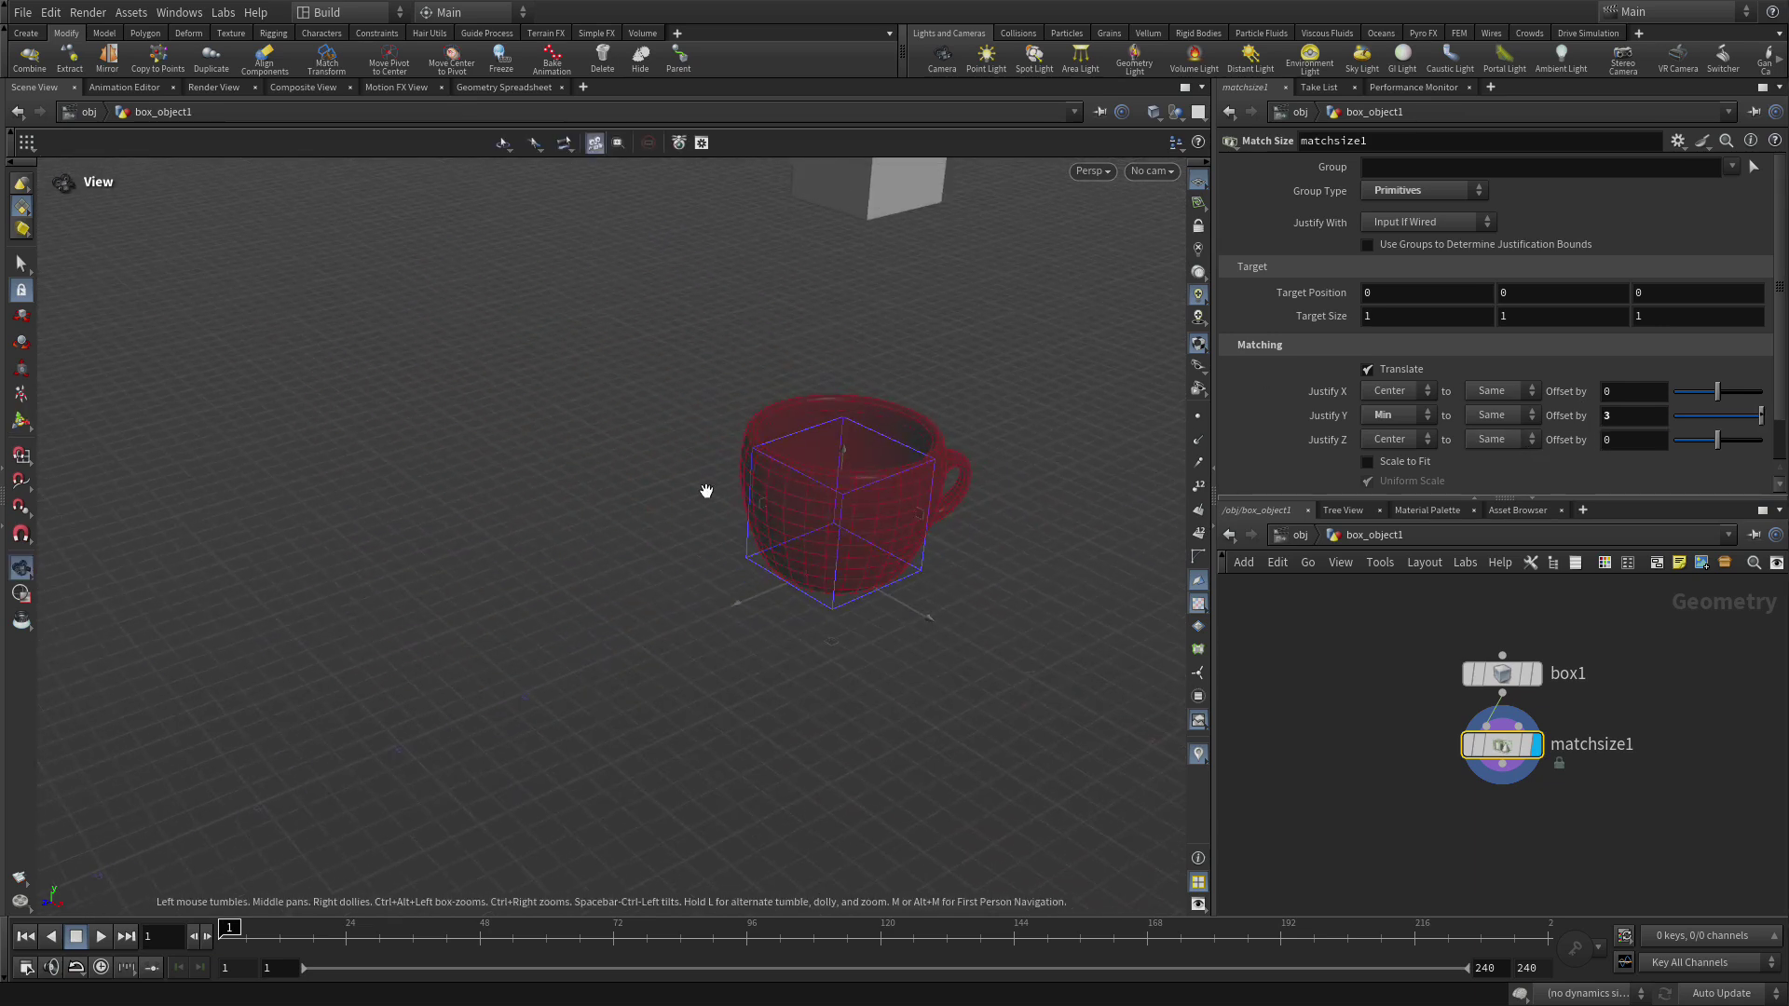
middle_drag(706, 491, 669, 595)
drag(669, 595, 653, 548)
right_drag(653, 548, 706, 507)
key(Return)
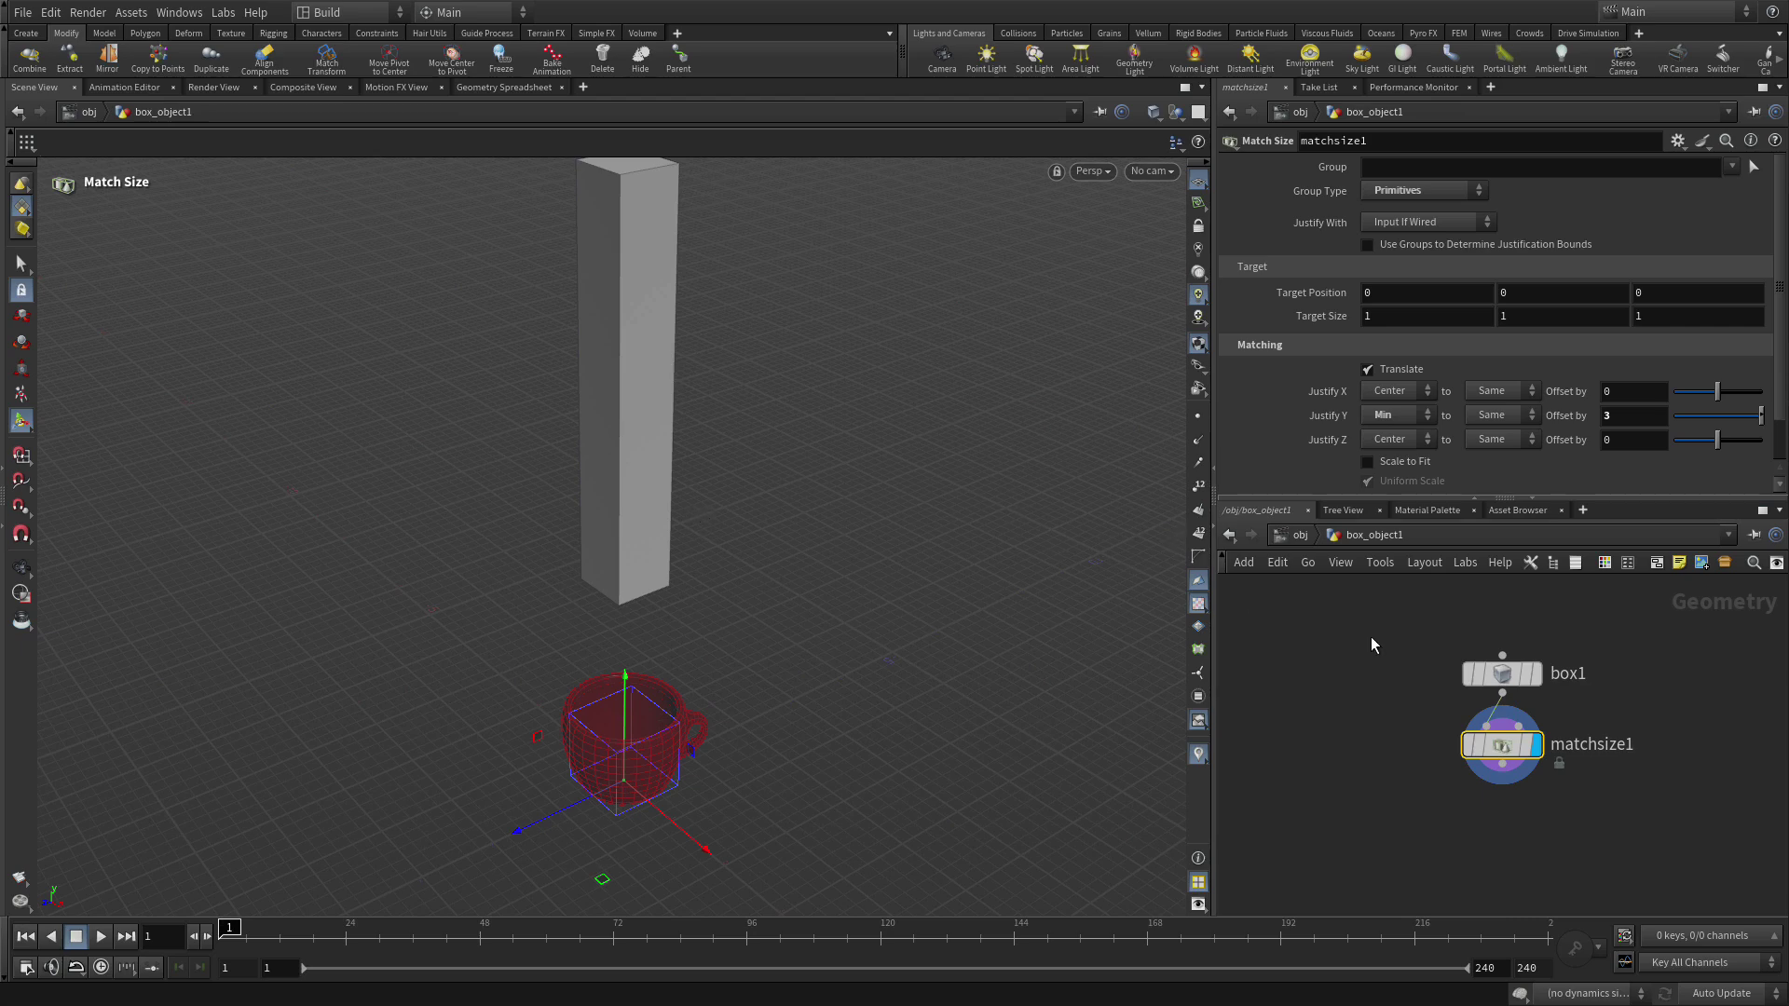
Return to object level and use Copy to Points to copy the sphere object onto the box object's points
click(1356, 596)
click(1301, 537)
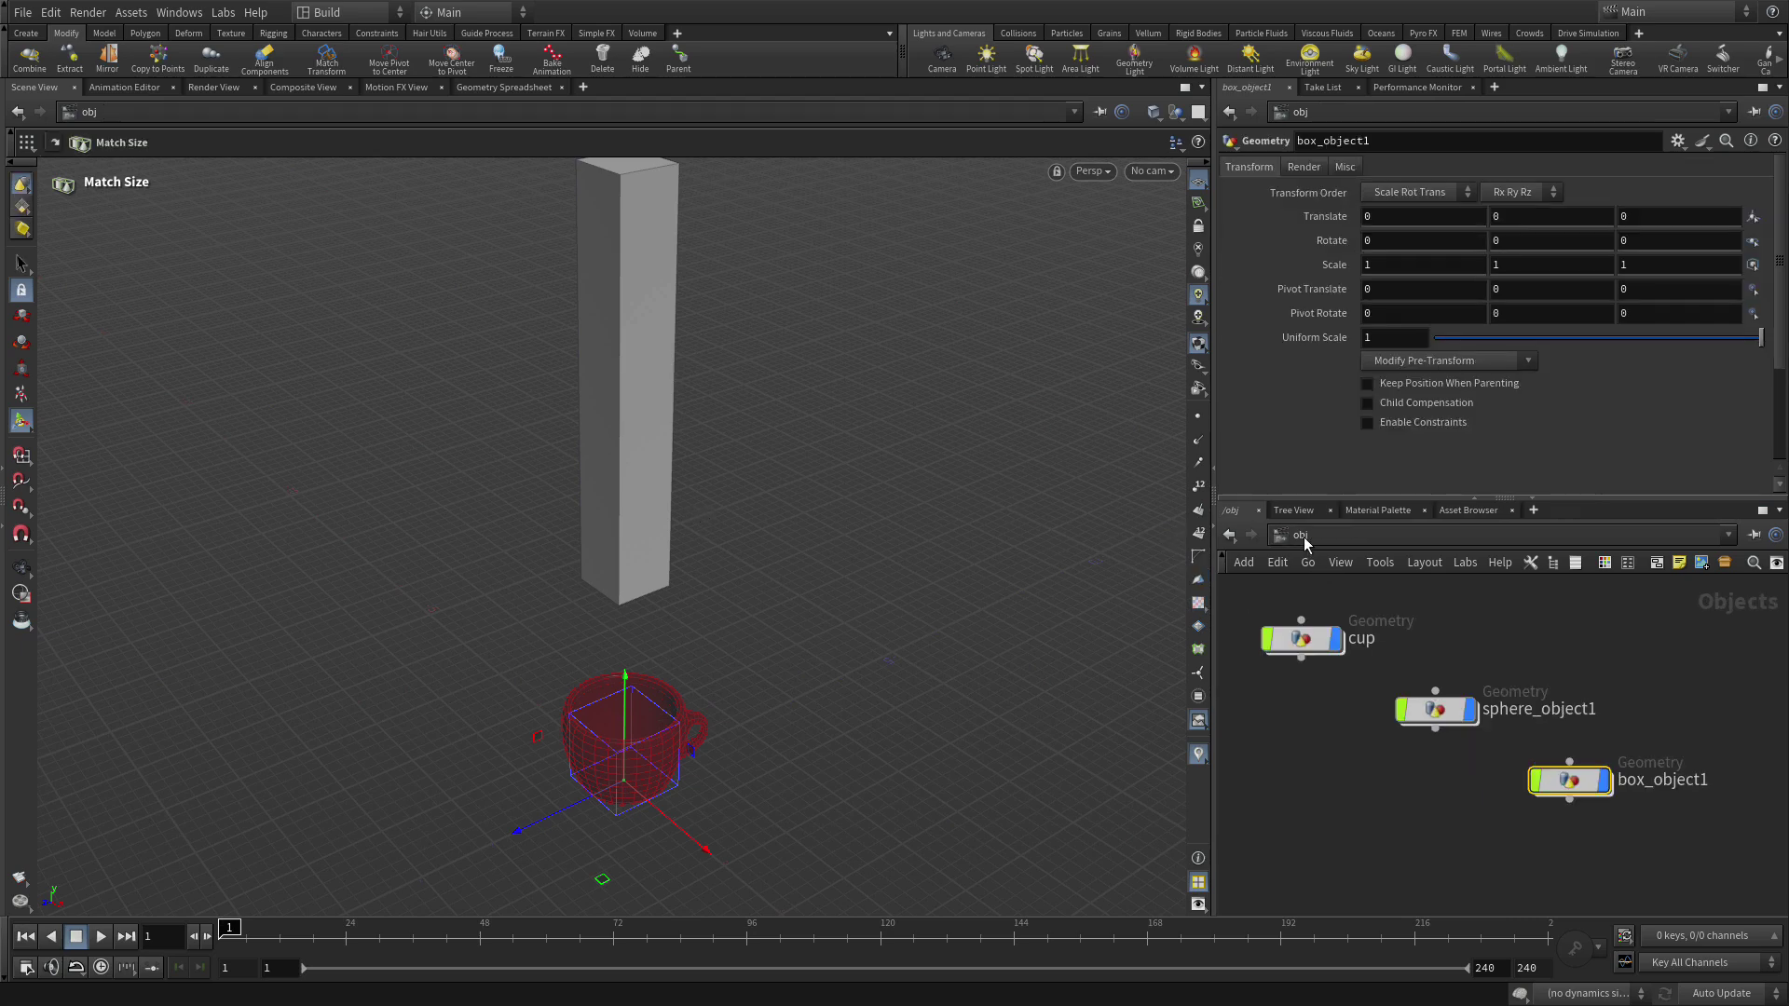
click(1427, 843)
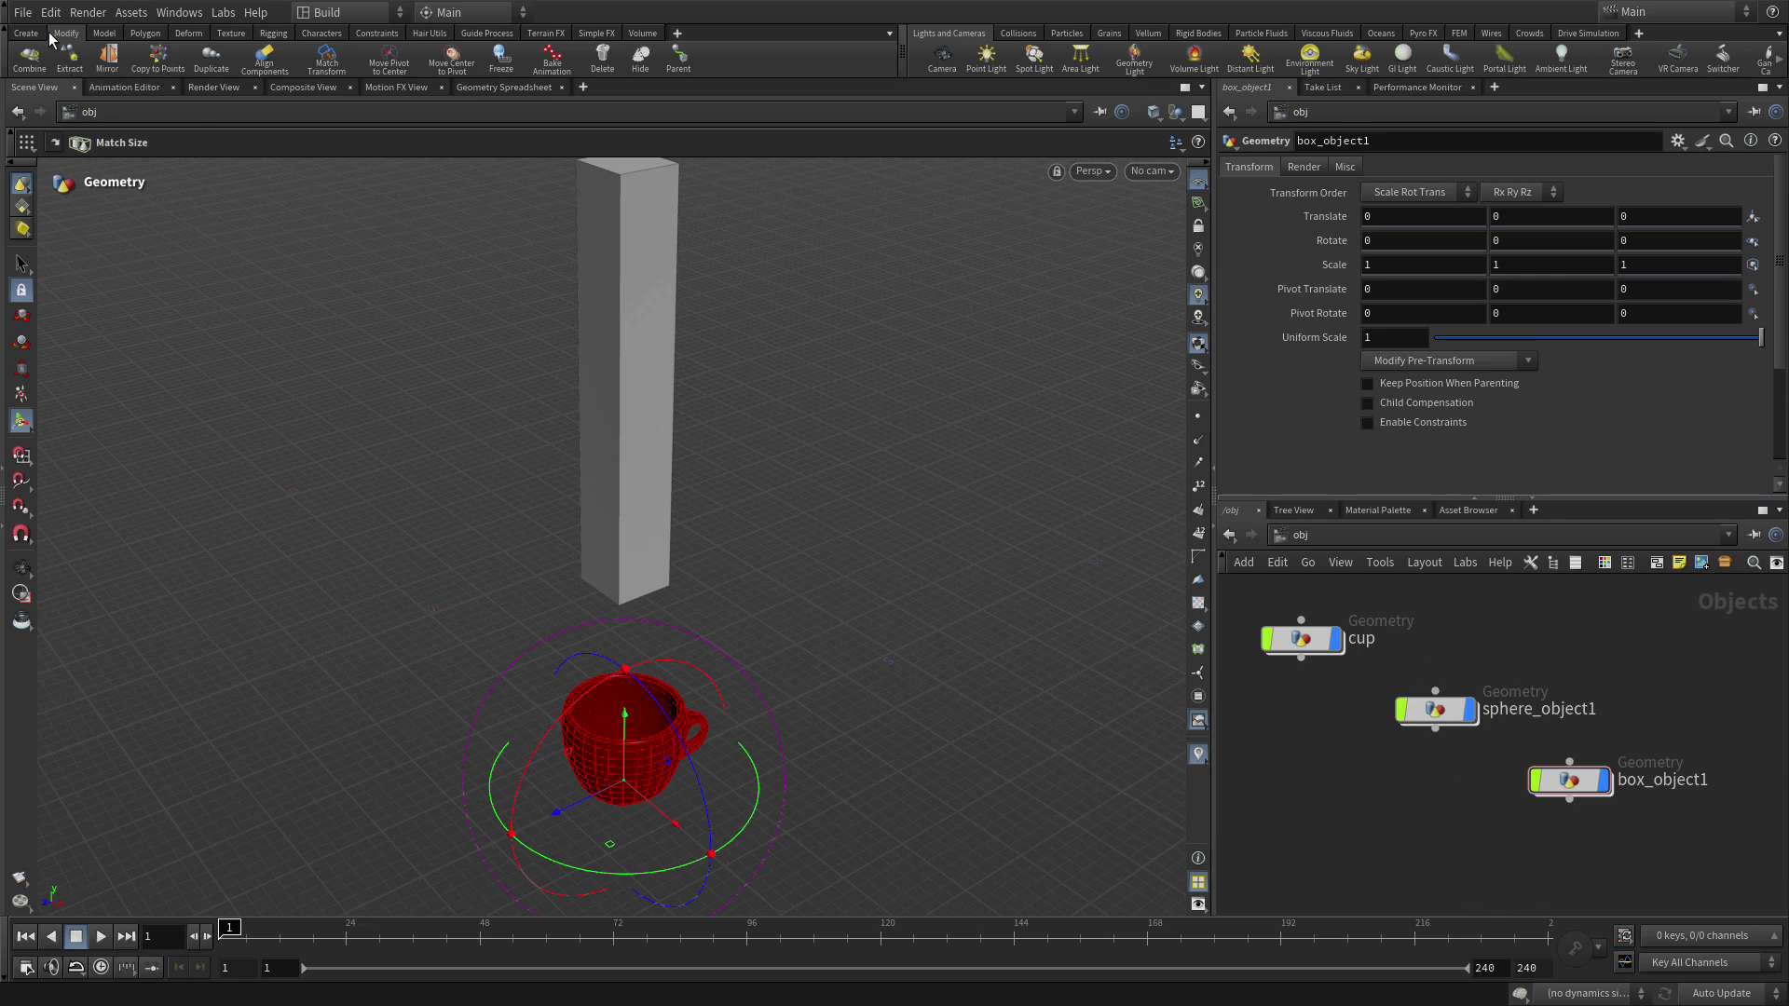
click(159, 56)
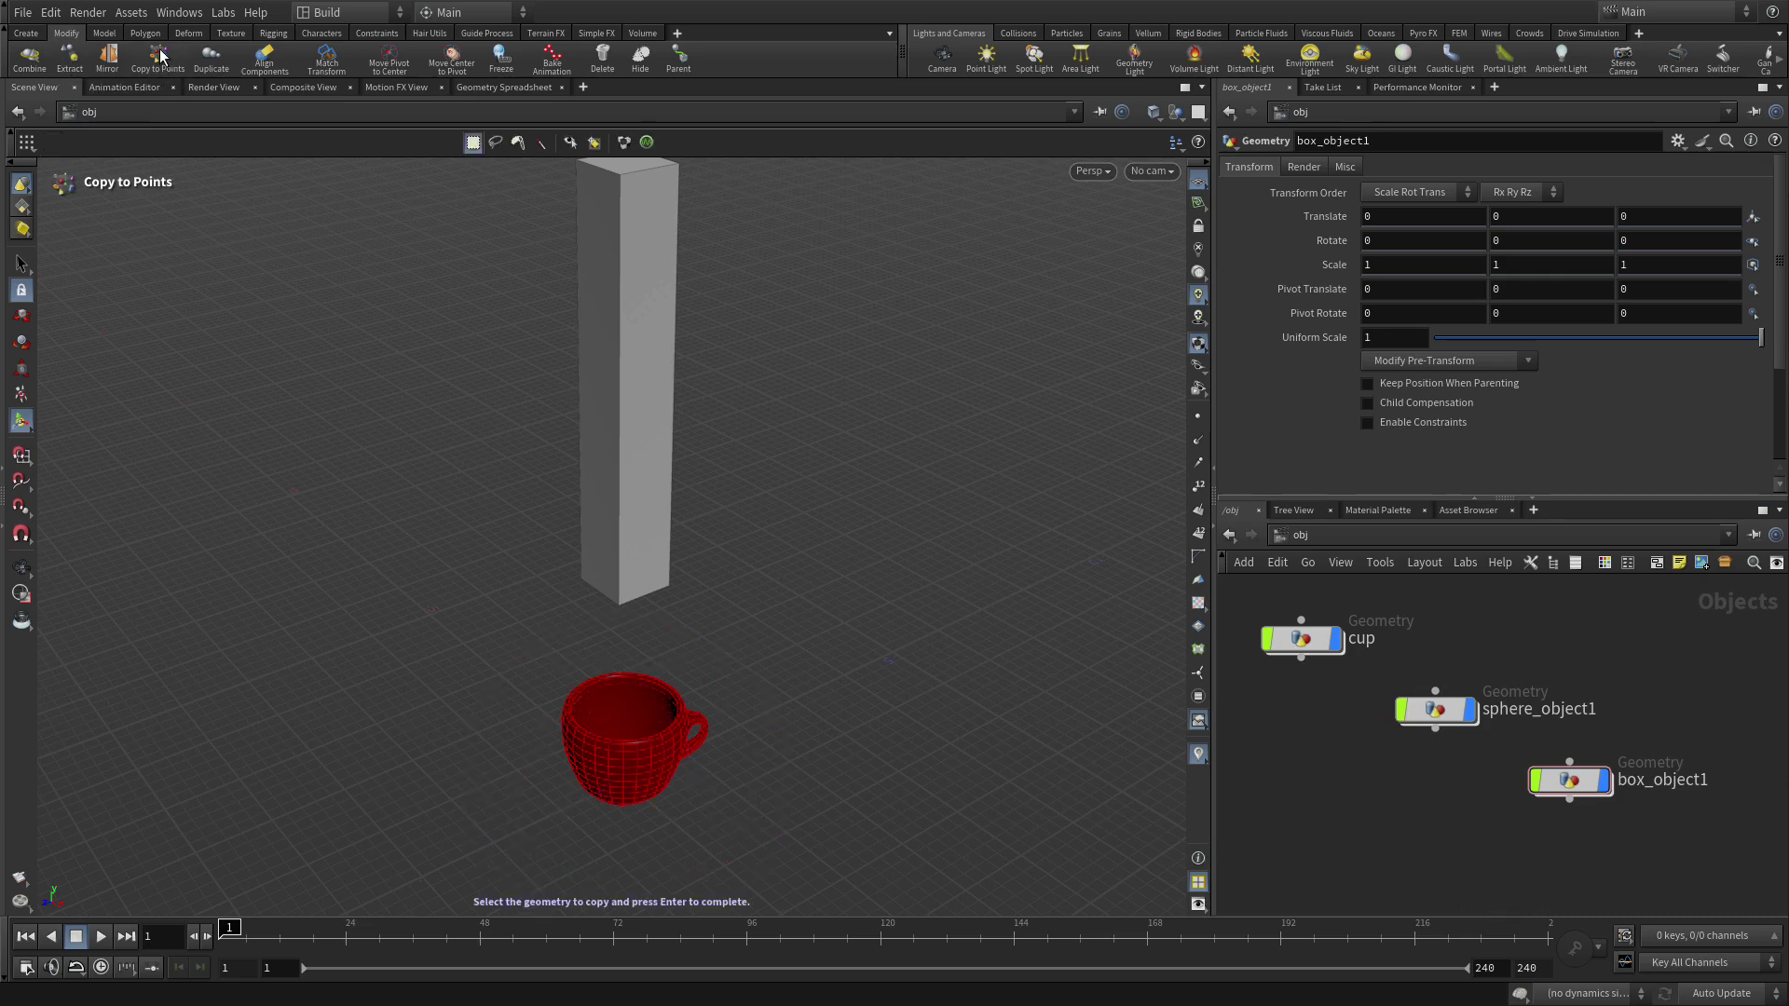
key(Return)
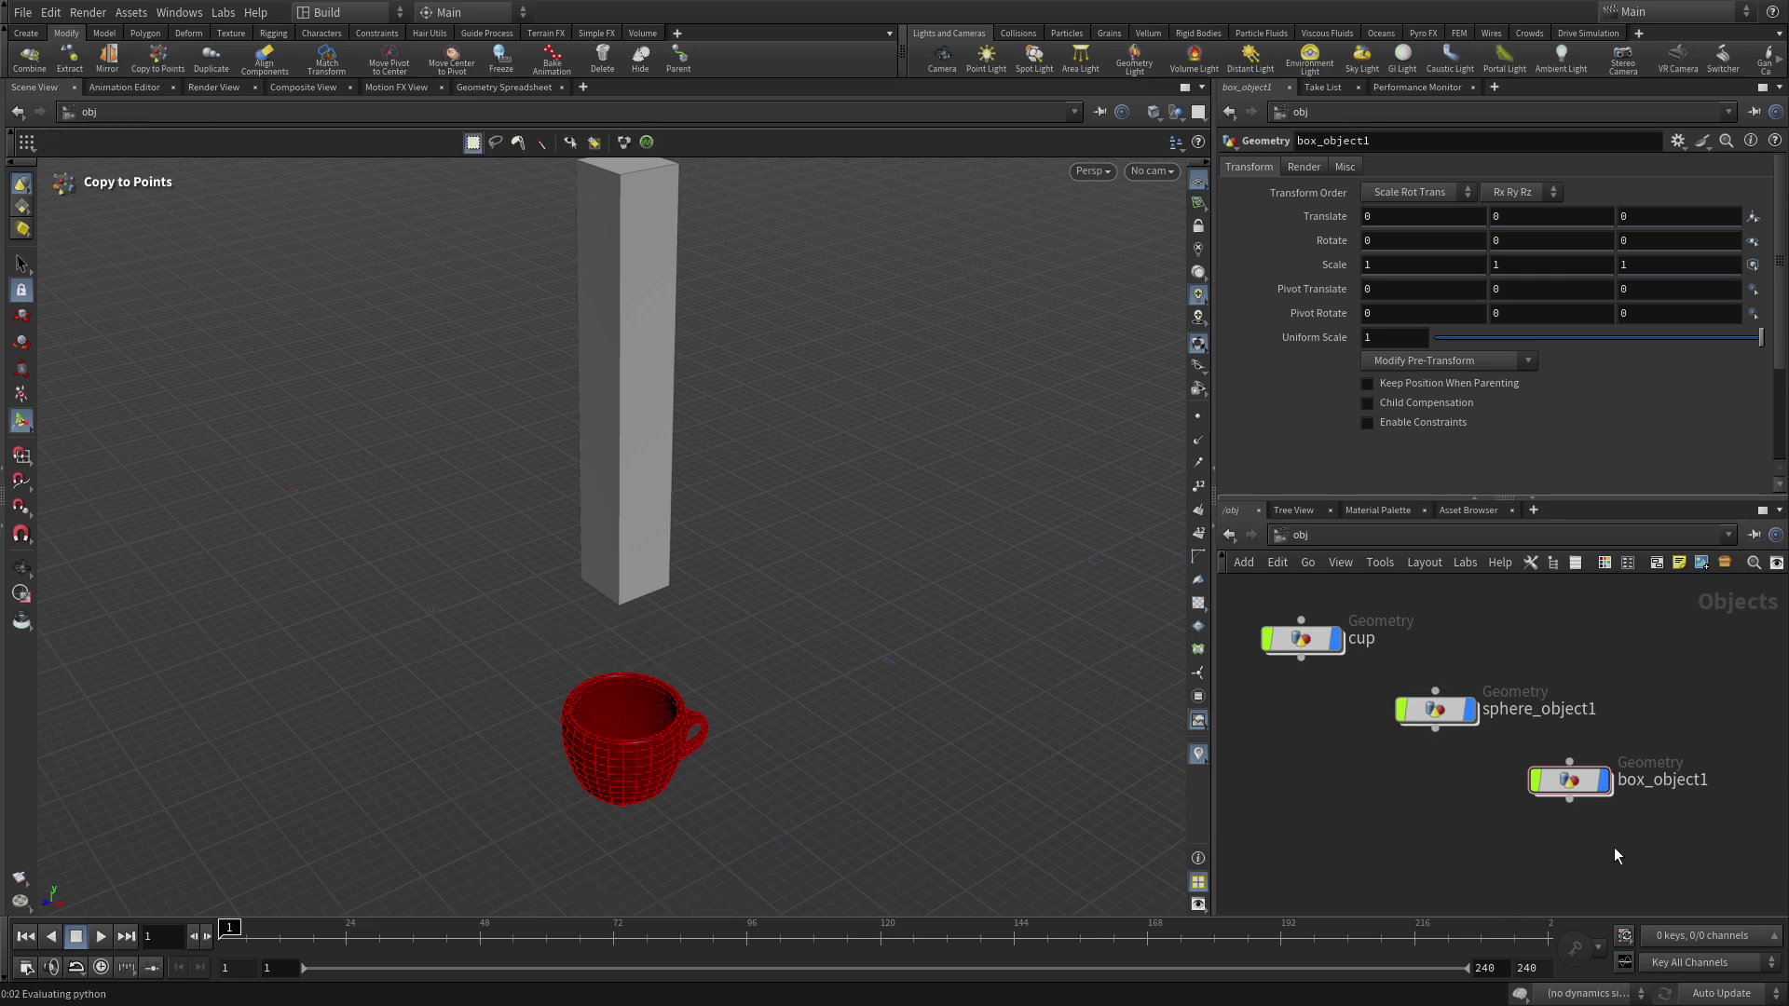
click(1447, 719)
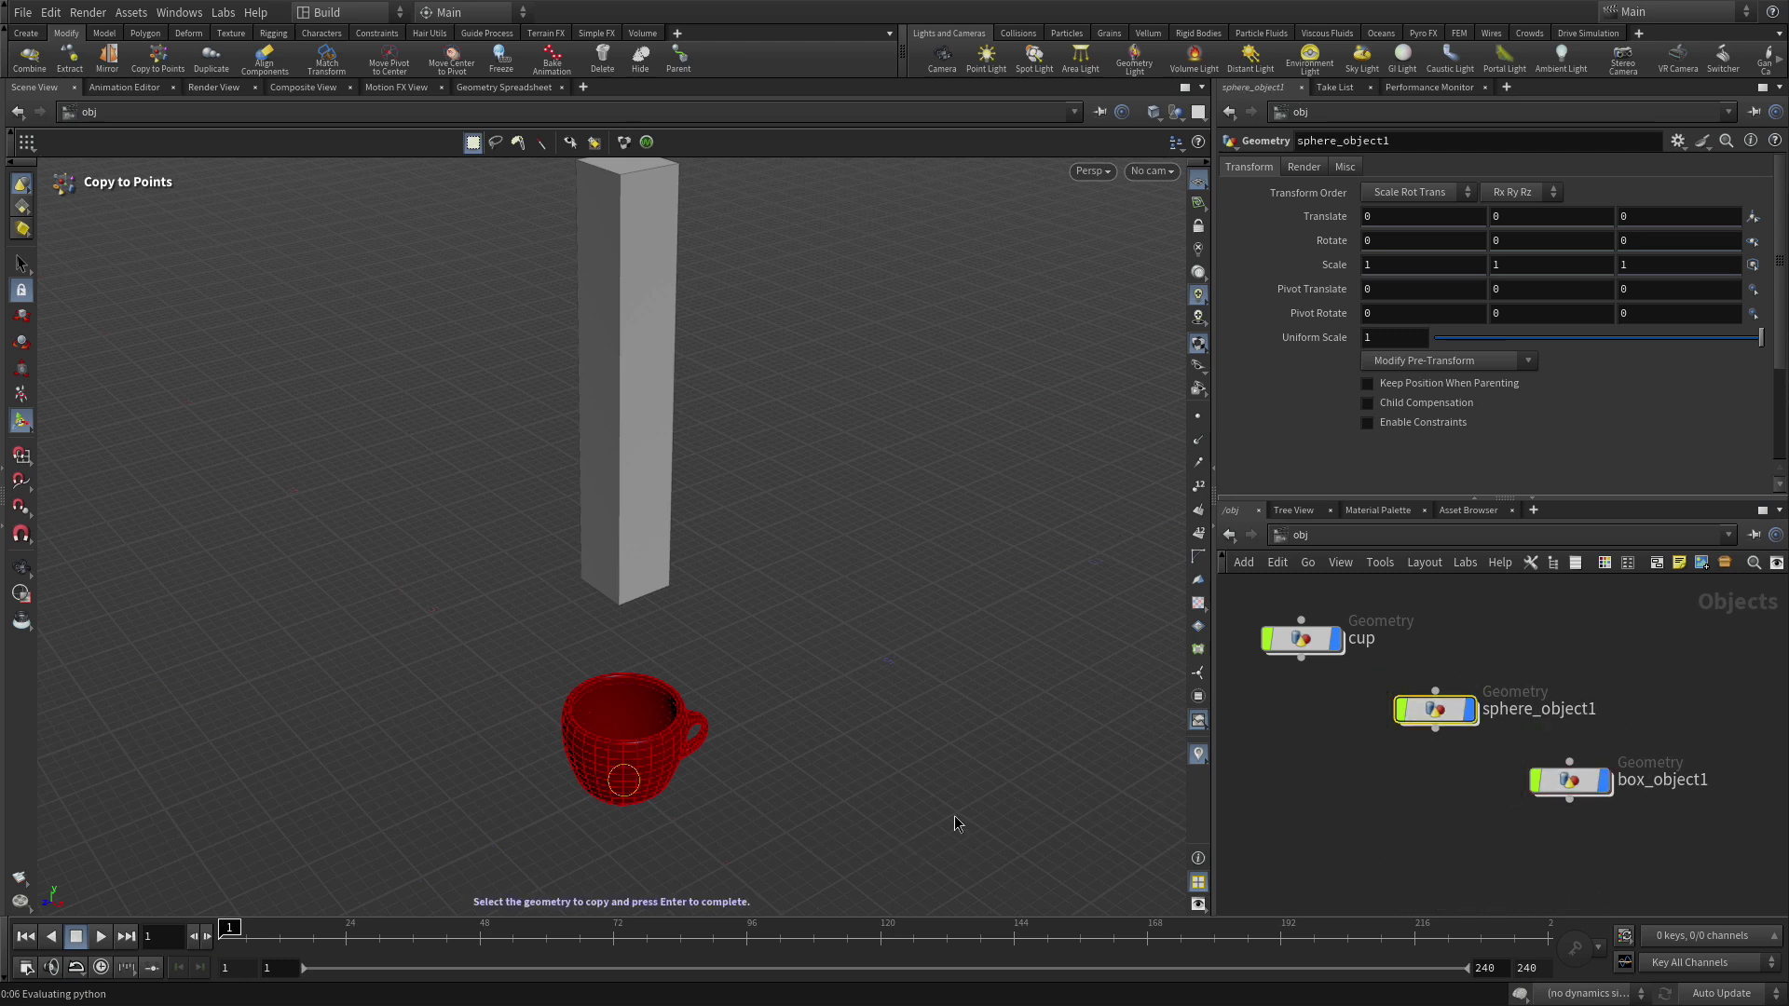
key(Return)
click(1569, 781)
key(Return)
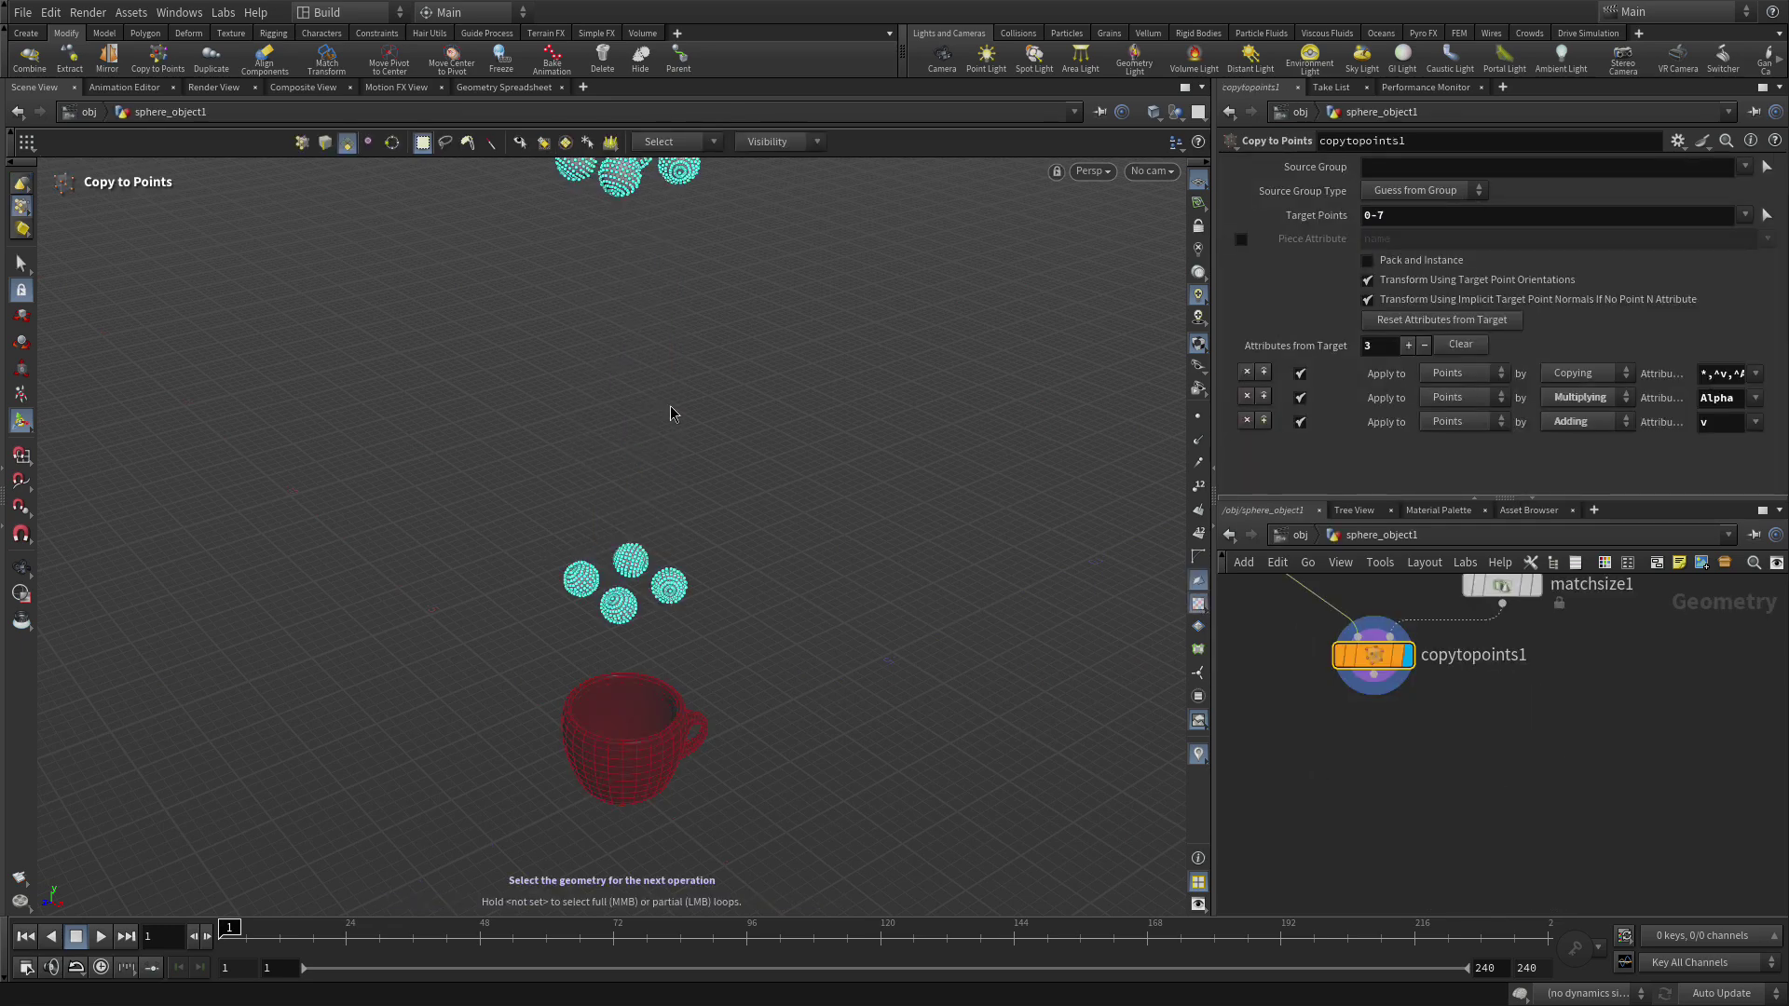
Turn on Pack and Instance for the copied spheres
key(4)
key(Escape)
drag(671, 412, 861, 379)
key(Escape)
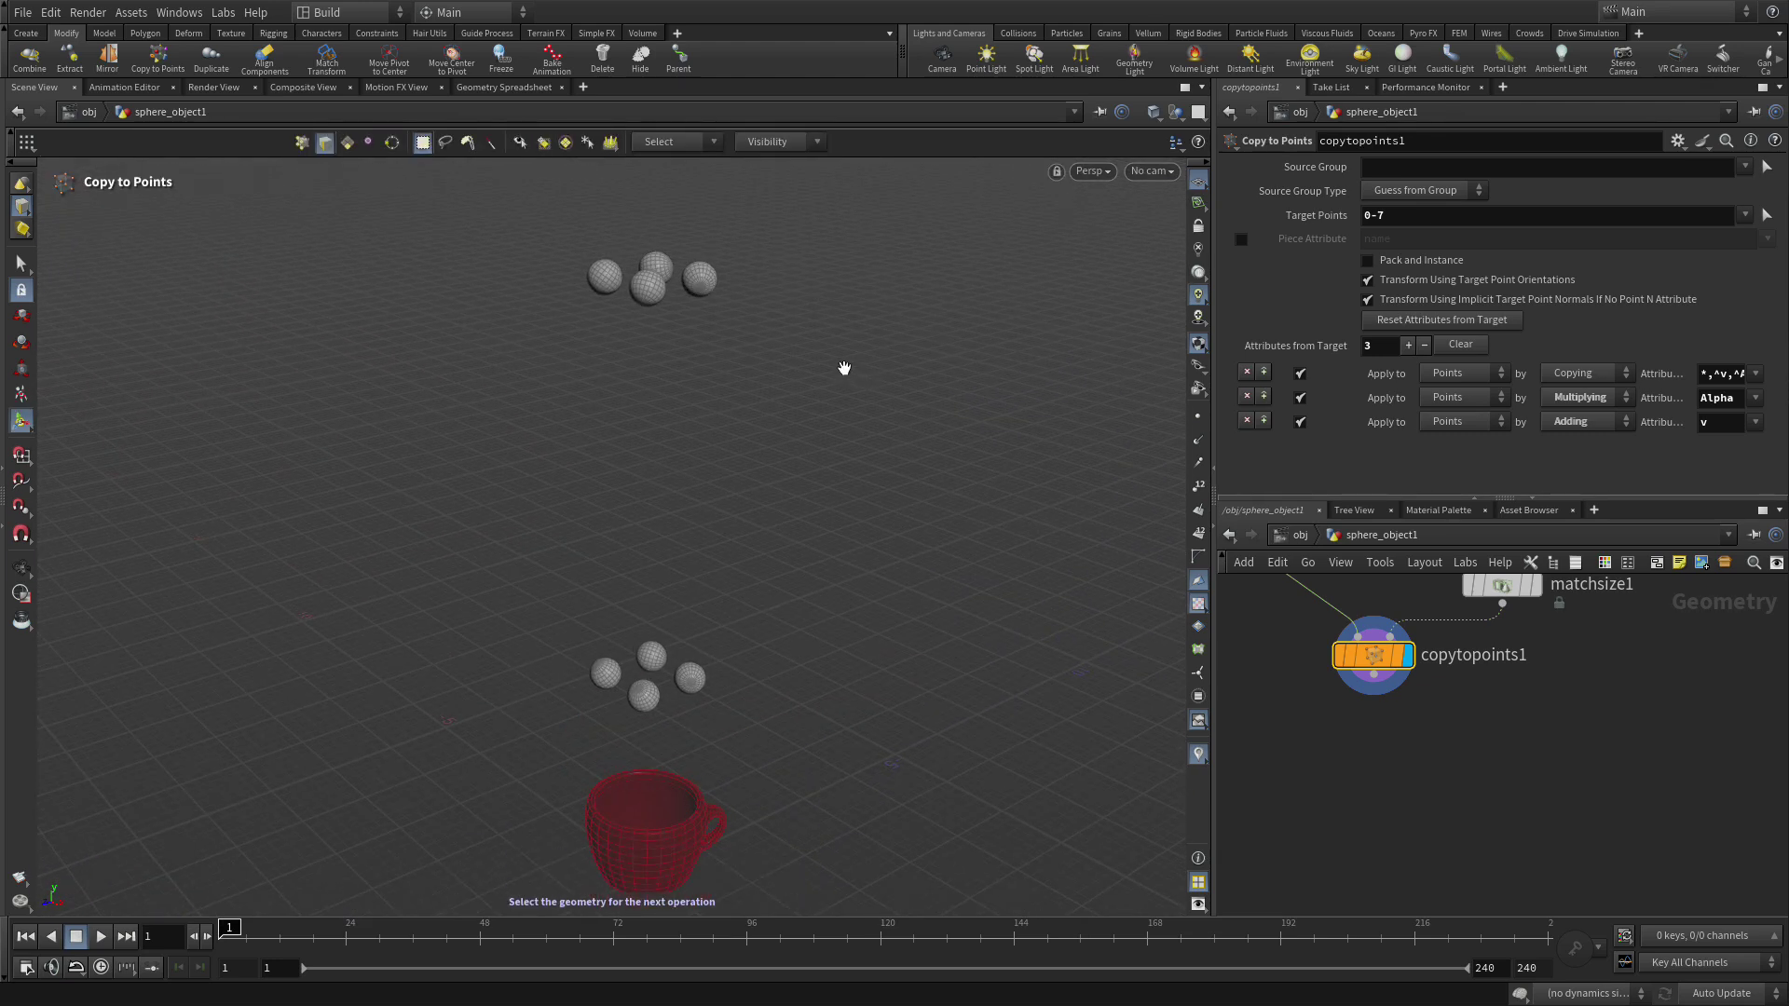
click(1394, 259)
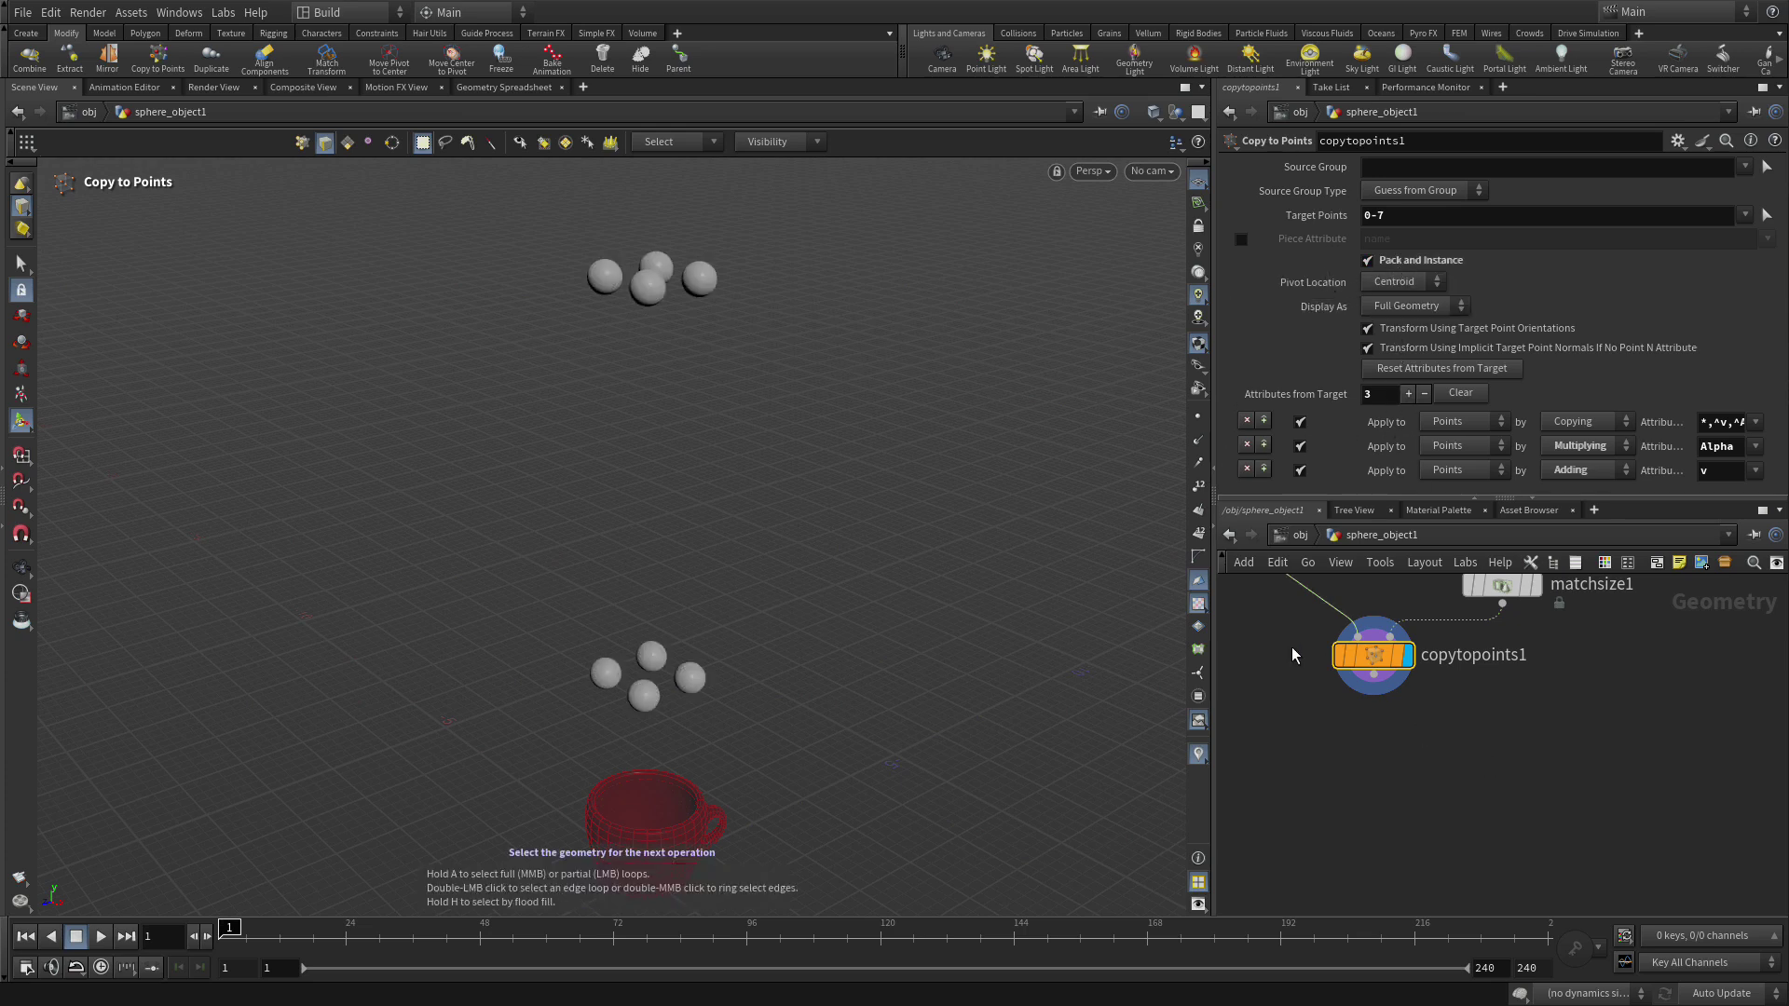
Set the Y axis divisions of the box feeding the copy to 5
middle_drag(1525, 719, 1532, 892)
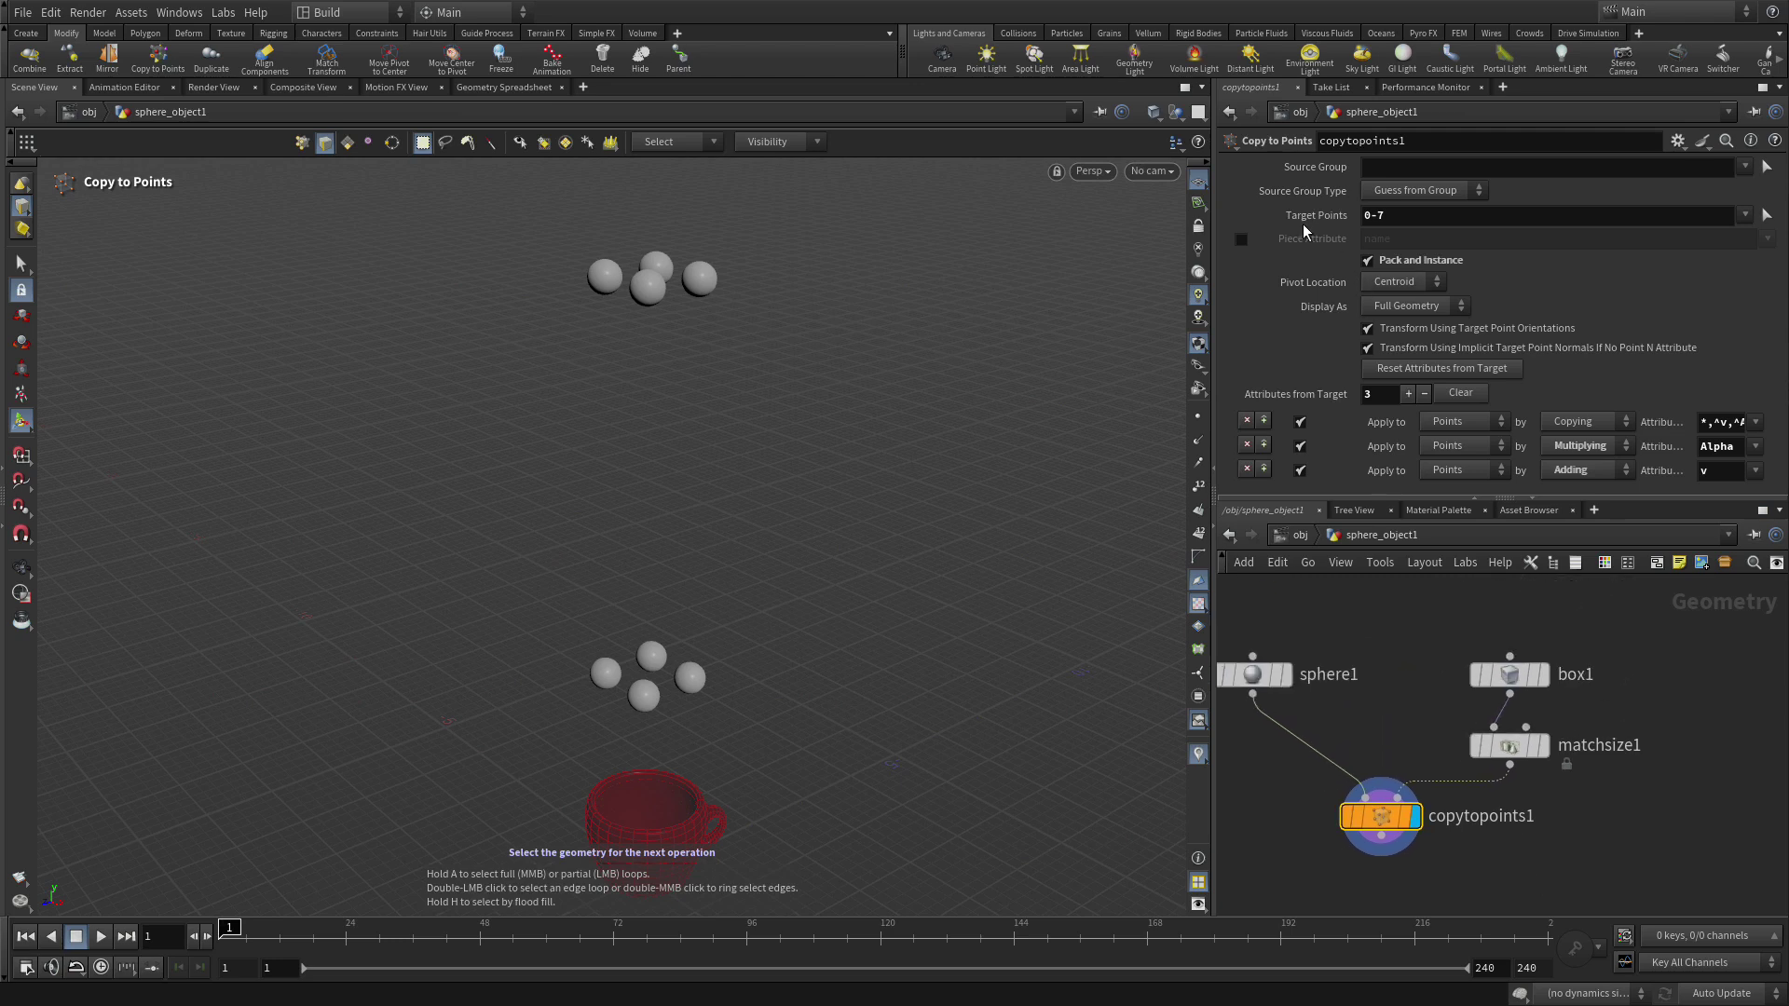
click(1509, 674)
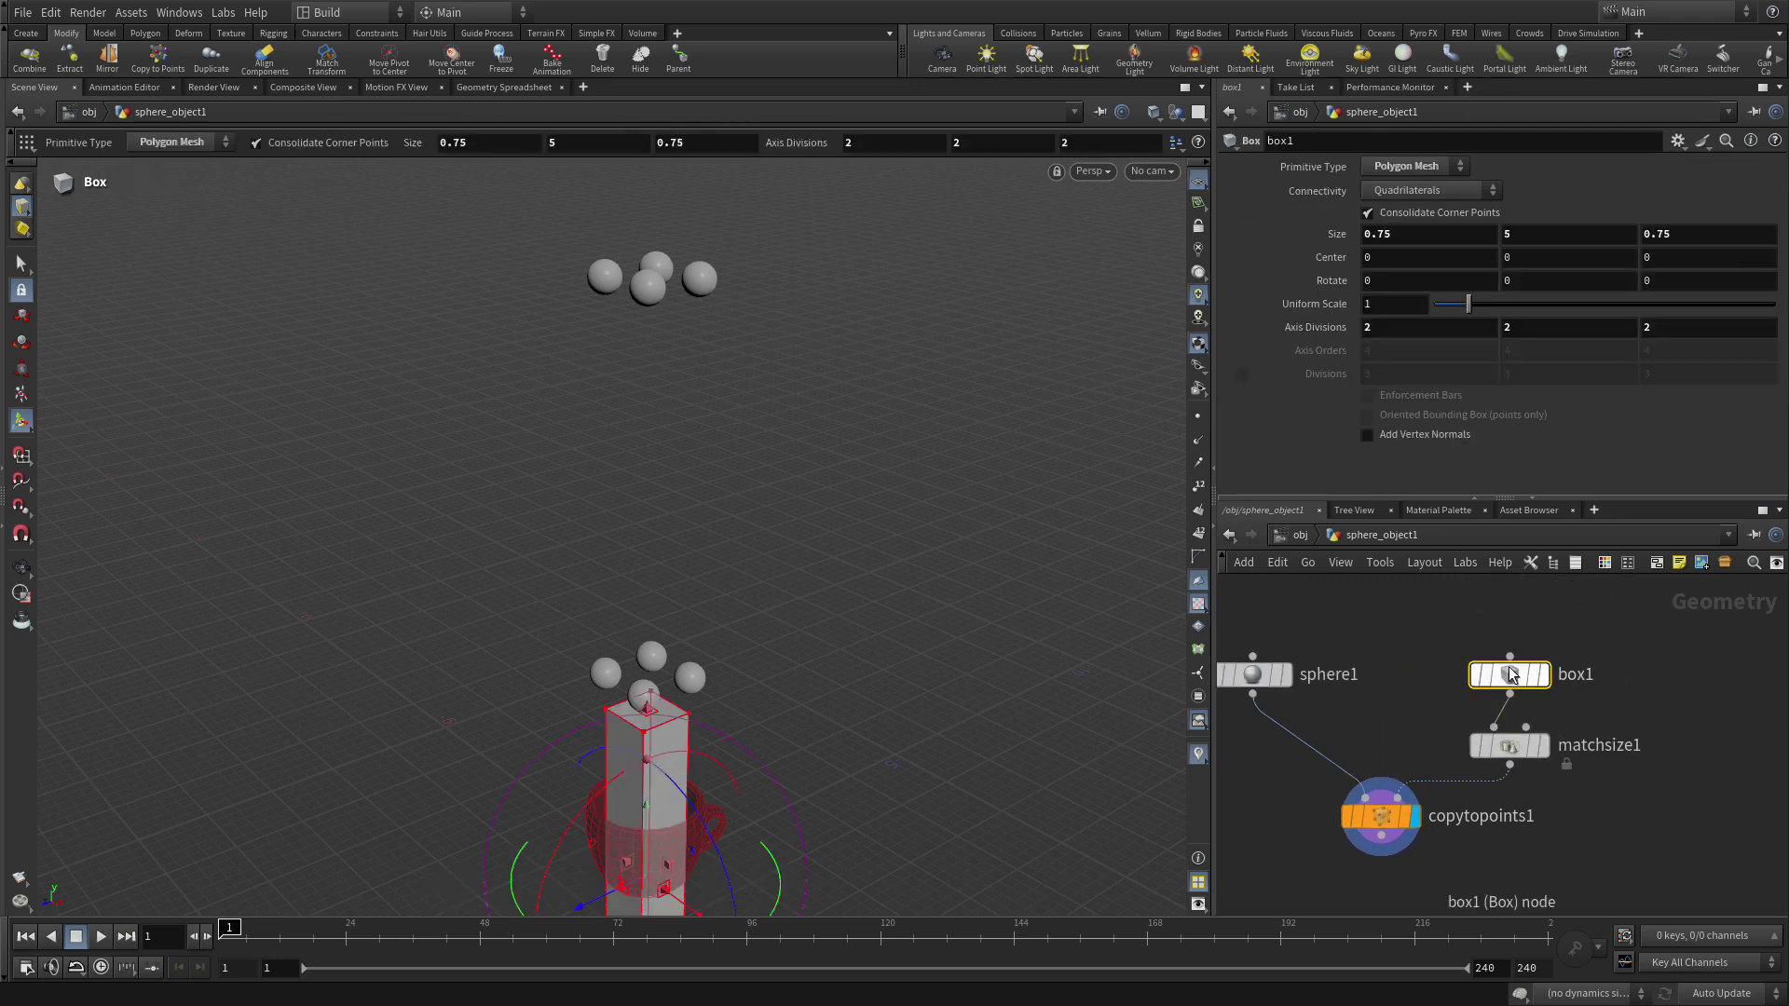
click(1503, 325)
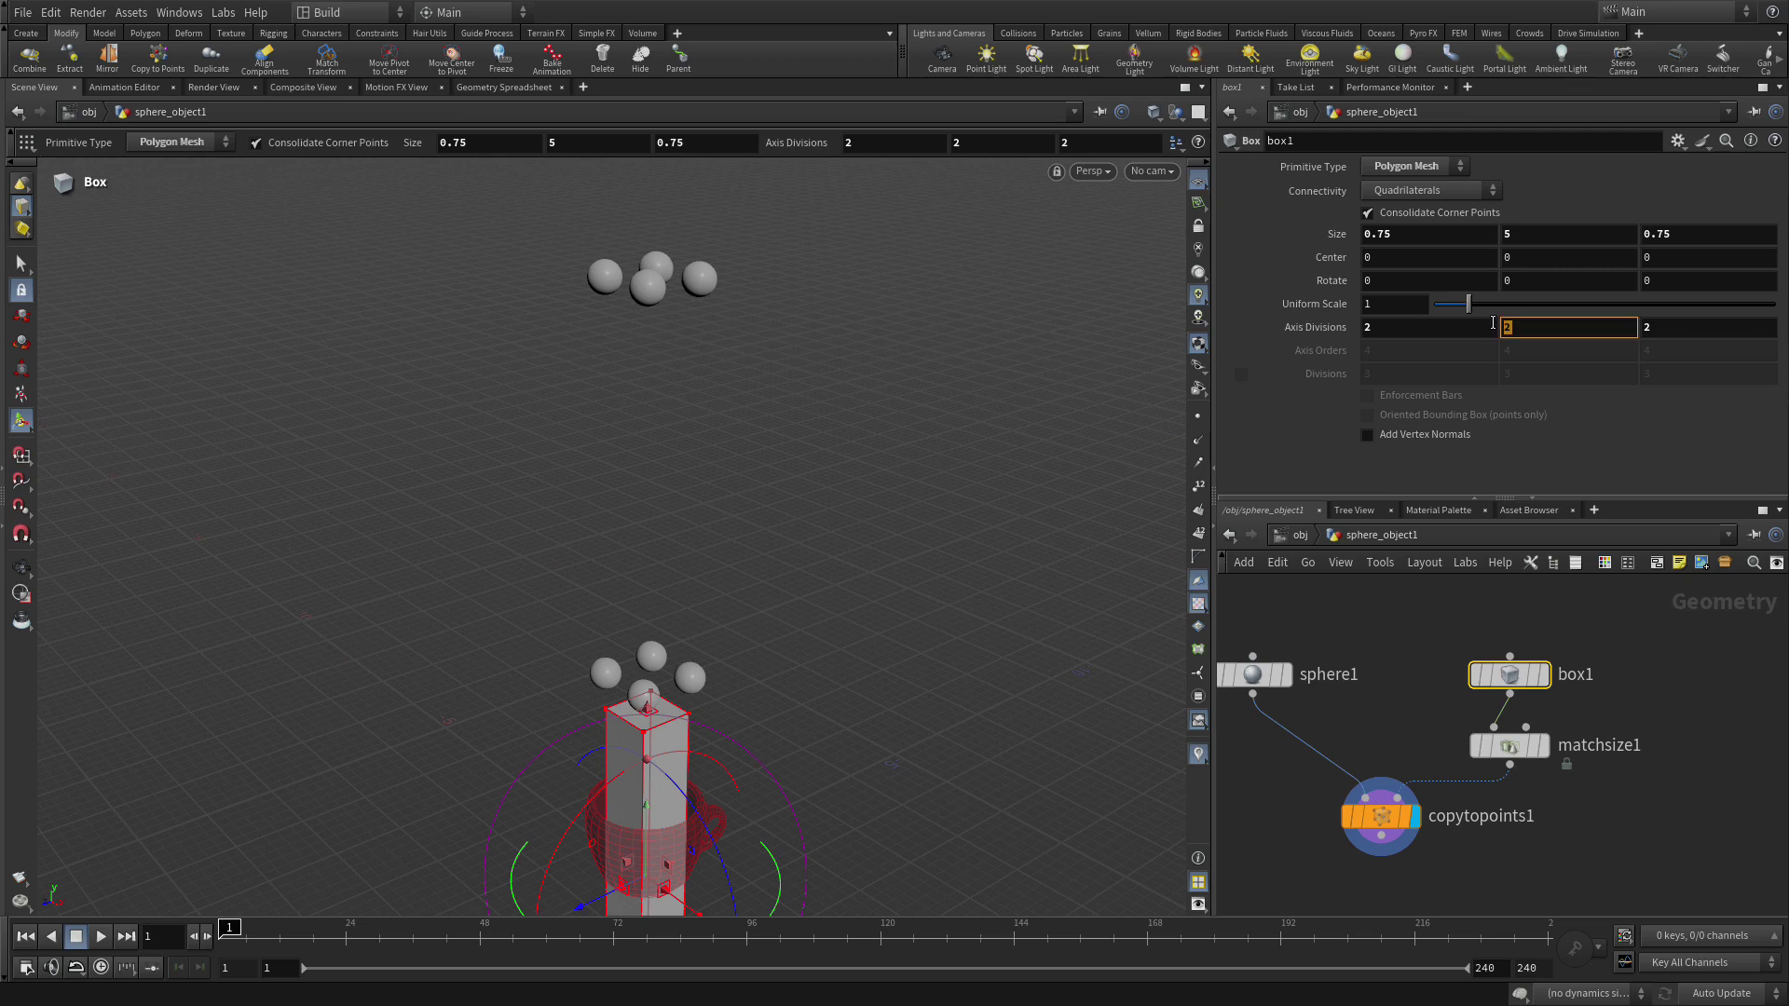
text(5)
key(Return)
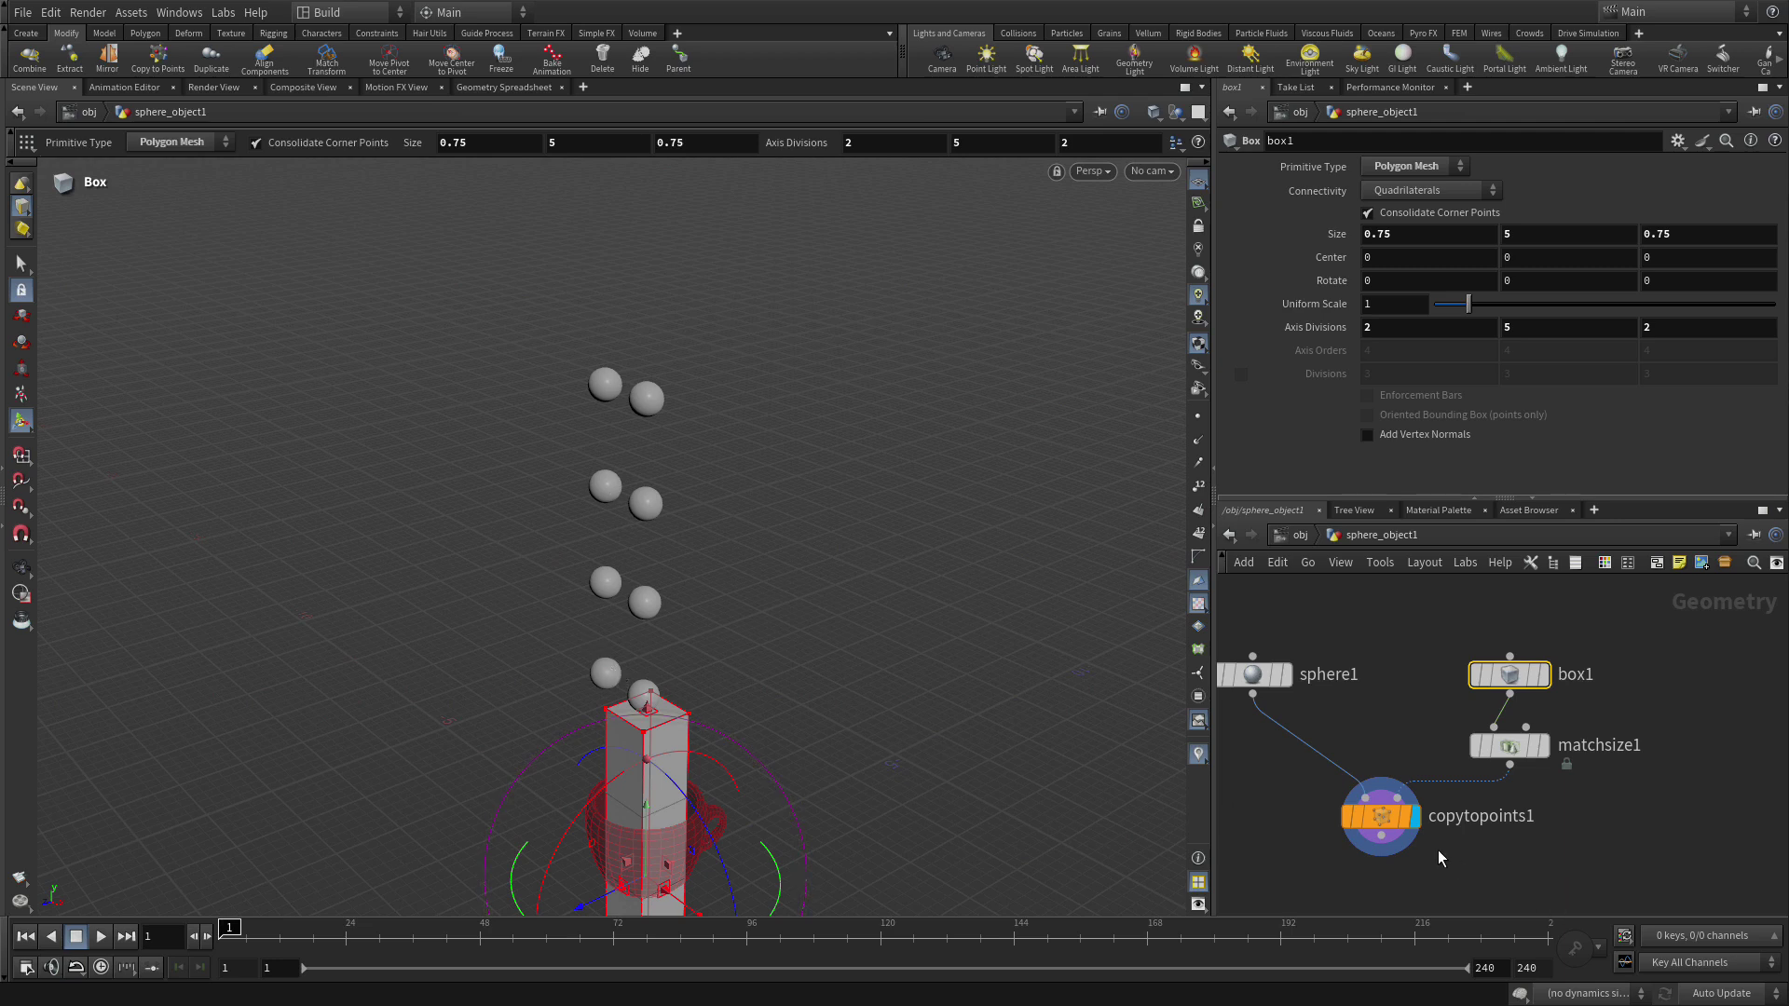
Clear the Target Points range on the Copy to Points node
click(1379, 817)
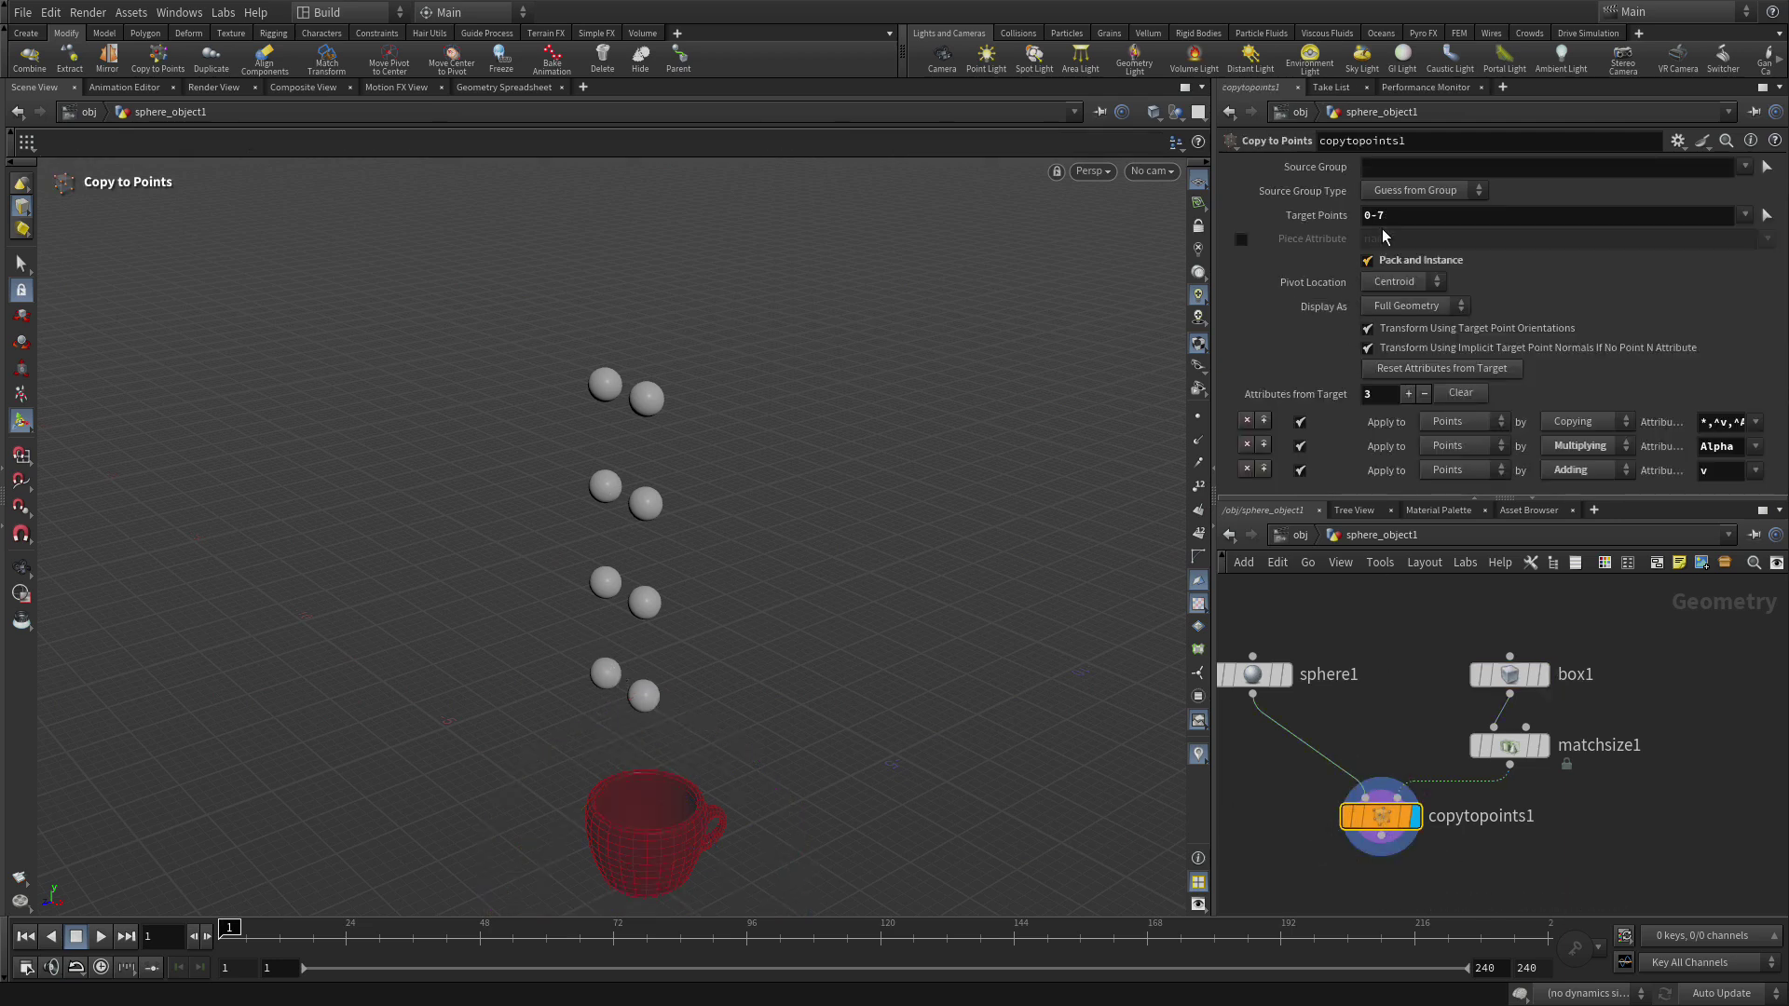
drag(1385, 220, 1345, 217)
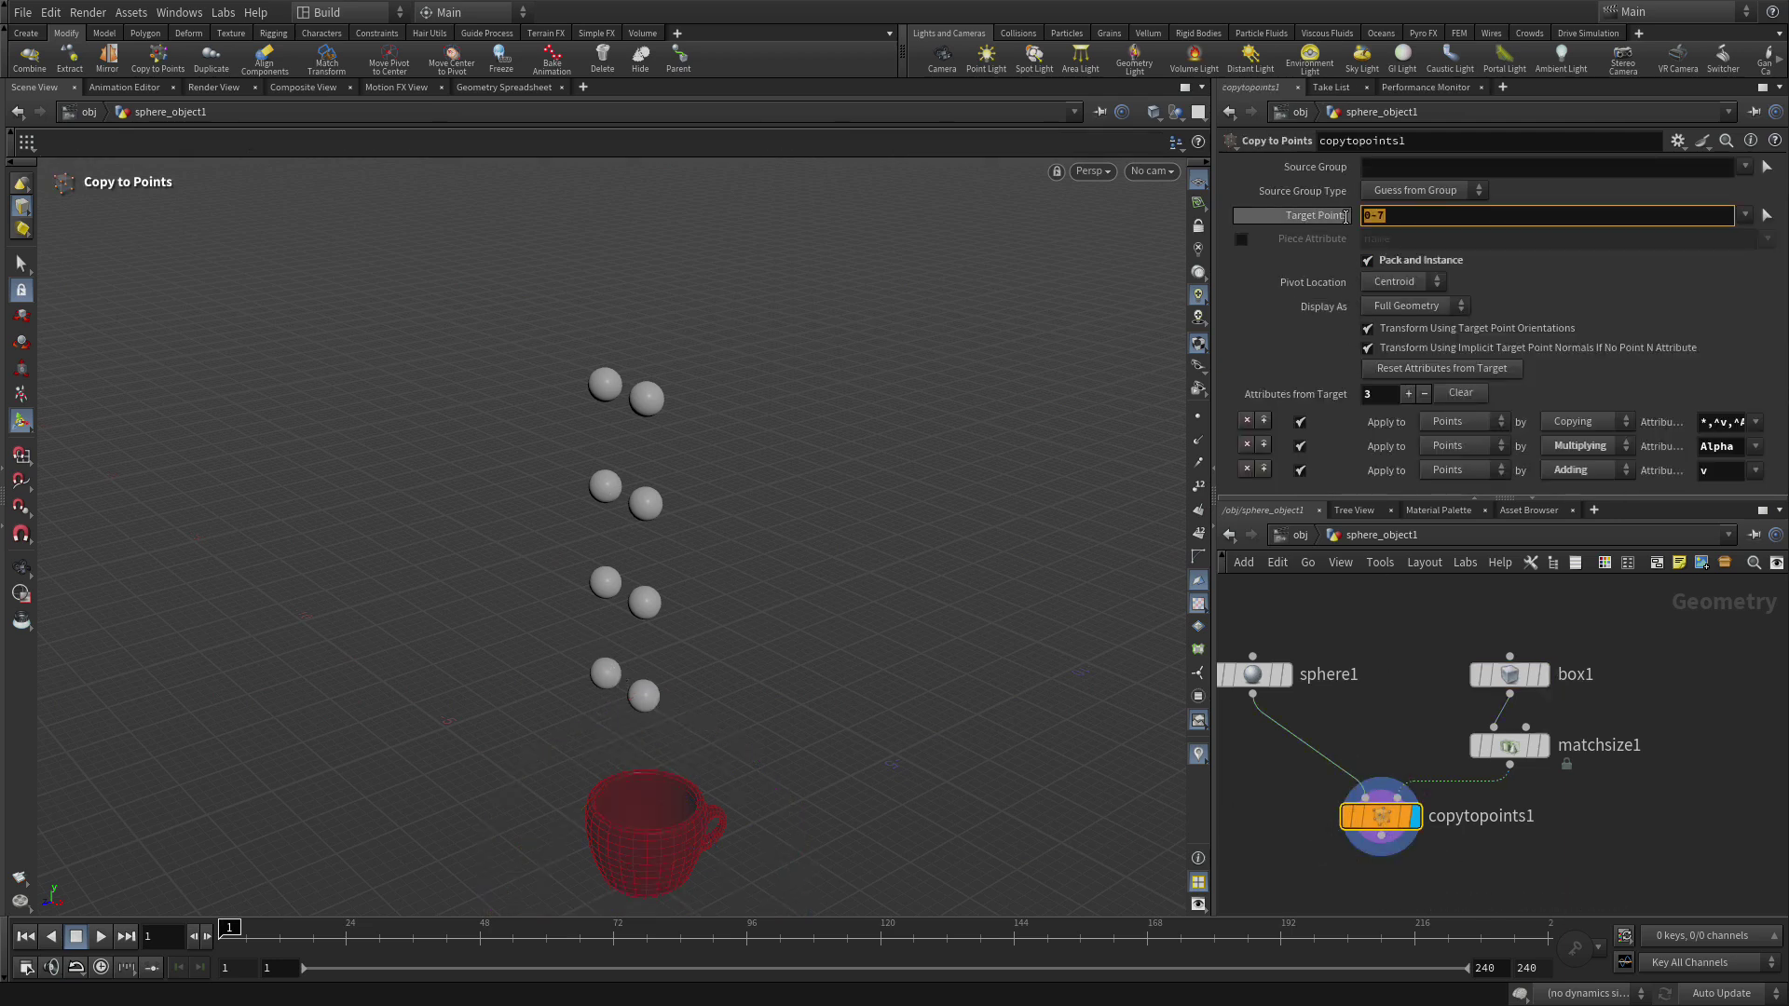
key(BackSpace)
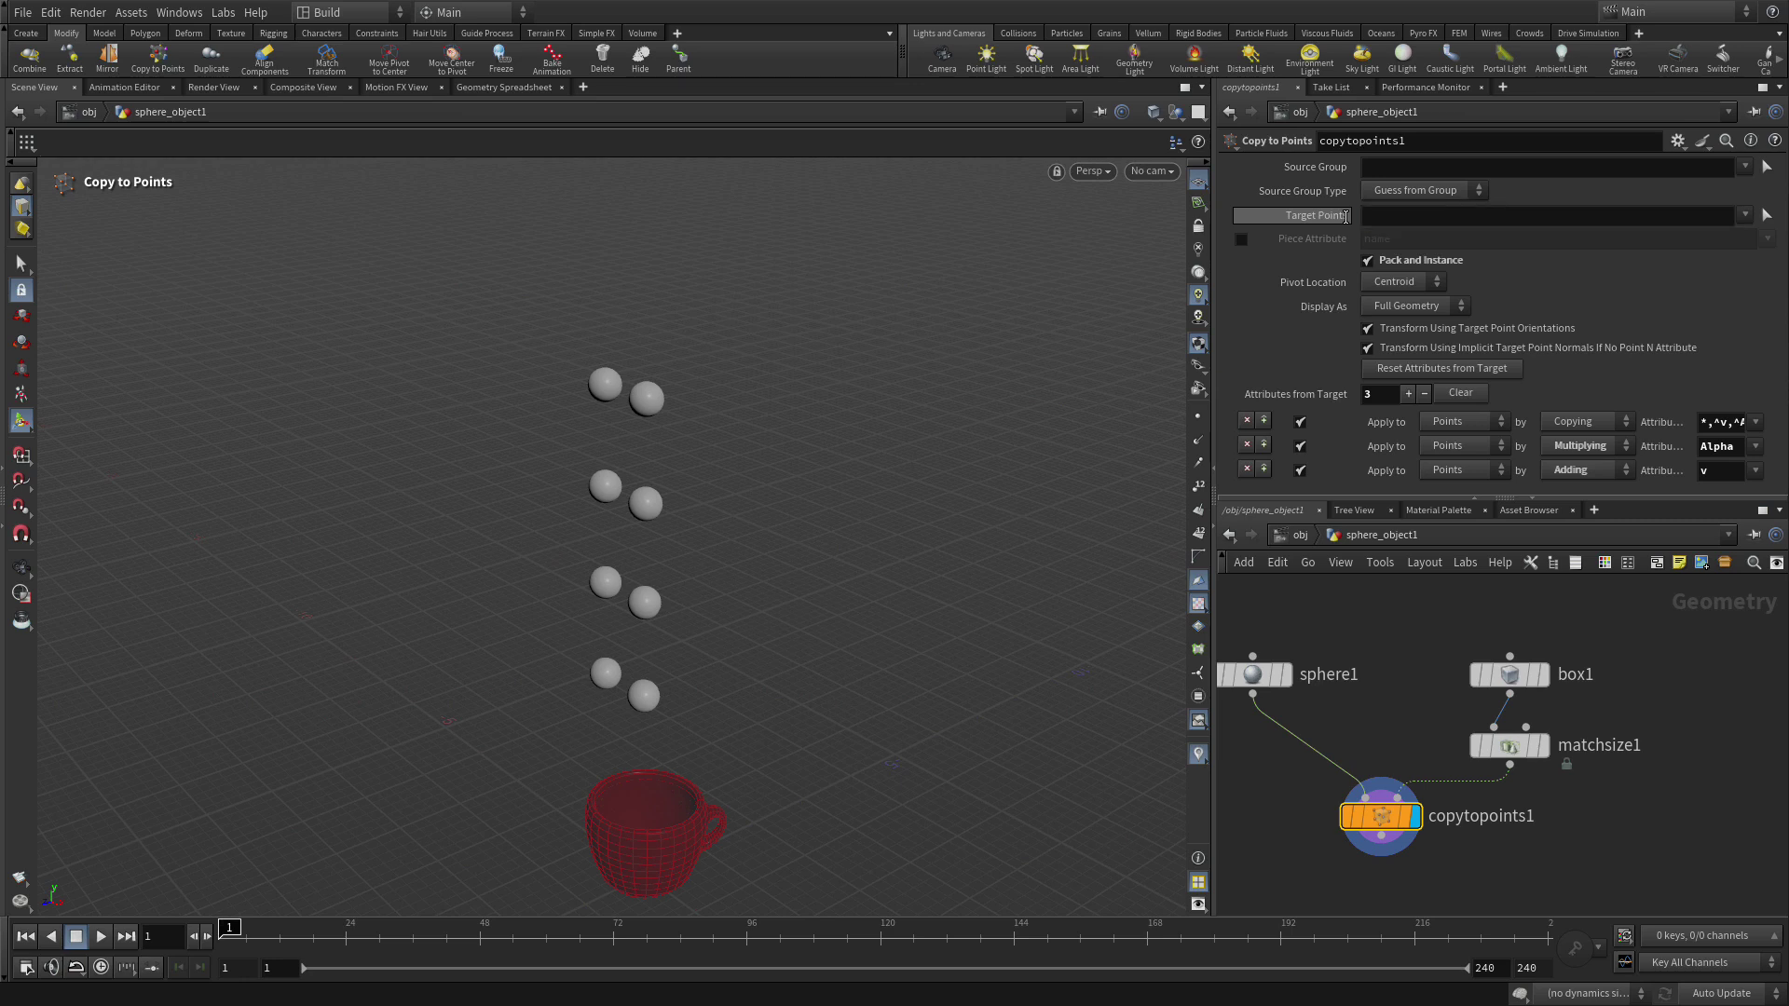
key(Return)
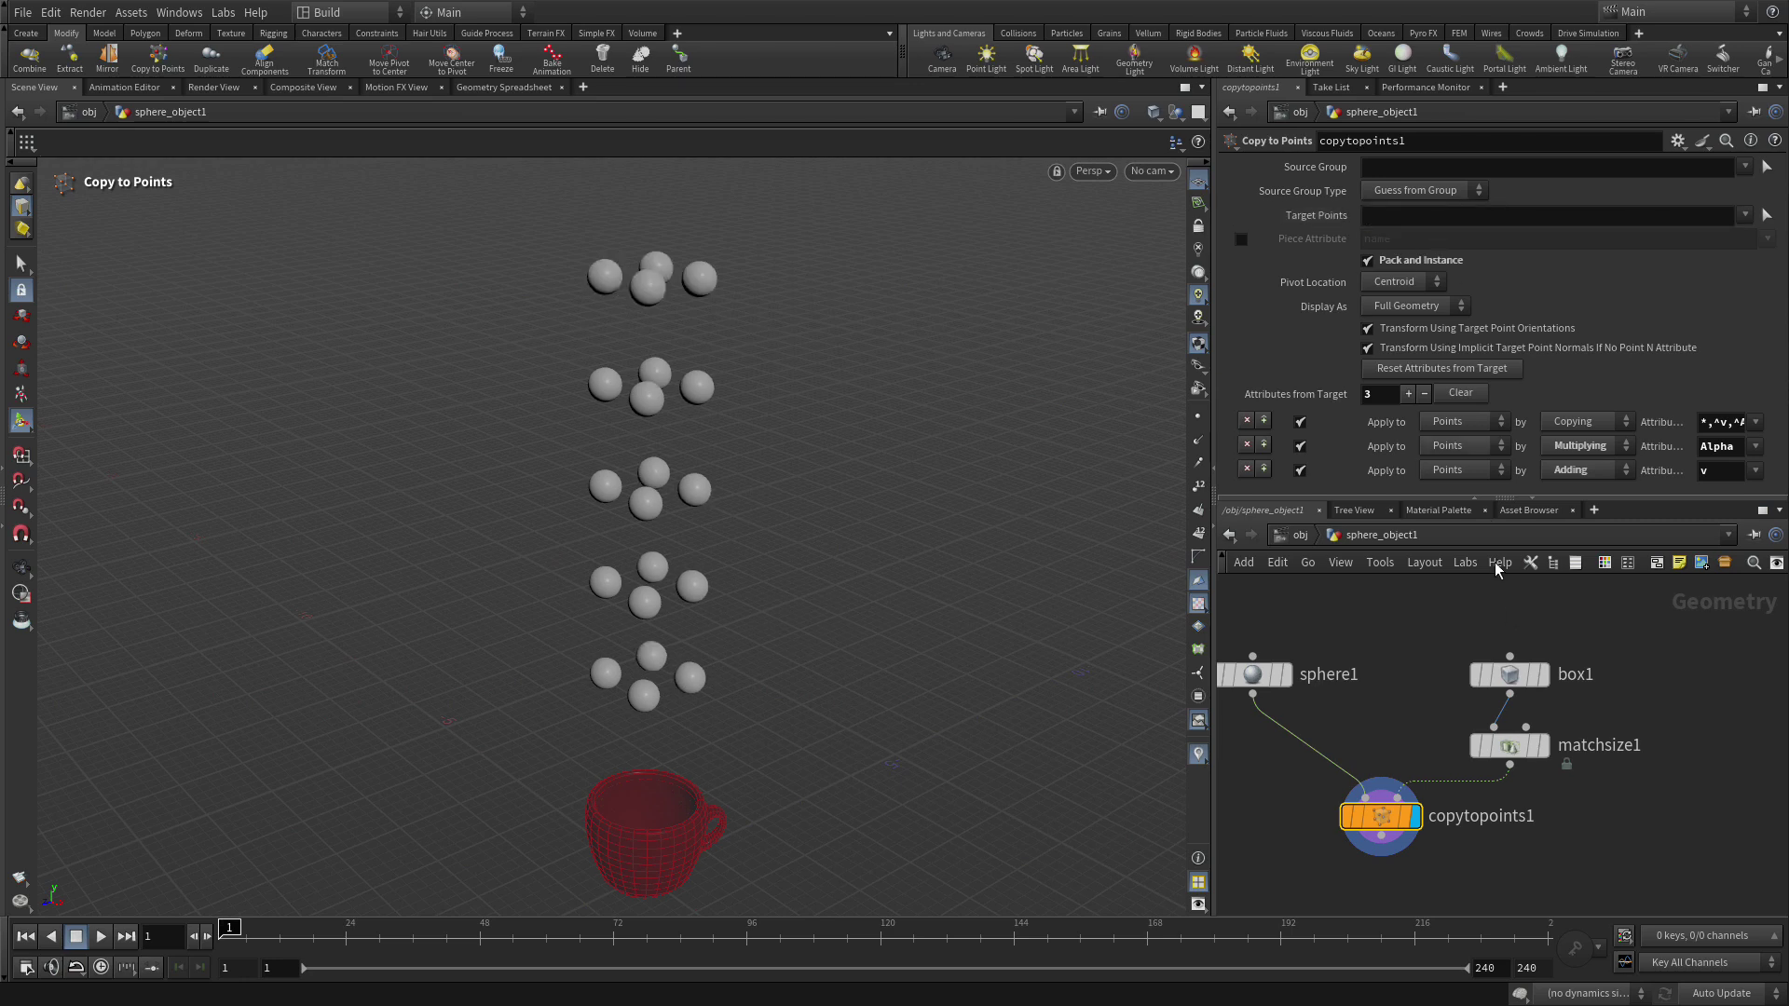
Set the Y axis divisions of box1 to 2 and return to the Copy to Points node
click(1510, 674)
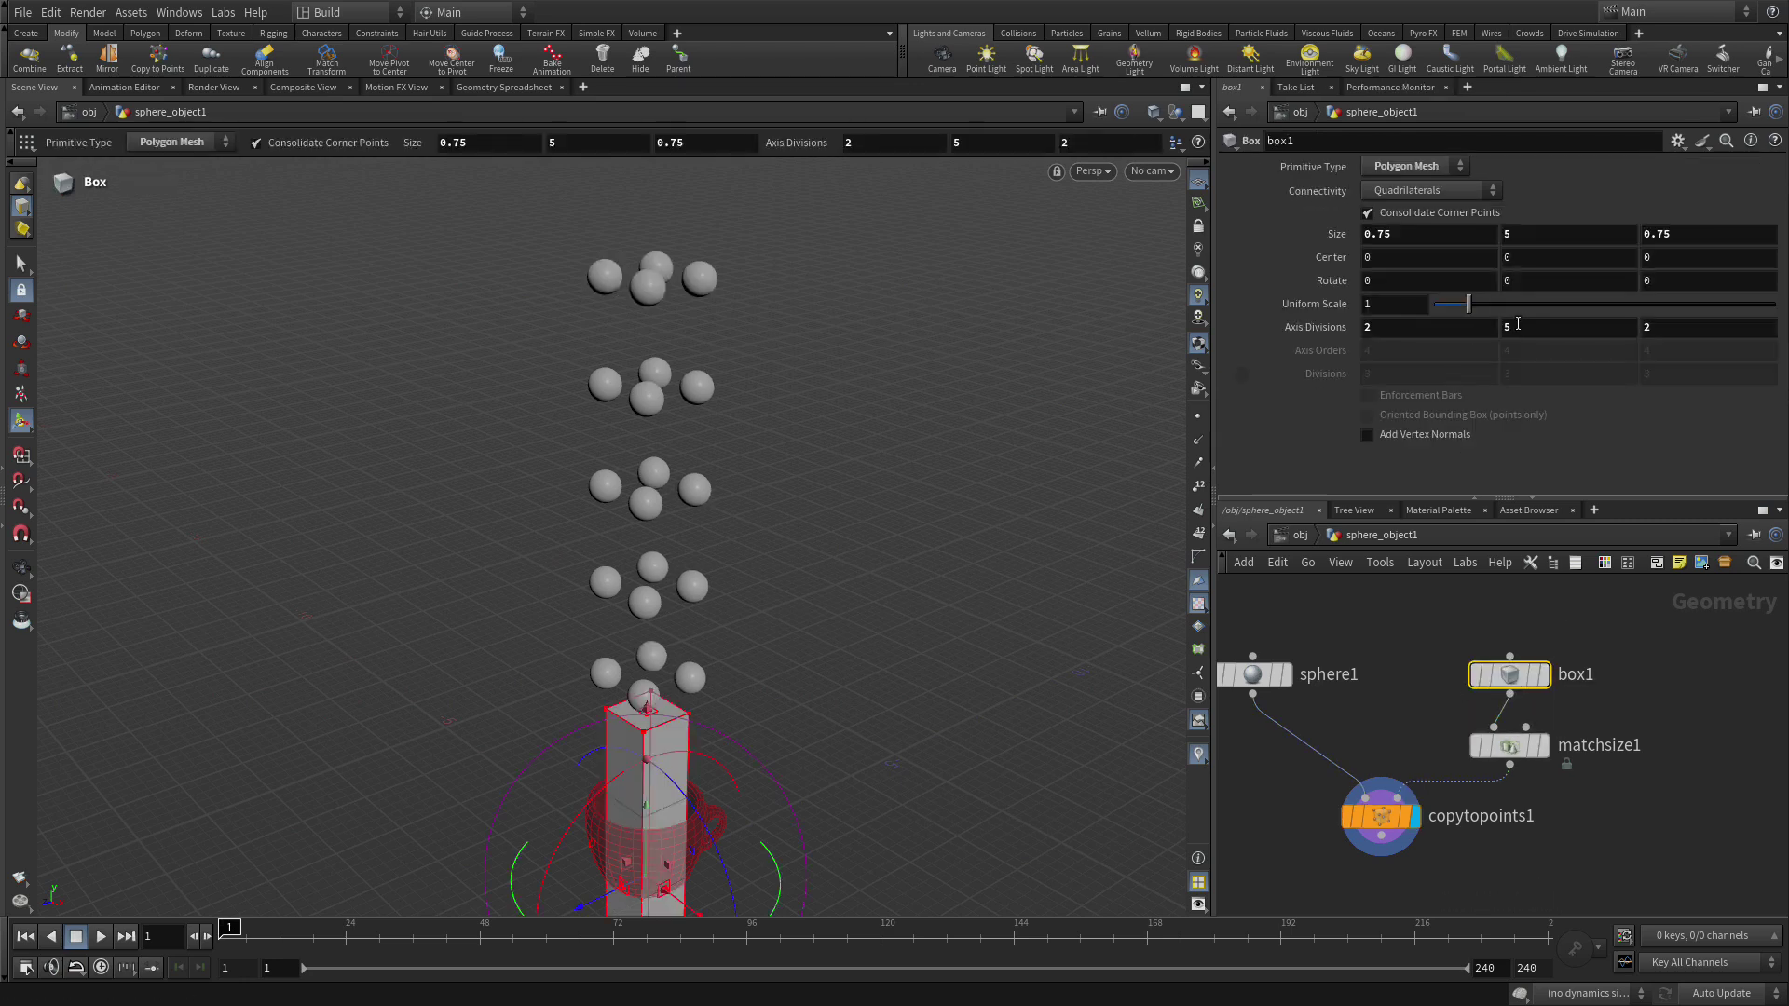
click(1494, 328)
text(2)
key(Return)
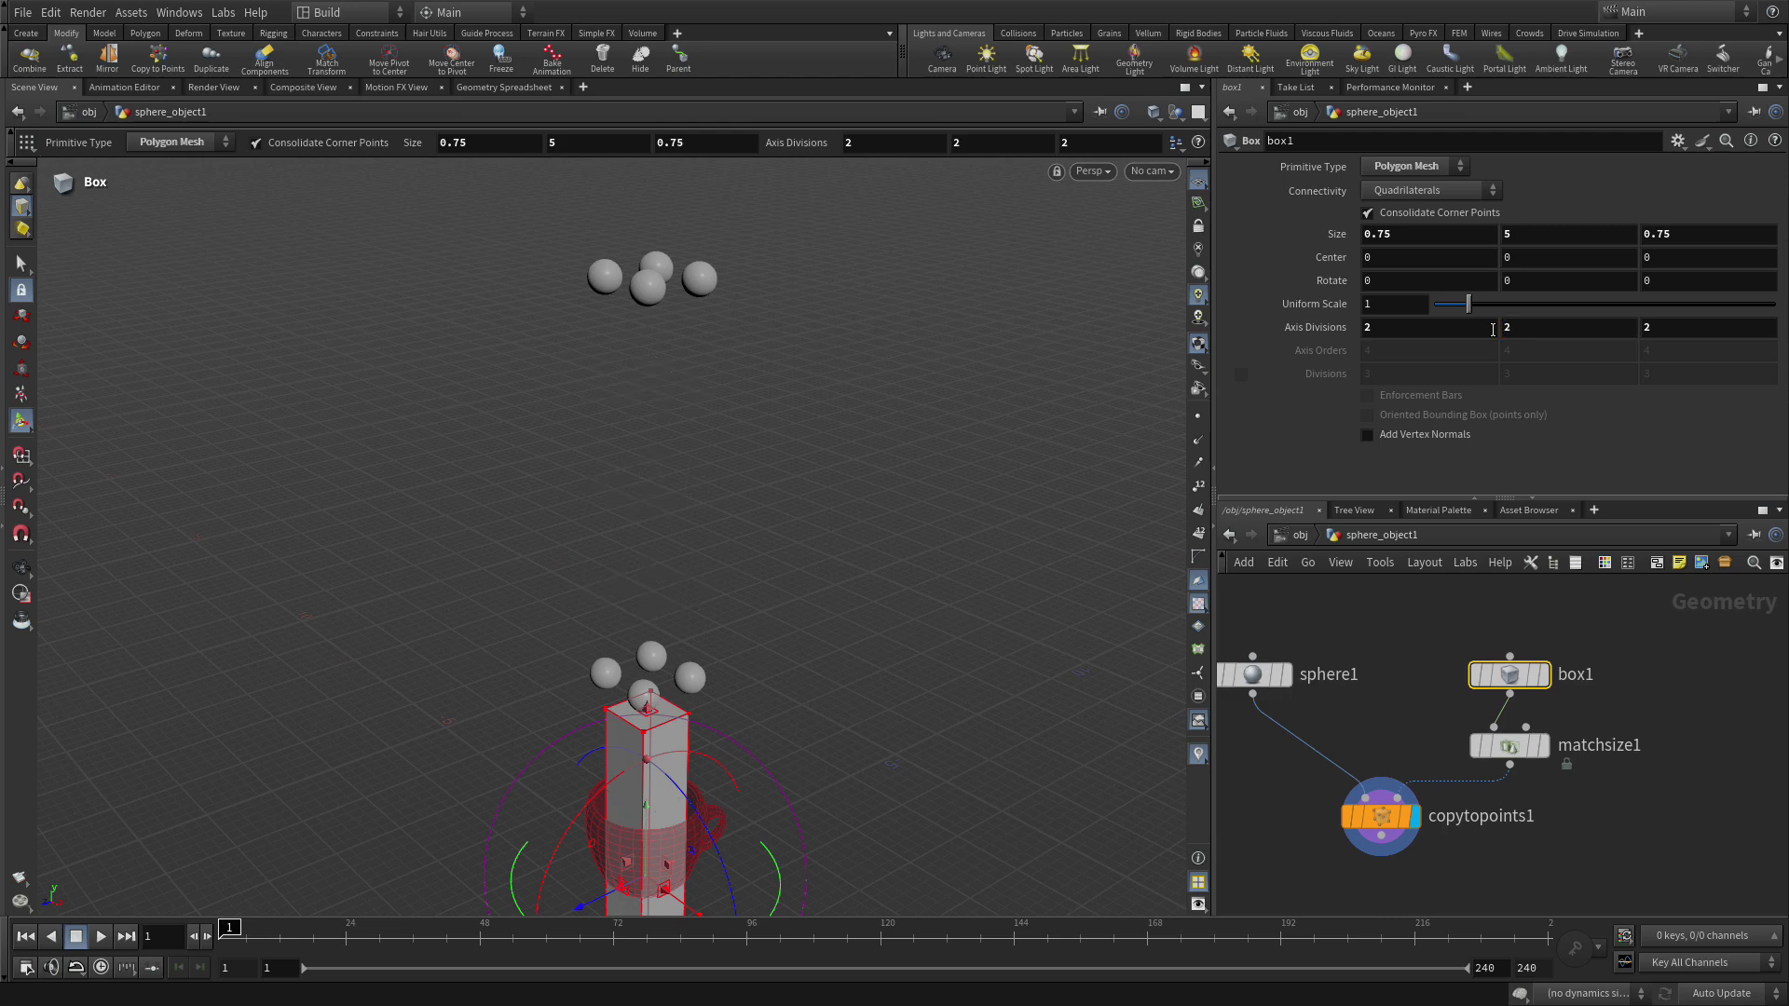
click(1380, 816)
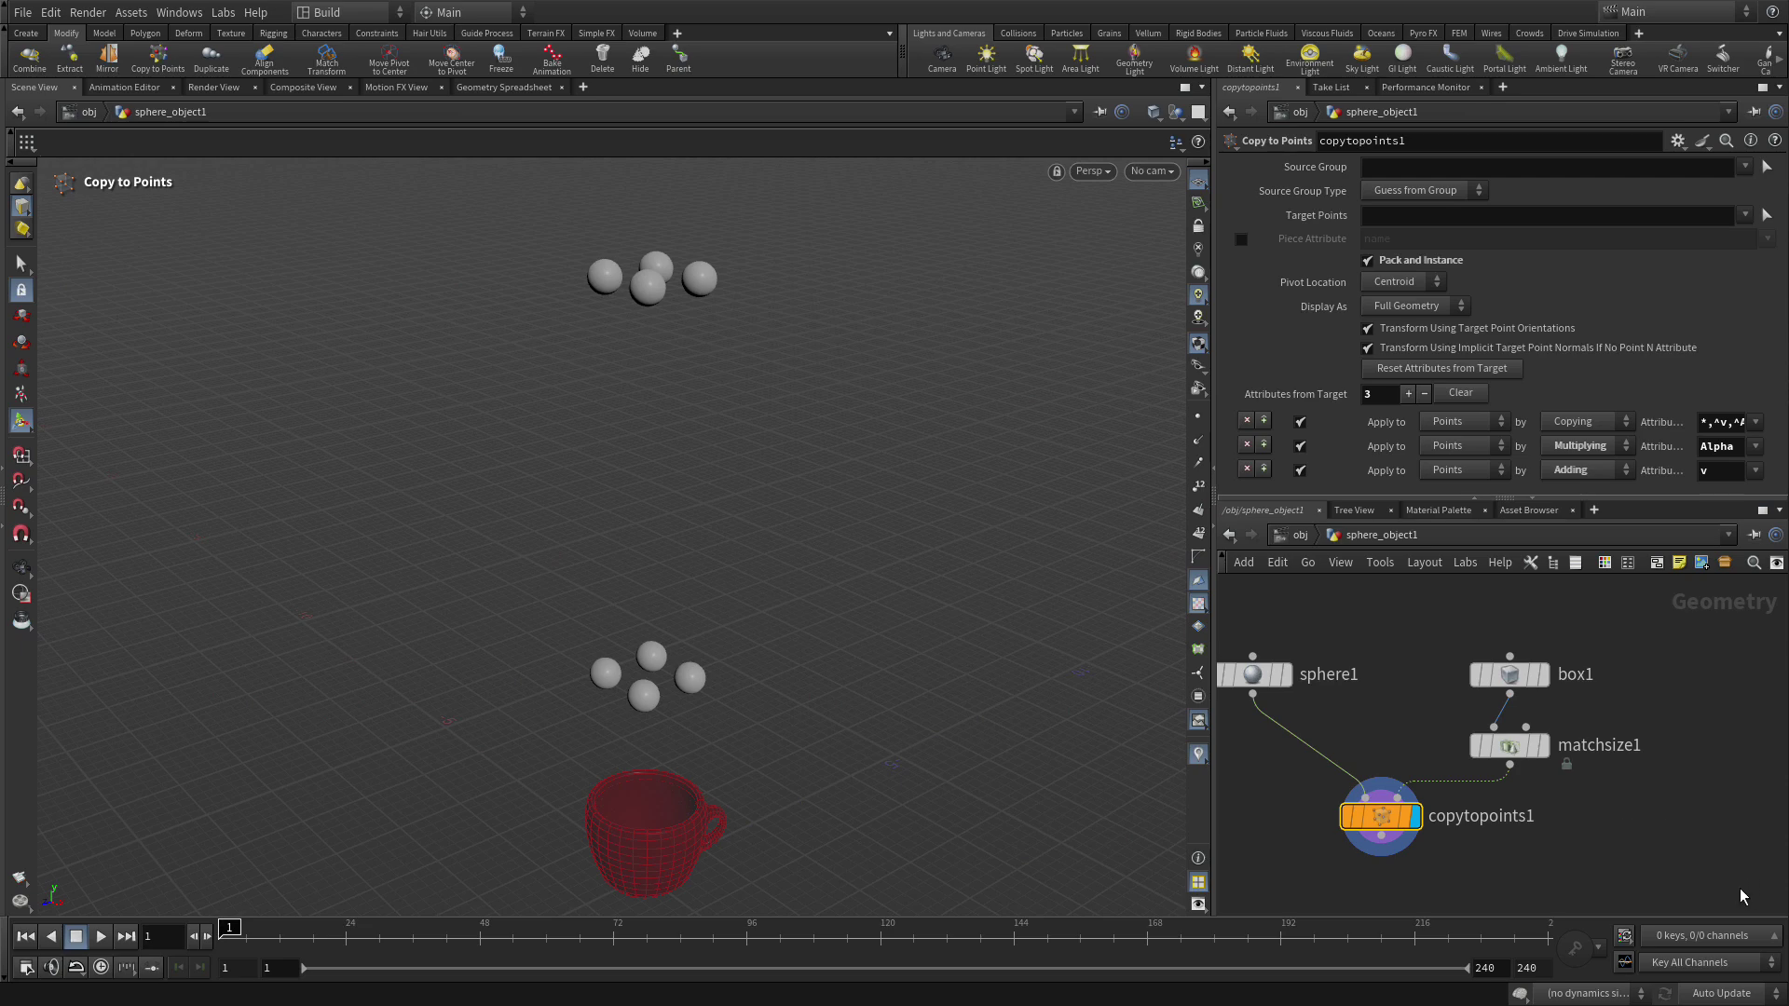
Insert a Scatter node with a Force Total Count of 60 between matchsize1 and copytopoints1
key(Tab)
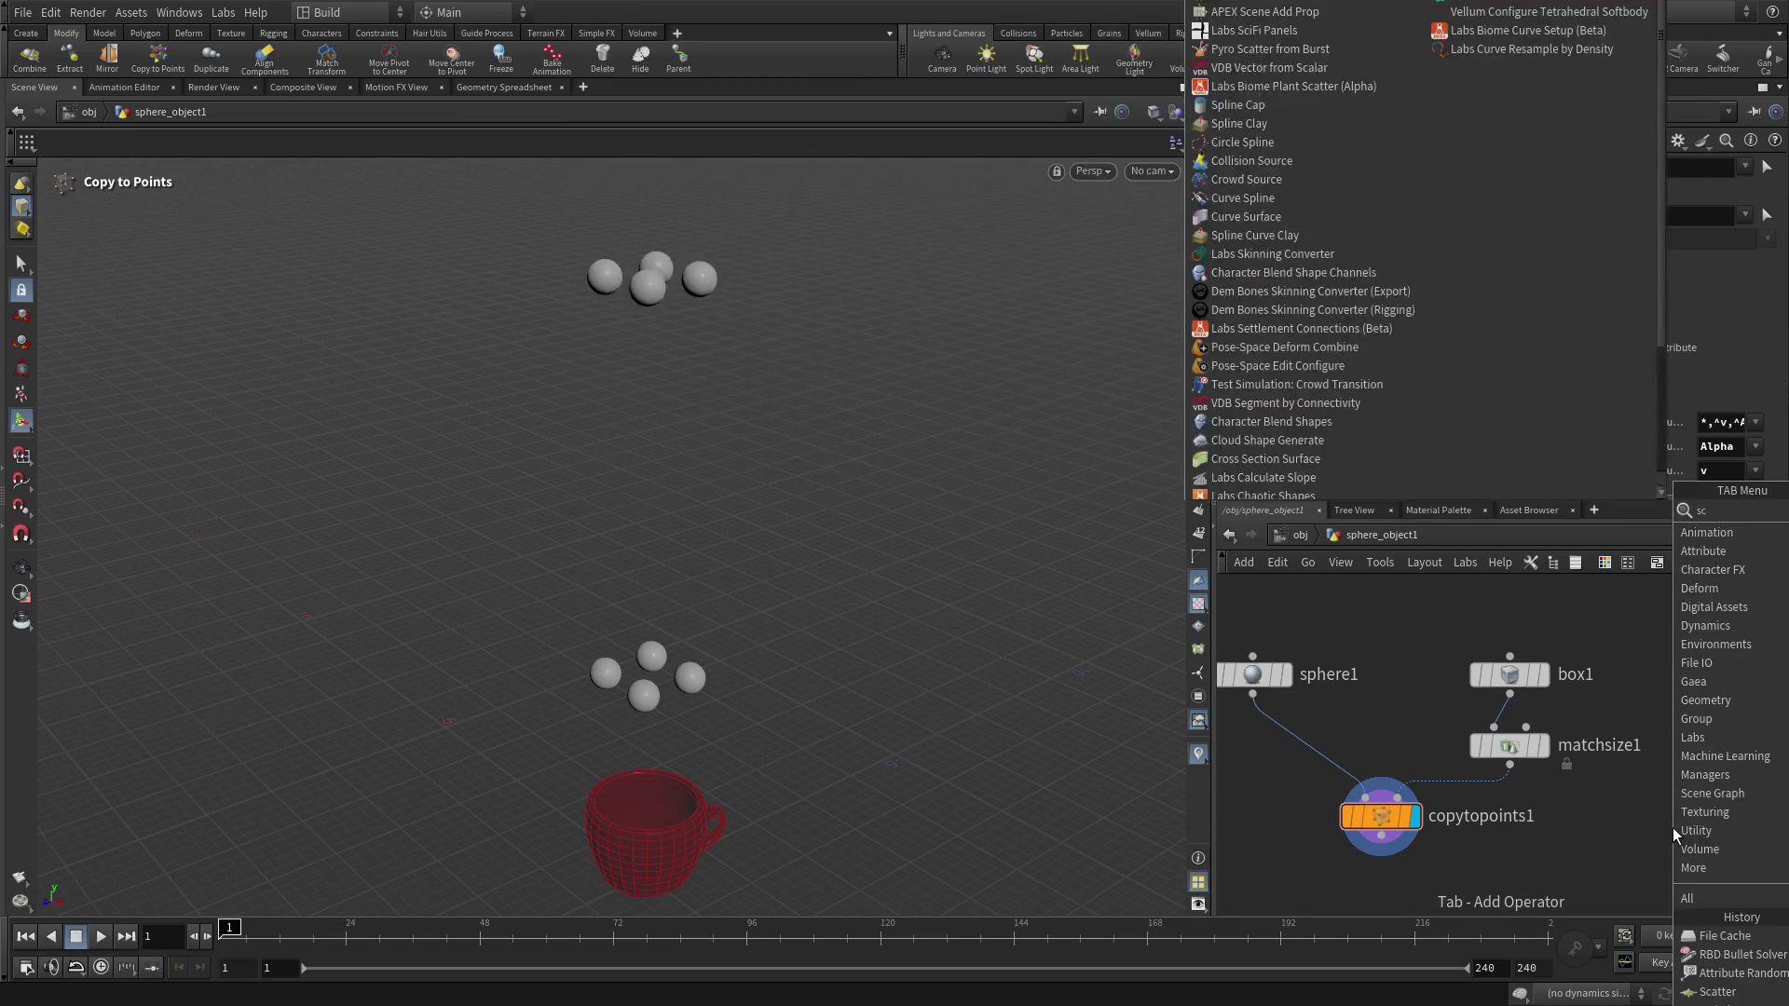
key(Escape)
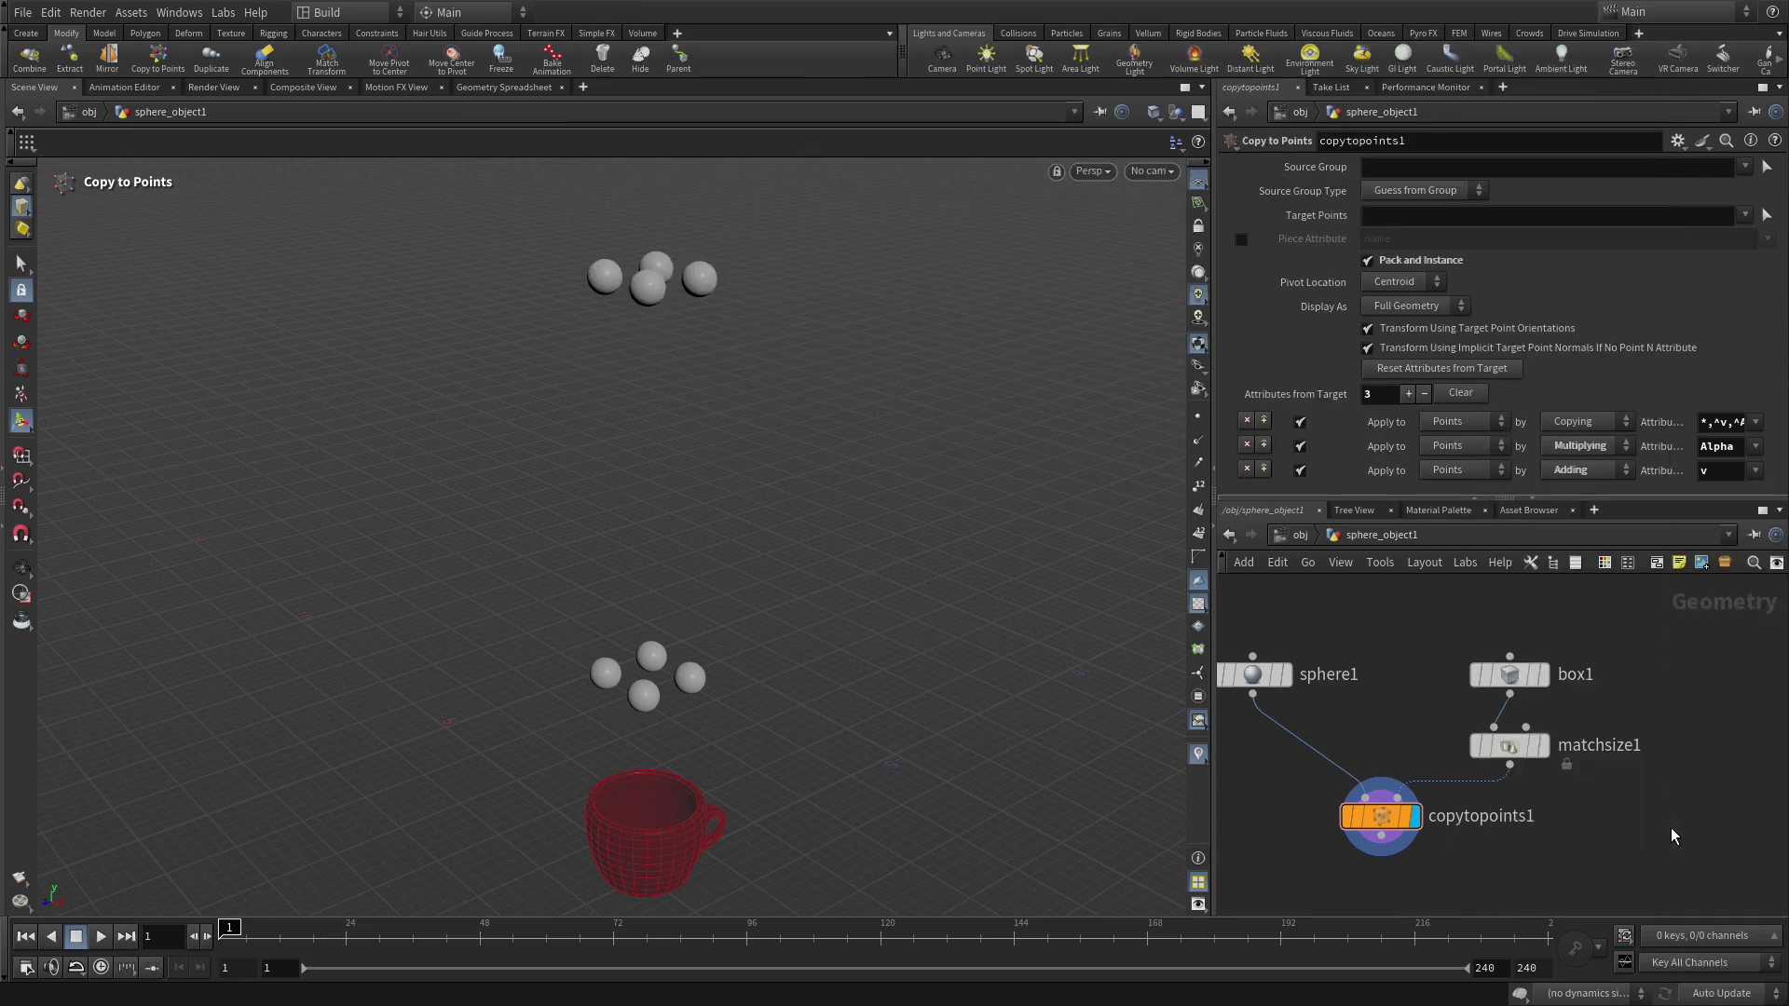
click(1637, 811)
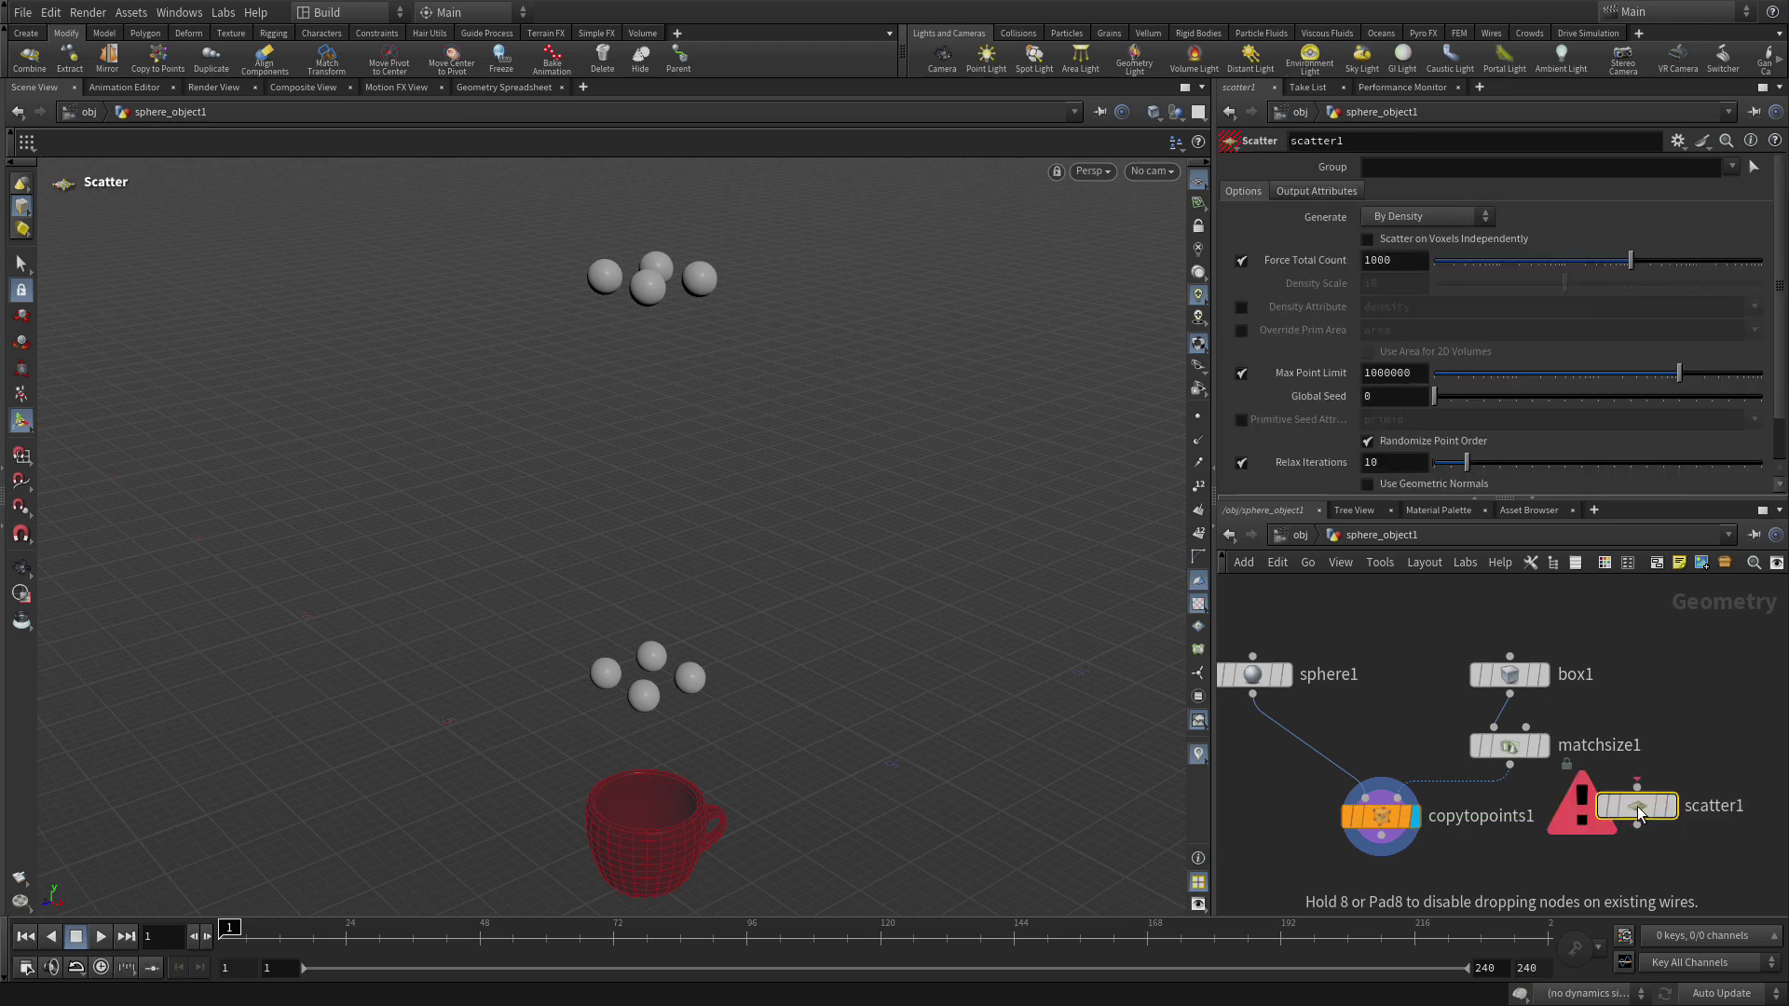
drag(1392, 260, 1332, 259)
text(60)
key(Return)
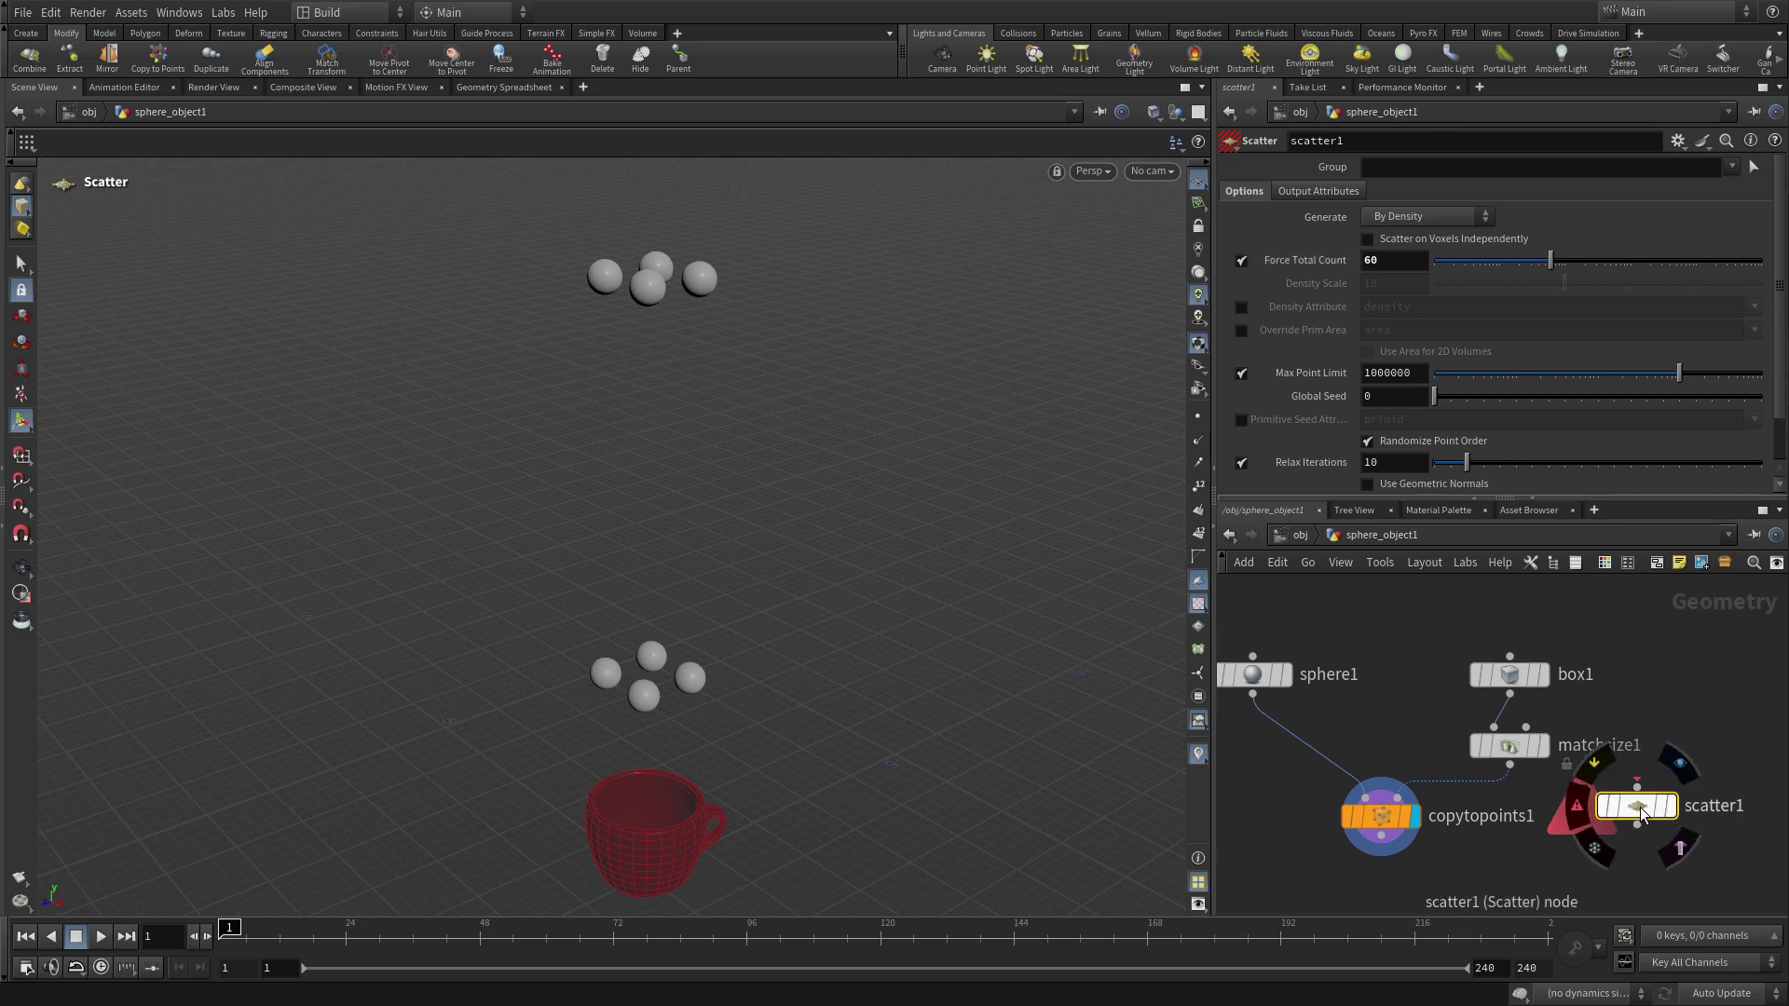
drag(1646, 816, 1490, 792)
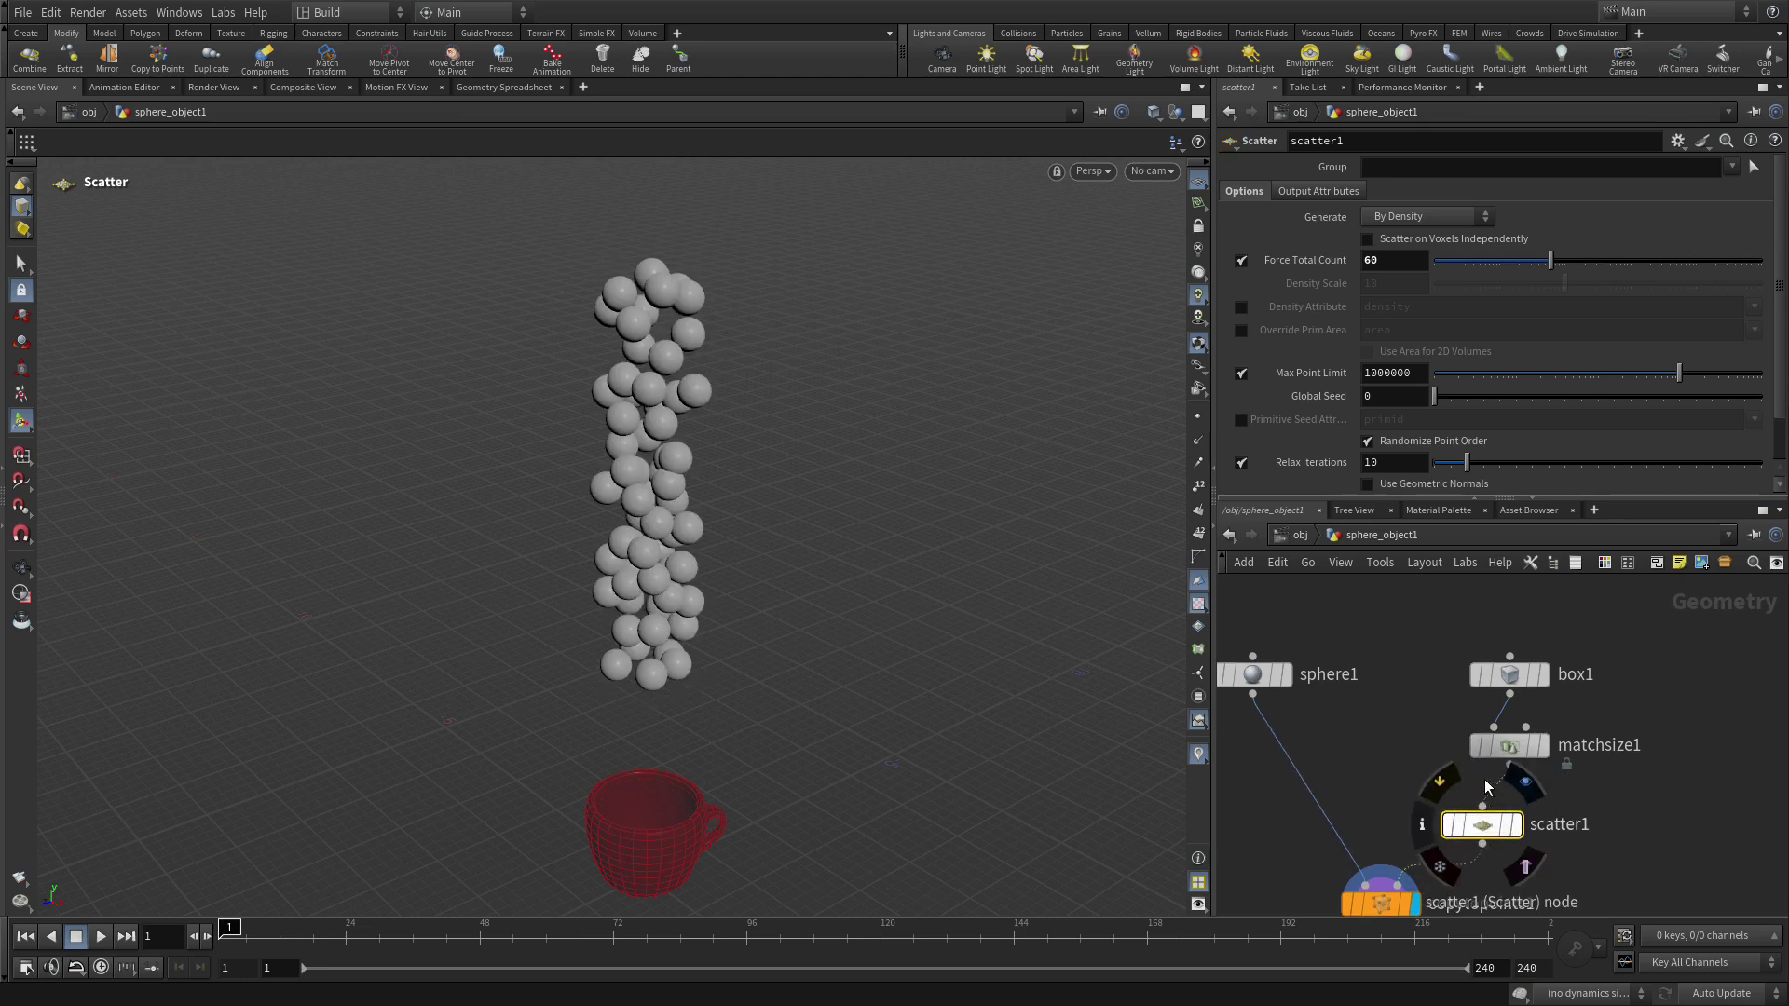
middle_drag(1629, 838, 1667, 796)
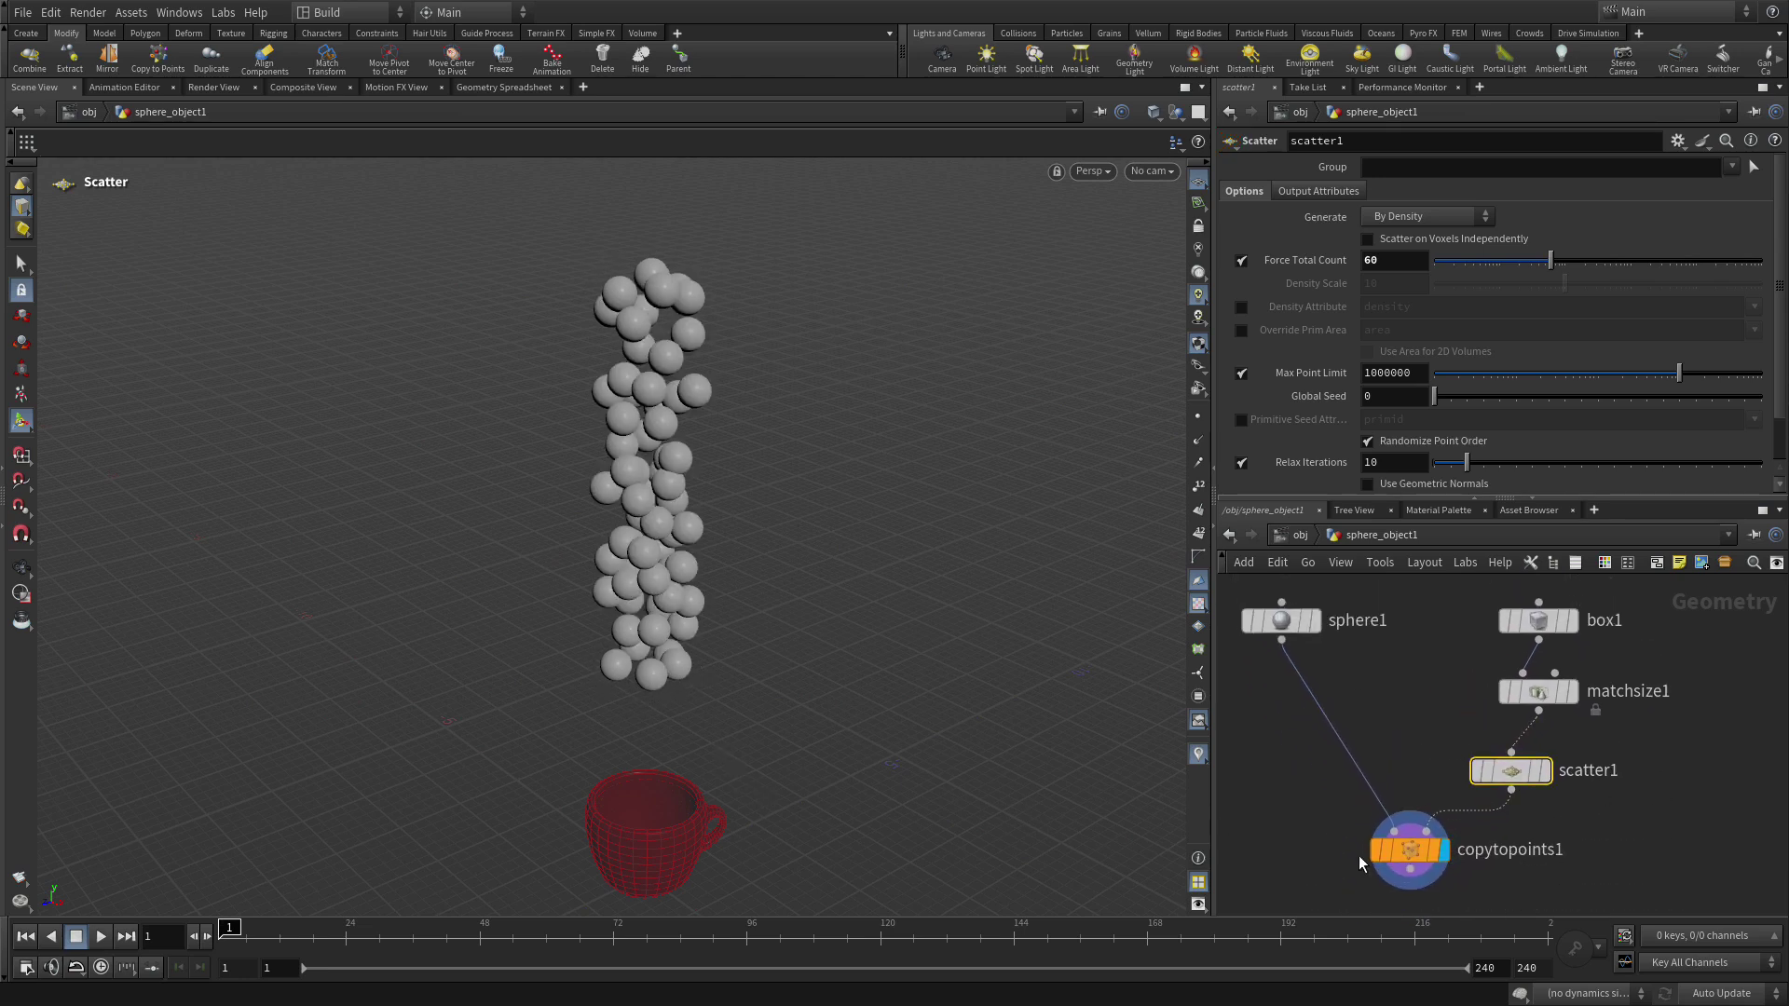
Display the scattered points on their own and switch the display back to copytopoints1
click(1545, 771)
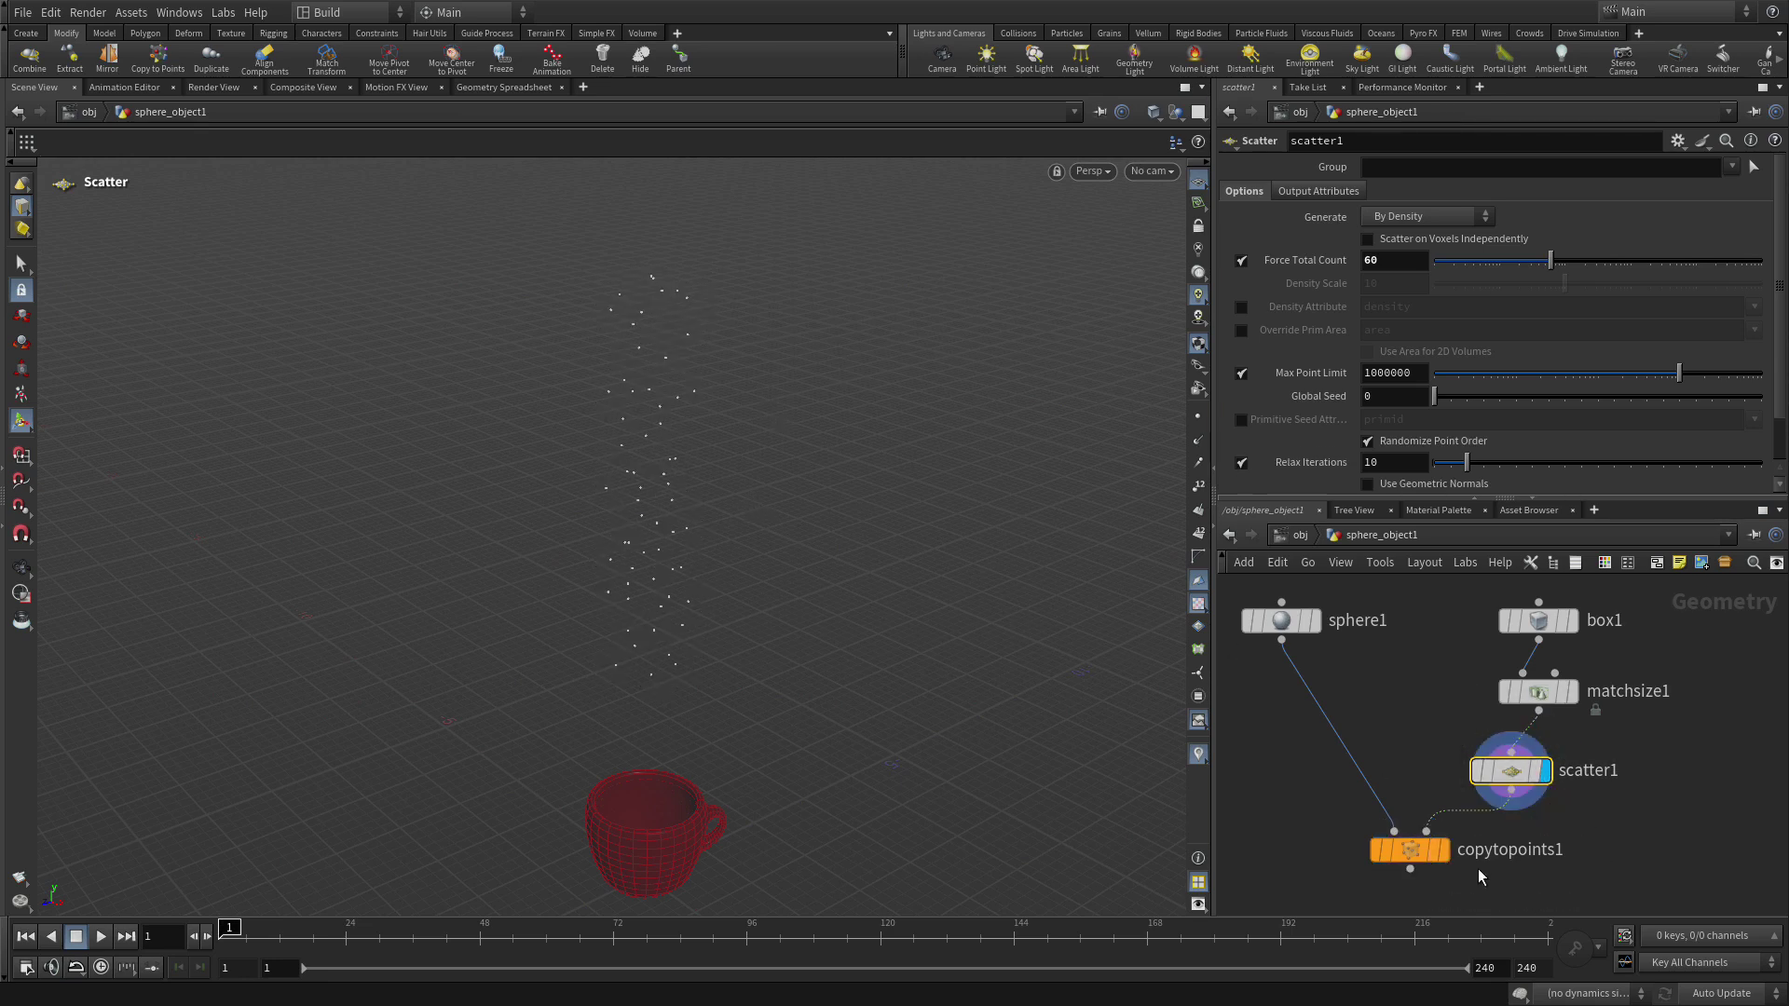
click(1443, 849)
click(1413, 852)
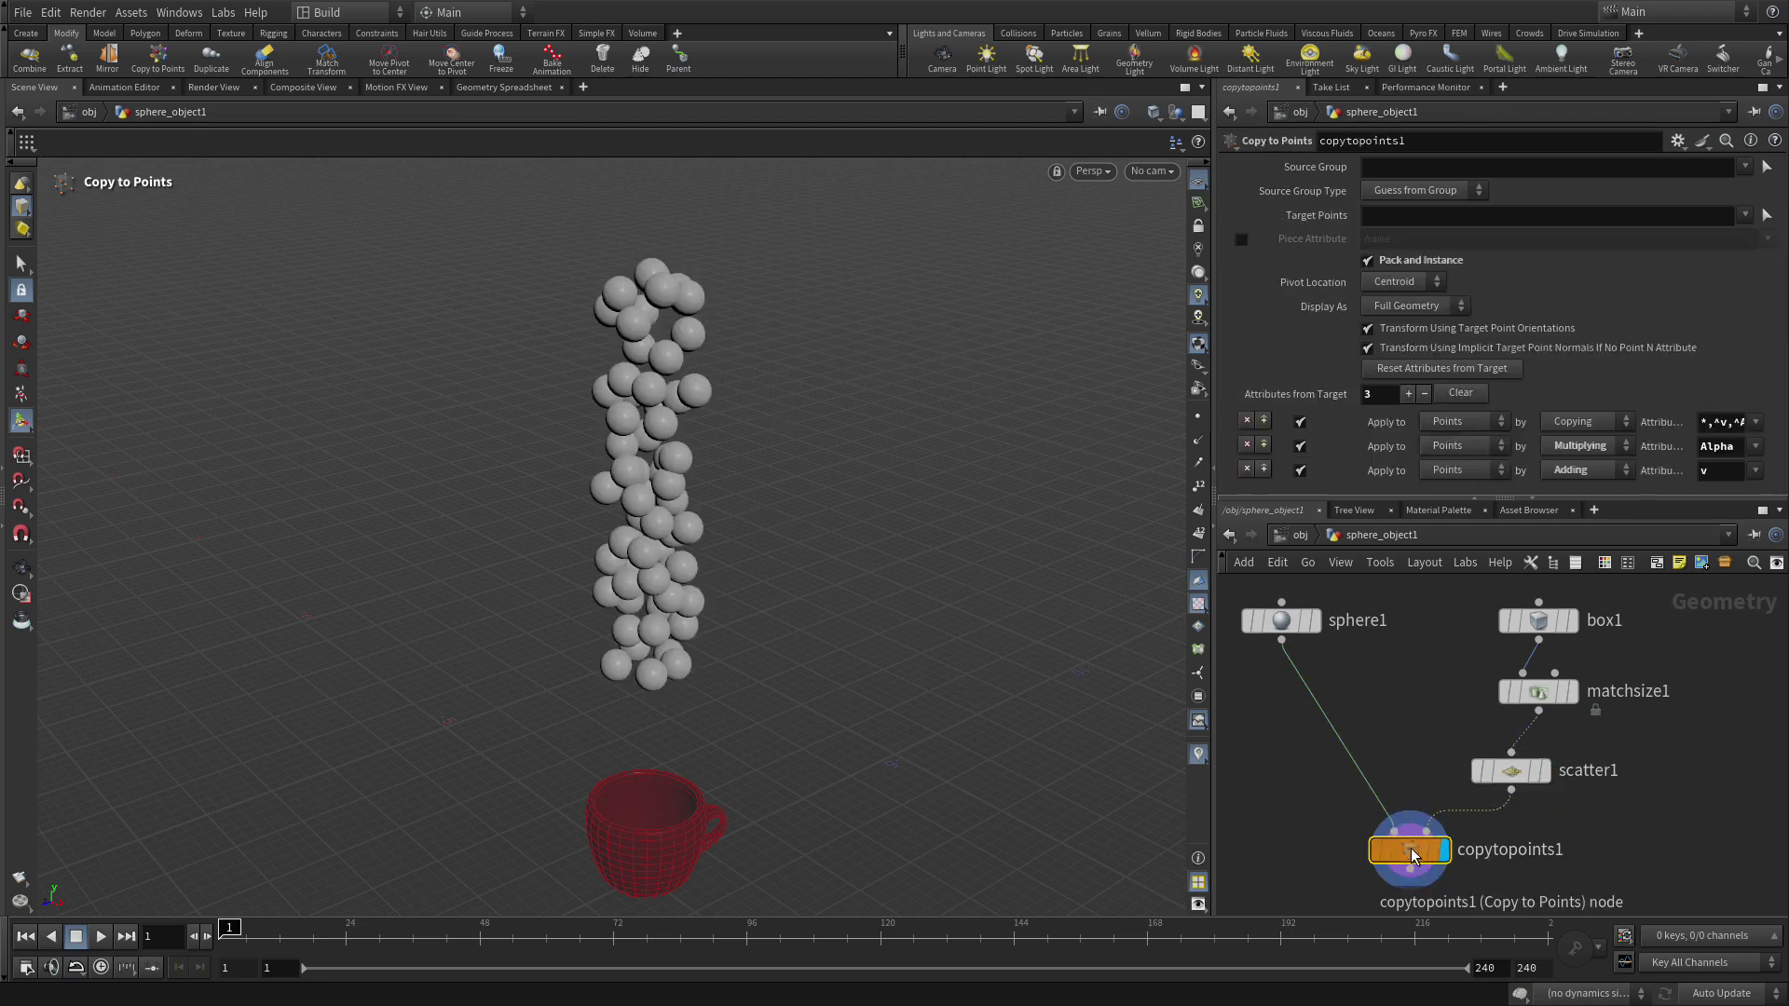
Make room above copytopoints1 and insert an Attribute Randomize node for Cd between it and scatter1, aligned under the scatter
mouse_move(1412, 854)
middle_drag(1412, 855, 1354, 868)
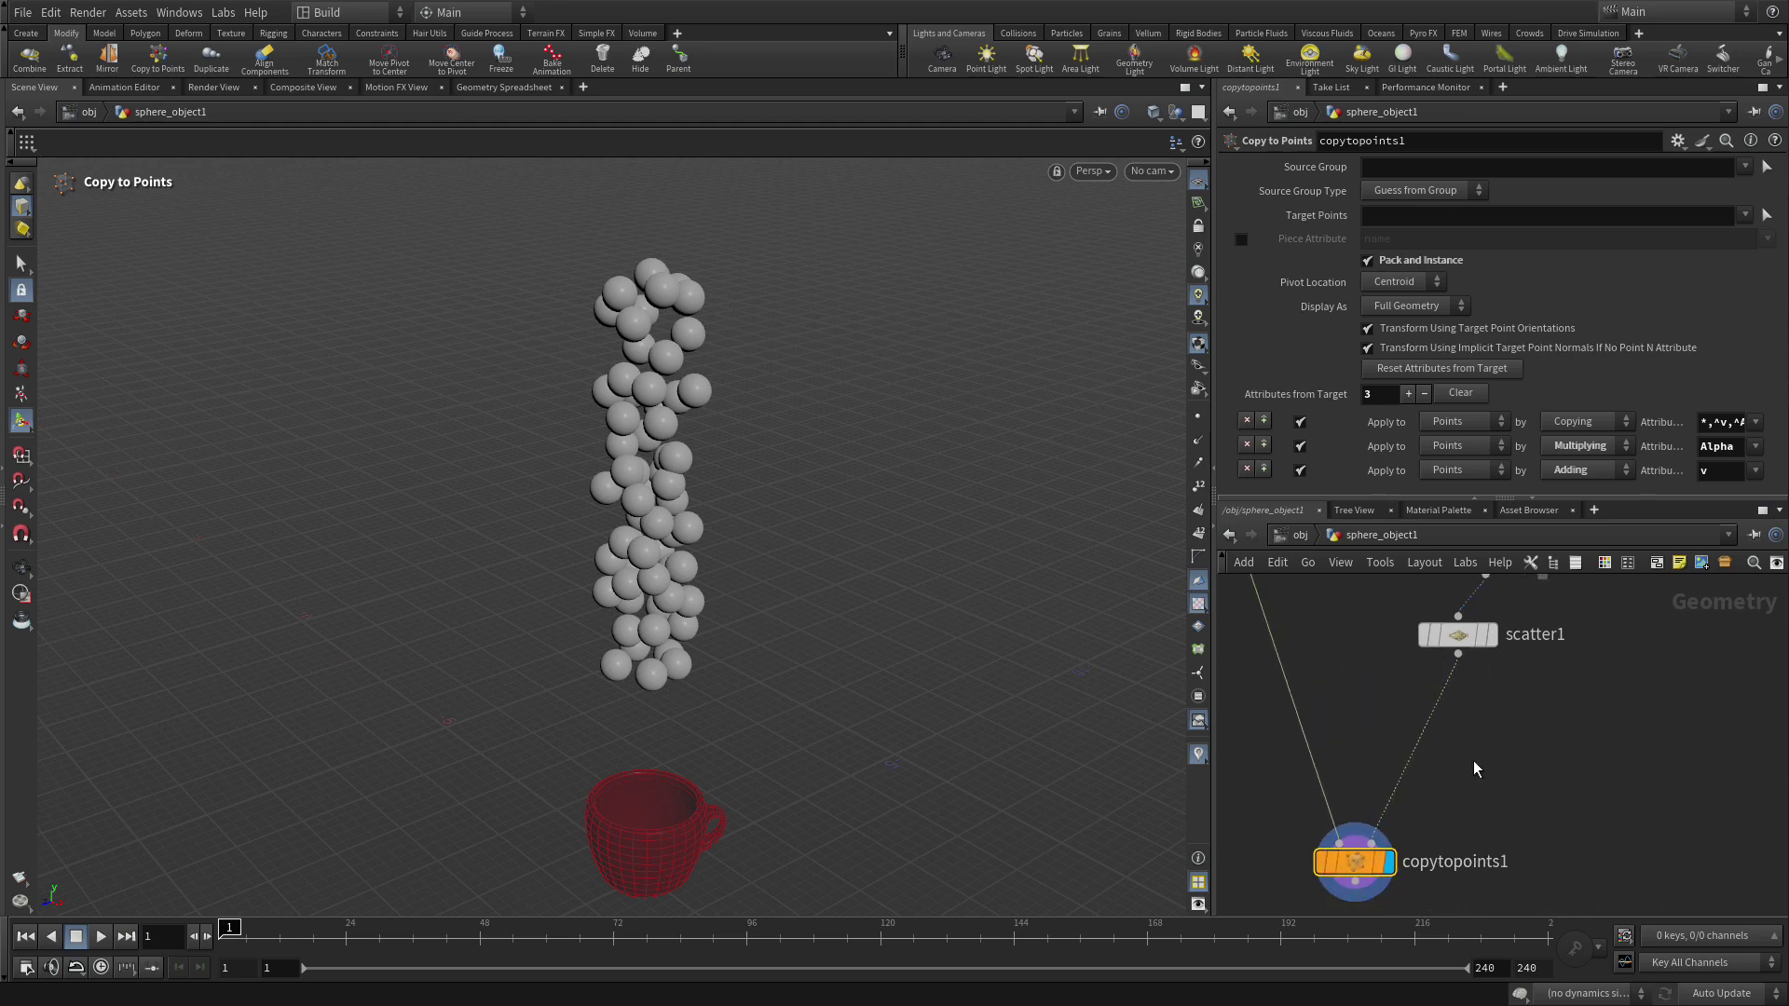
key(Tab)
text(attr)
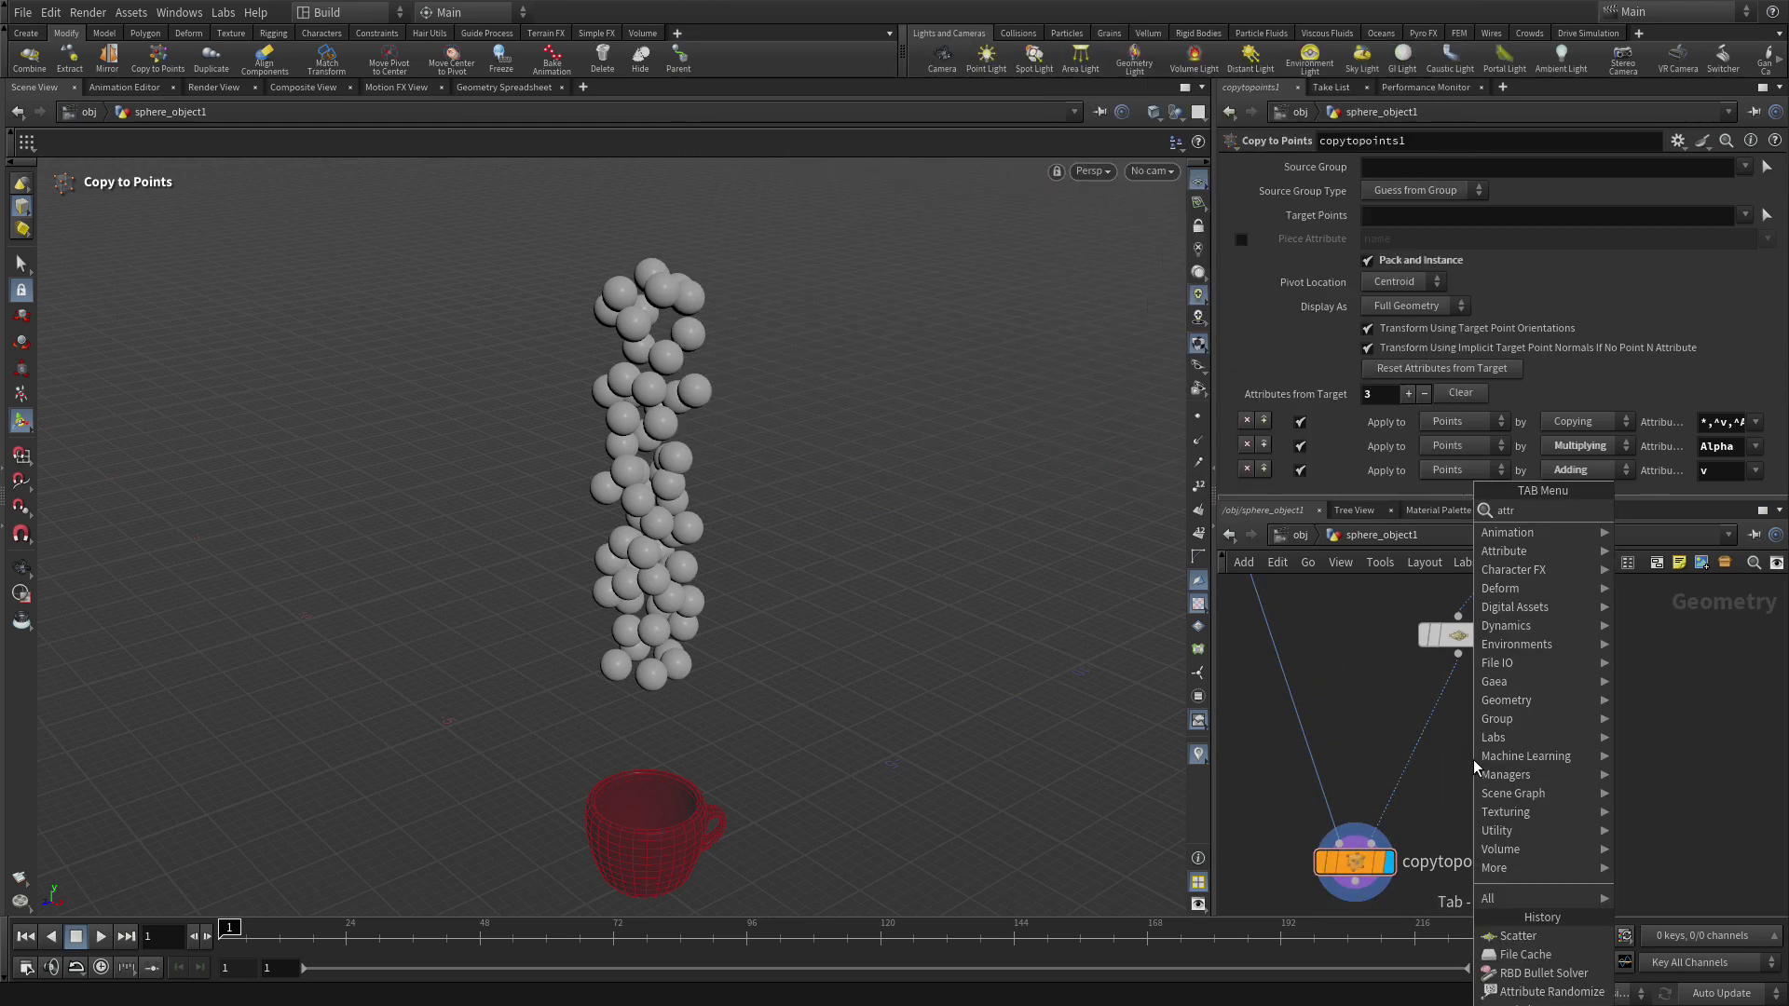
text(iub)
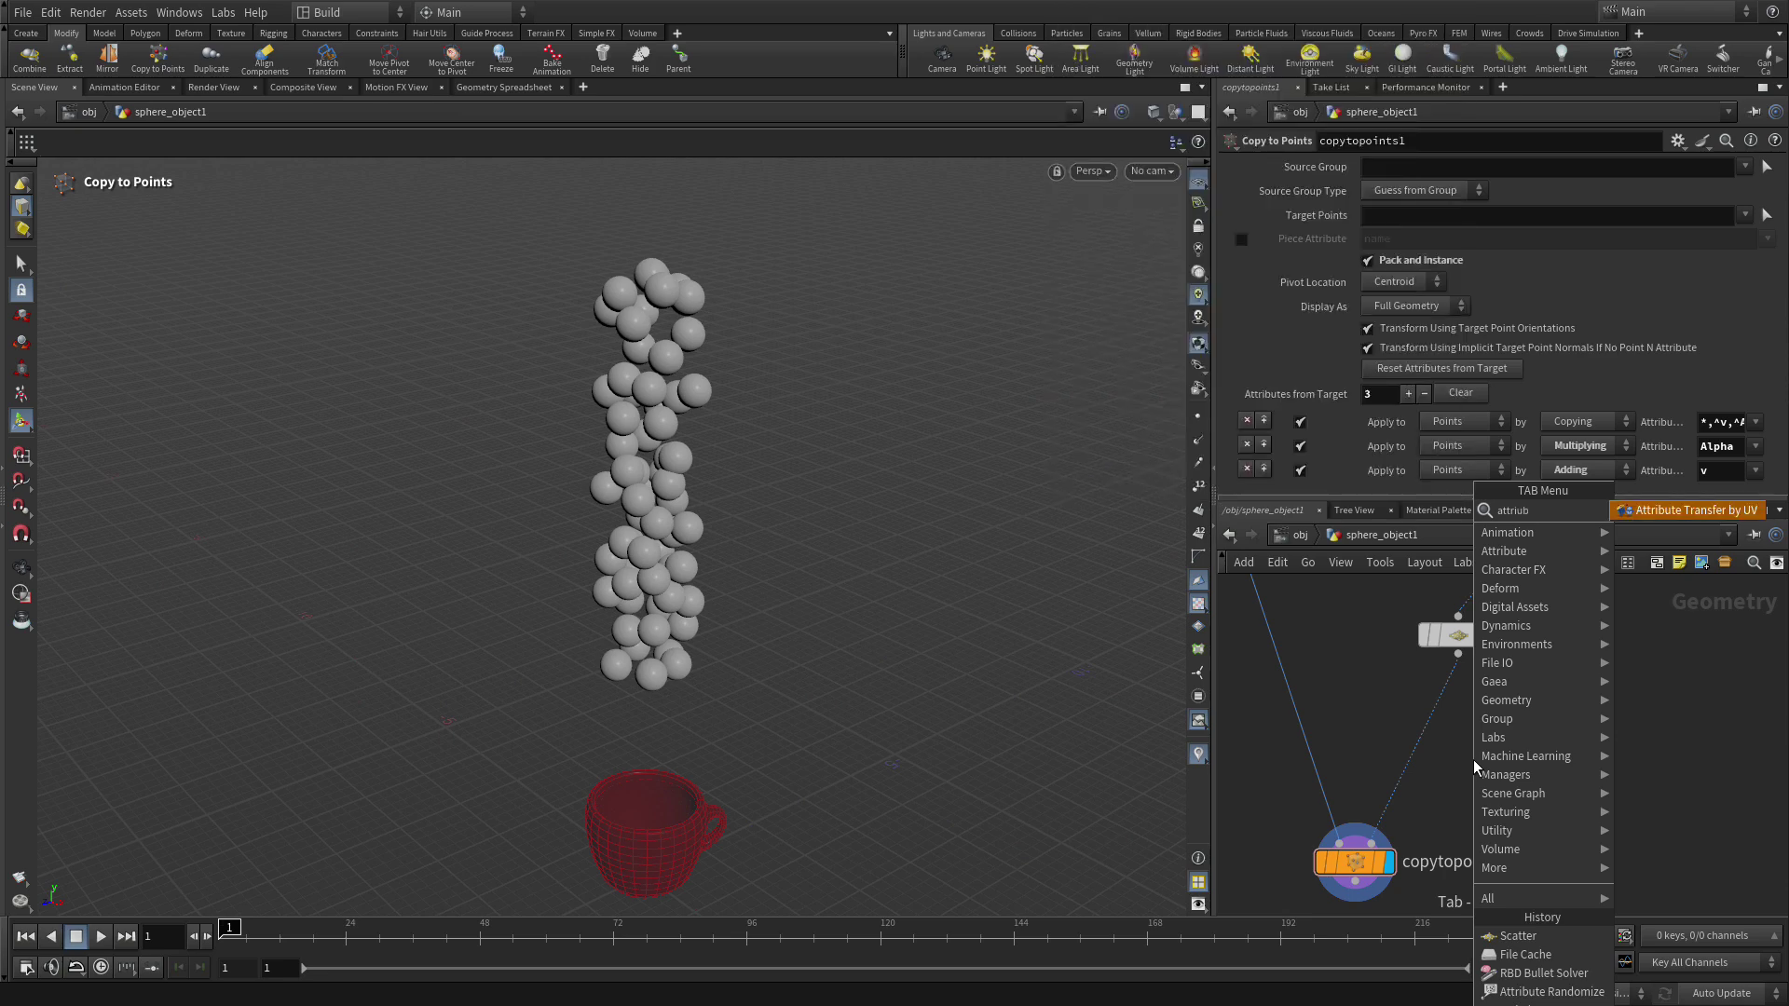
key(BackSpace)
key(BackSpace)
key(BackSpace)
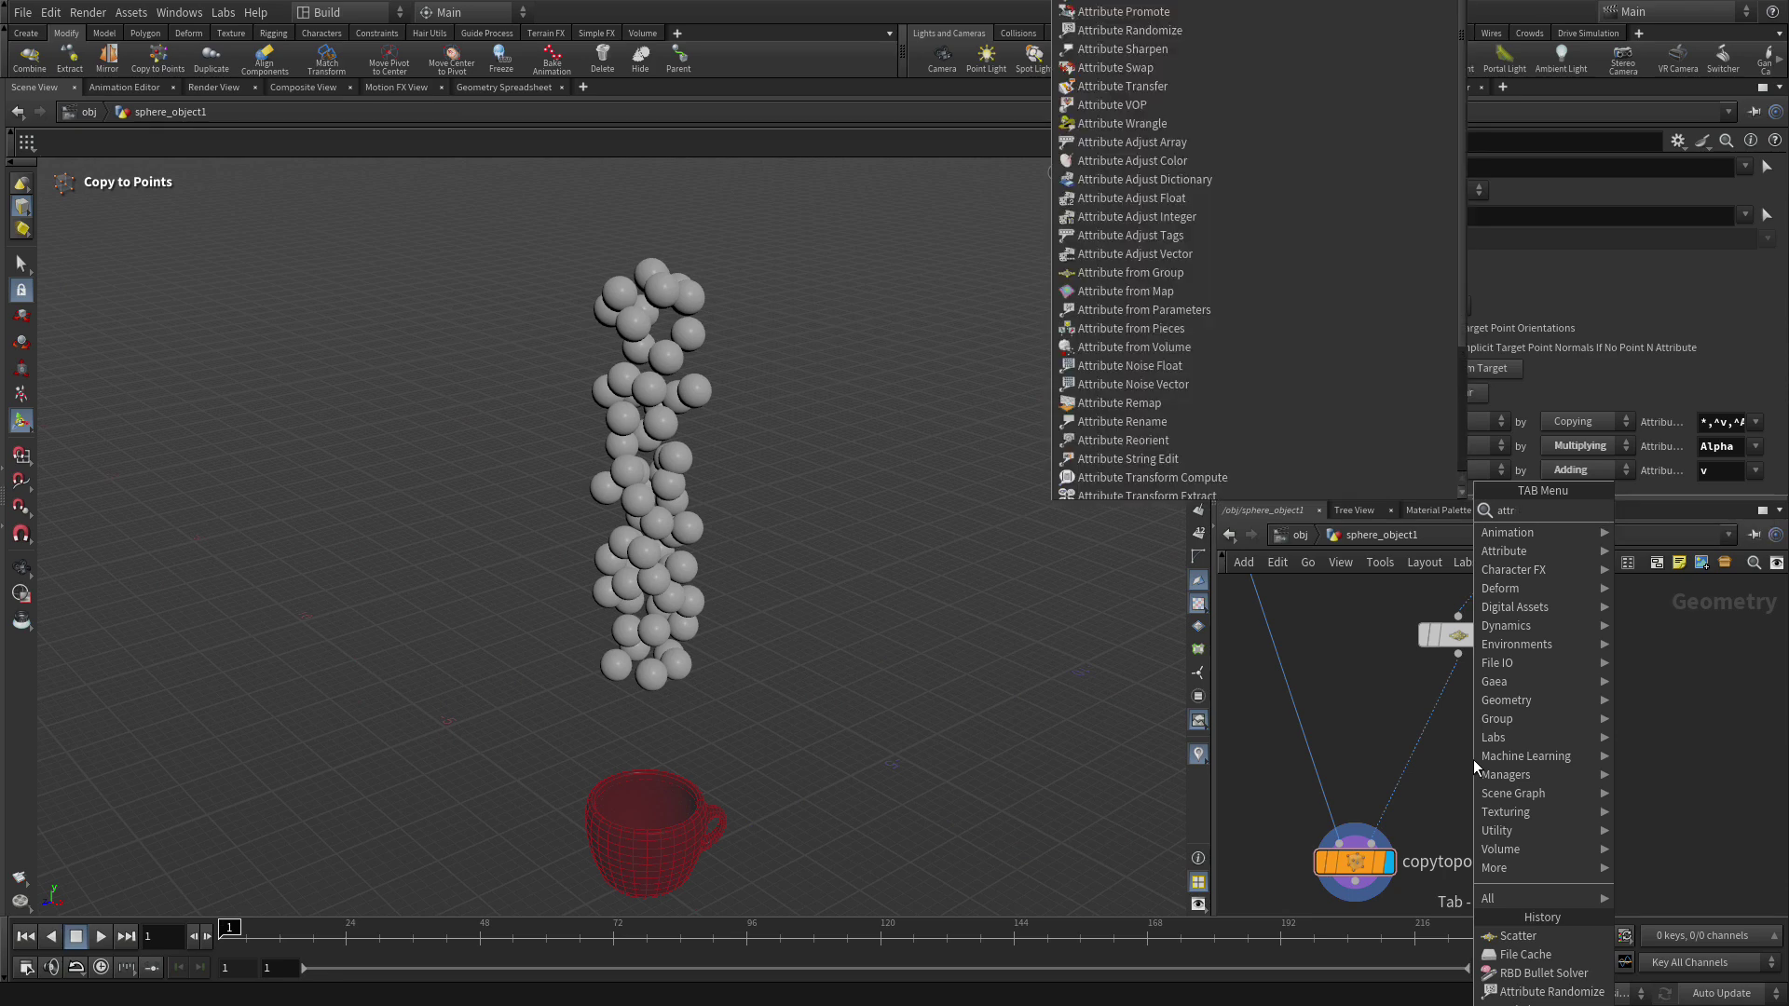
text(bute r)
key(Return)
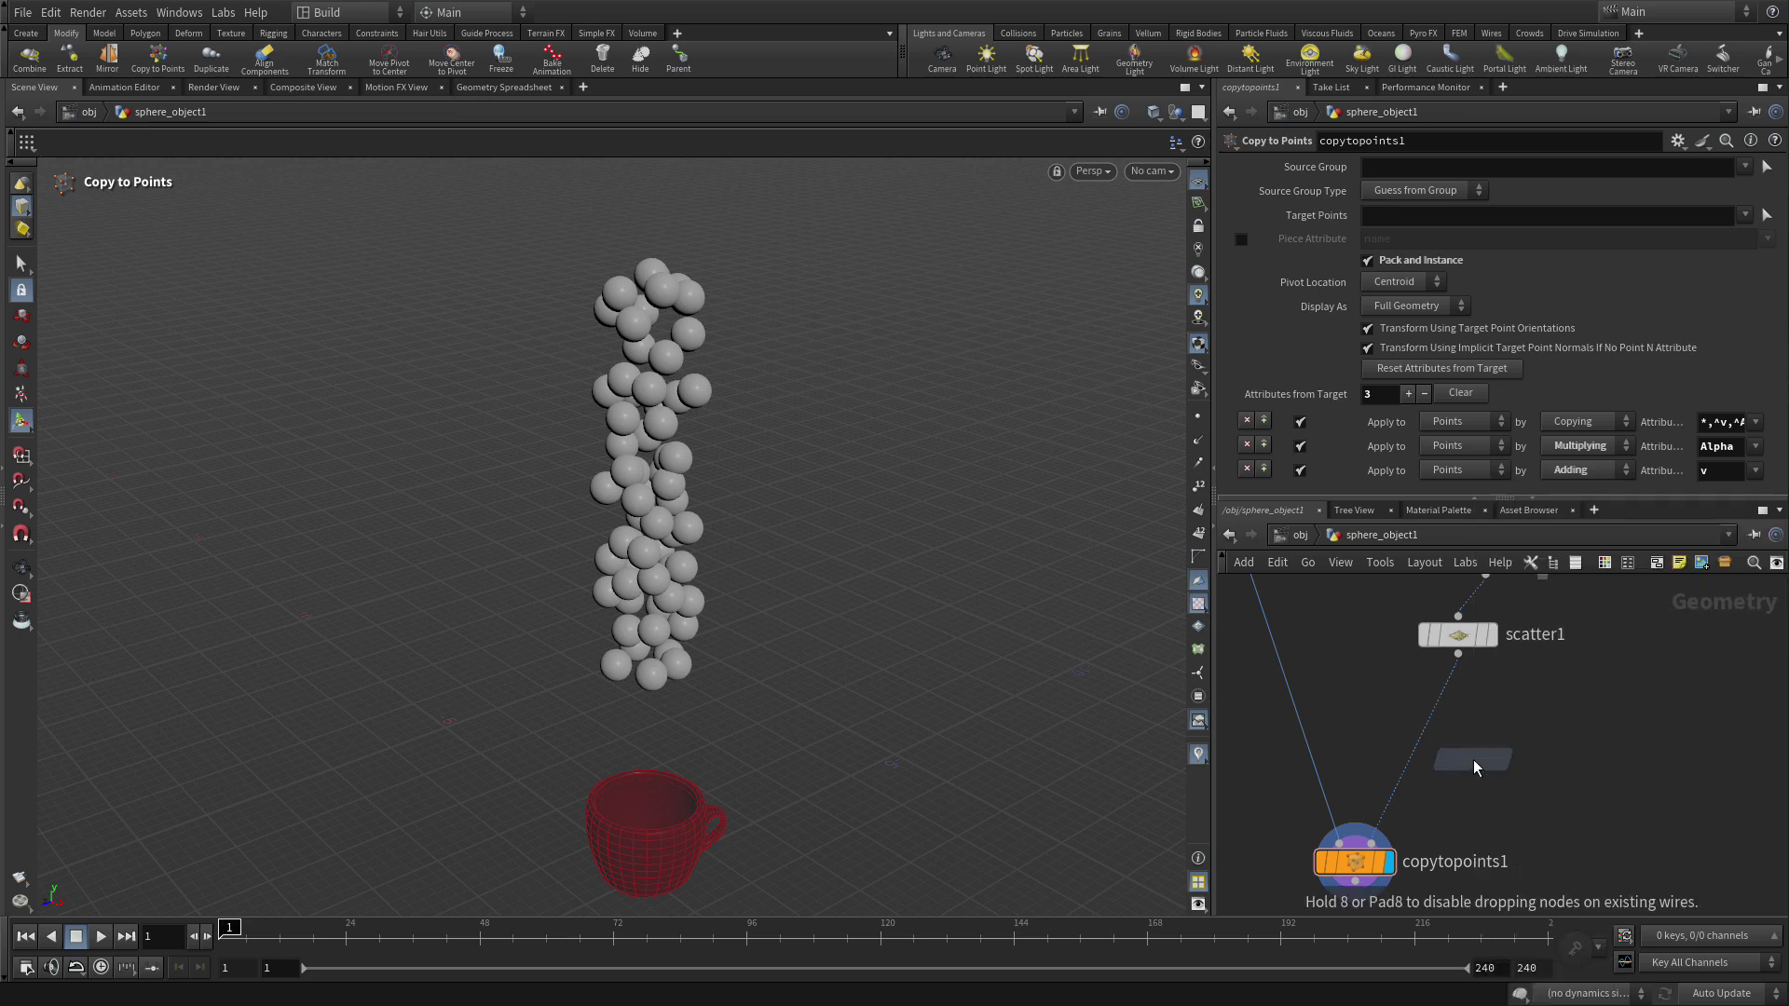
click(1426, 728)
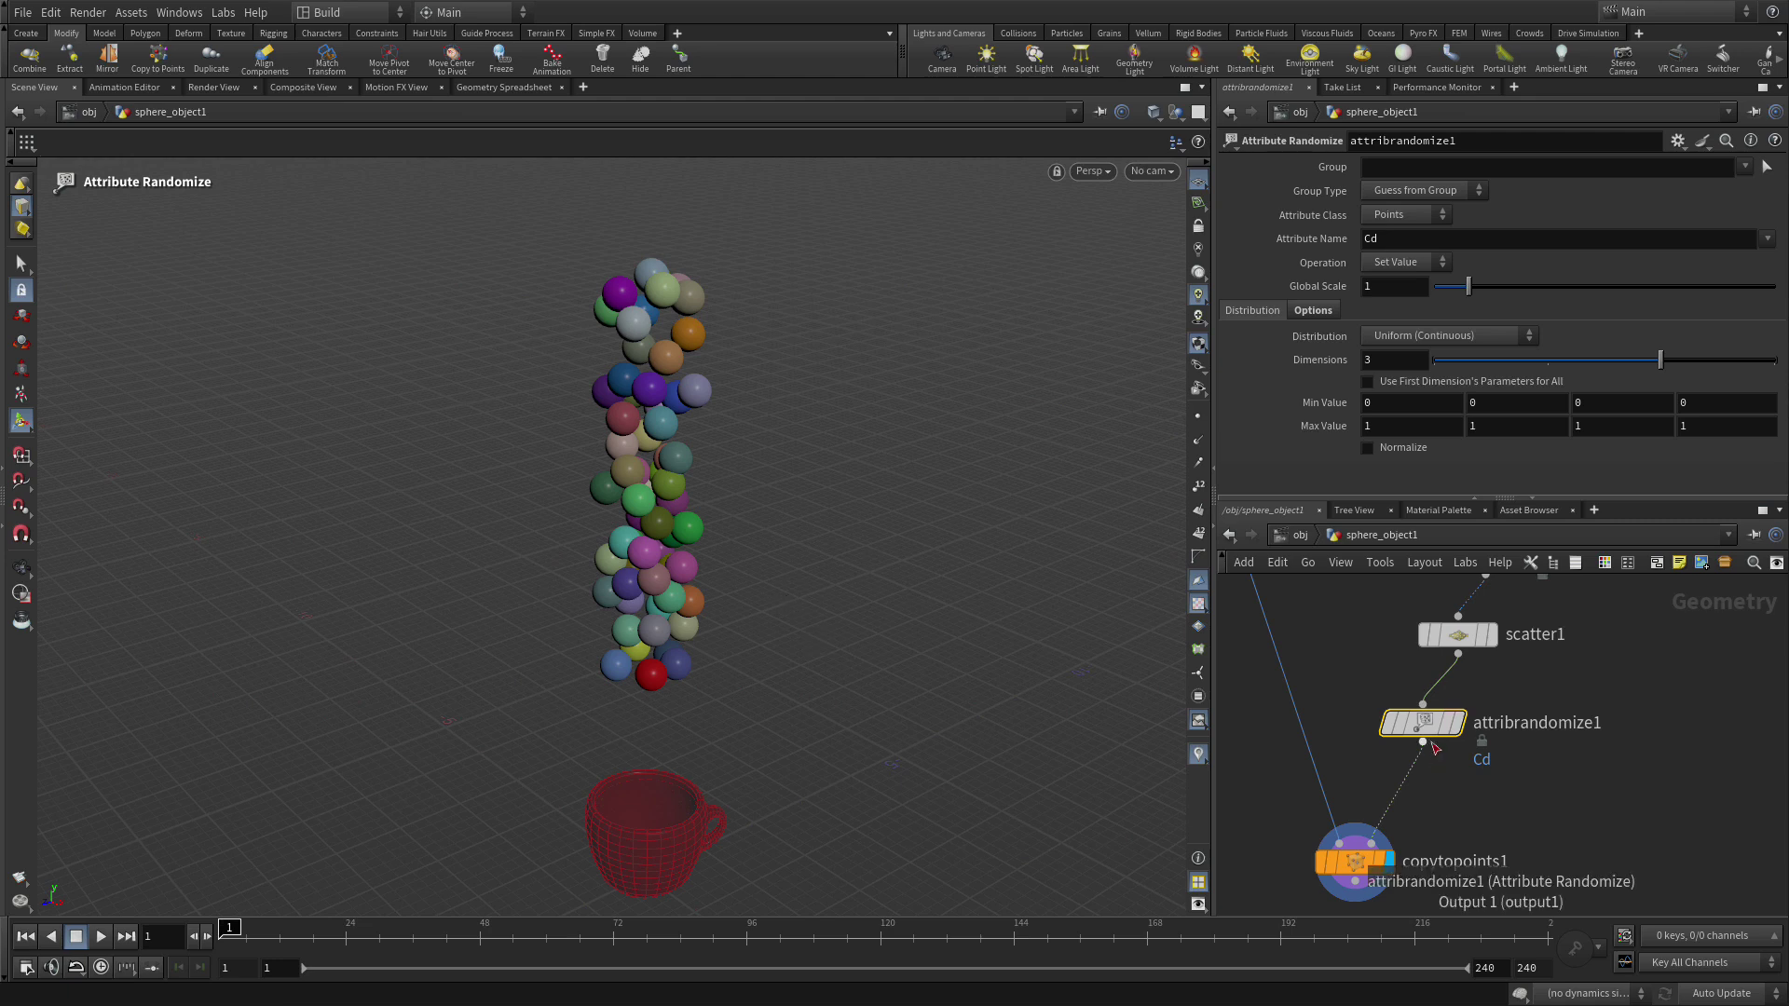
drag(1423, 723, 1458, 709)
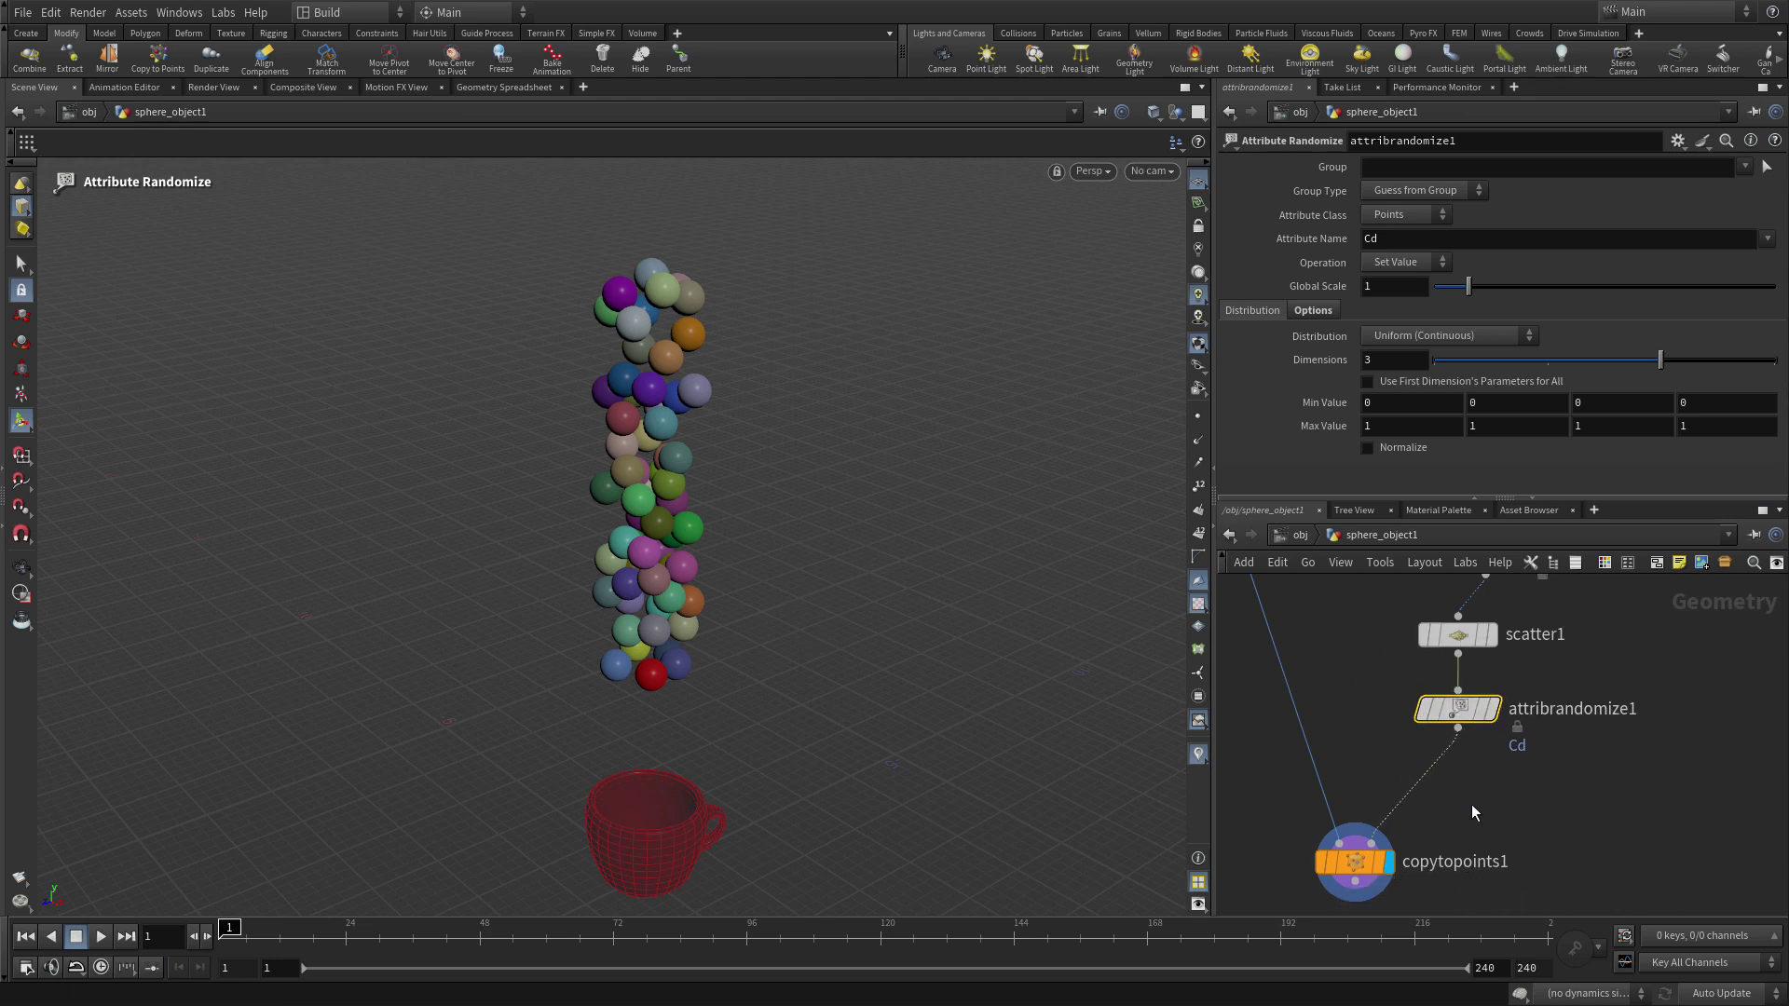
Insert a second Attribute Randomize node between attribrandomize1 and copytopoints1
key(Tab)
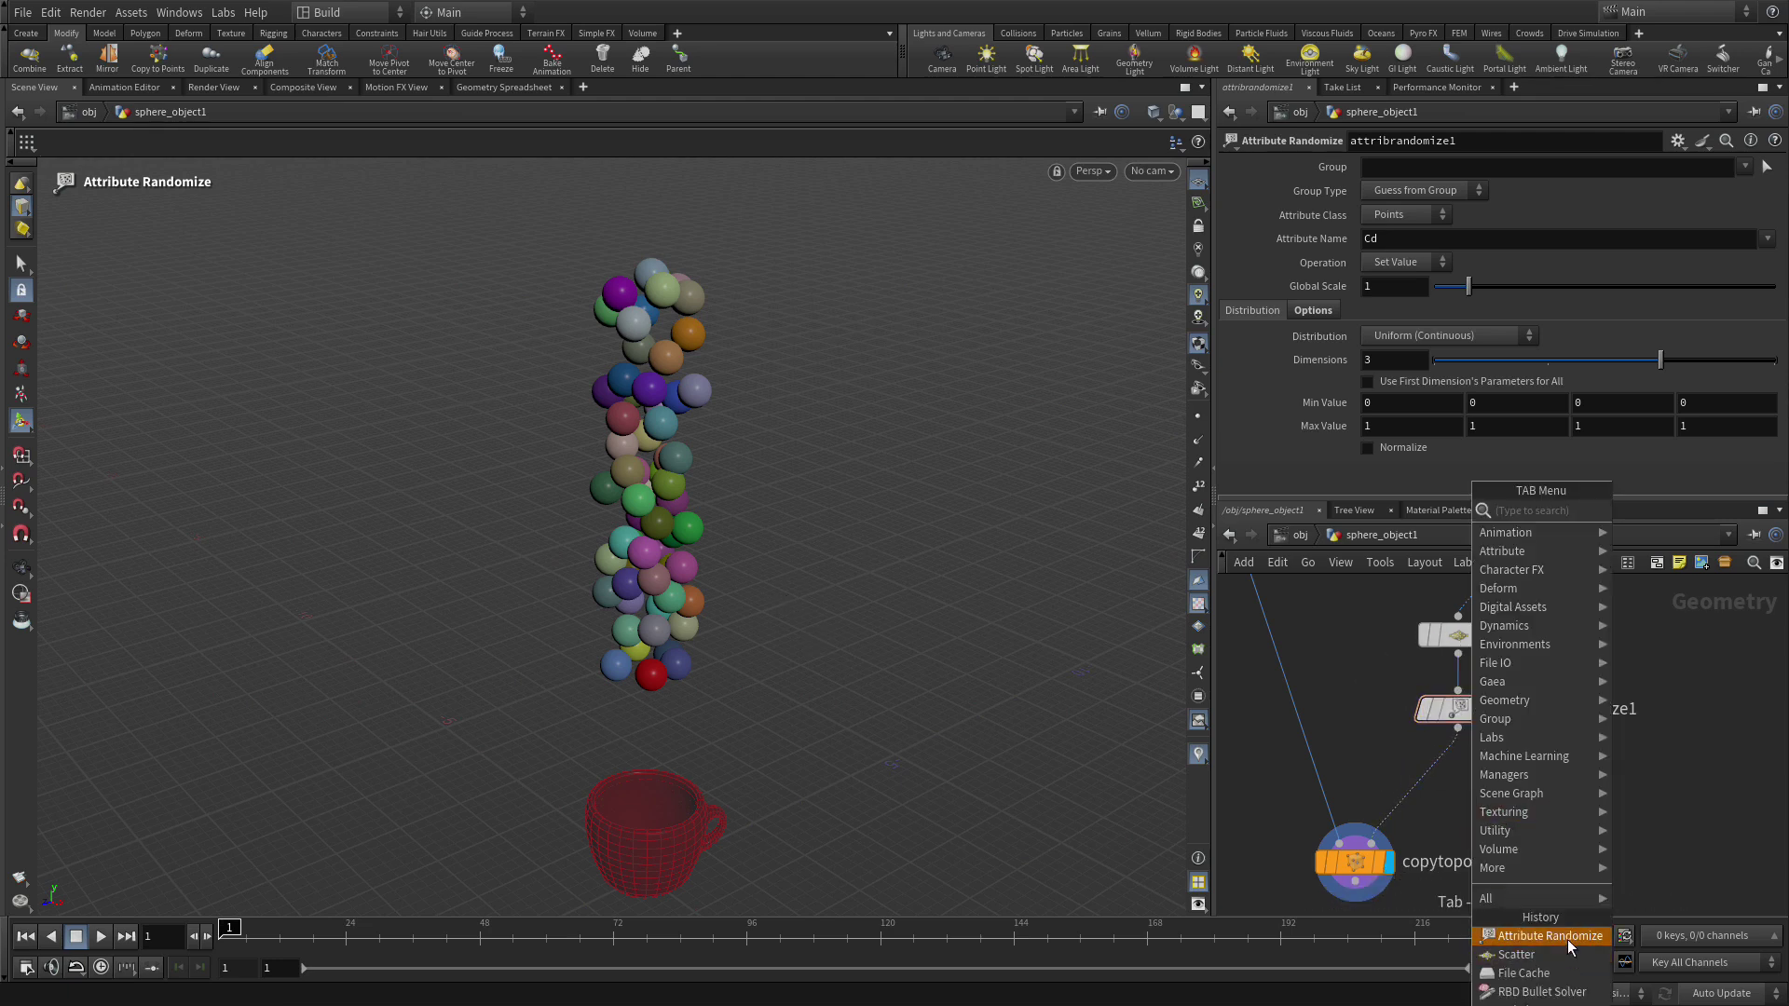
click(1566, 937)
click(1437, 792)
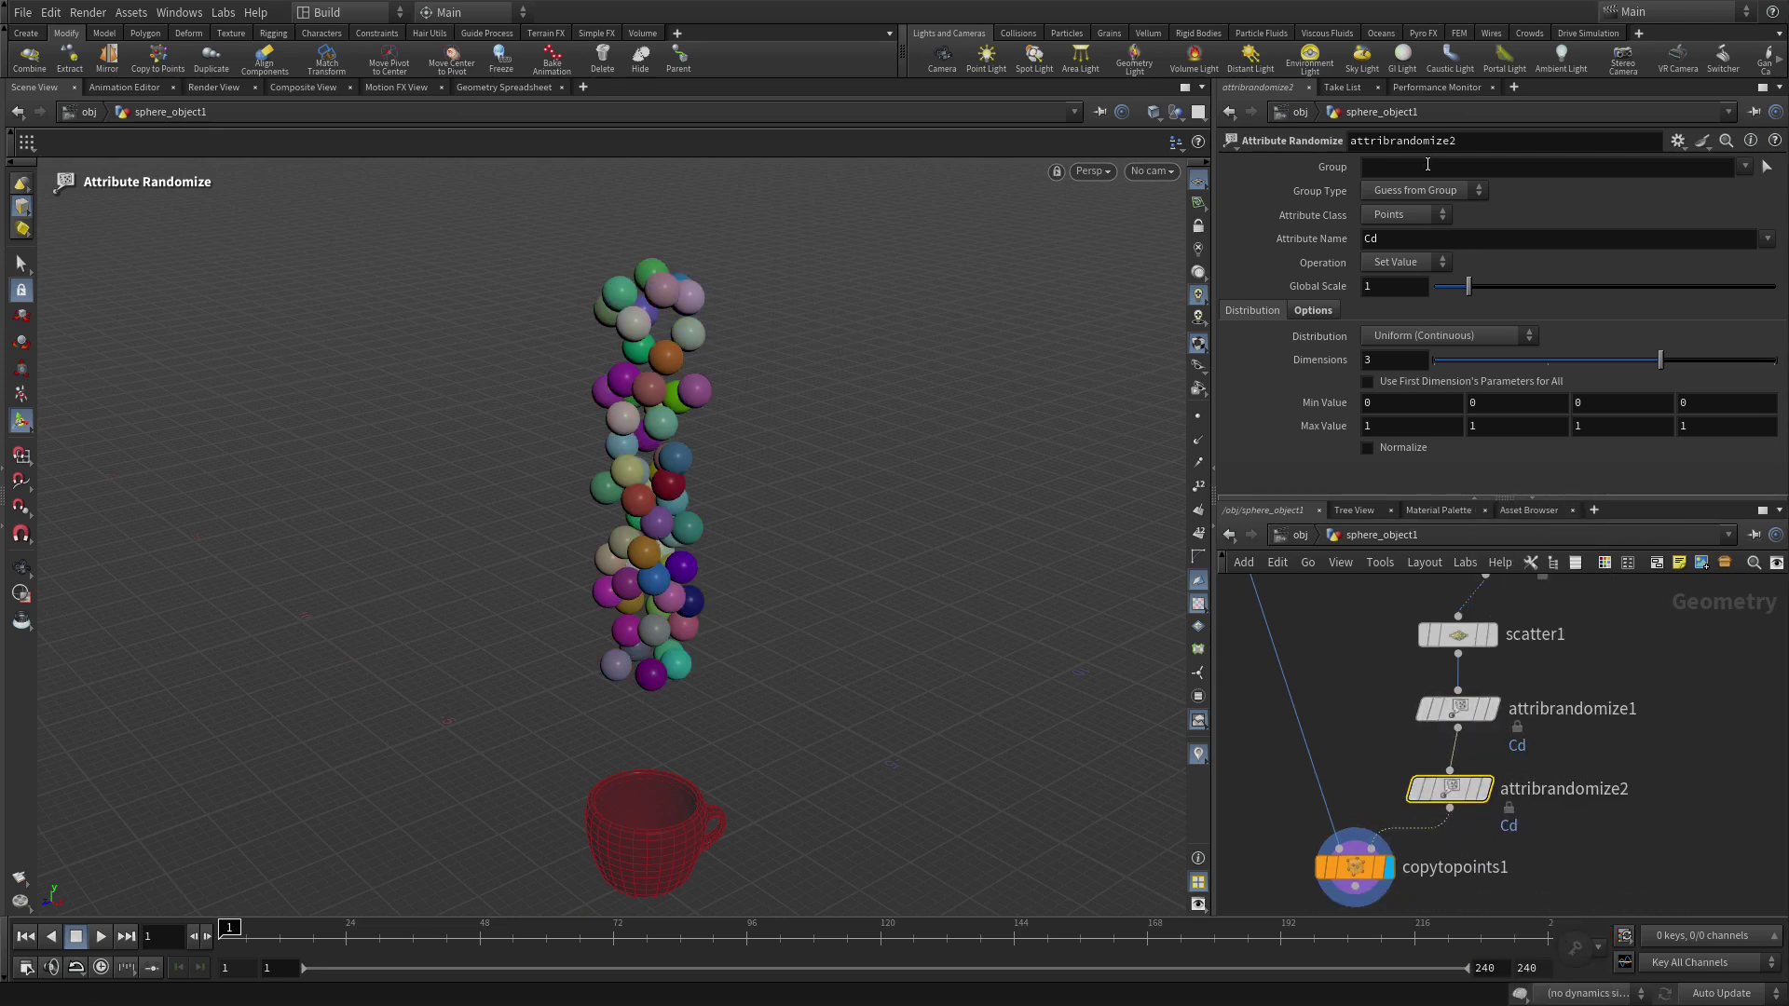
Make the second Attribute Randomize node vary pscale with a first minimum value of 0.4
double_click(1360, 244)
text(P)
key(Return)
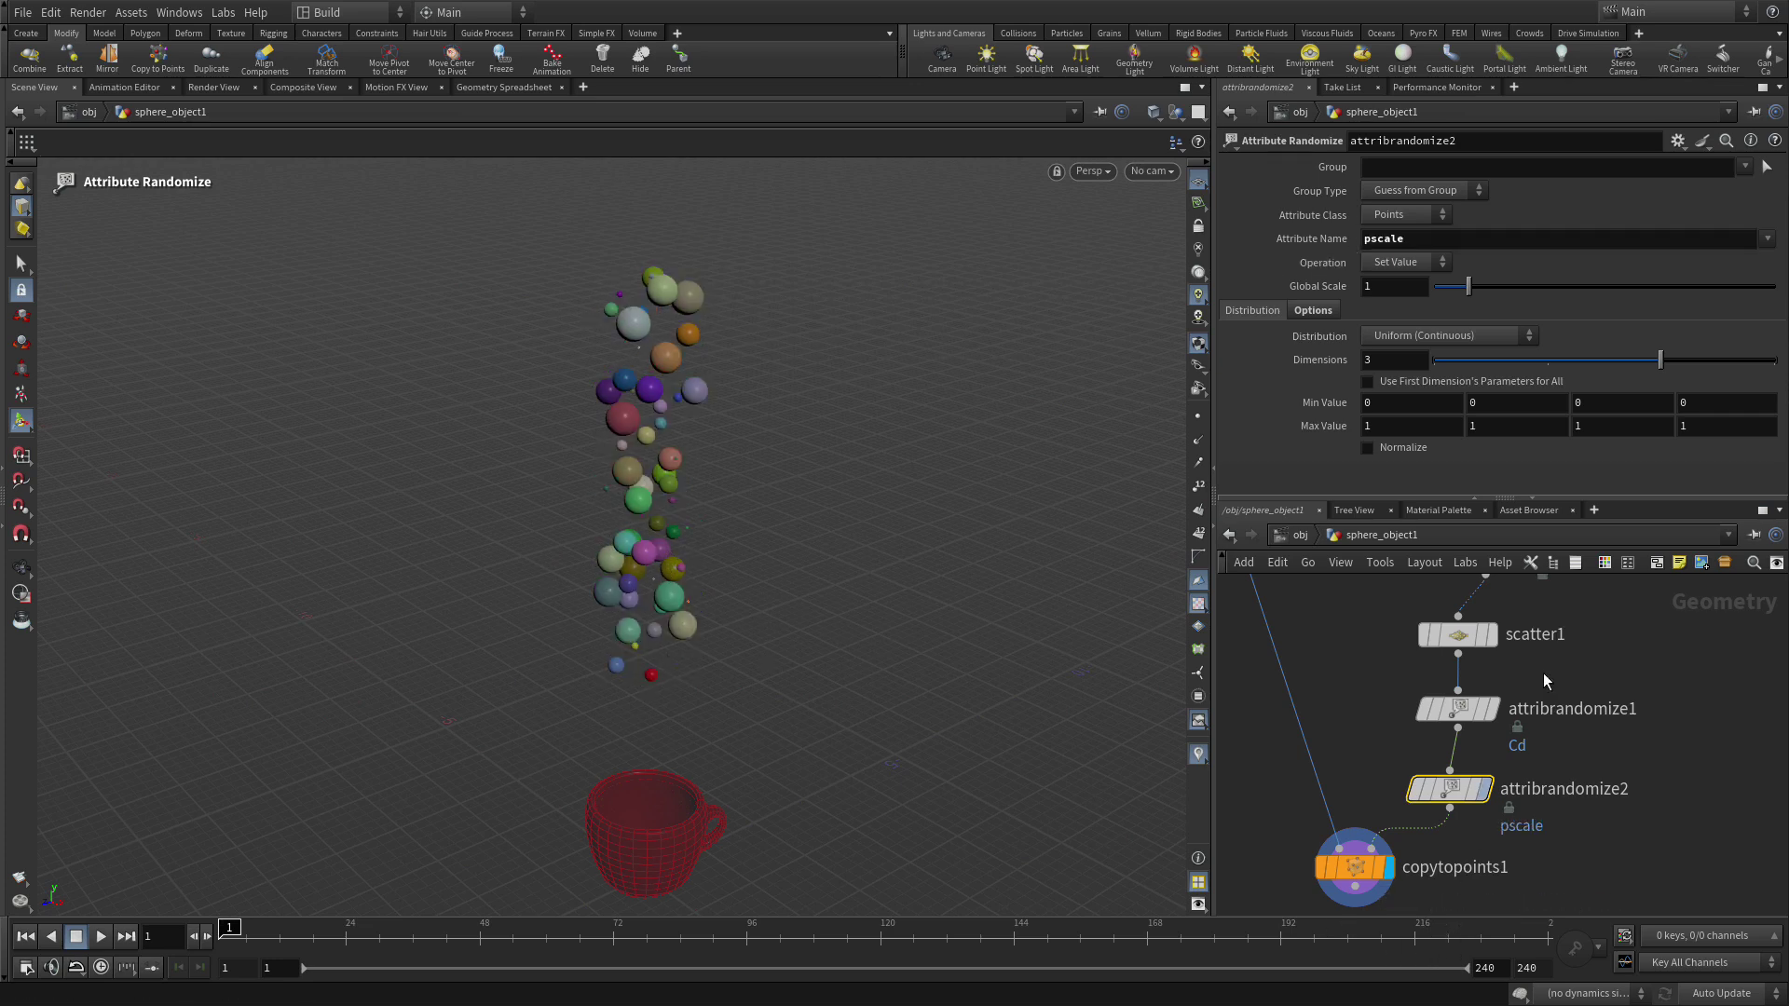
click(1363, 406)
key(Return)
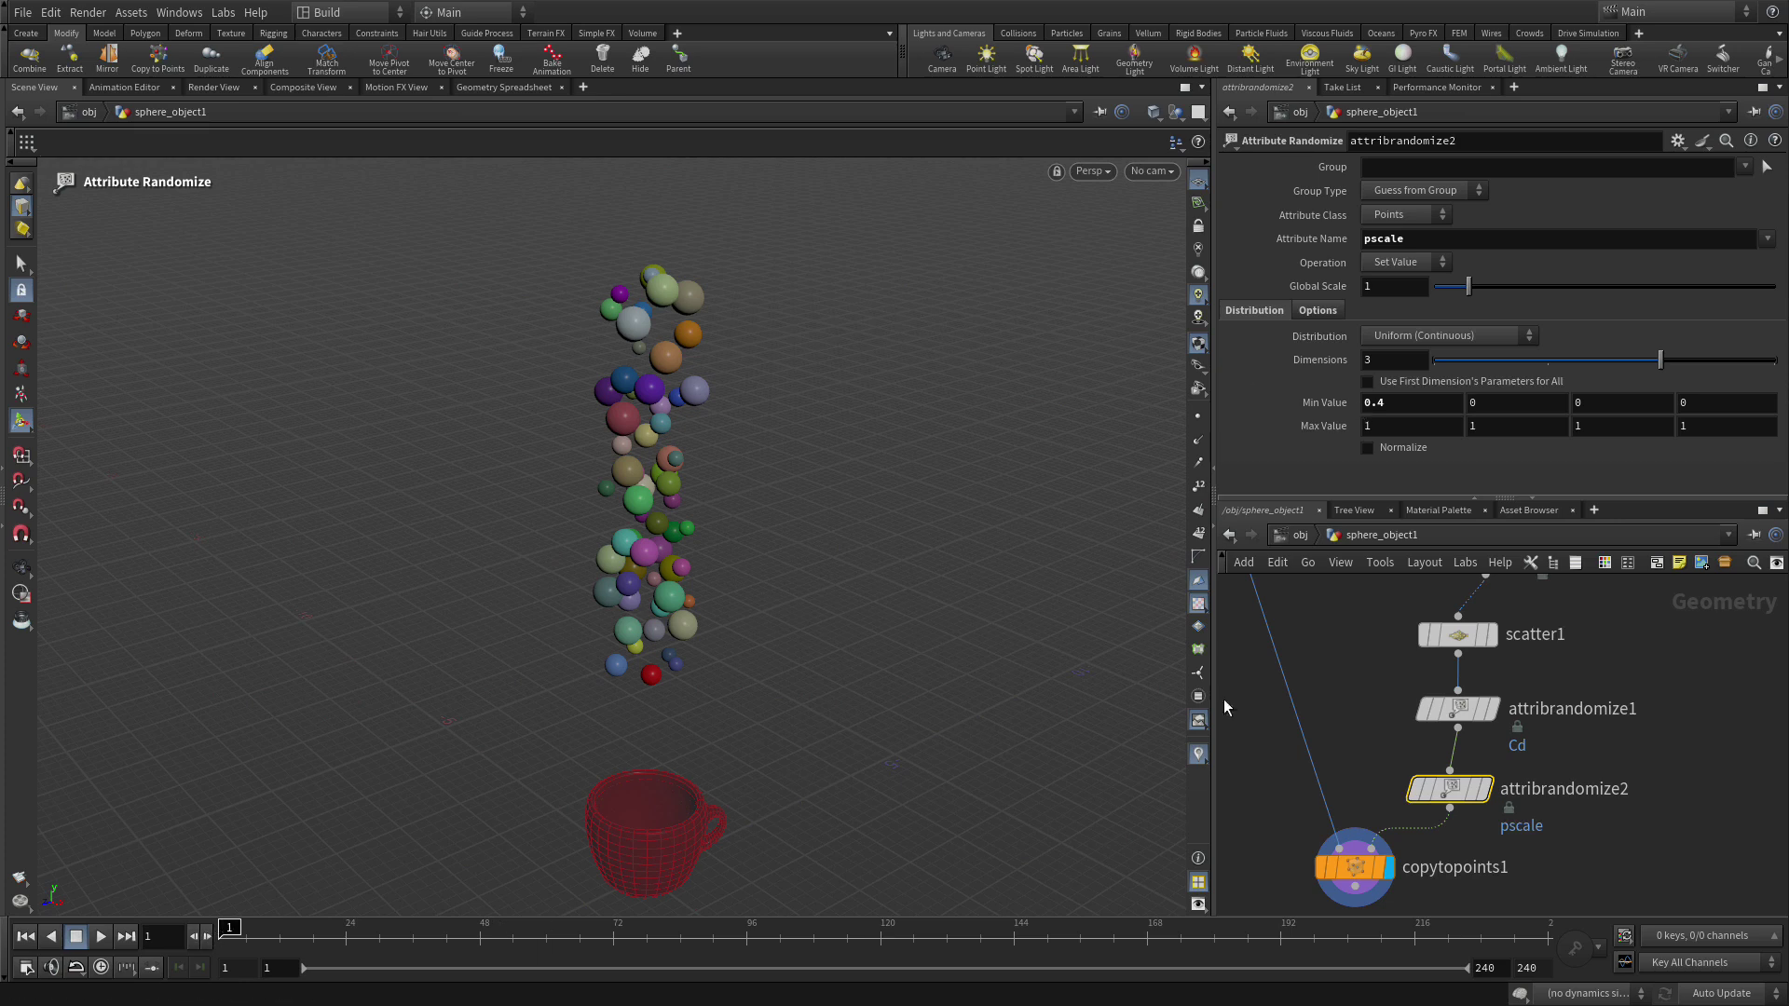
Add an RBD Bullet Solver below copytopoints1, feed the copied spheres into its first input and display it
middle_drag(1554, 878, 1581, 715)
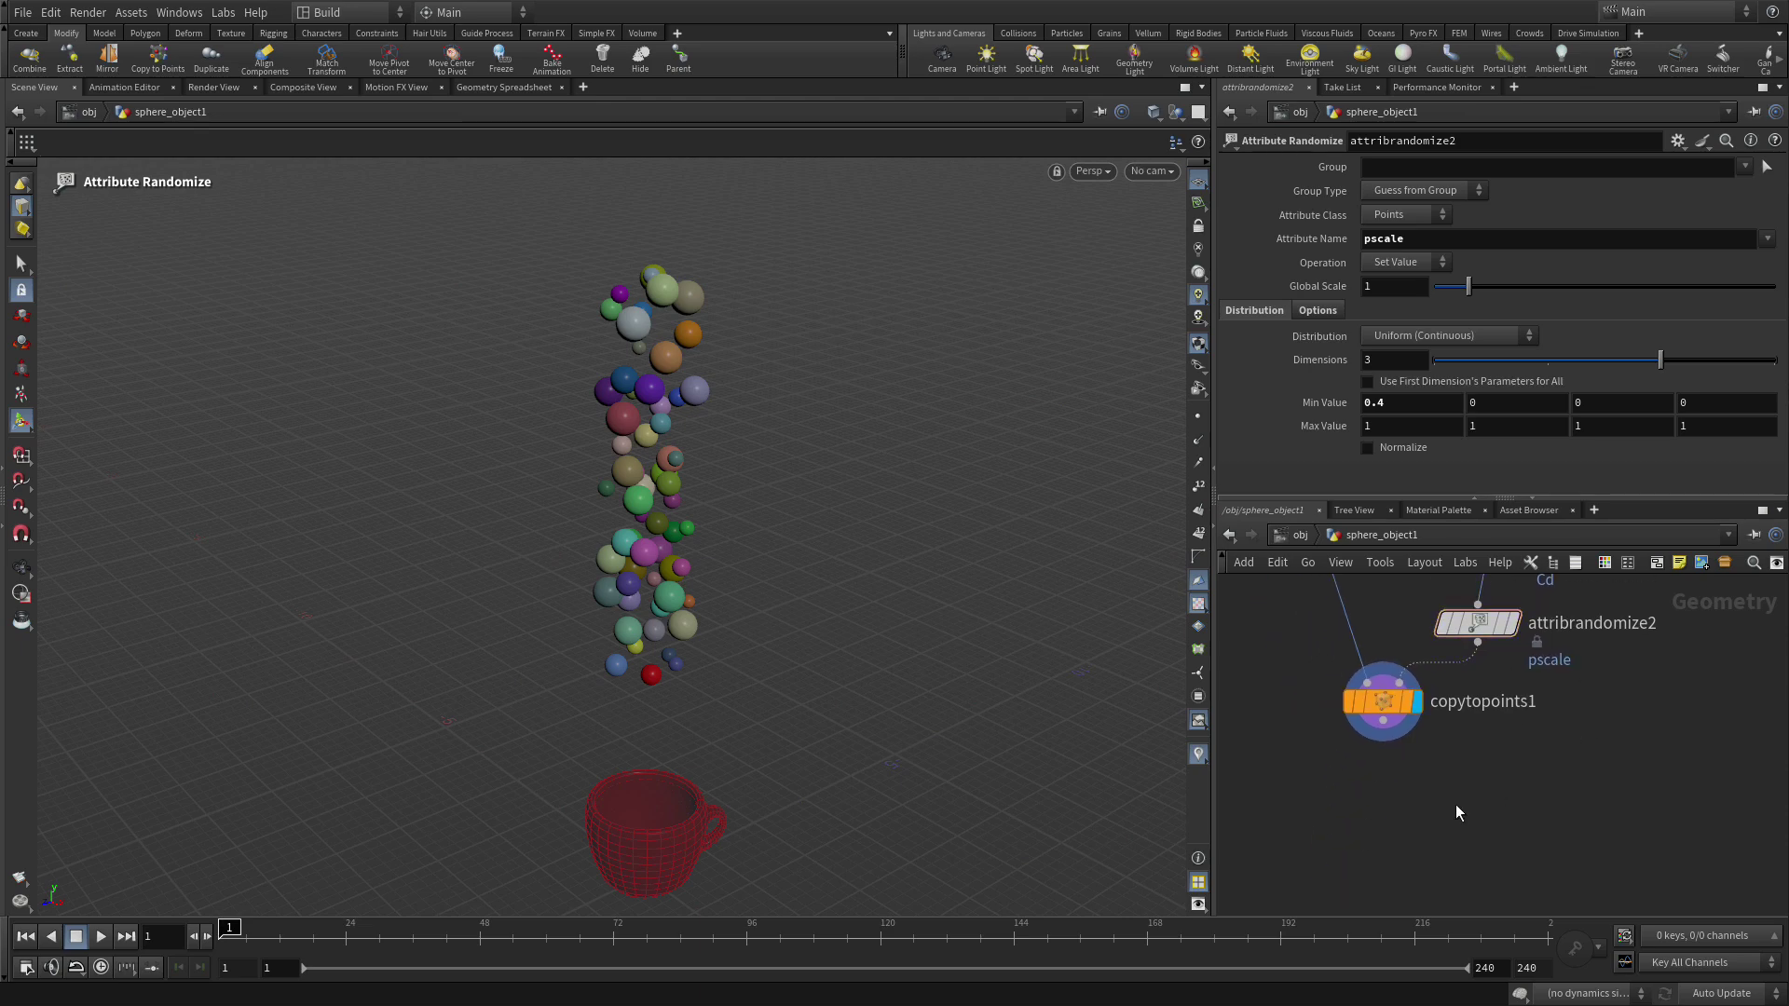
key(Tab)
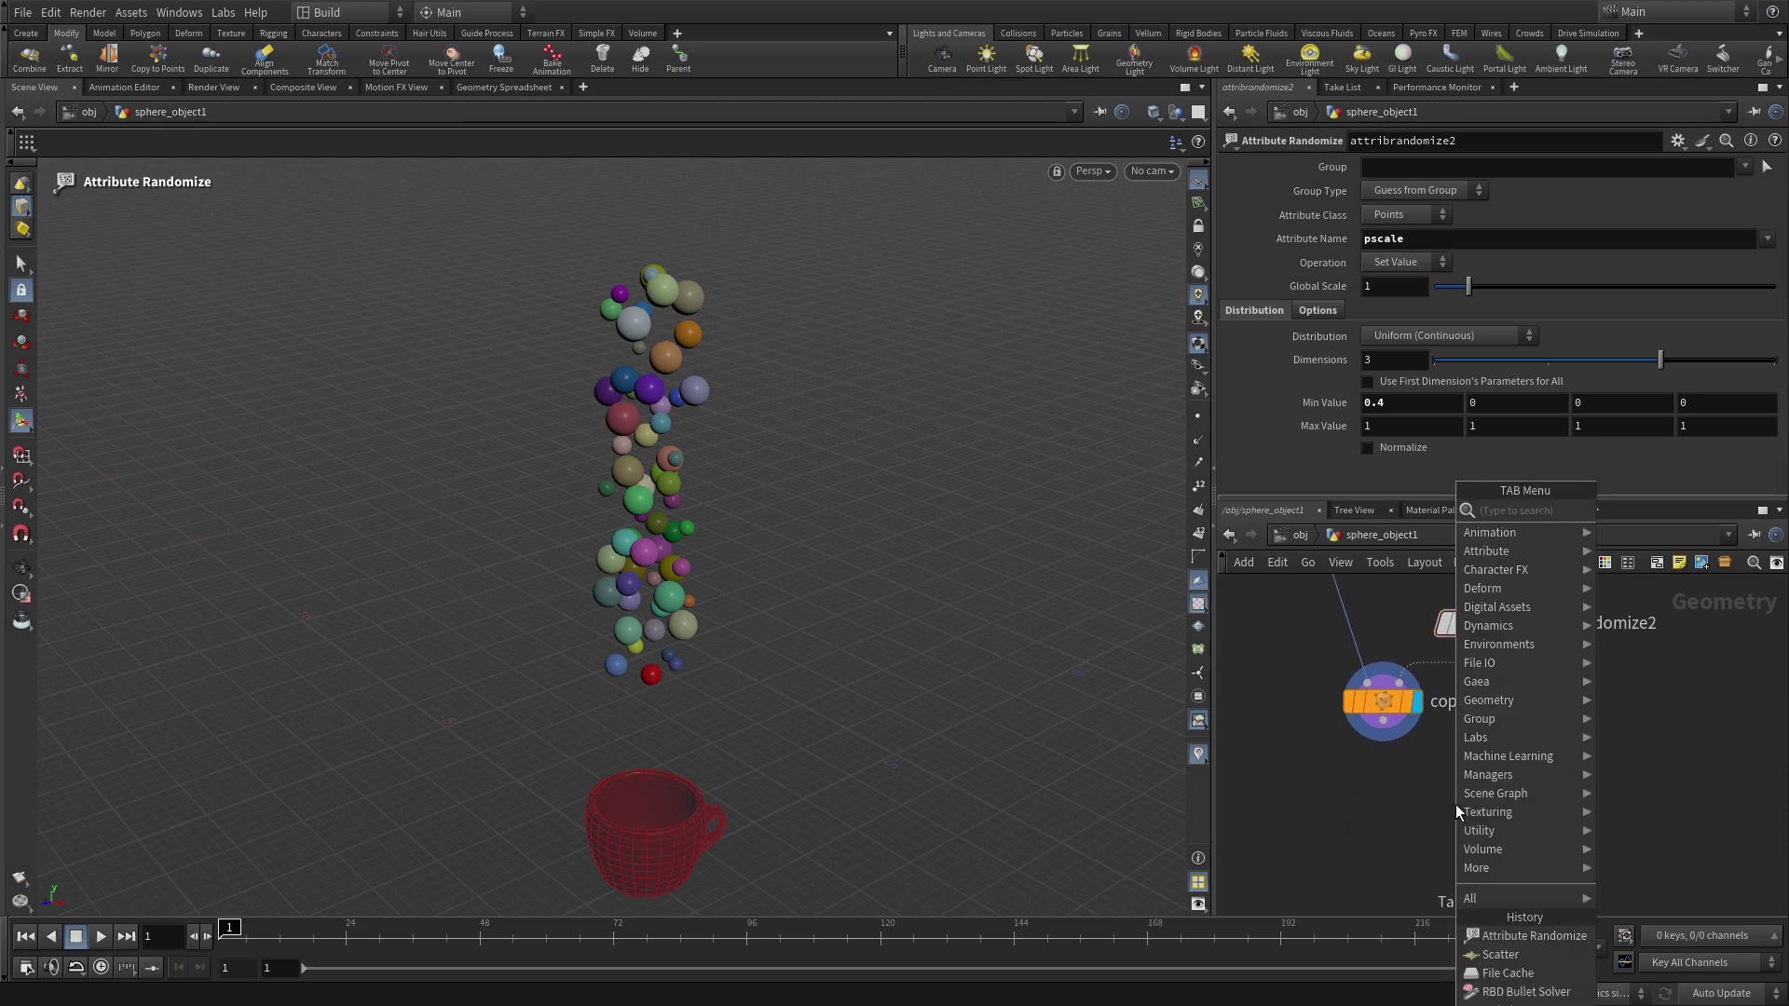
text(rbd b)
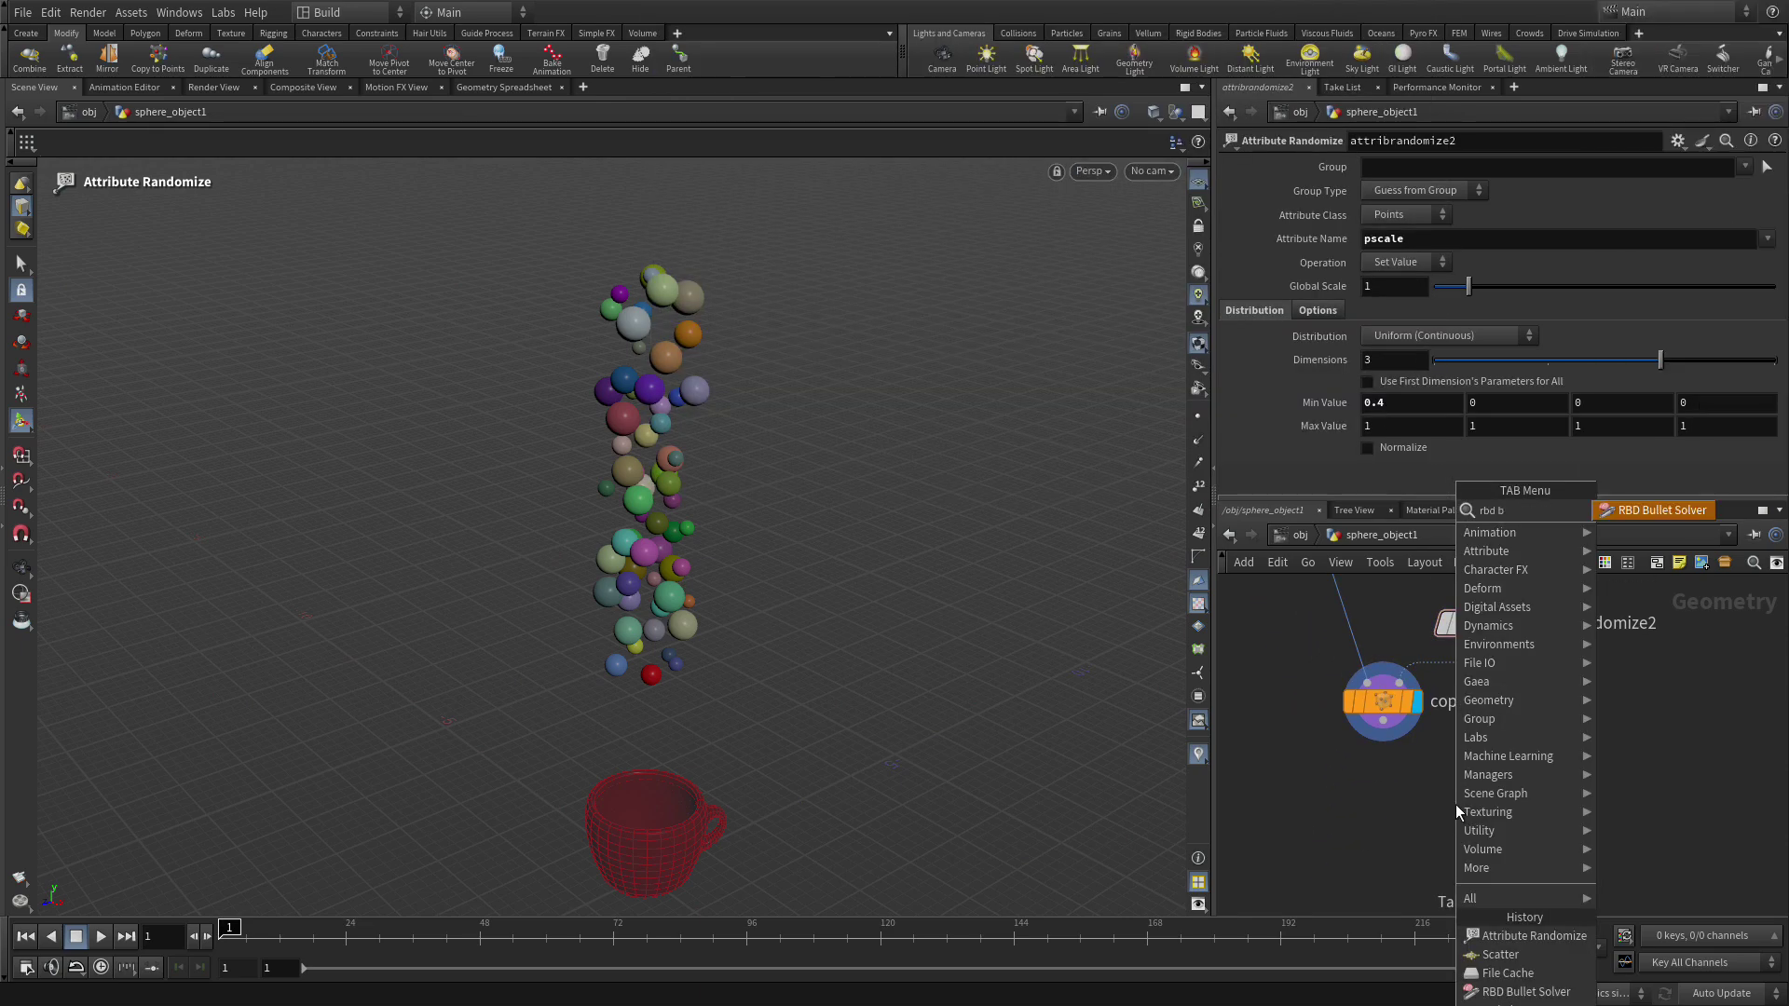
text(u)
key(Return)
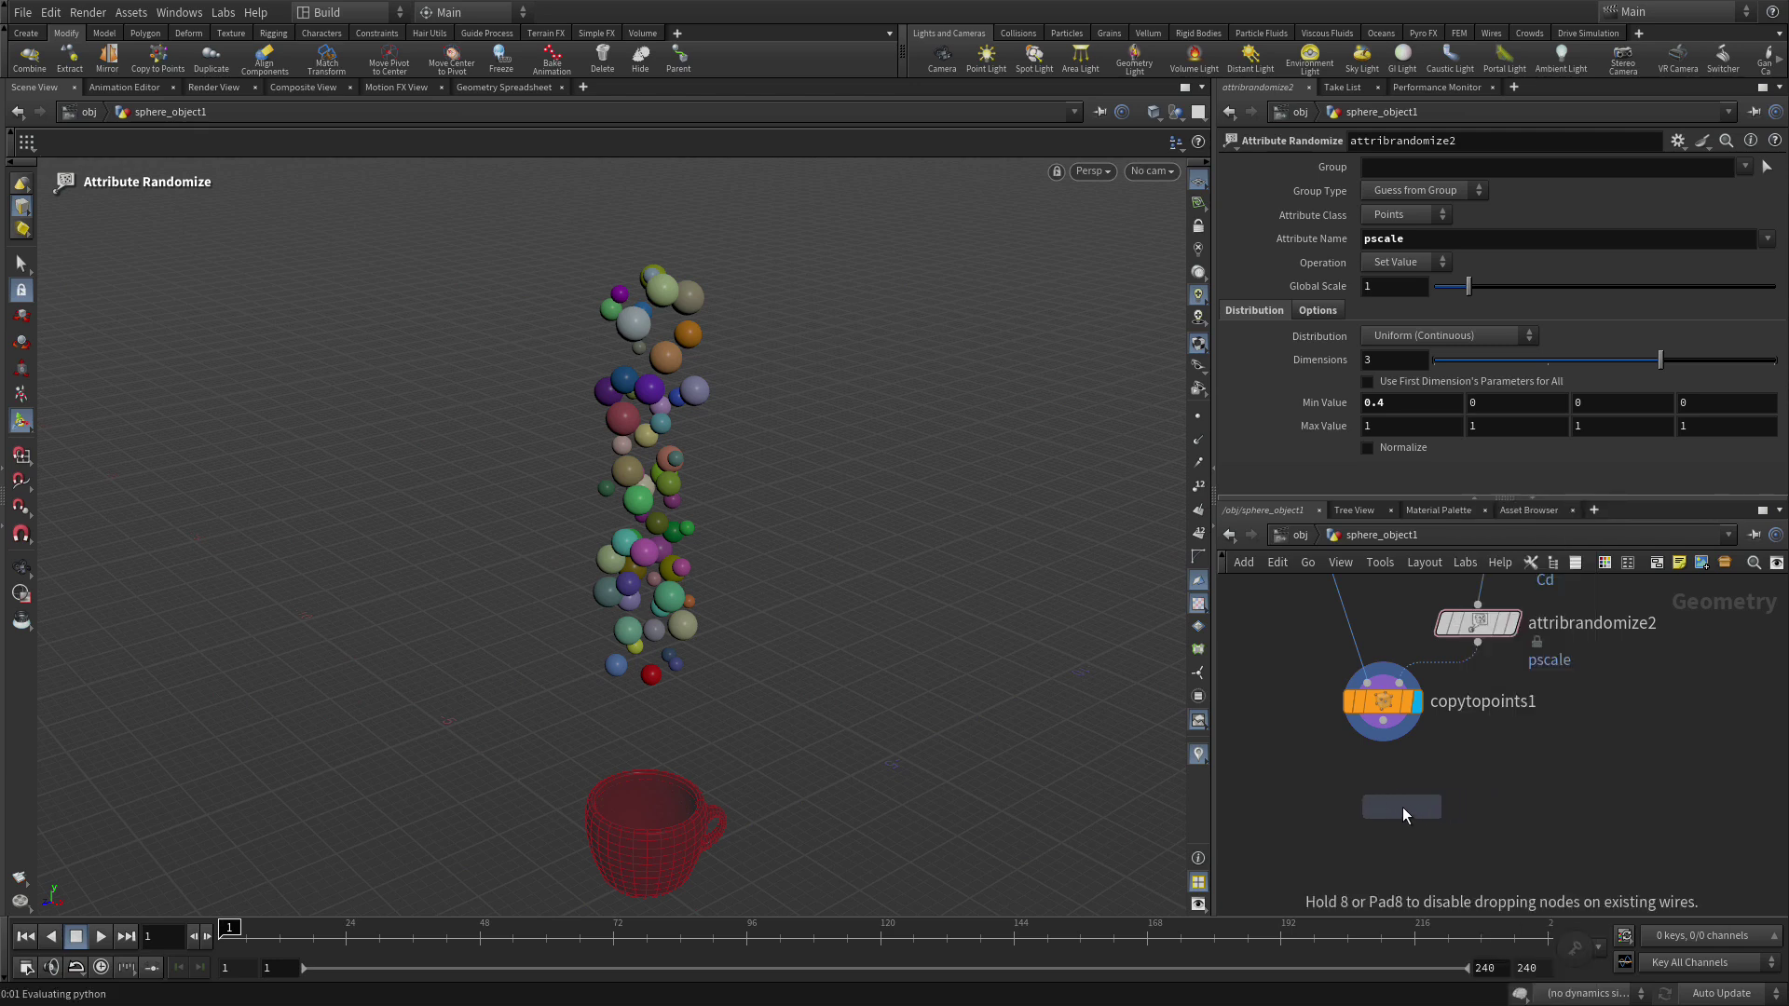
click(1383, 808)
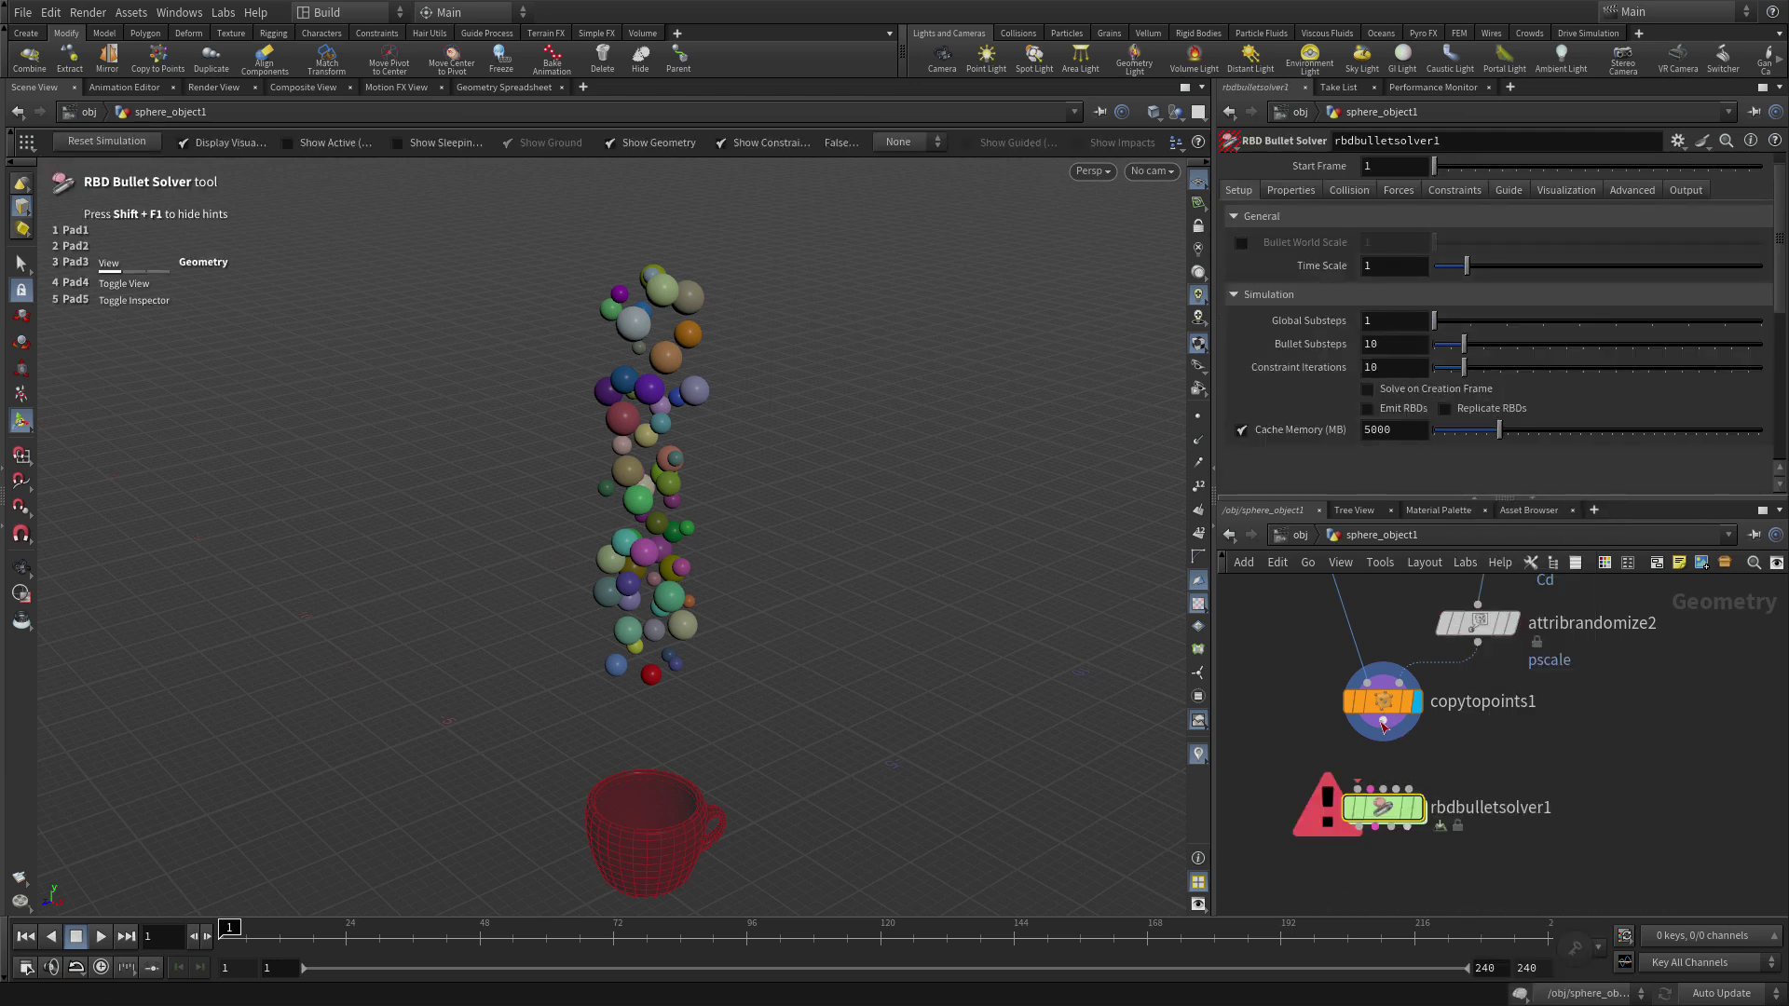
click(1383, 722)
click(1358, 791)
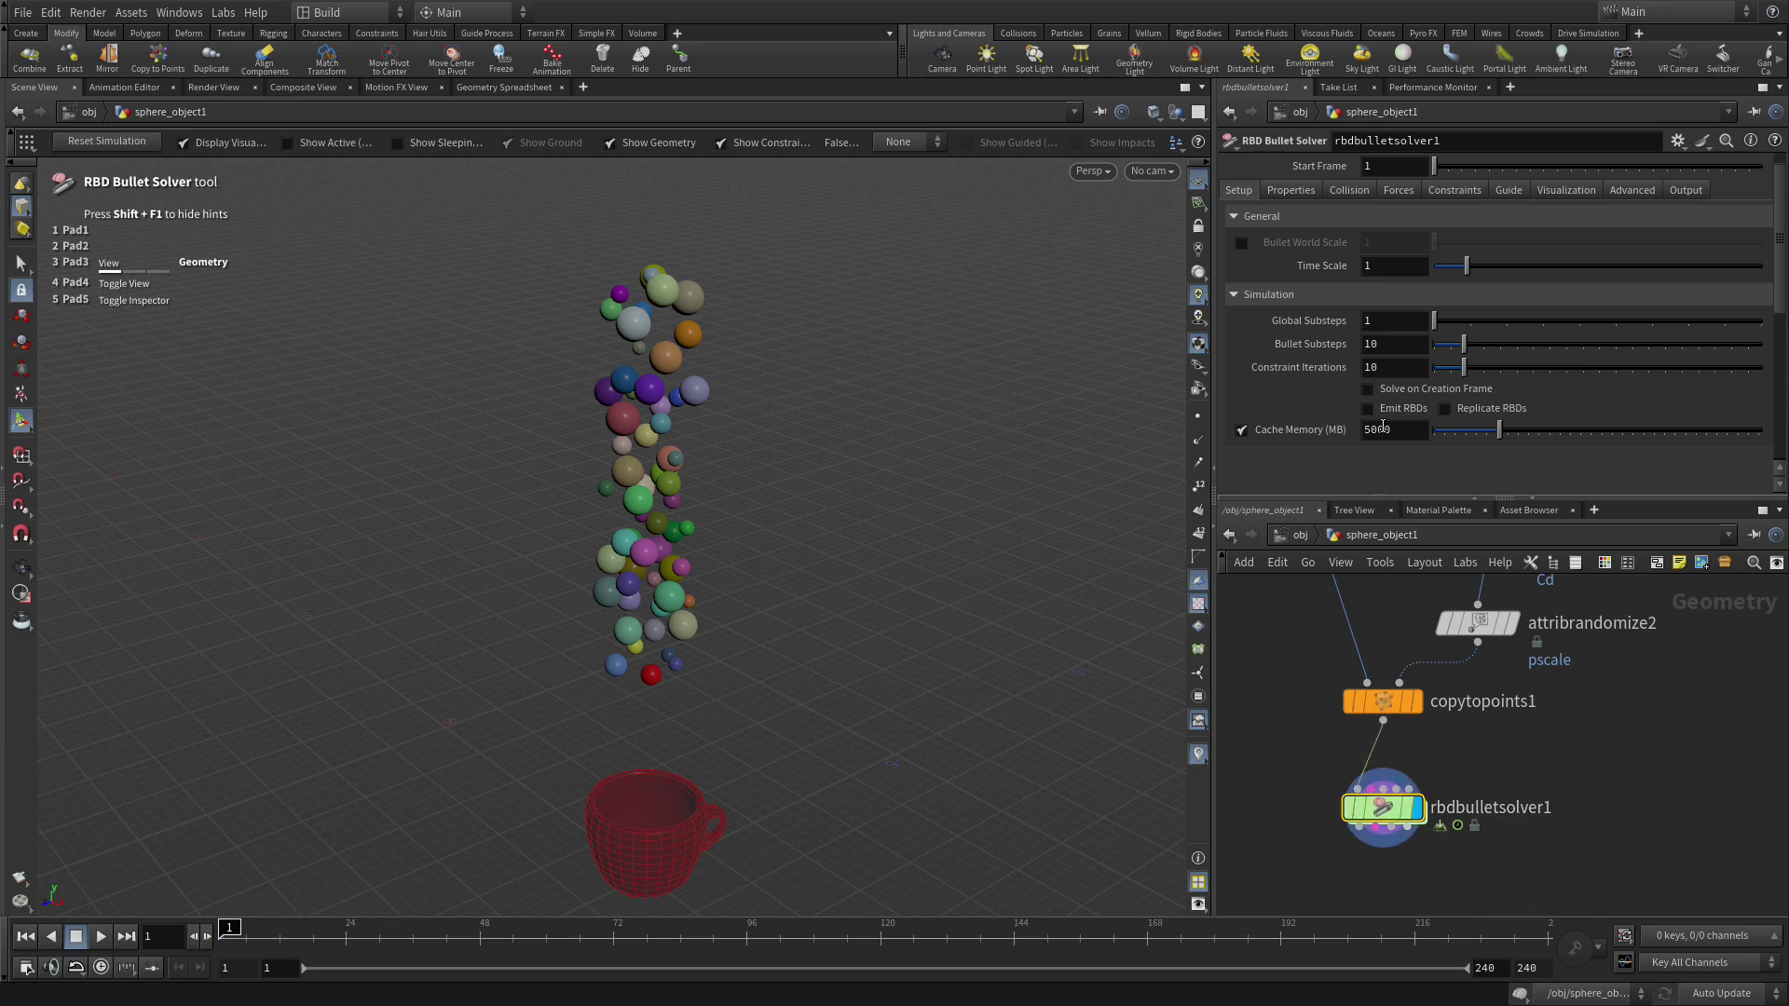
Set the solver's ground collision type to Ground Plane
click(1345, 188)
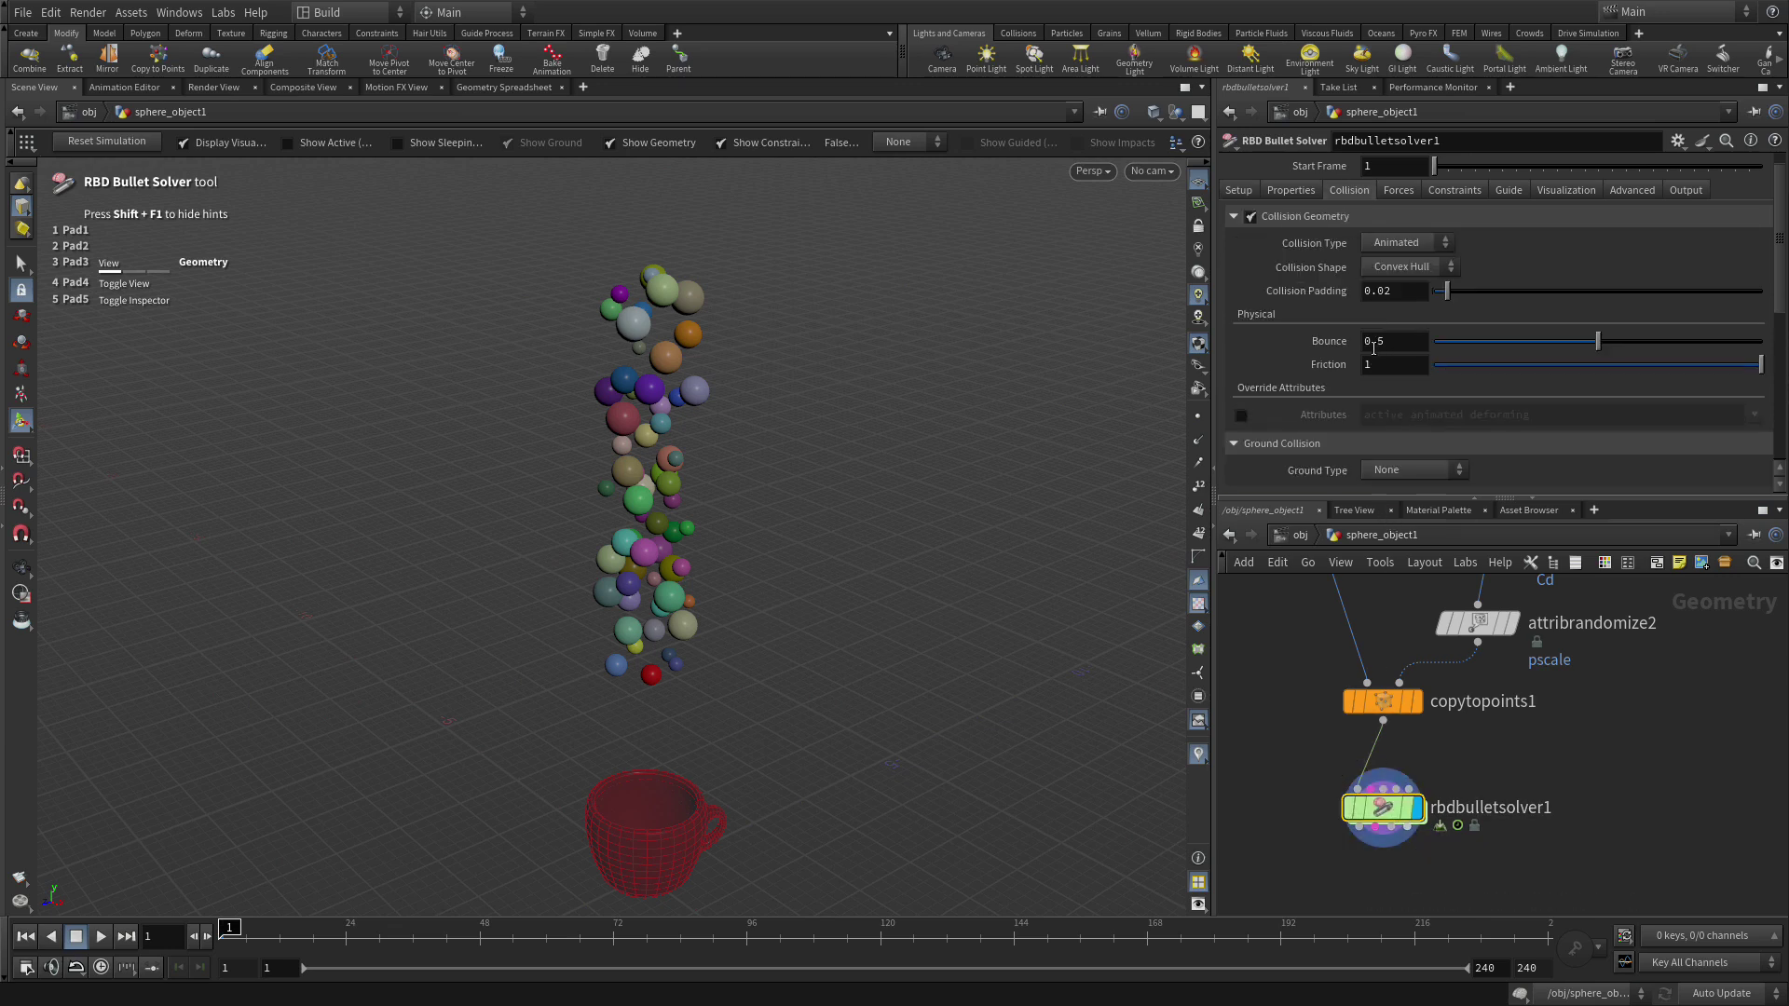
scroll(1388, 354, down, 3)
click(1392, 374)
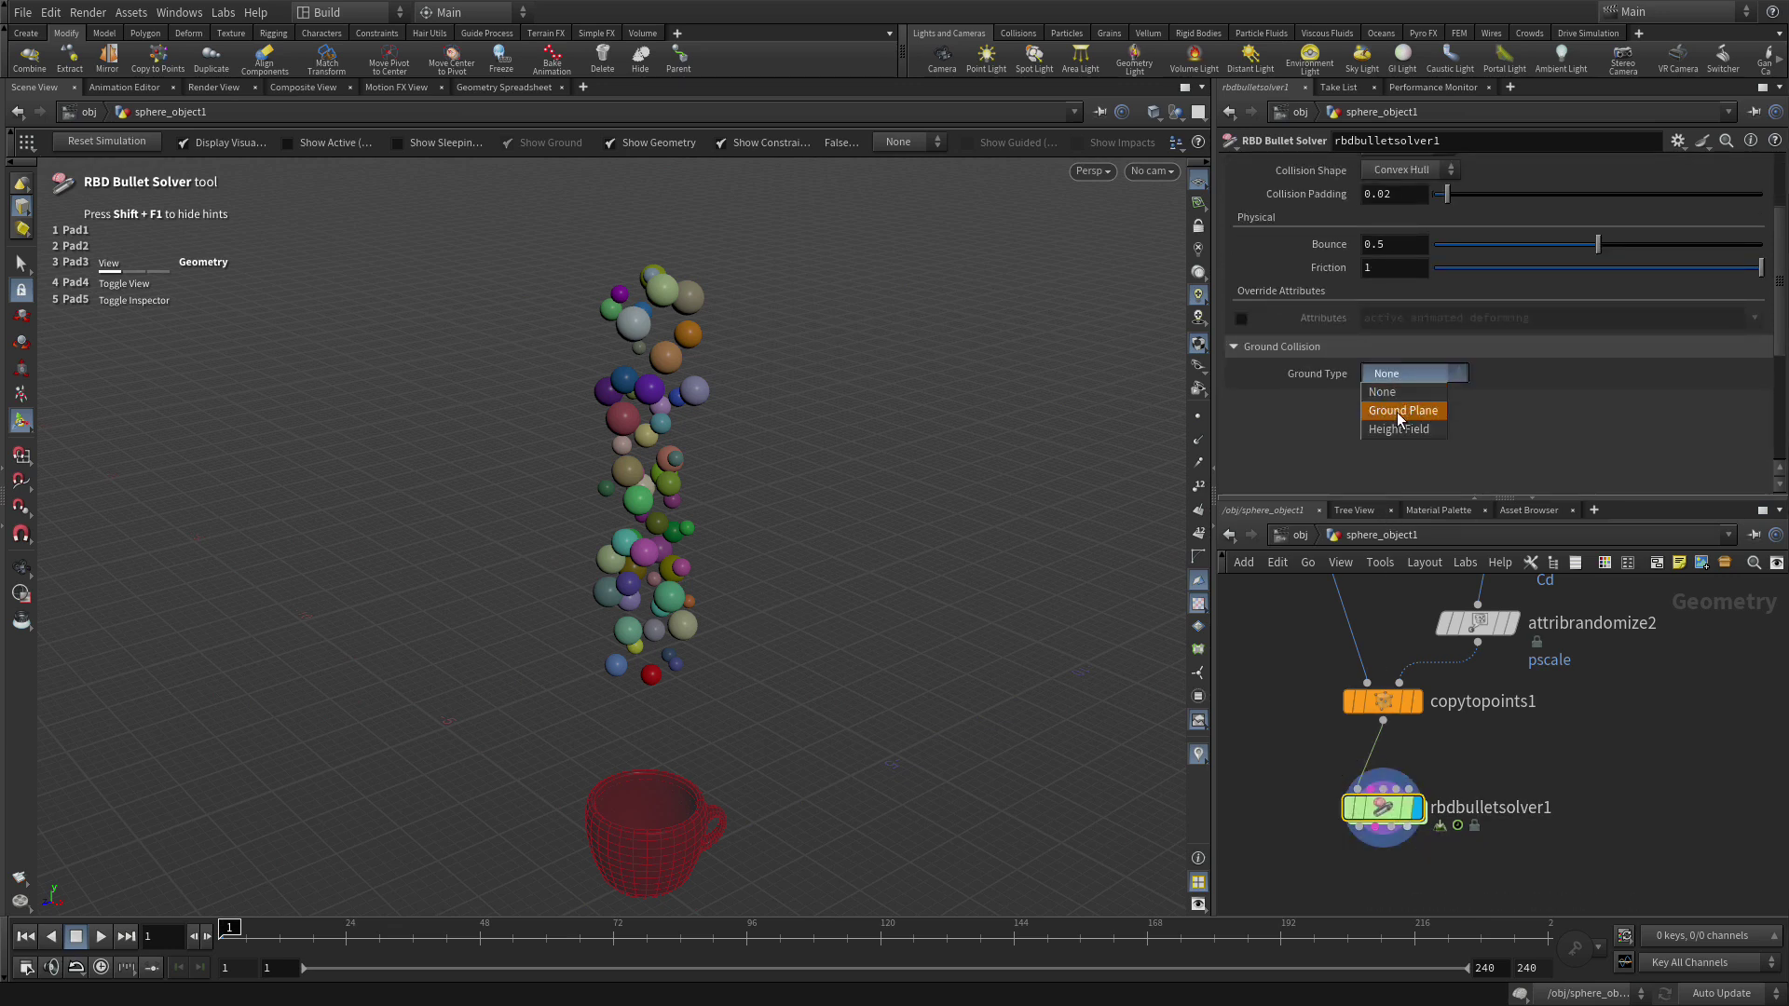
click(1398, 411)
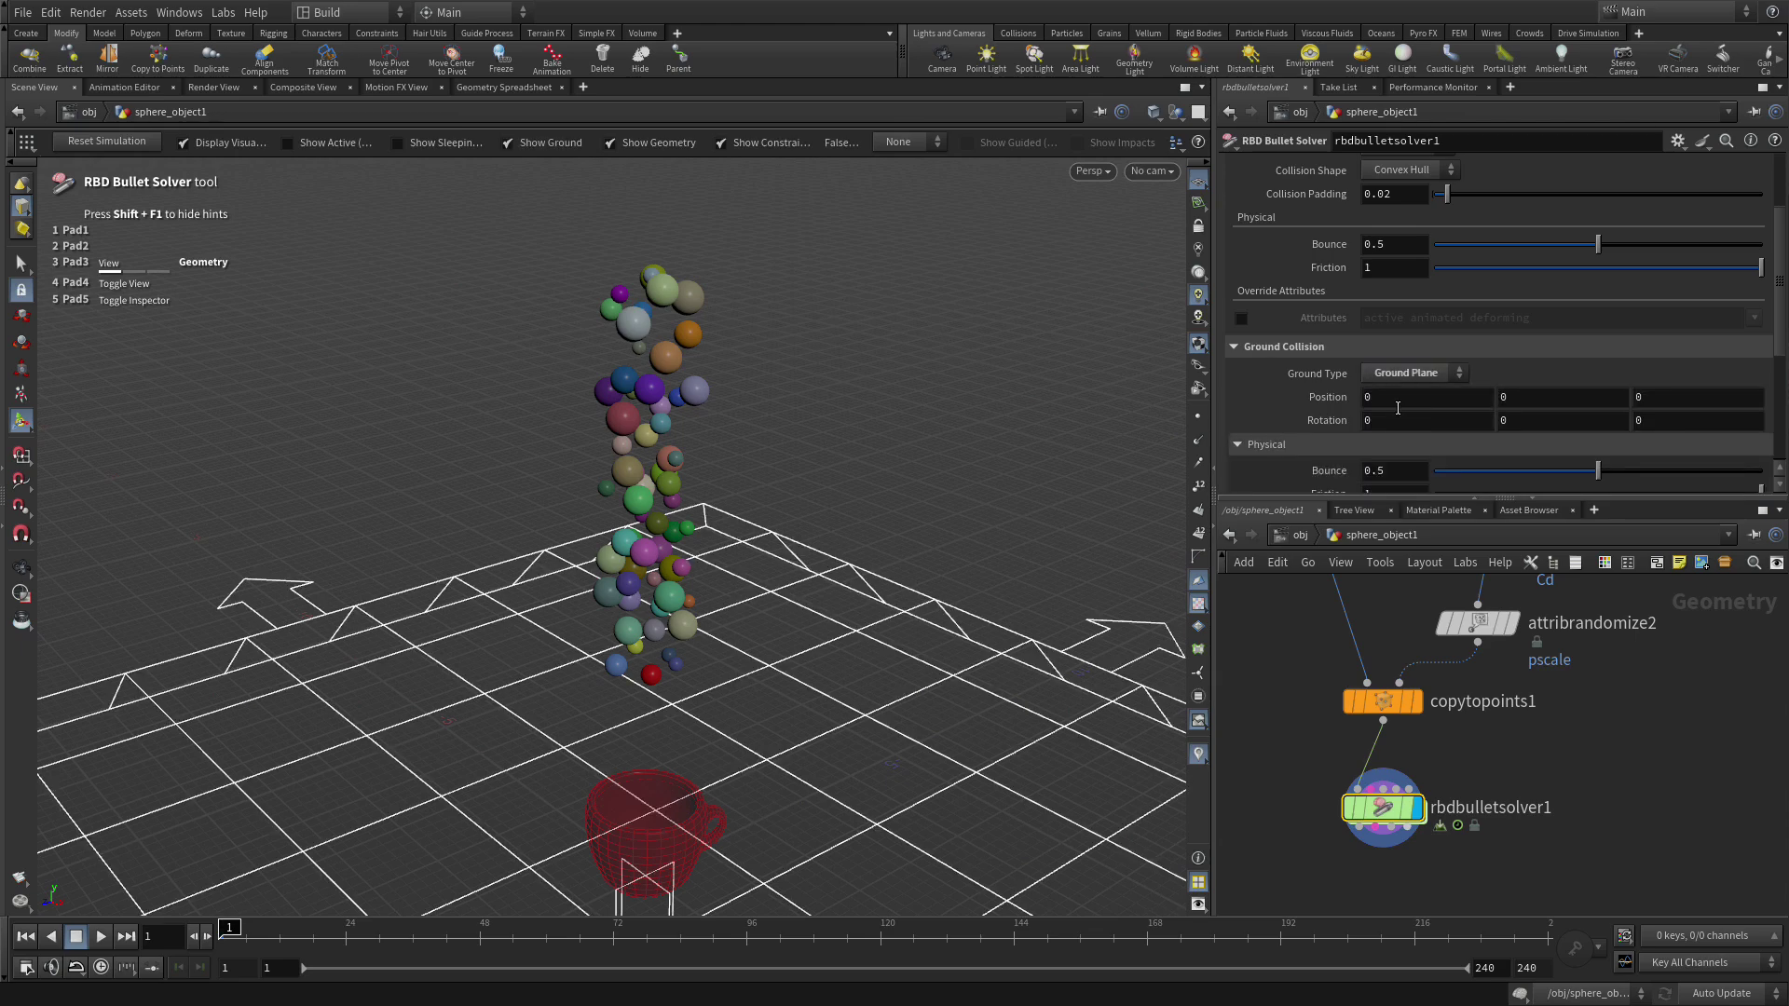
Turn off the ground display in the bullet solver's visualization settings, then return to its collision settings
scroll(1419, 403, up, 3)
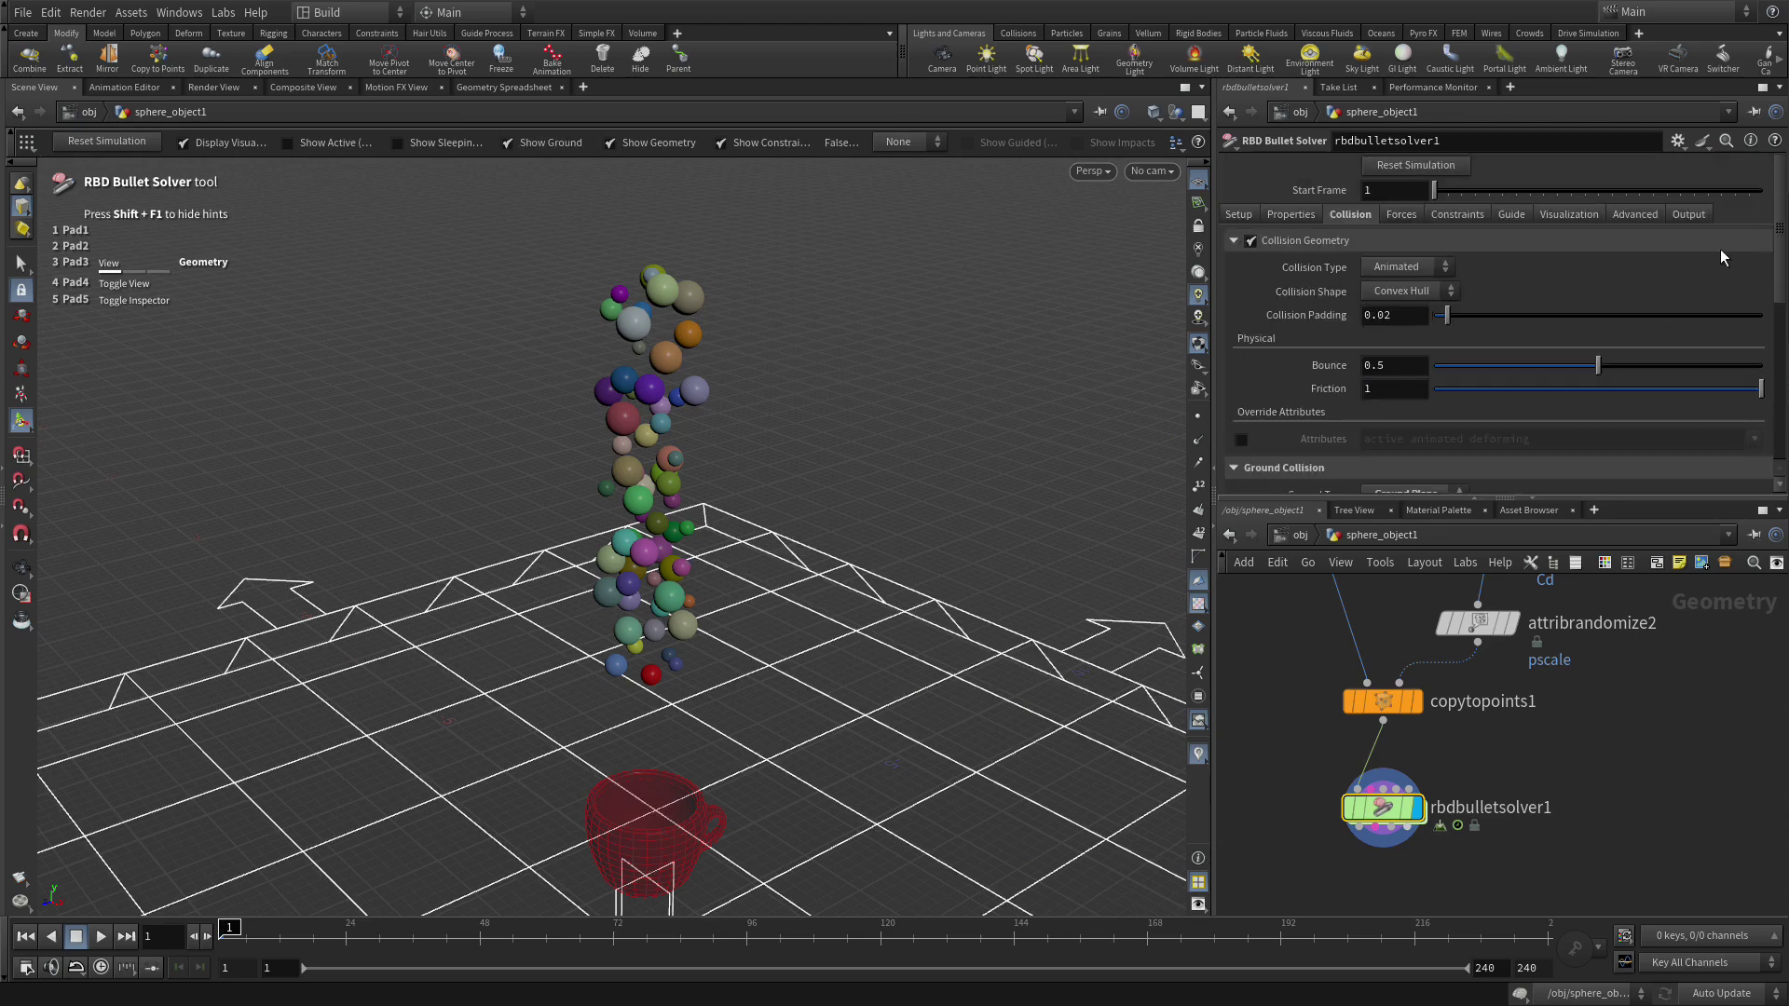
click(1566, 214)
scroll(1550, 328, down, 3)
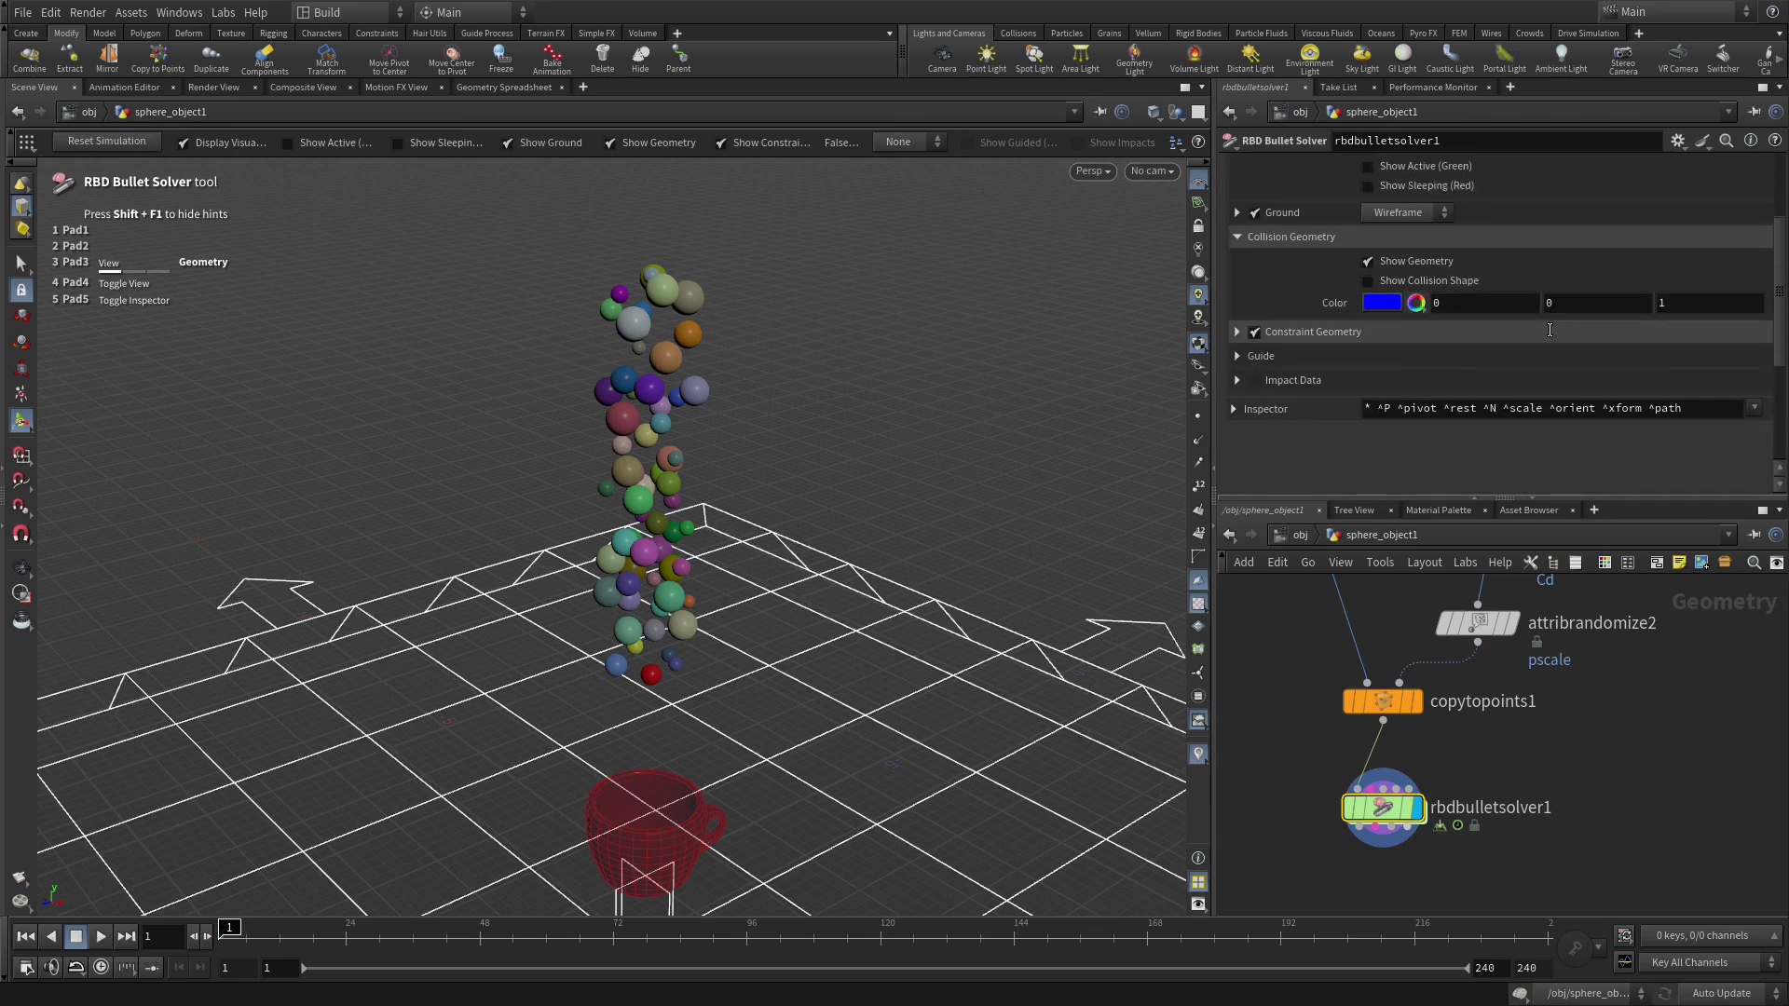
click(1254, 212)
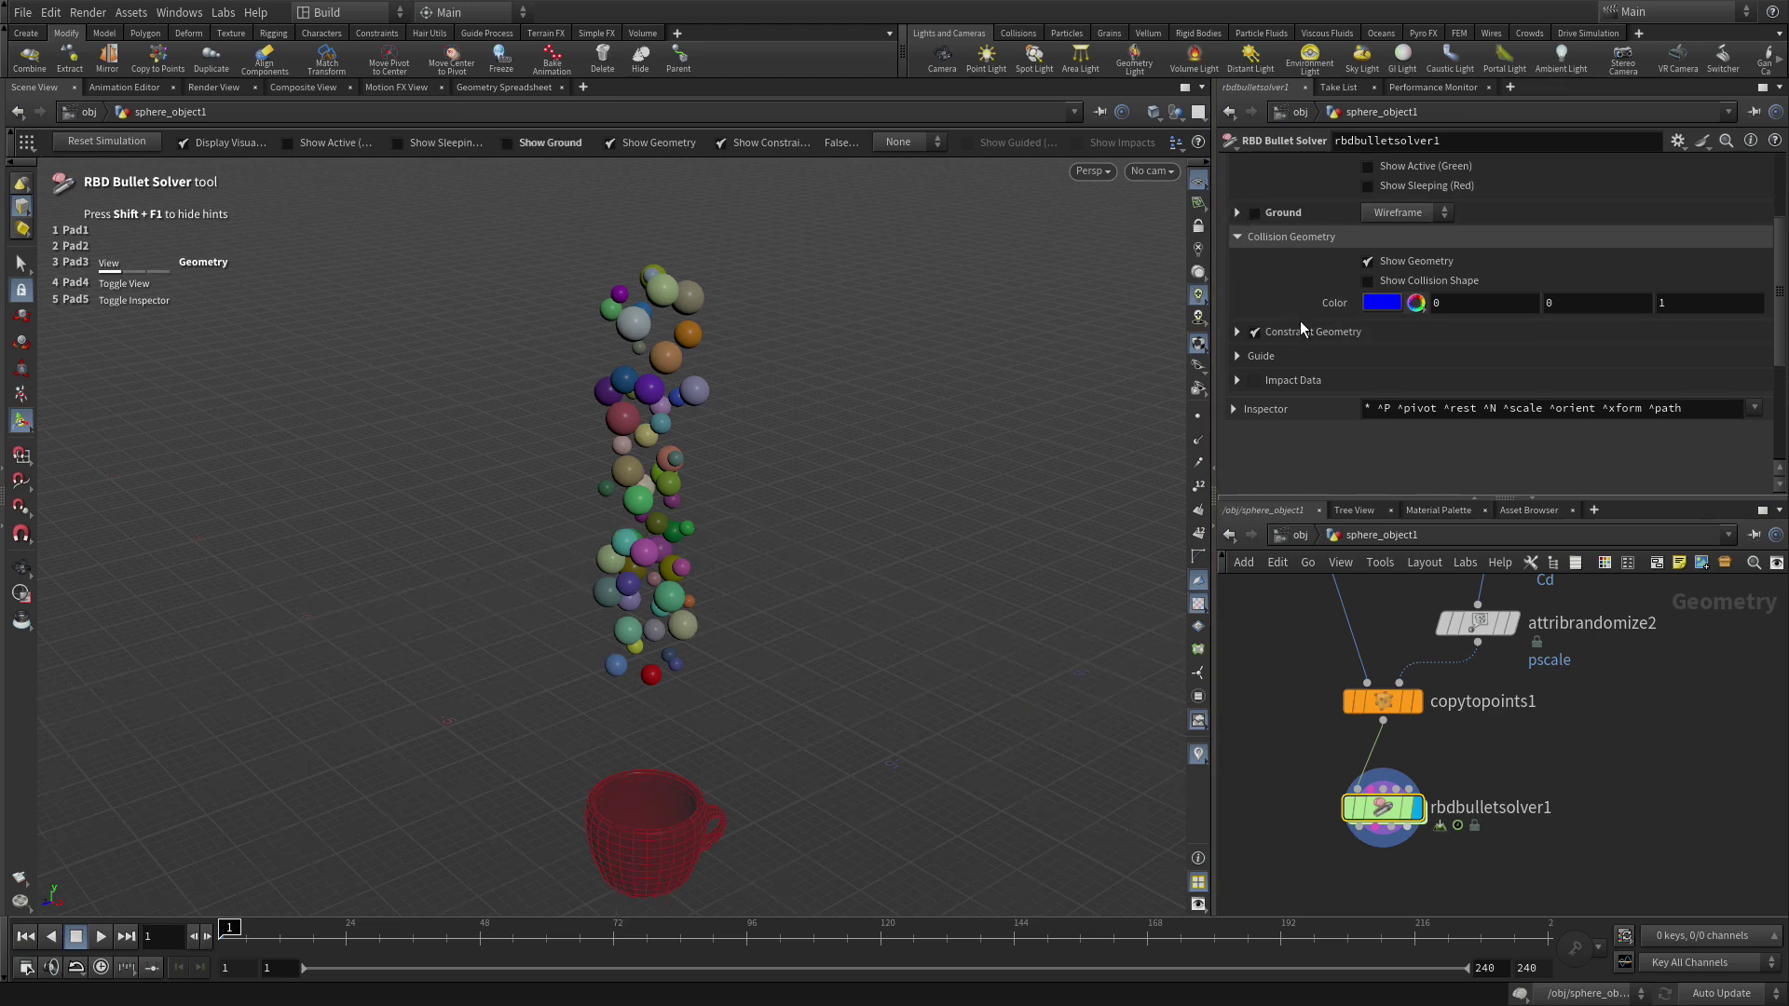
scroll(1298, 320, up, 3)
click(1346, 214)
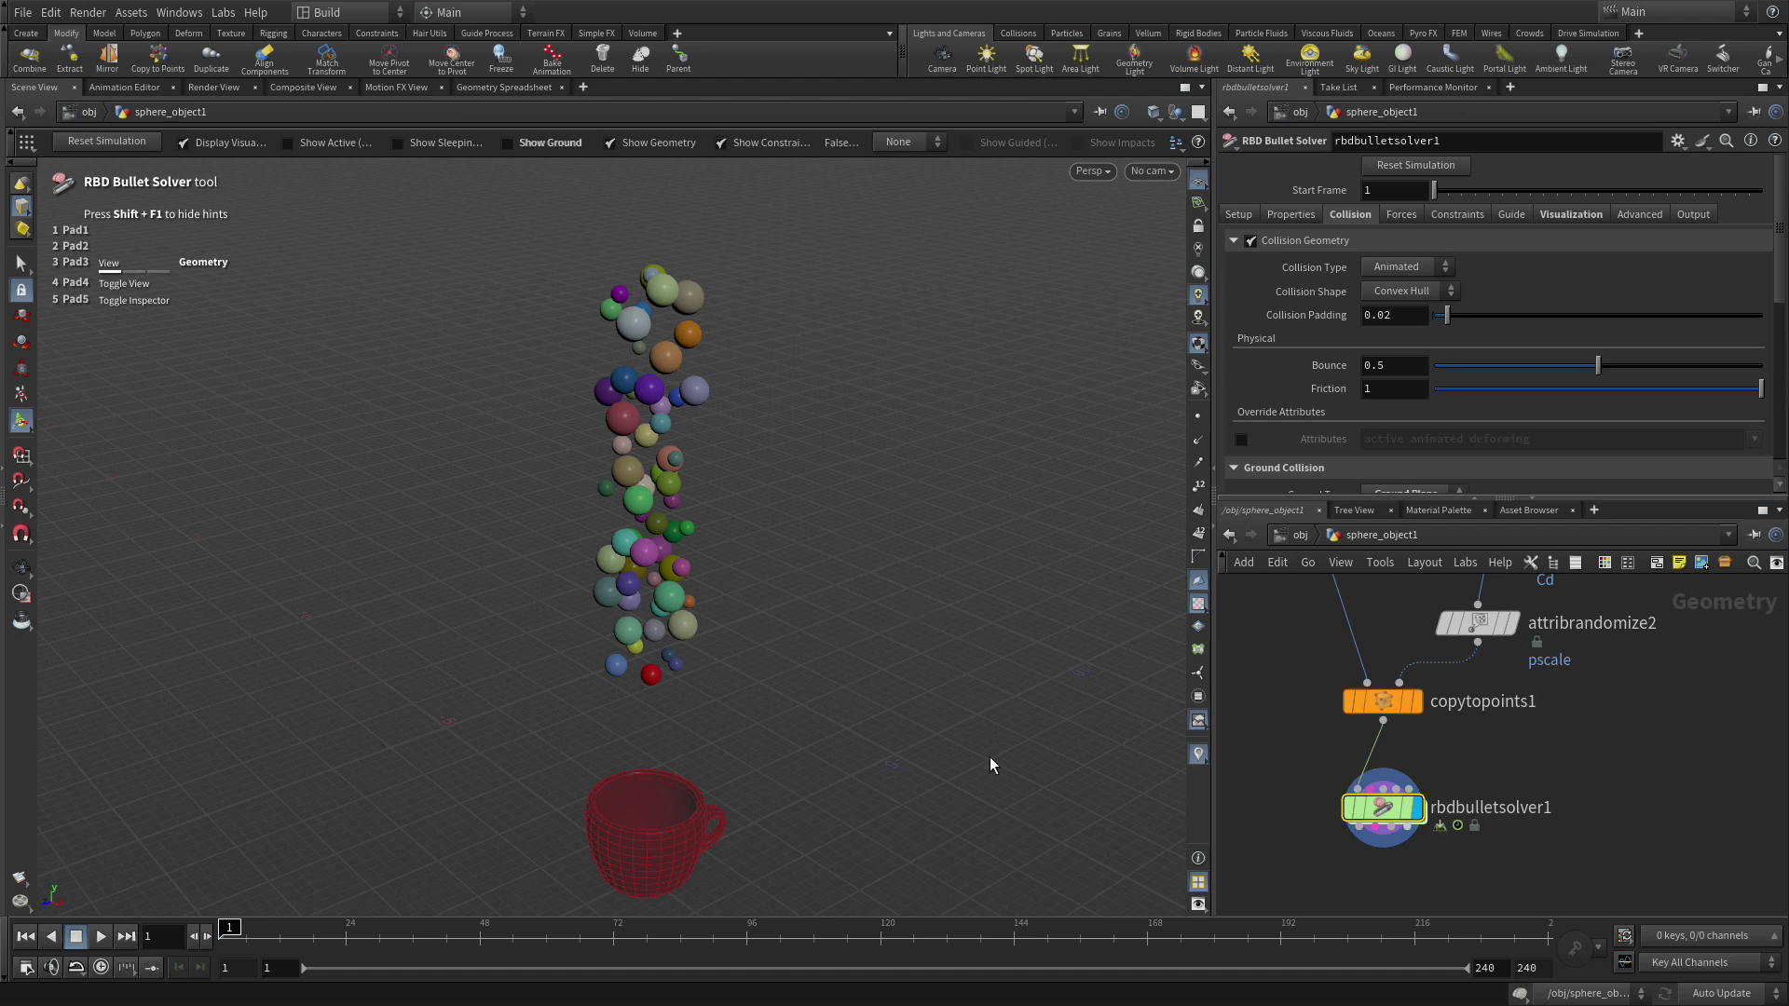
Play the falling-sphere simulation while reframing the cup, then stop and return to the first frame
click(104, 937)
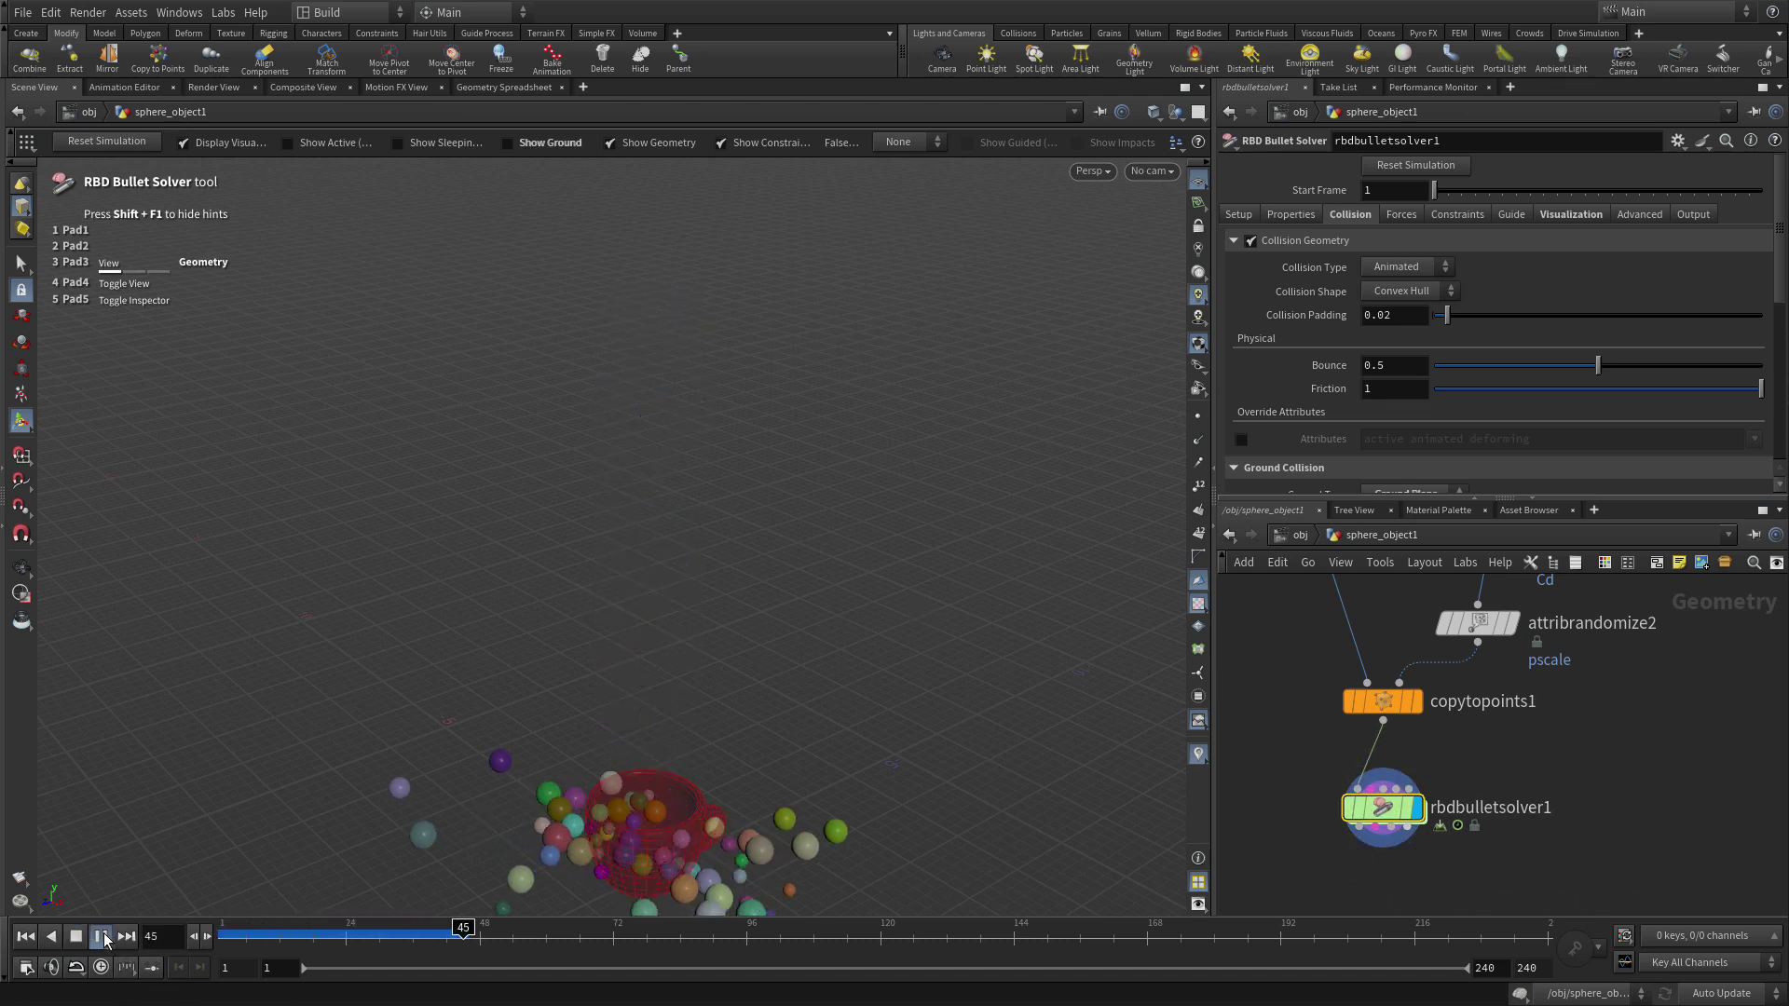
middle_drag(519, 695, 594, 482)
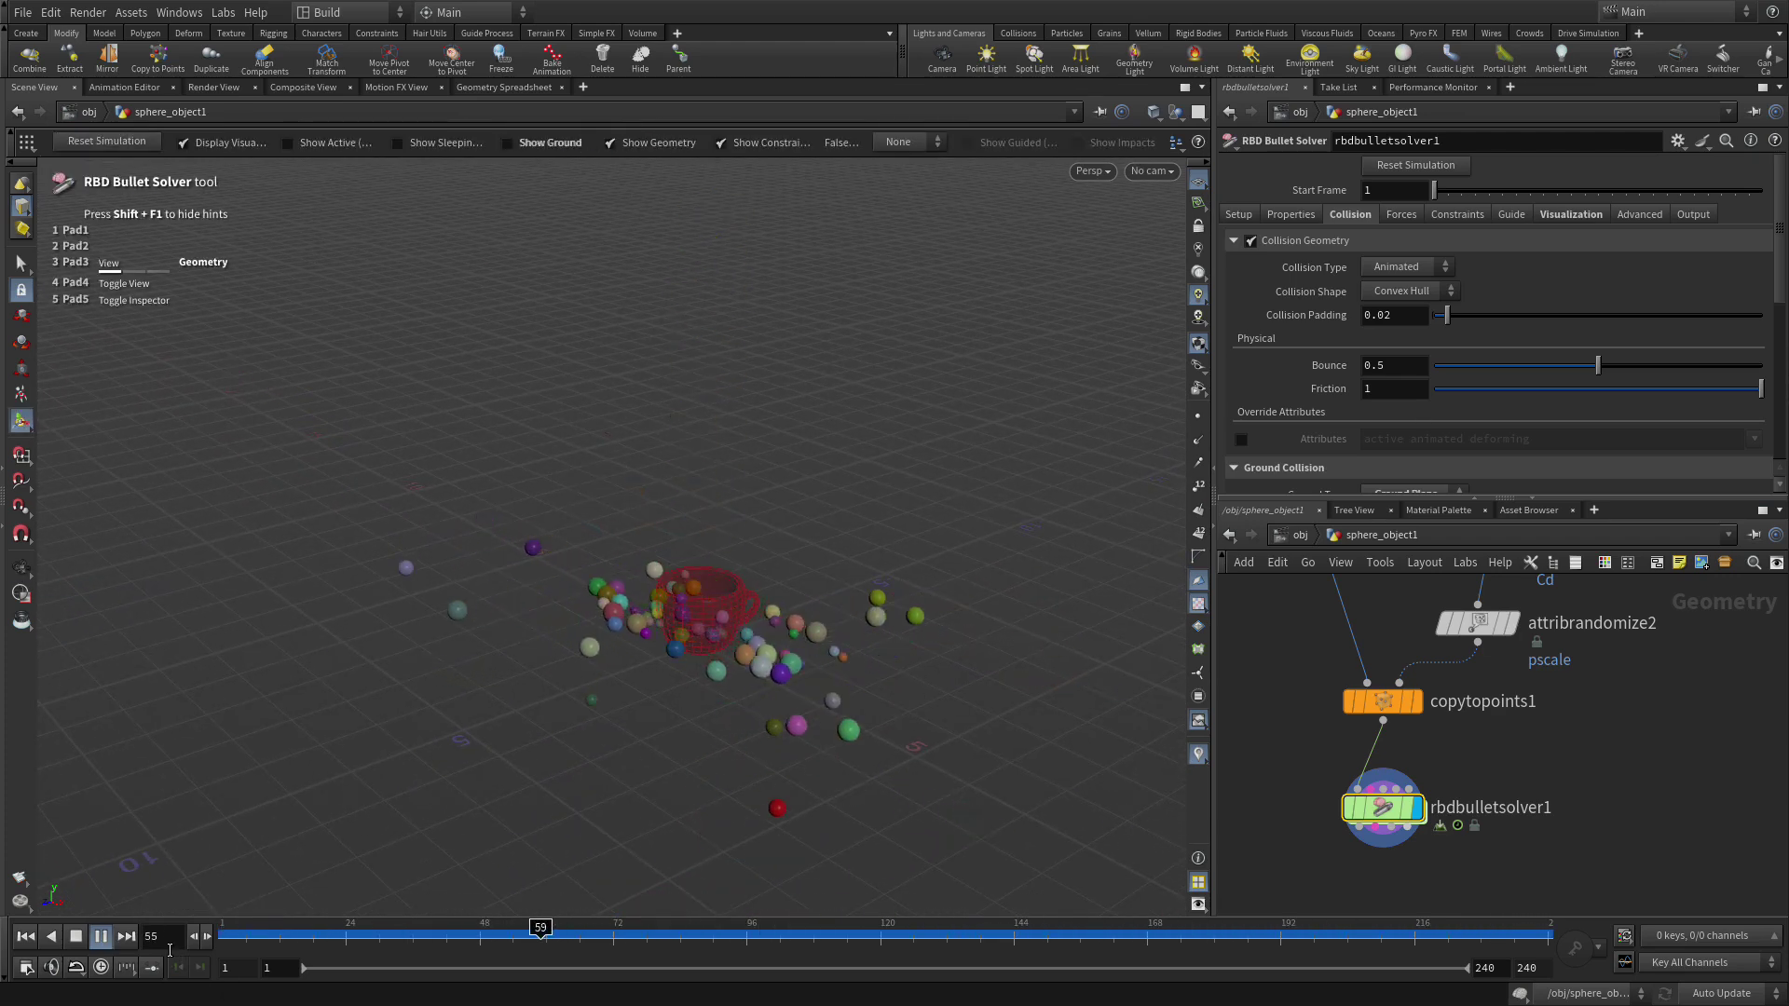
click(100, 936)
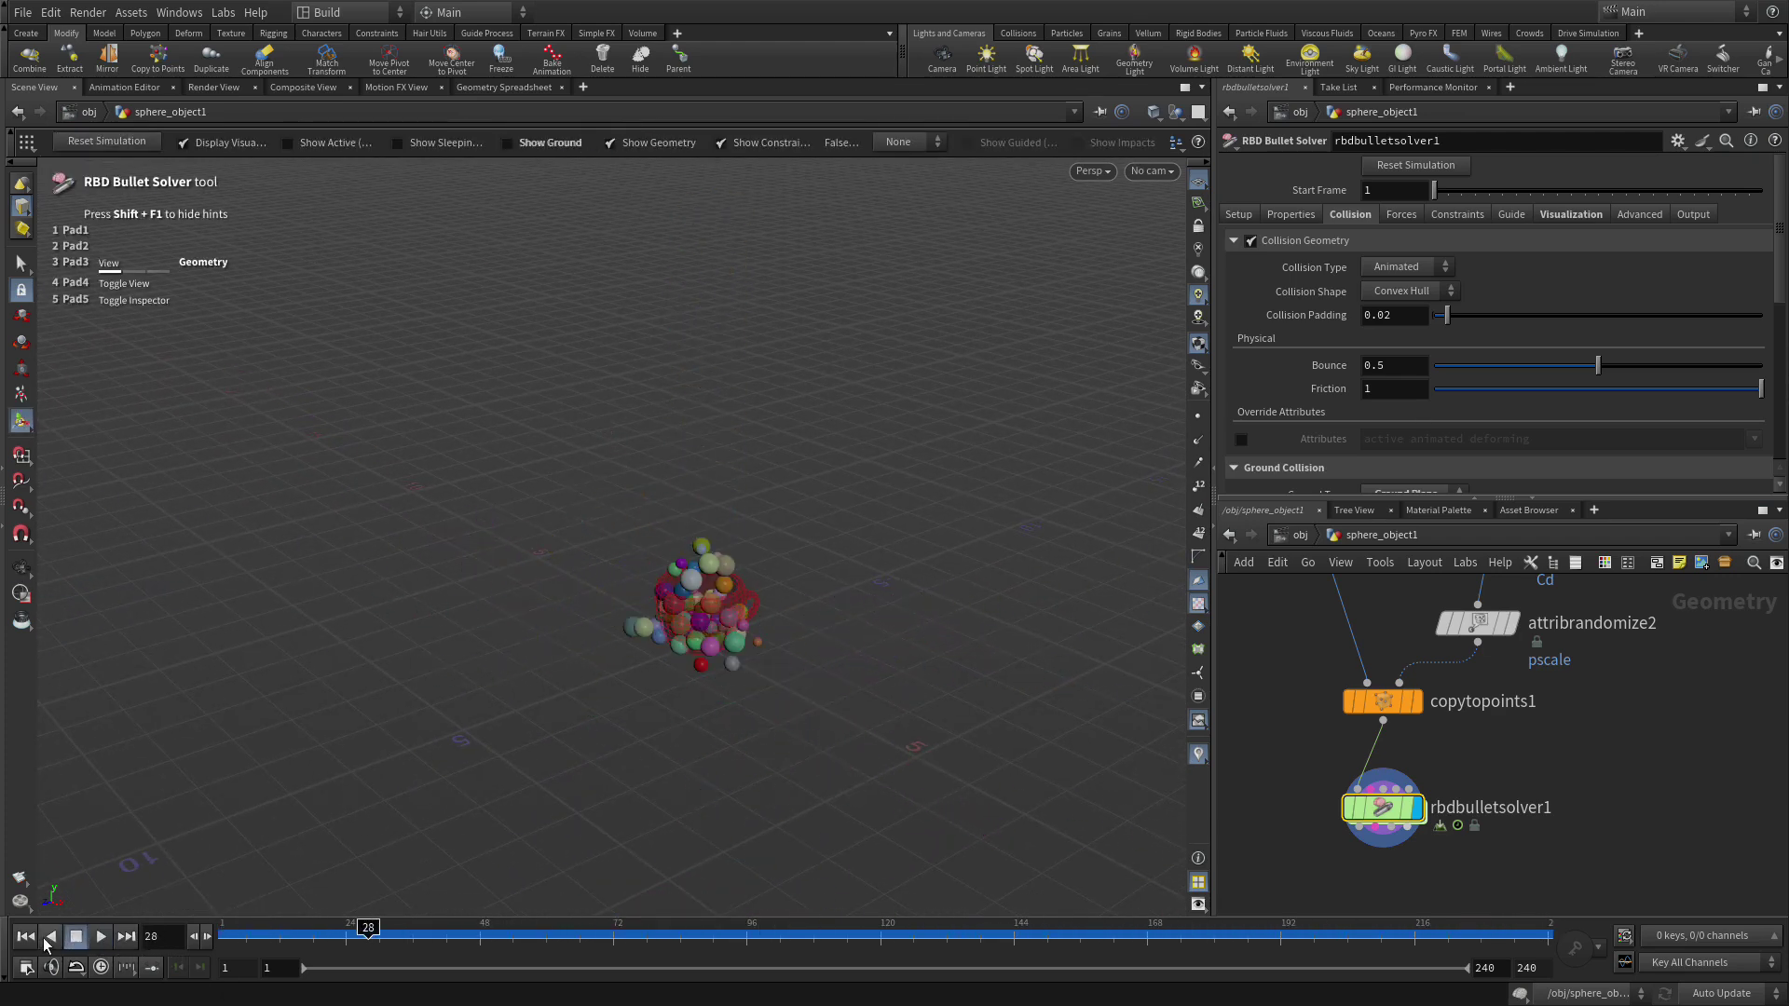
click(22, 937)
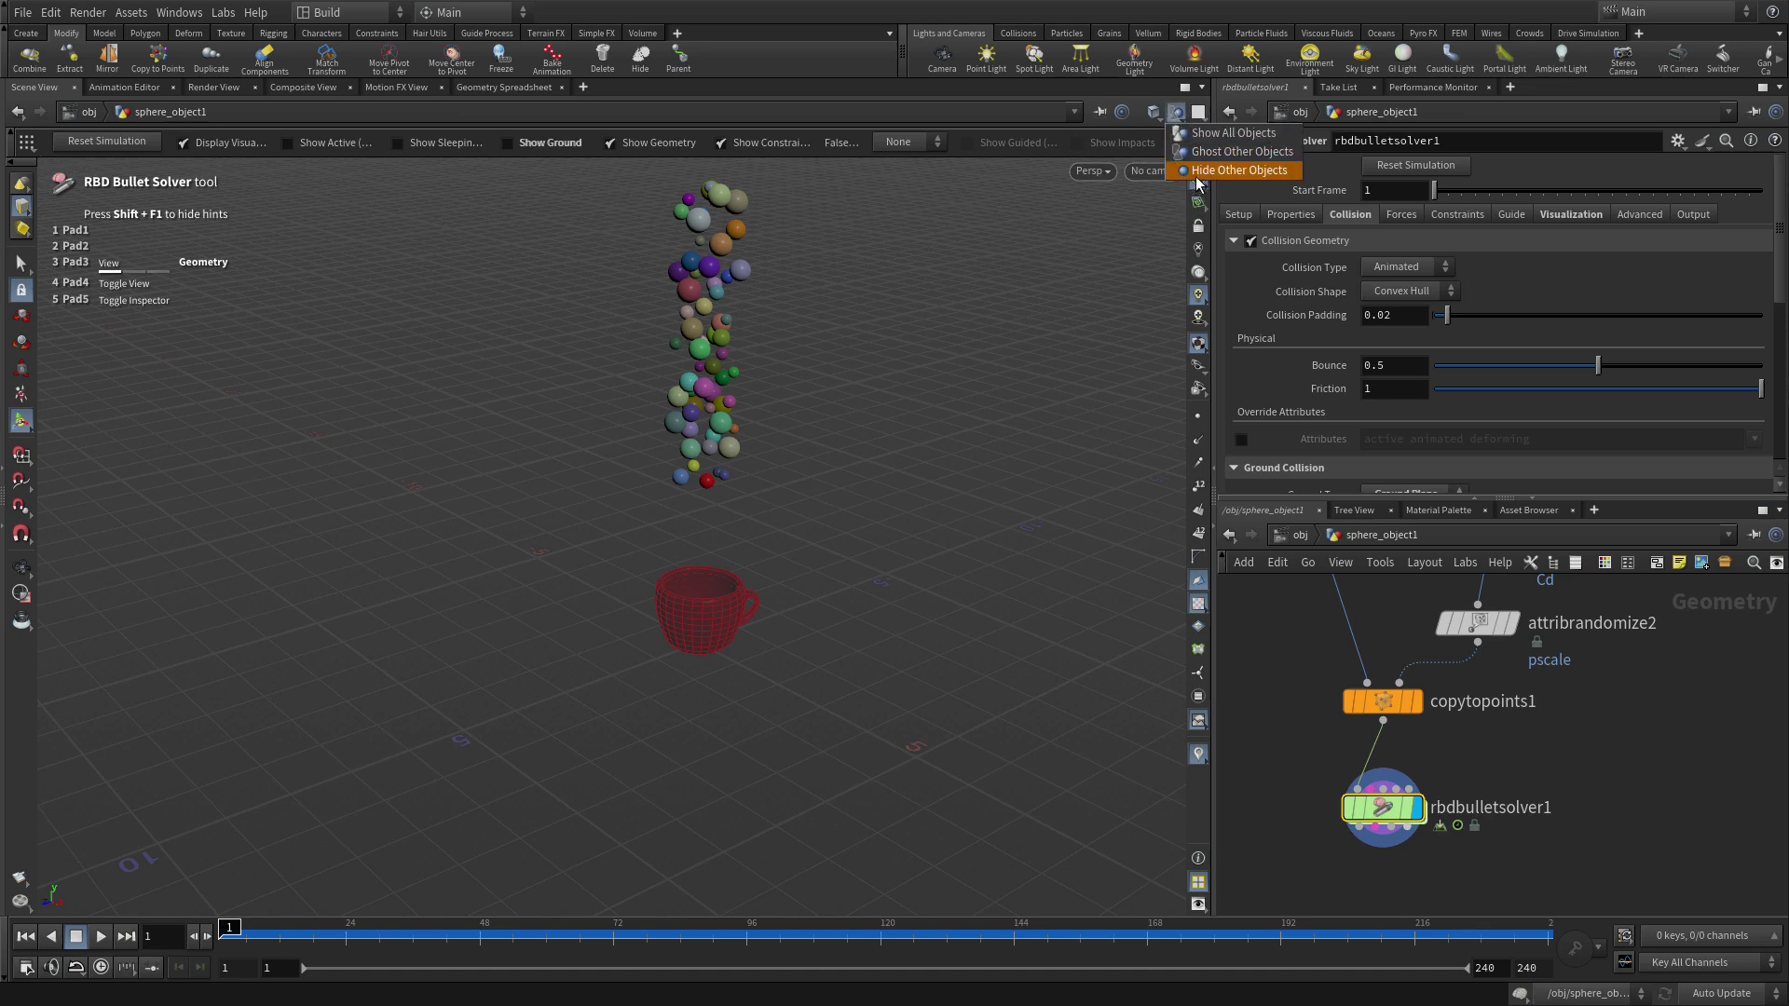
Hide the other objects in the viewport, then switch to showing all objects
click(1199, 182)
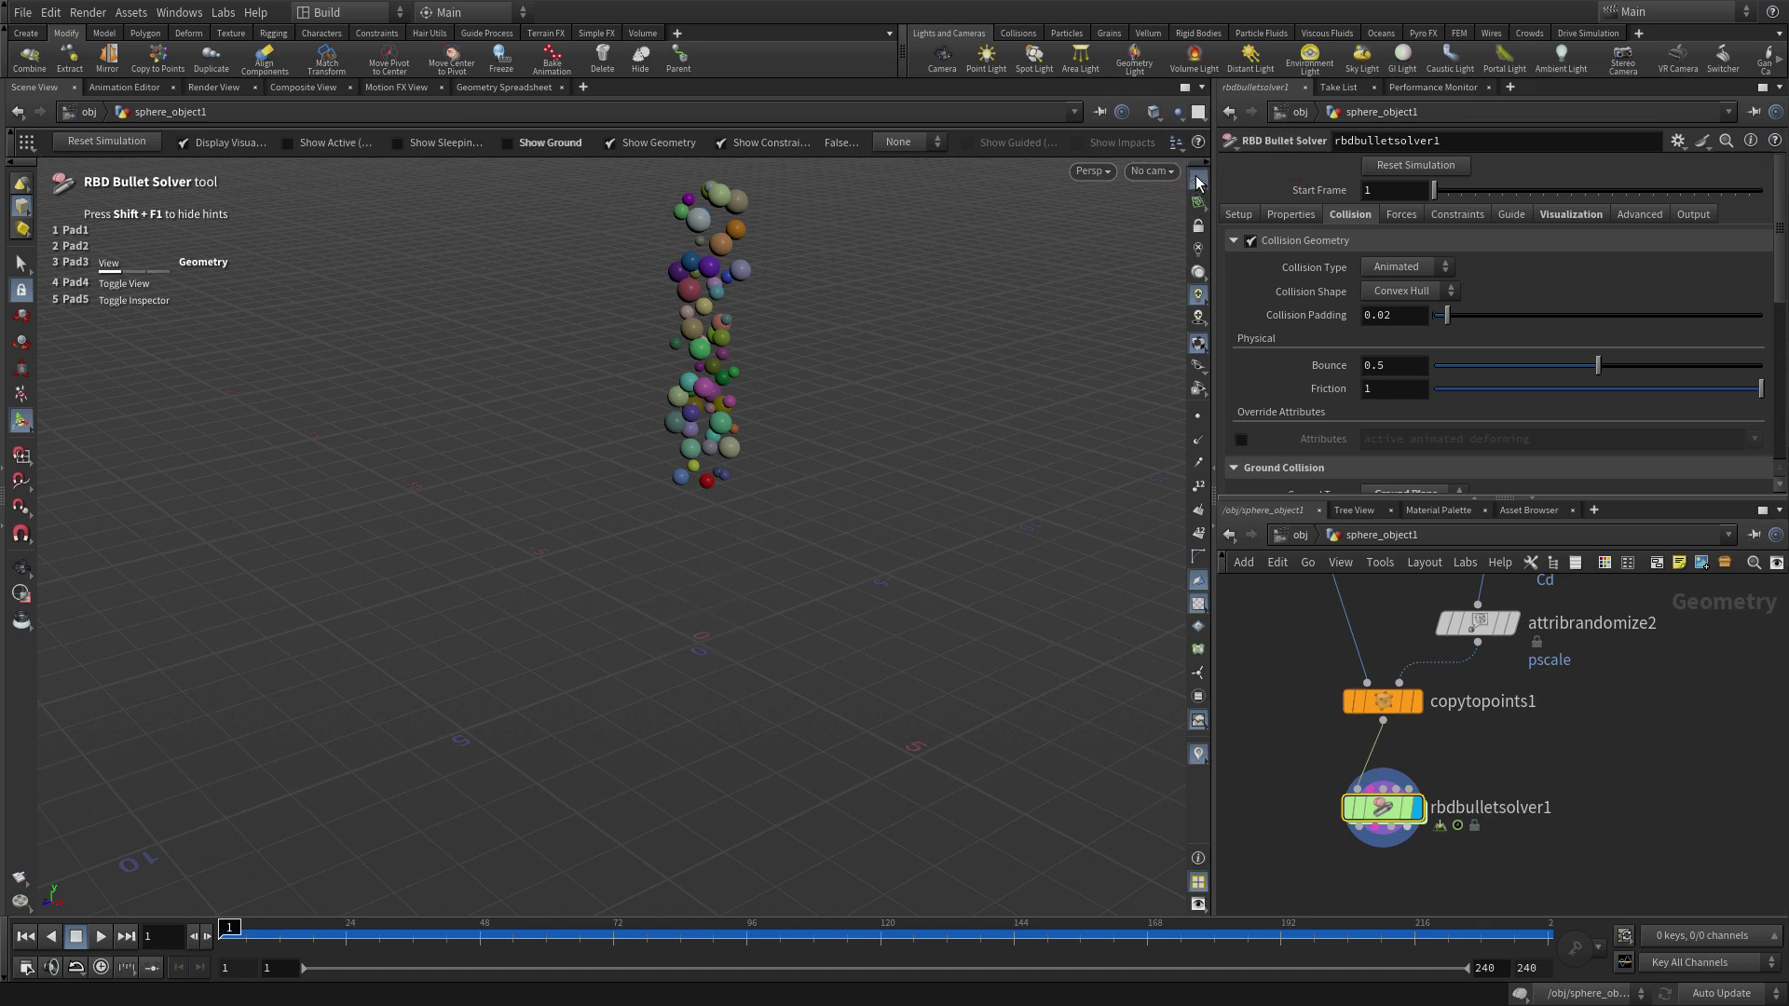
click(1155, 113)
click(1178, 113)
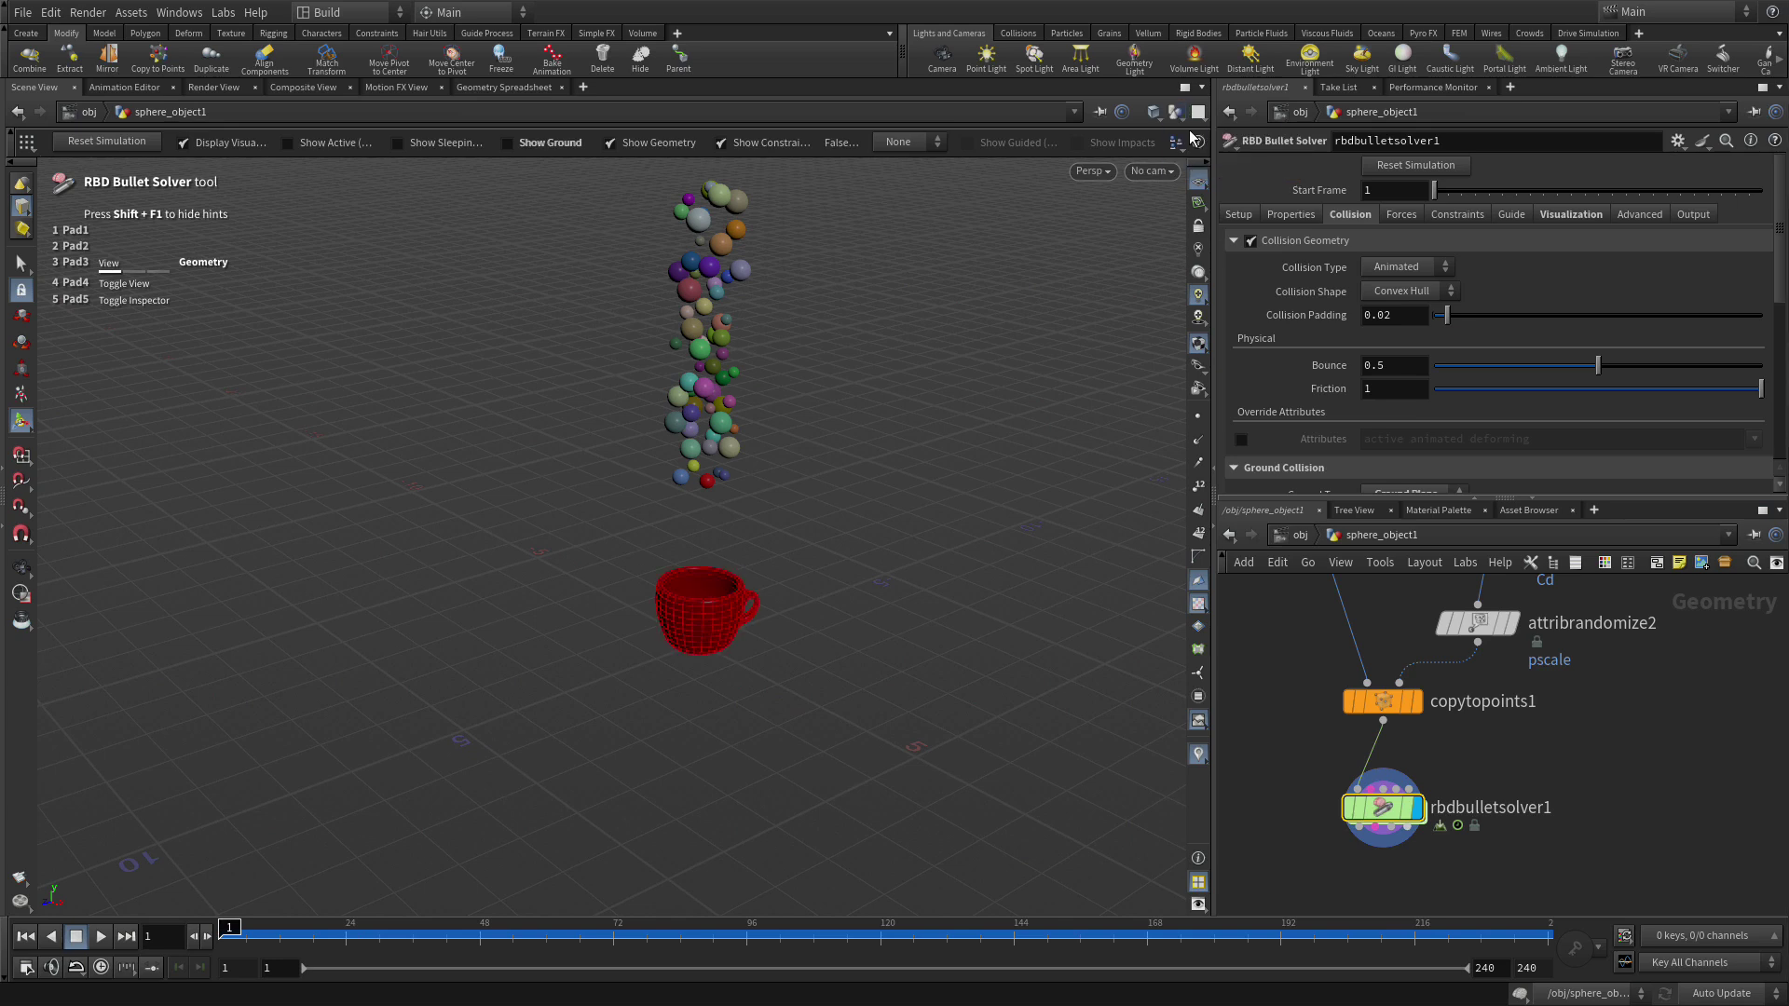
Play the simulation with all objects shown, return to the first frame and set the other objects to ghosted
click(102, 937)
click(102, 937)
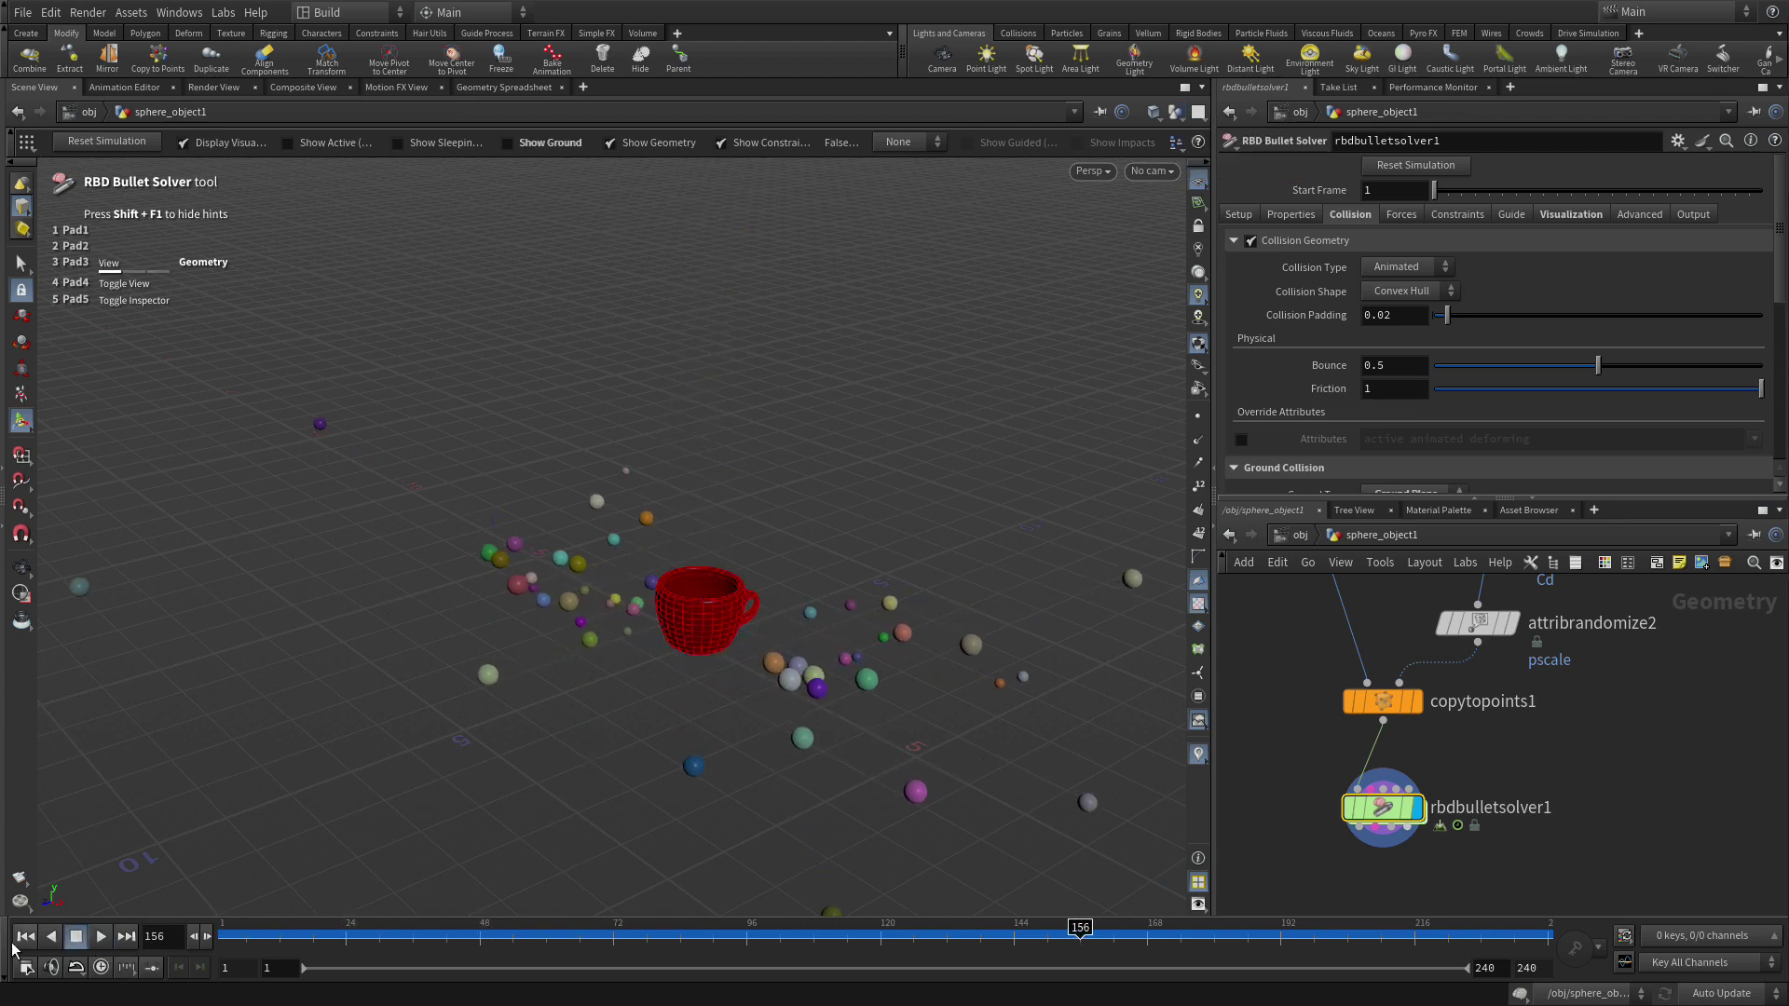
click(25, 936)
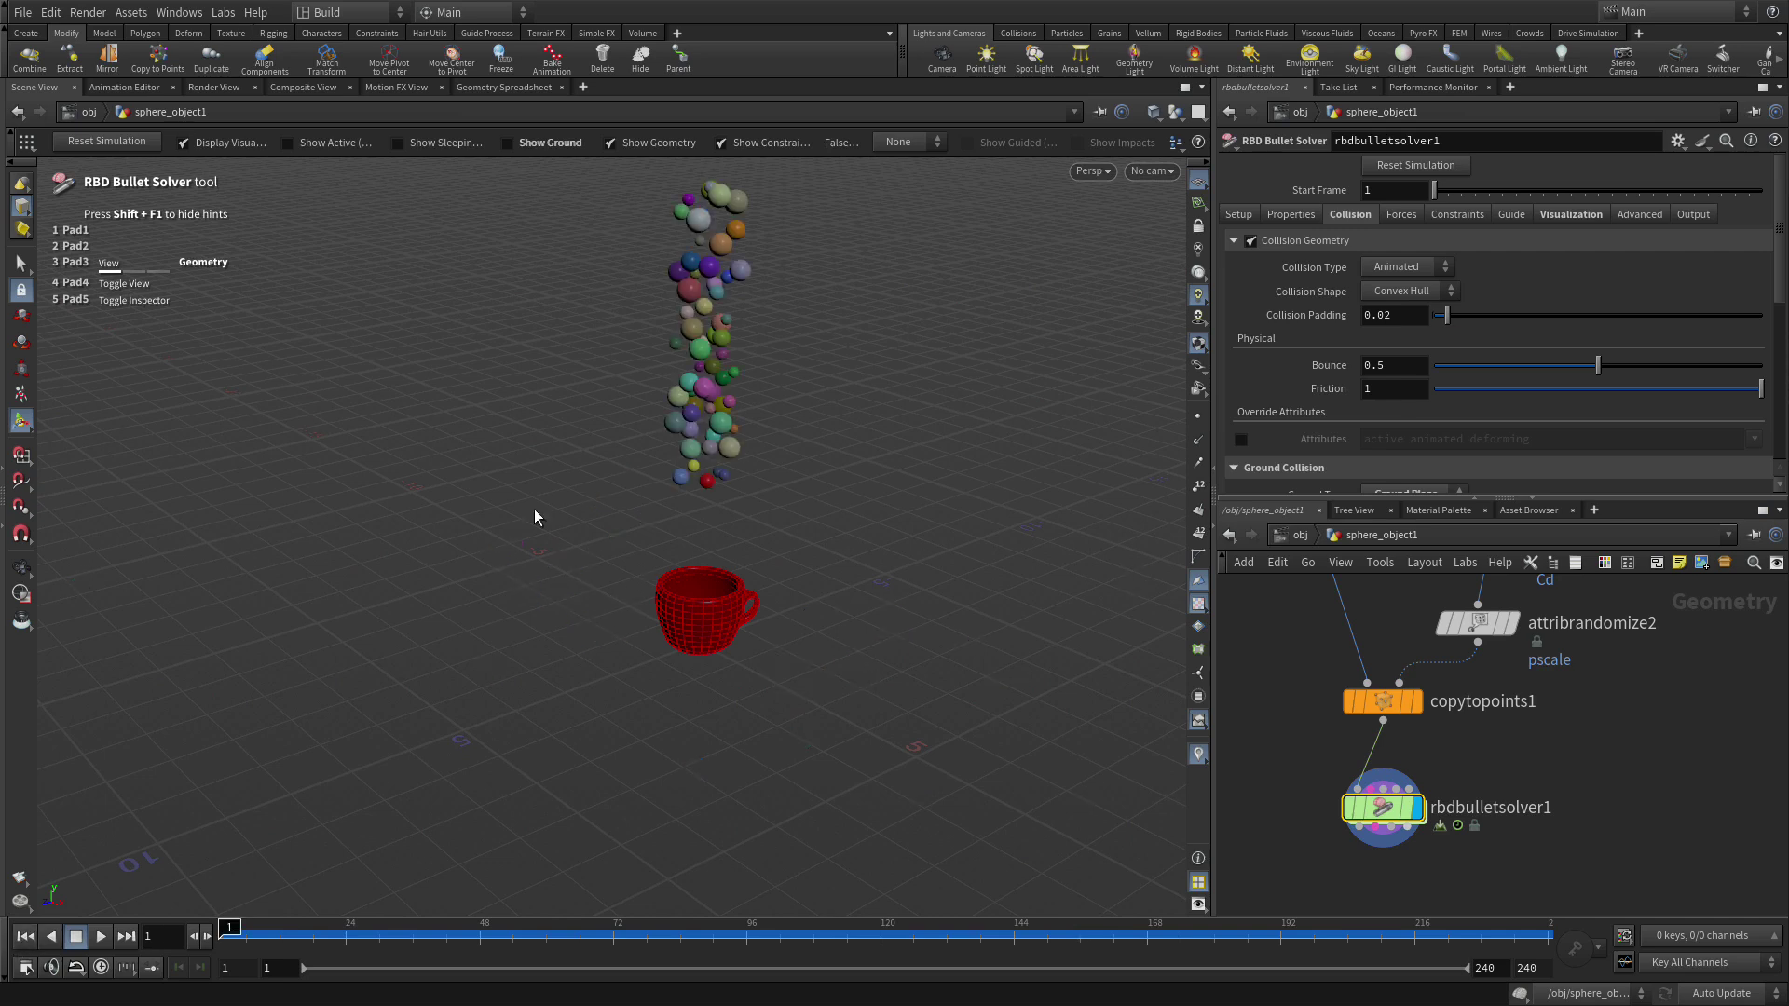
click(1153, 112)
click(1198, 151)
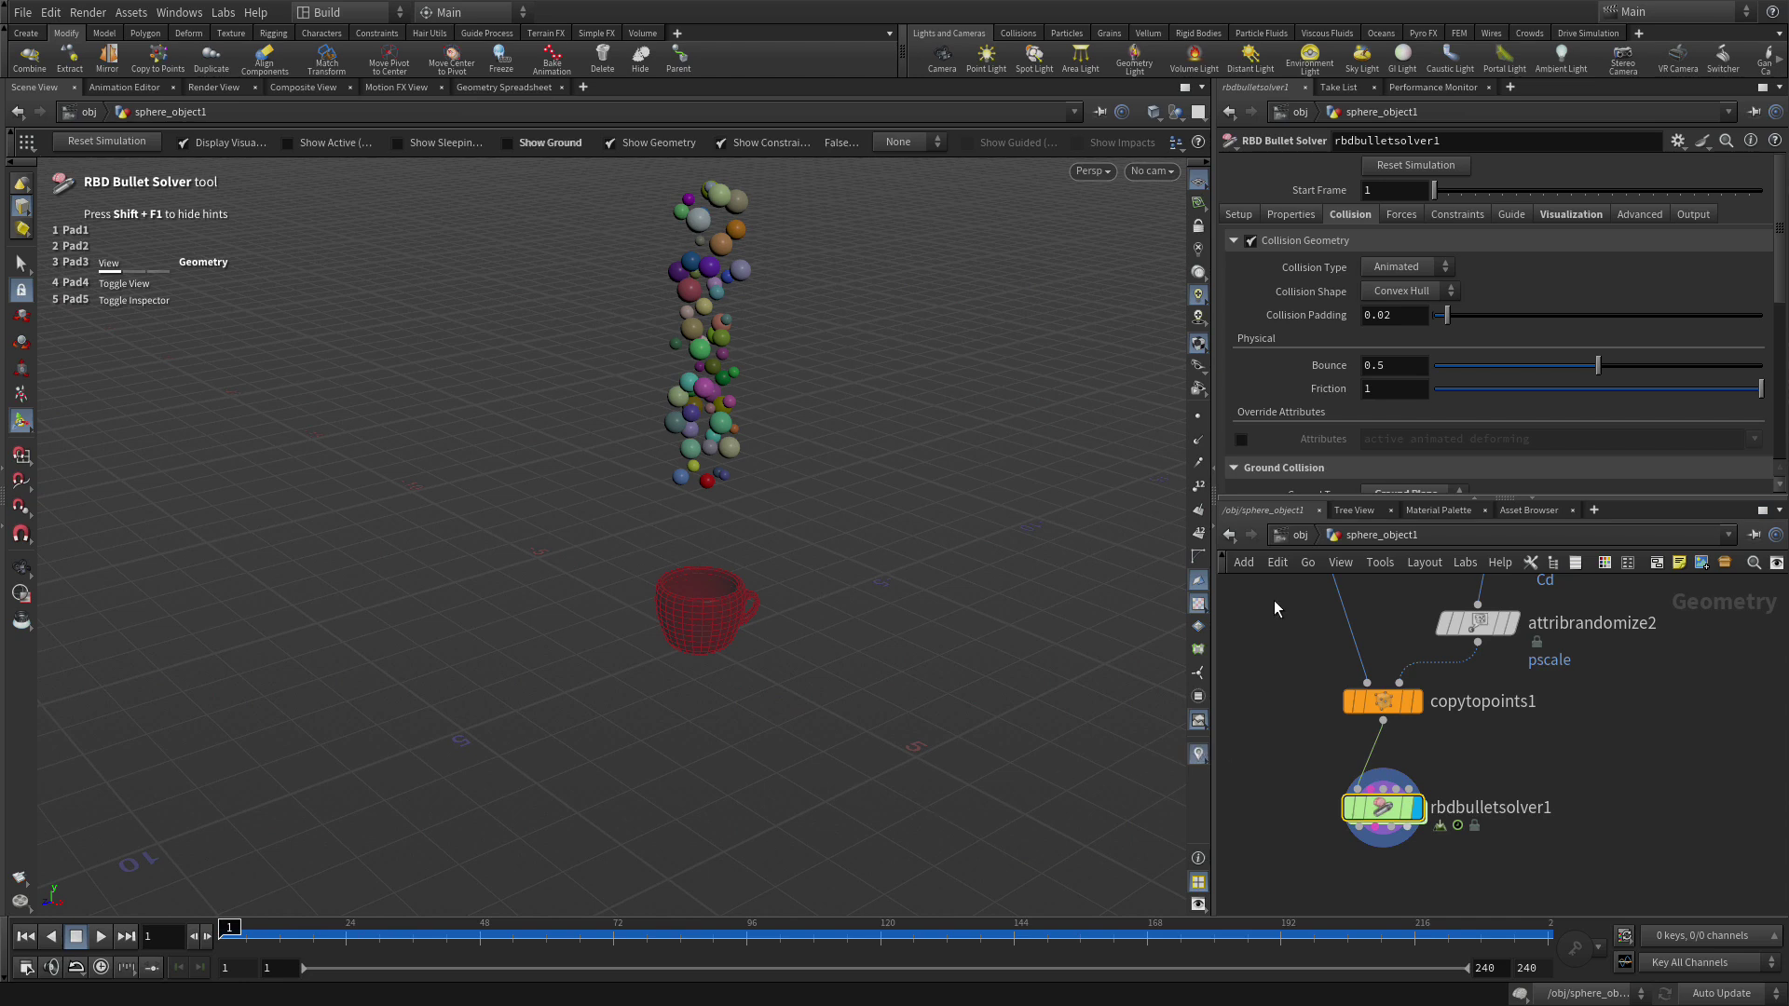
Extract the cup's geometry into a new object and combine that object with sphere_object1 at the object level
click(1300, 535)
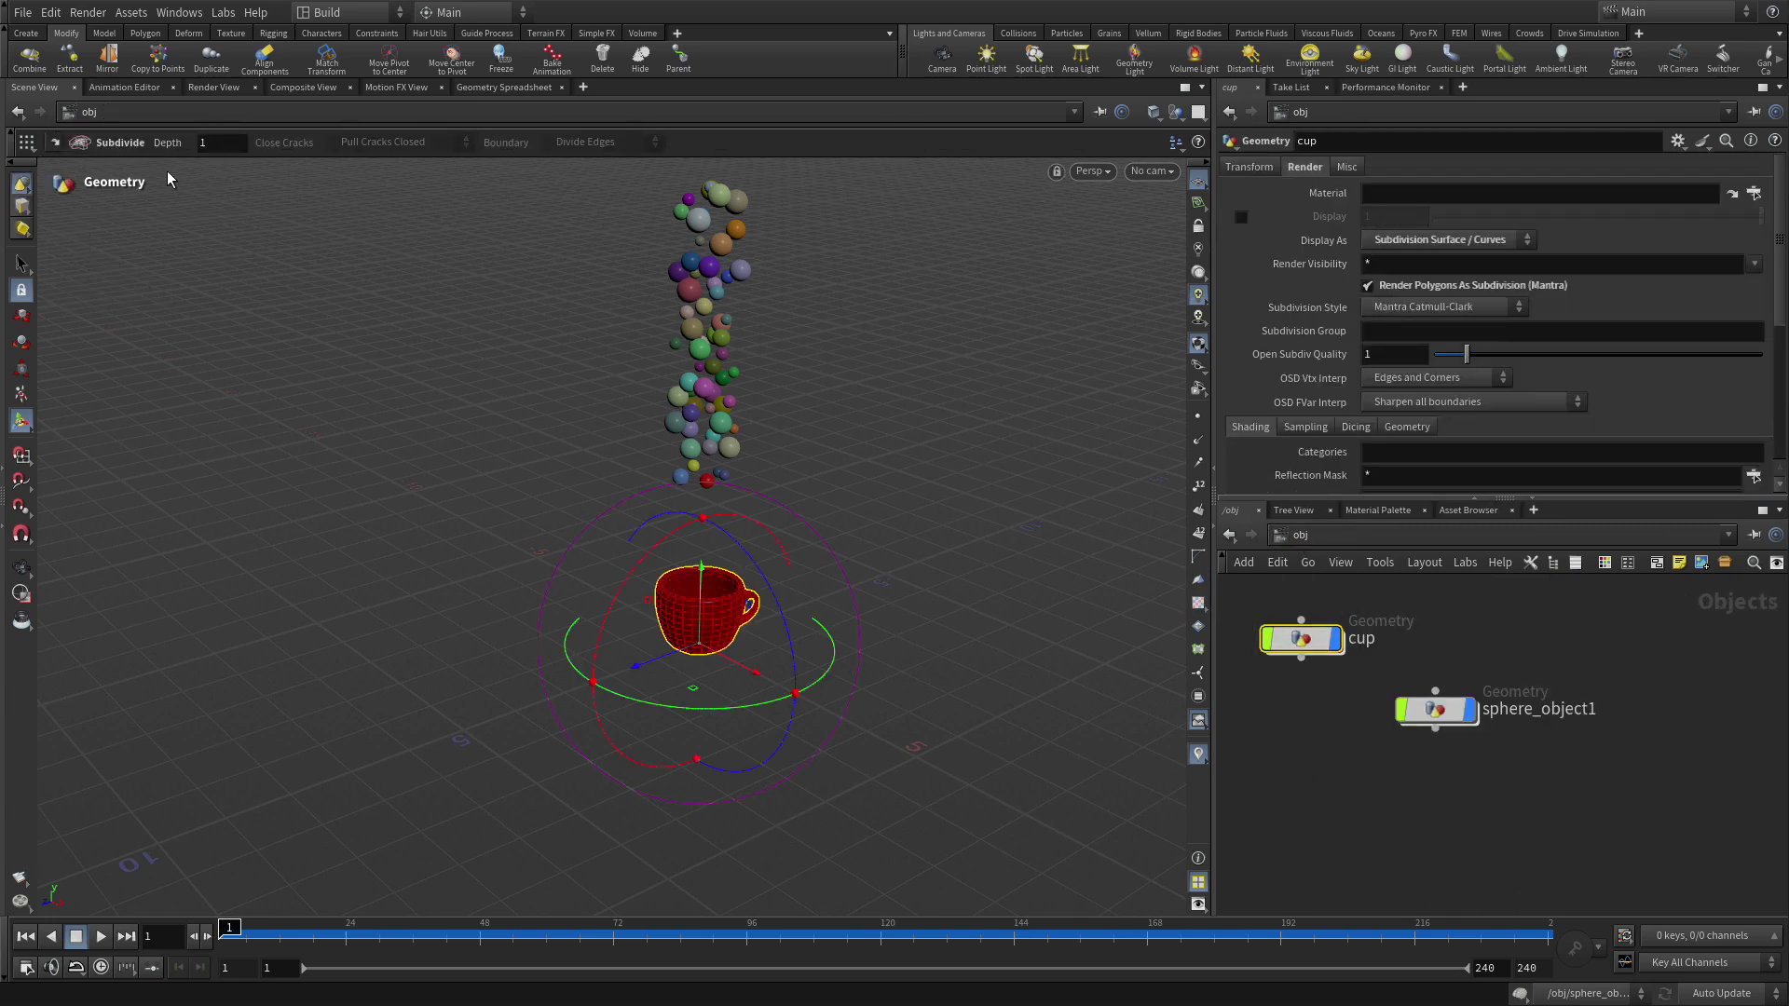
click(69, 56)
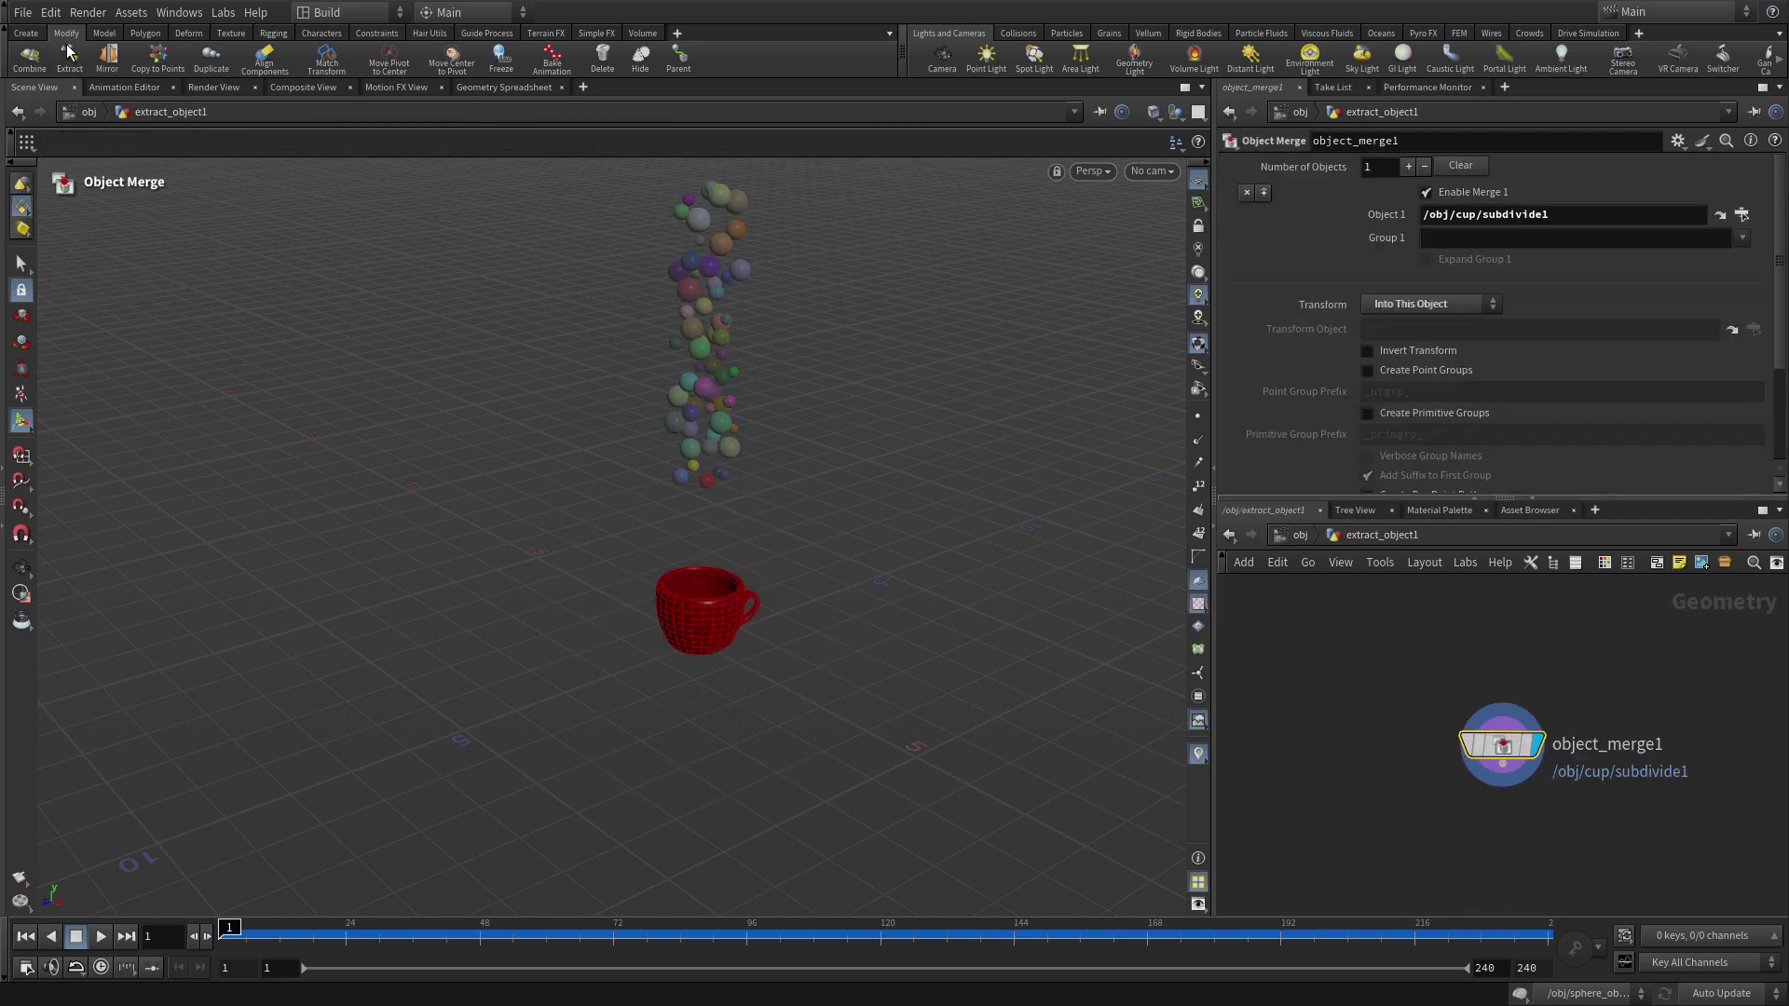
click(1293, 535)
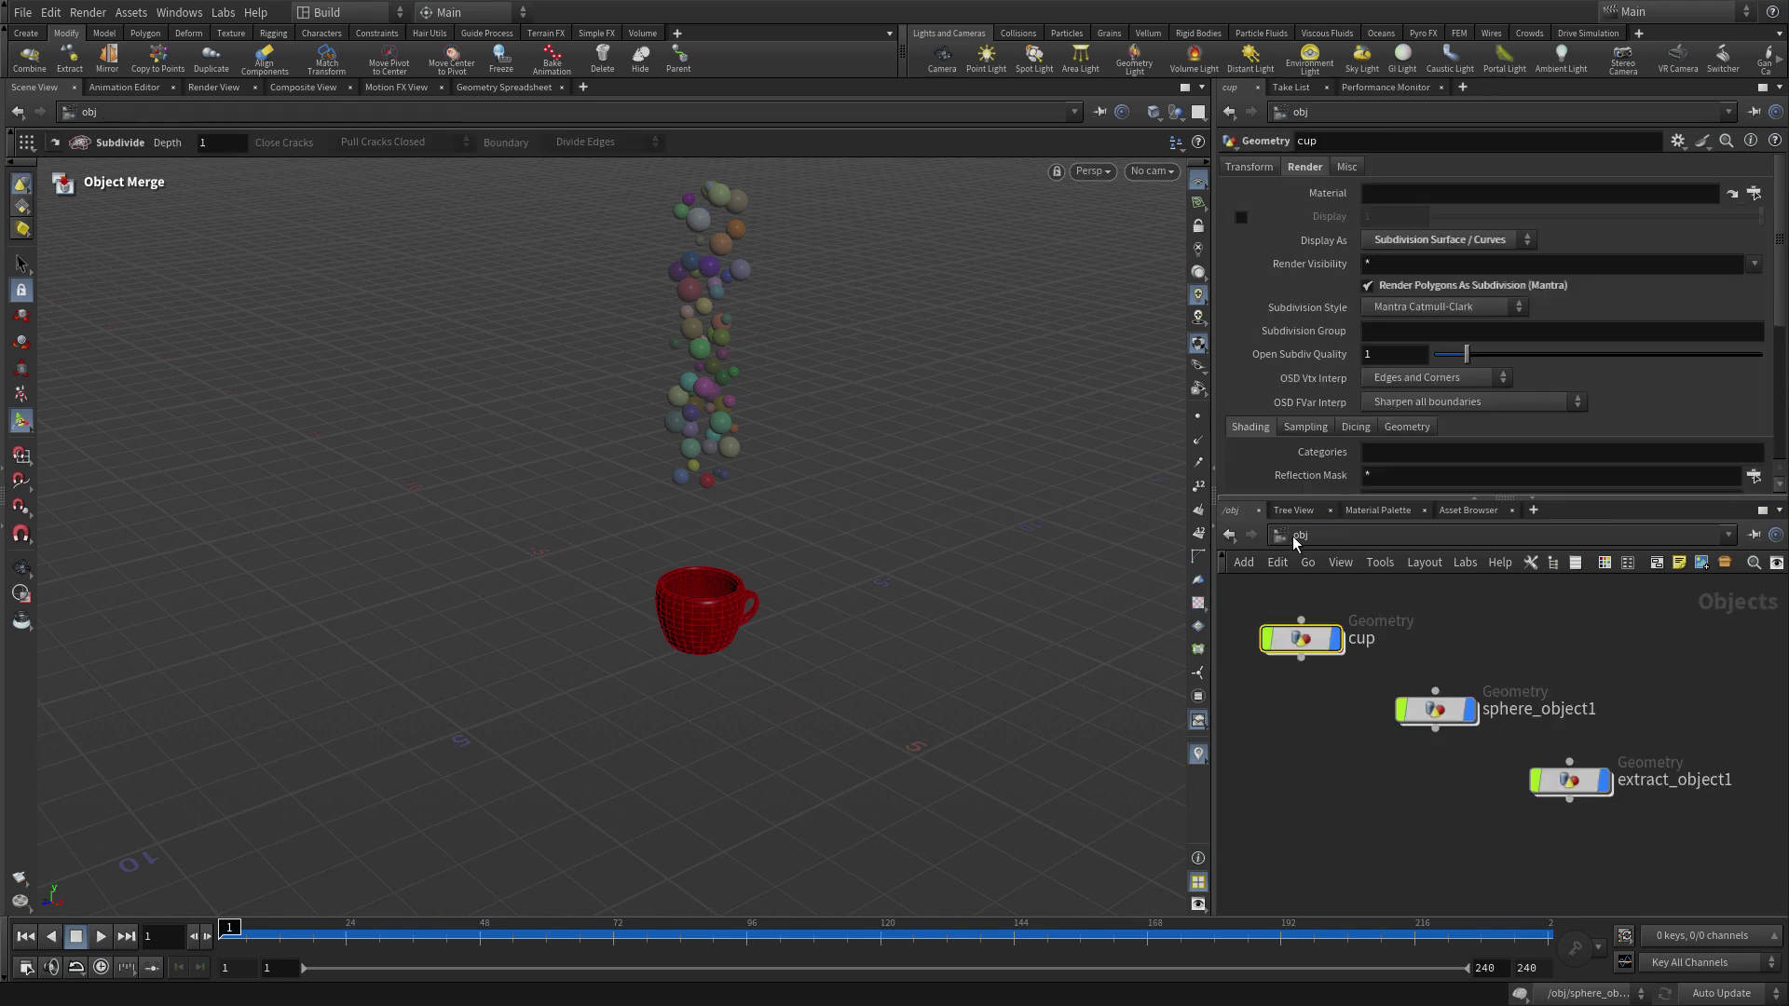
drag(1647, 843, 1372, 687)
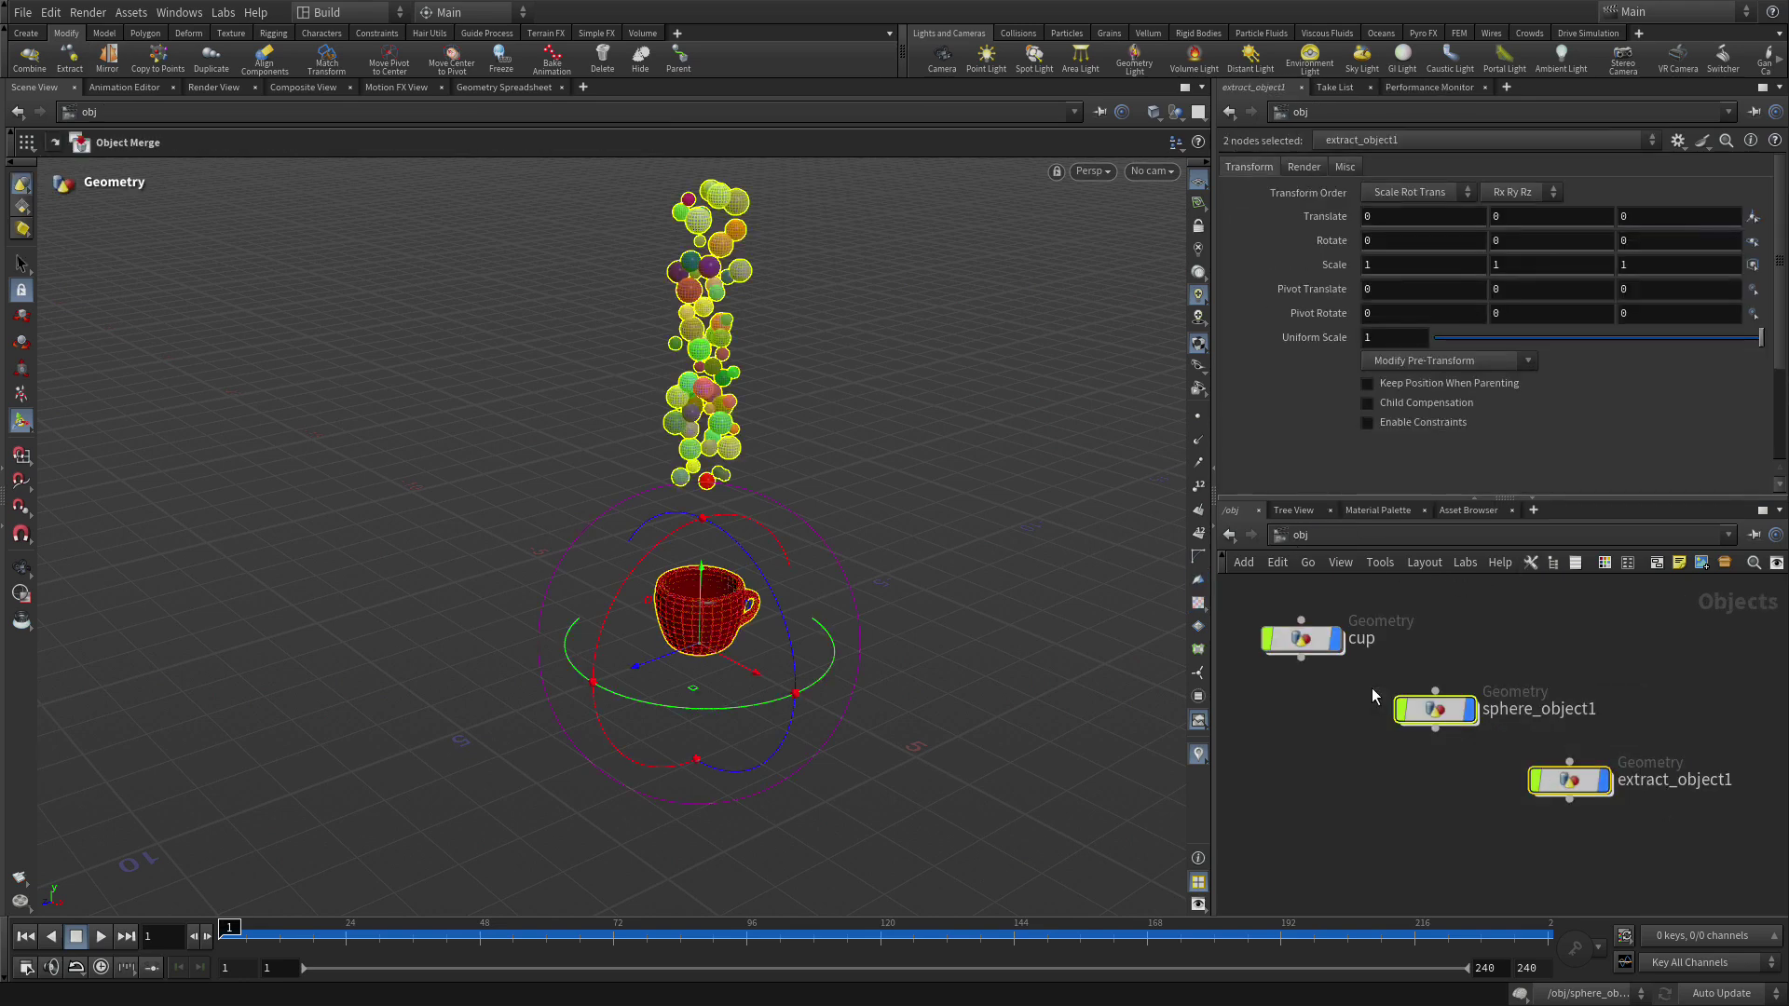
click(29, 56)
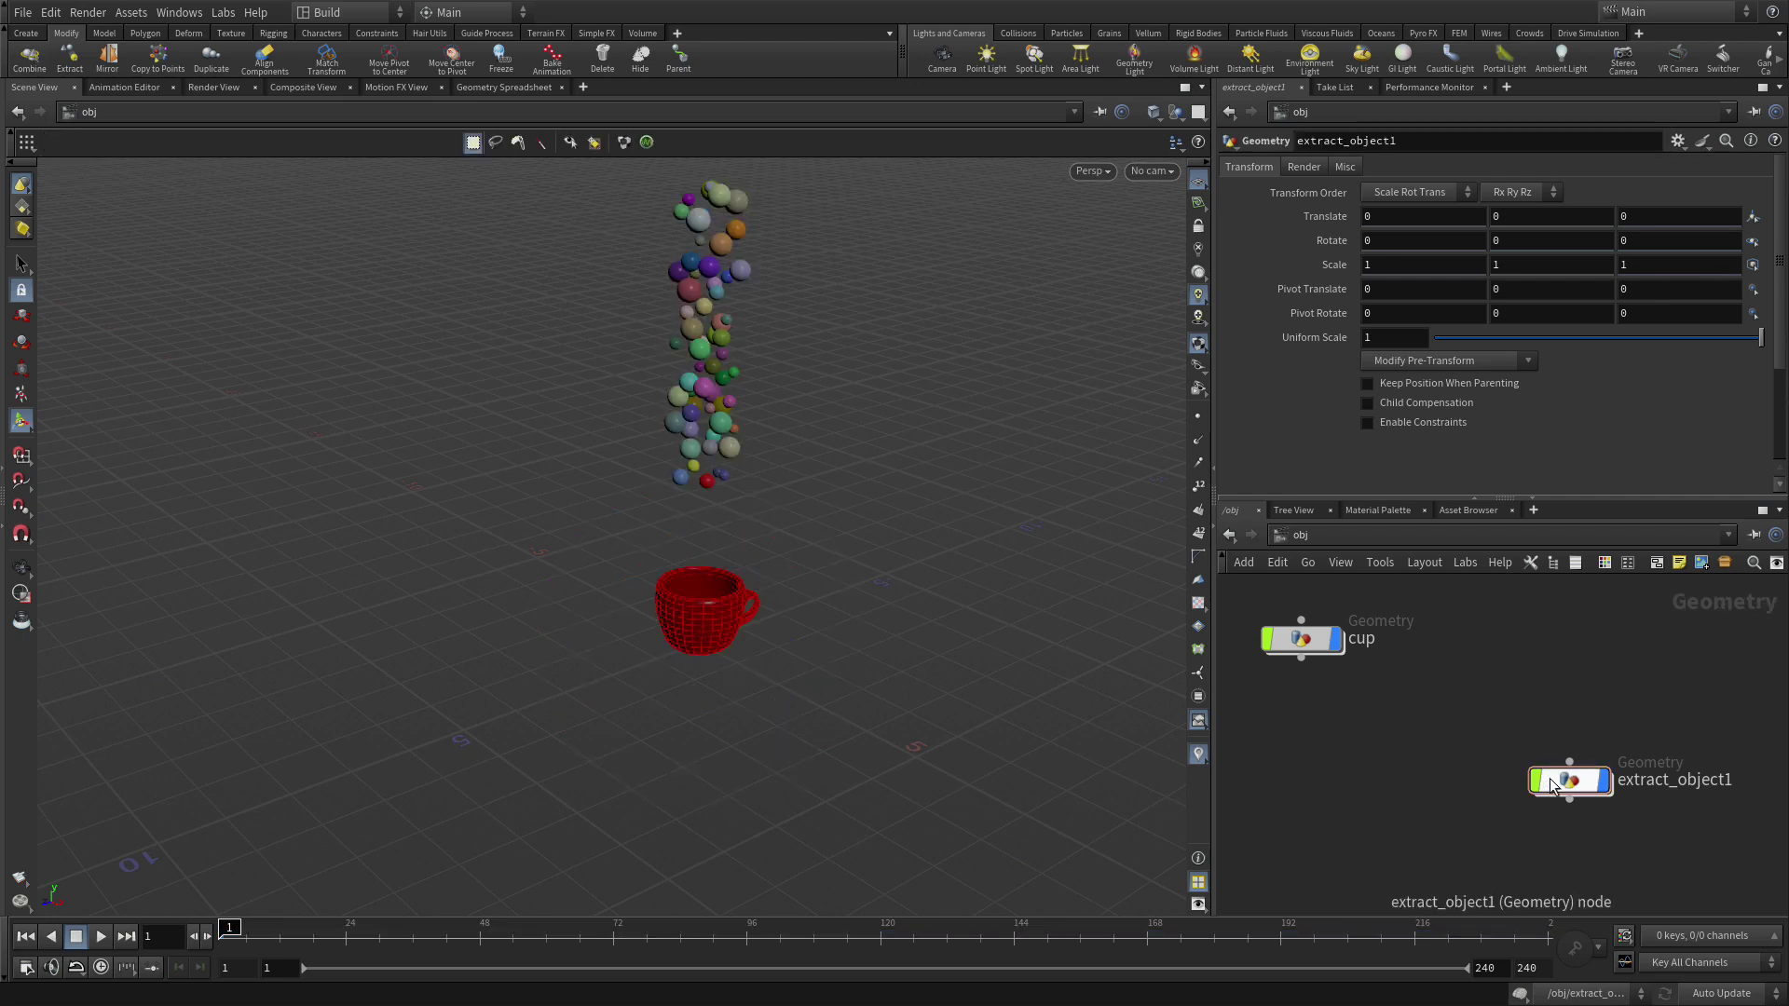
Move the combined object's node closer to the cup node and rename it gumballs
drag(1641, 790, 1490, 722)
double_click(1481, 714)
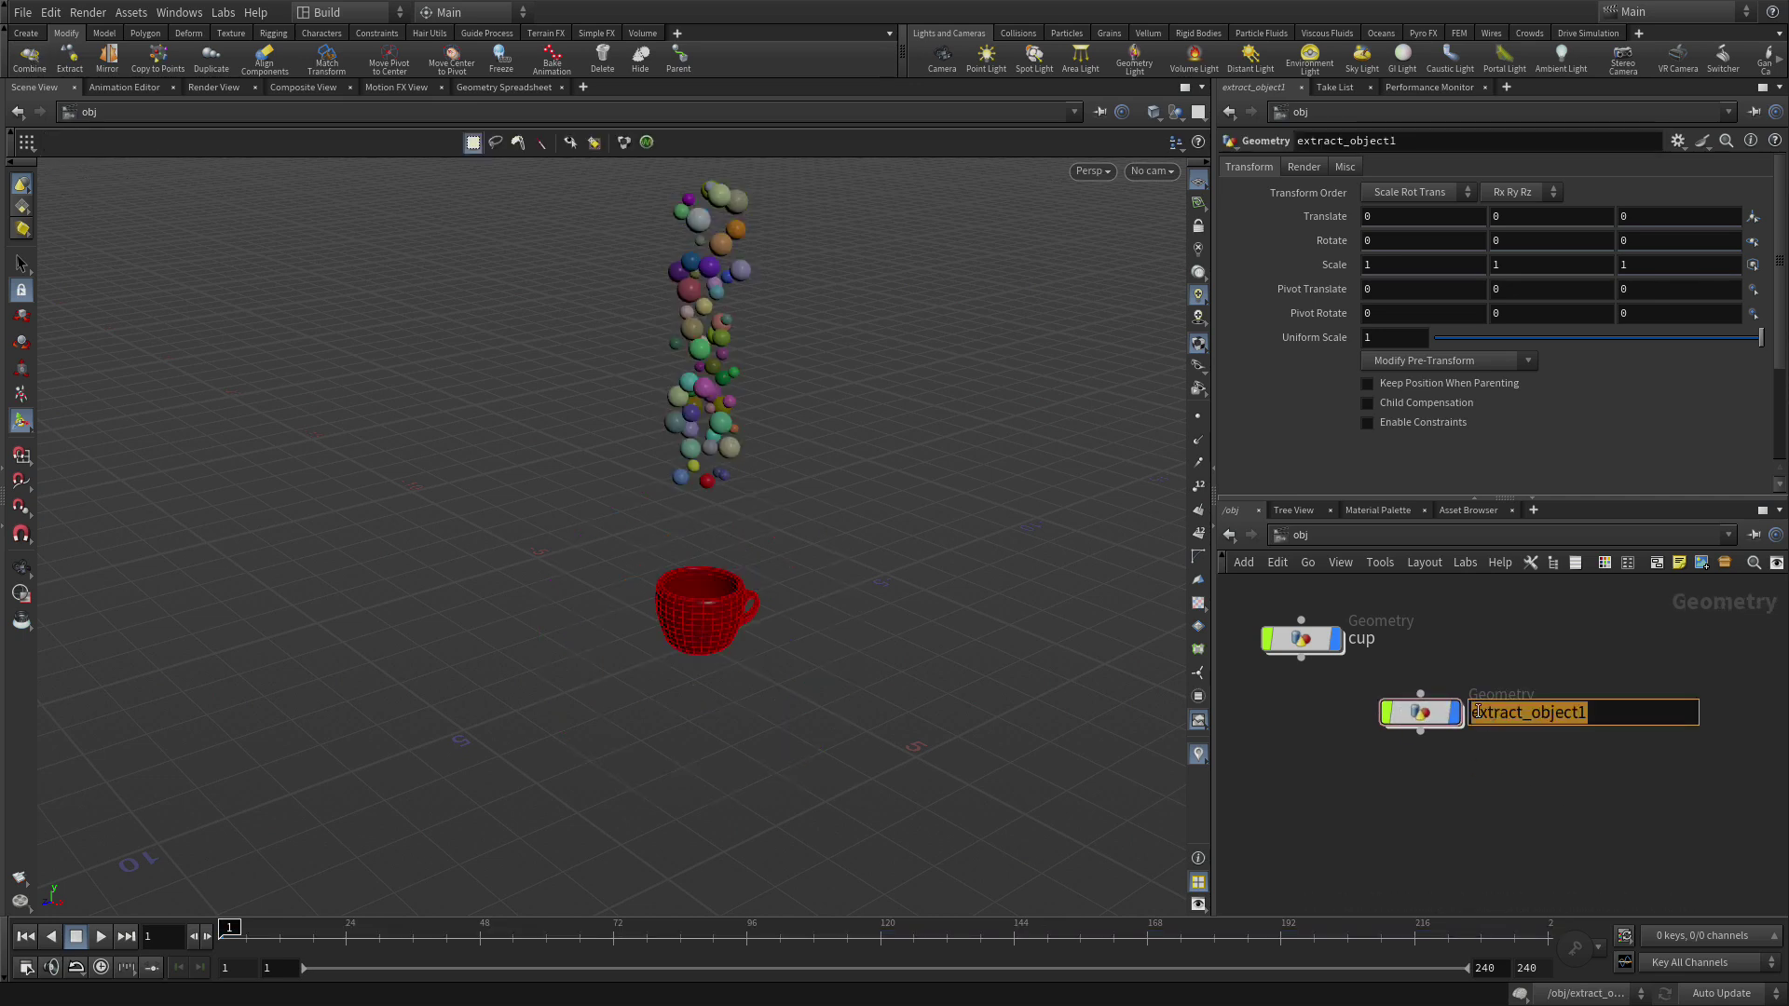
text(gumjb)
key(BackSpace)
key(BackSpace)
text(bal)
key(Return)
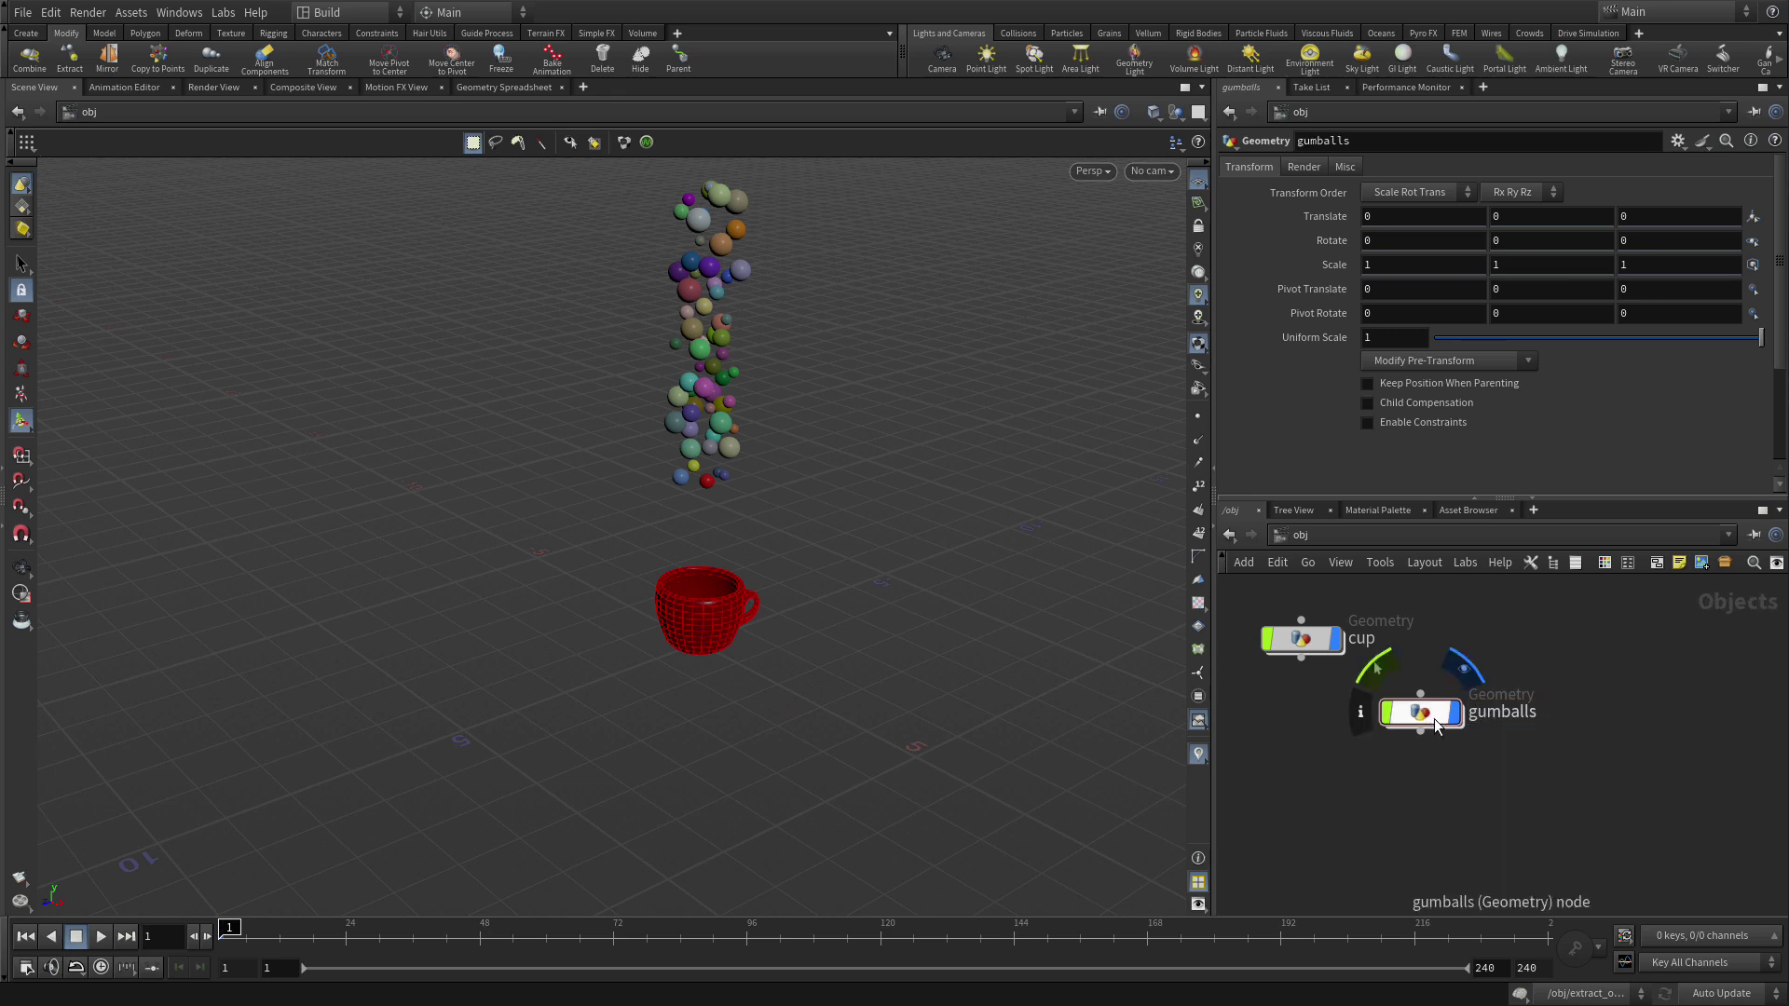
Inside the gumballs object, delete the display_merge1 node and move object_merge1 to the other side of copytopoints1
double_click(1426, 715)
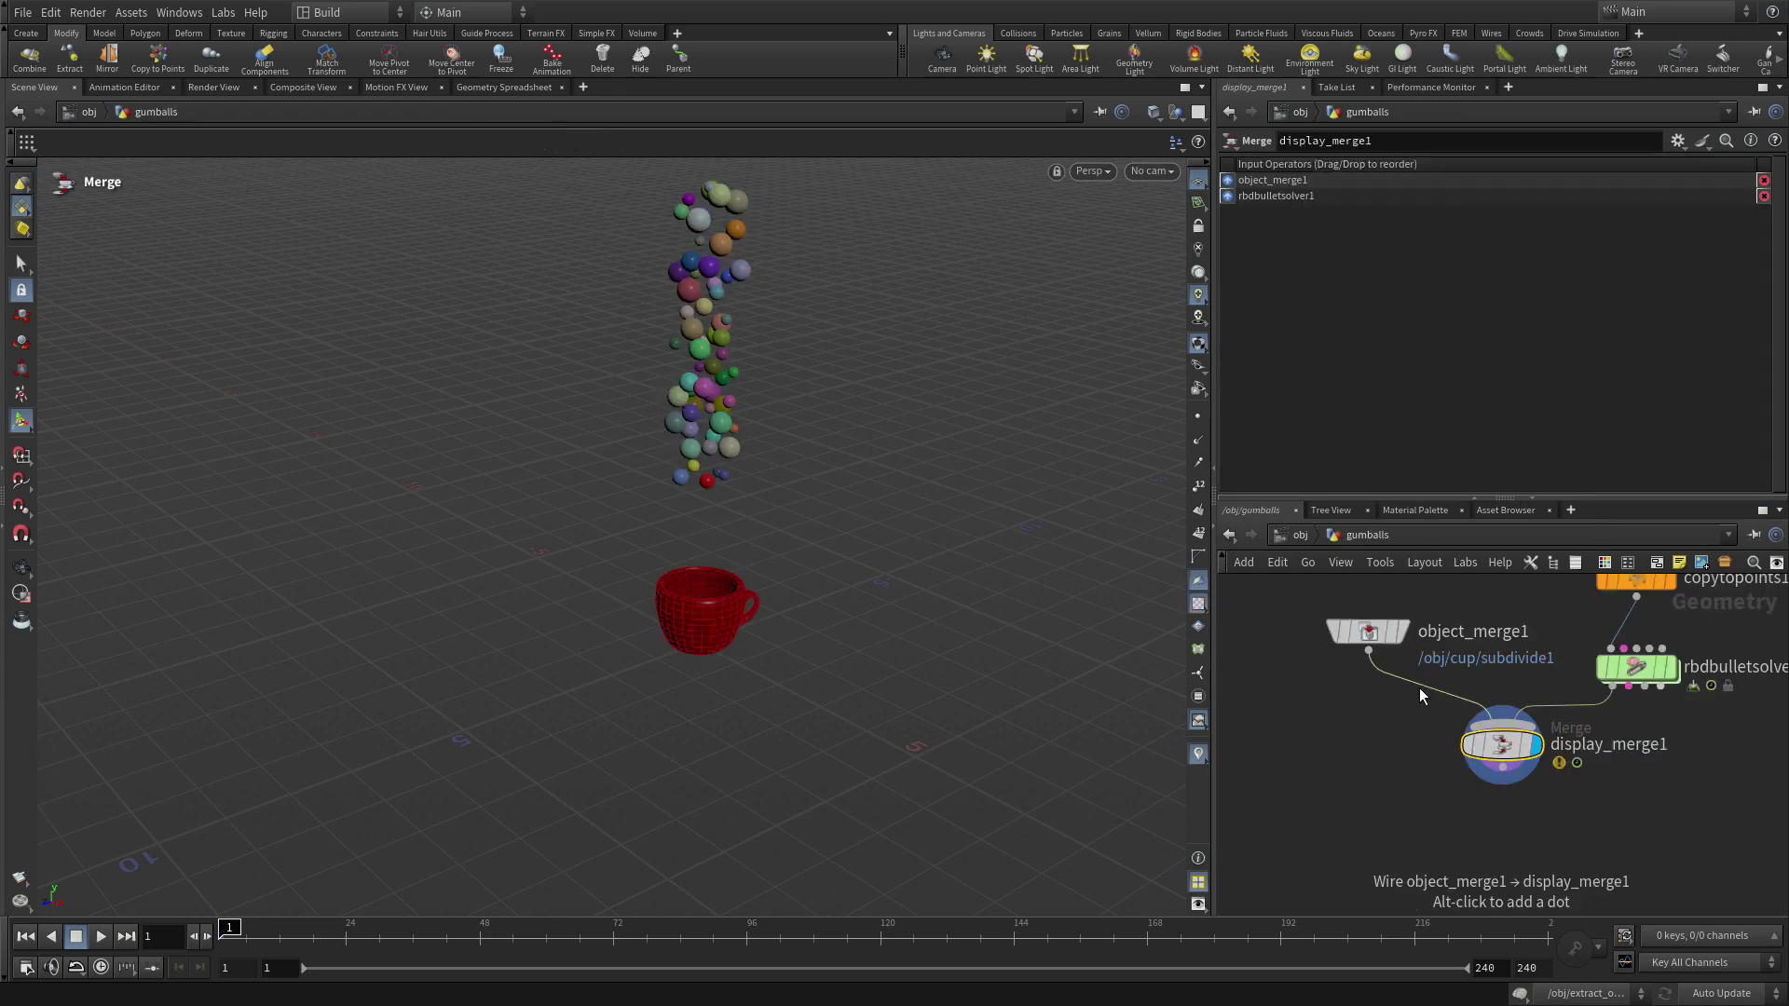
scroll(1439, 768, down, 5)
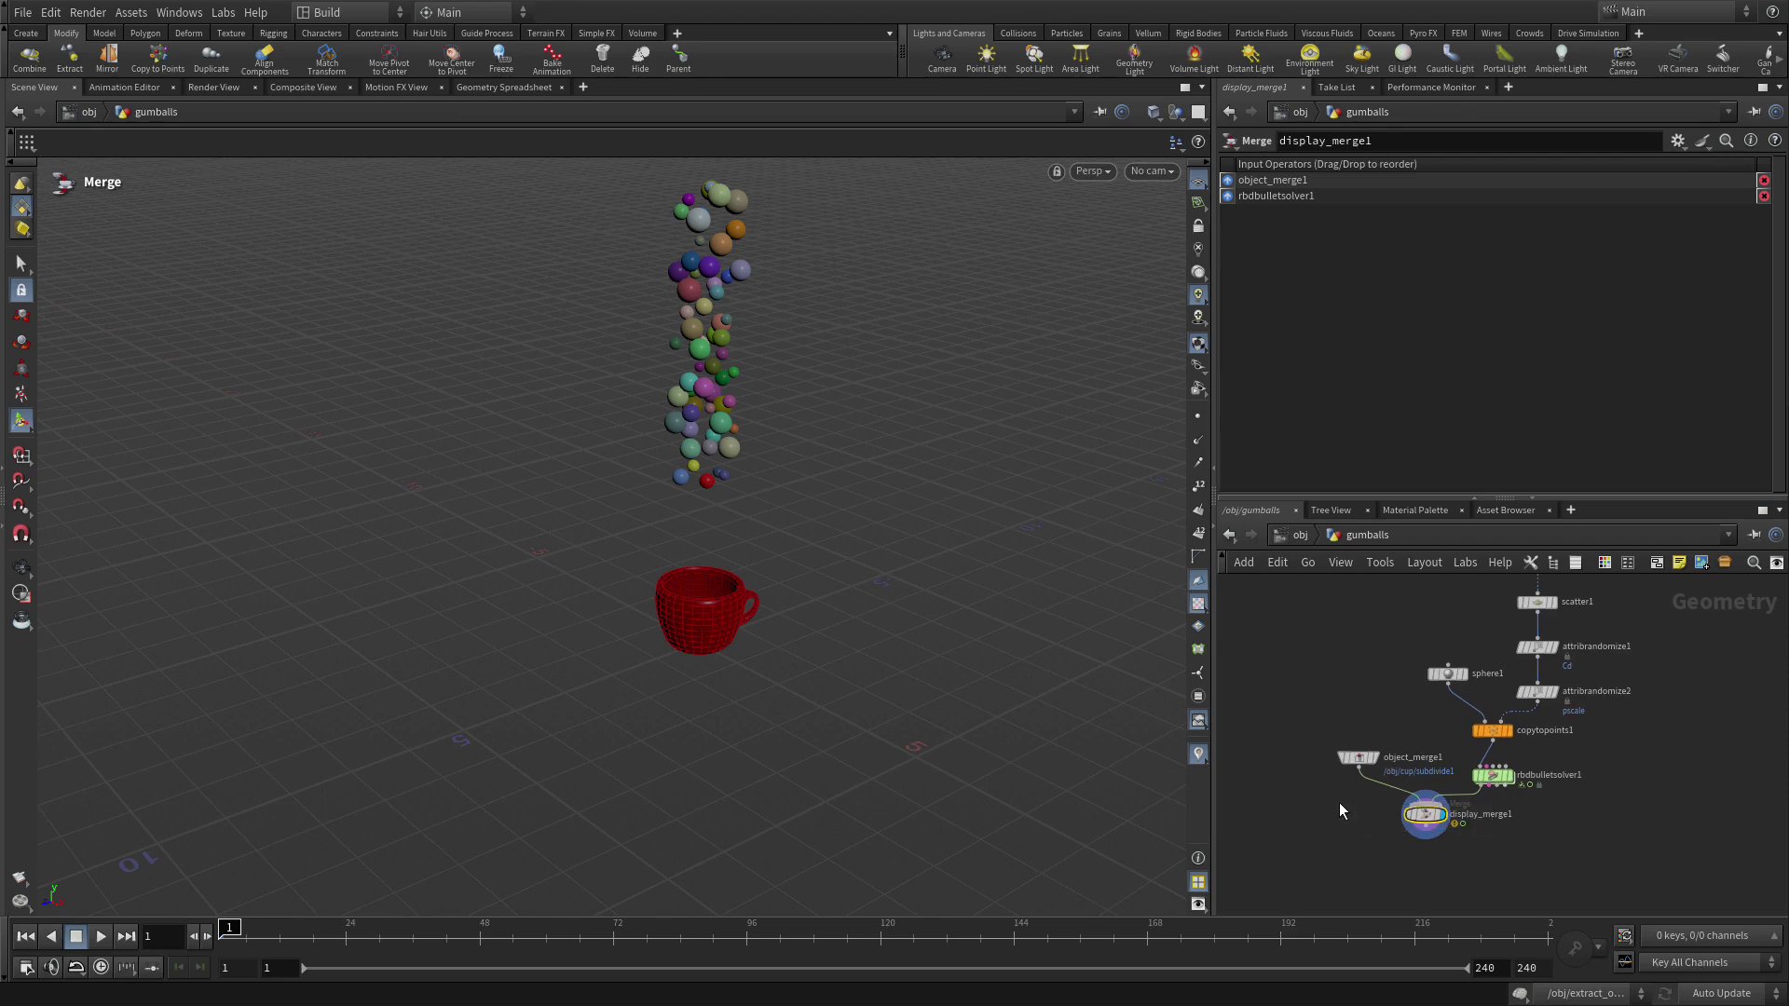
key(Delete)
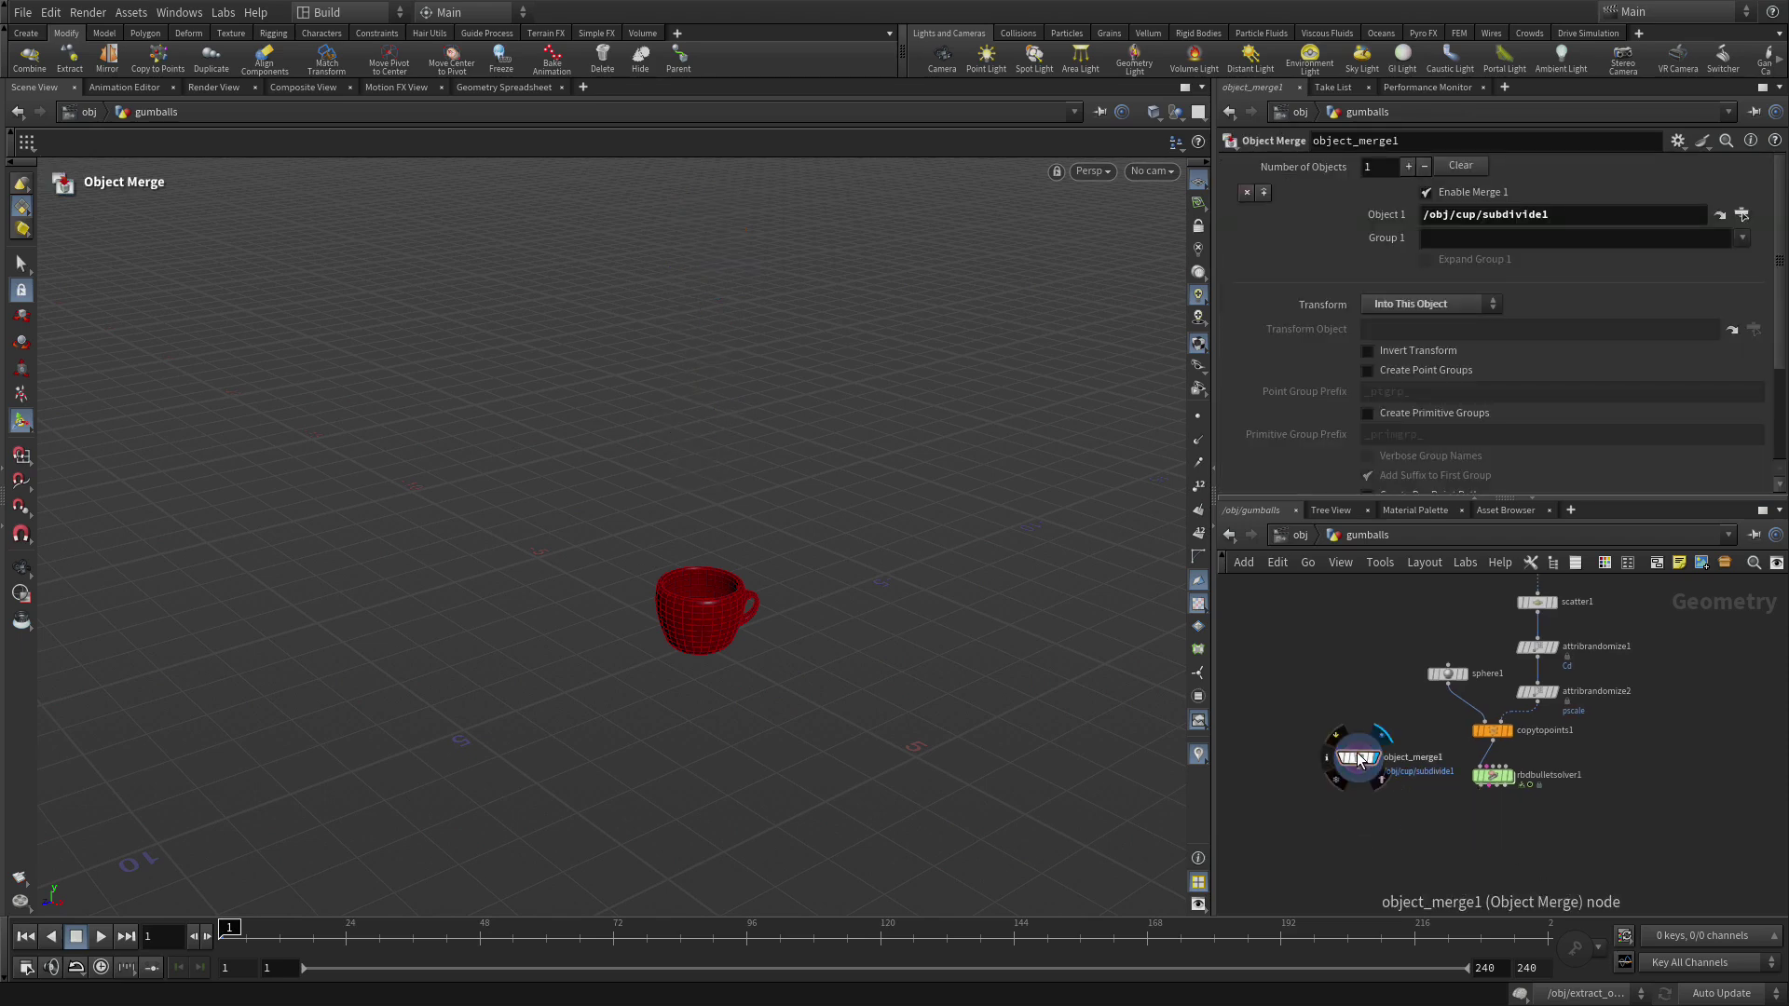
drag(1337, 750, 1631, 723)
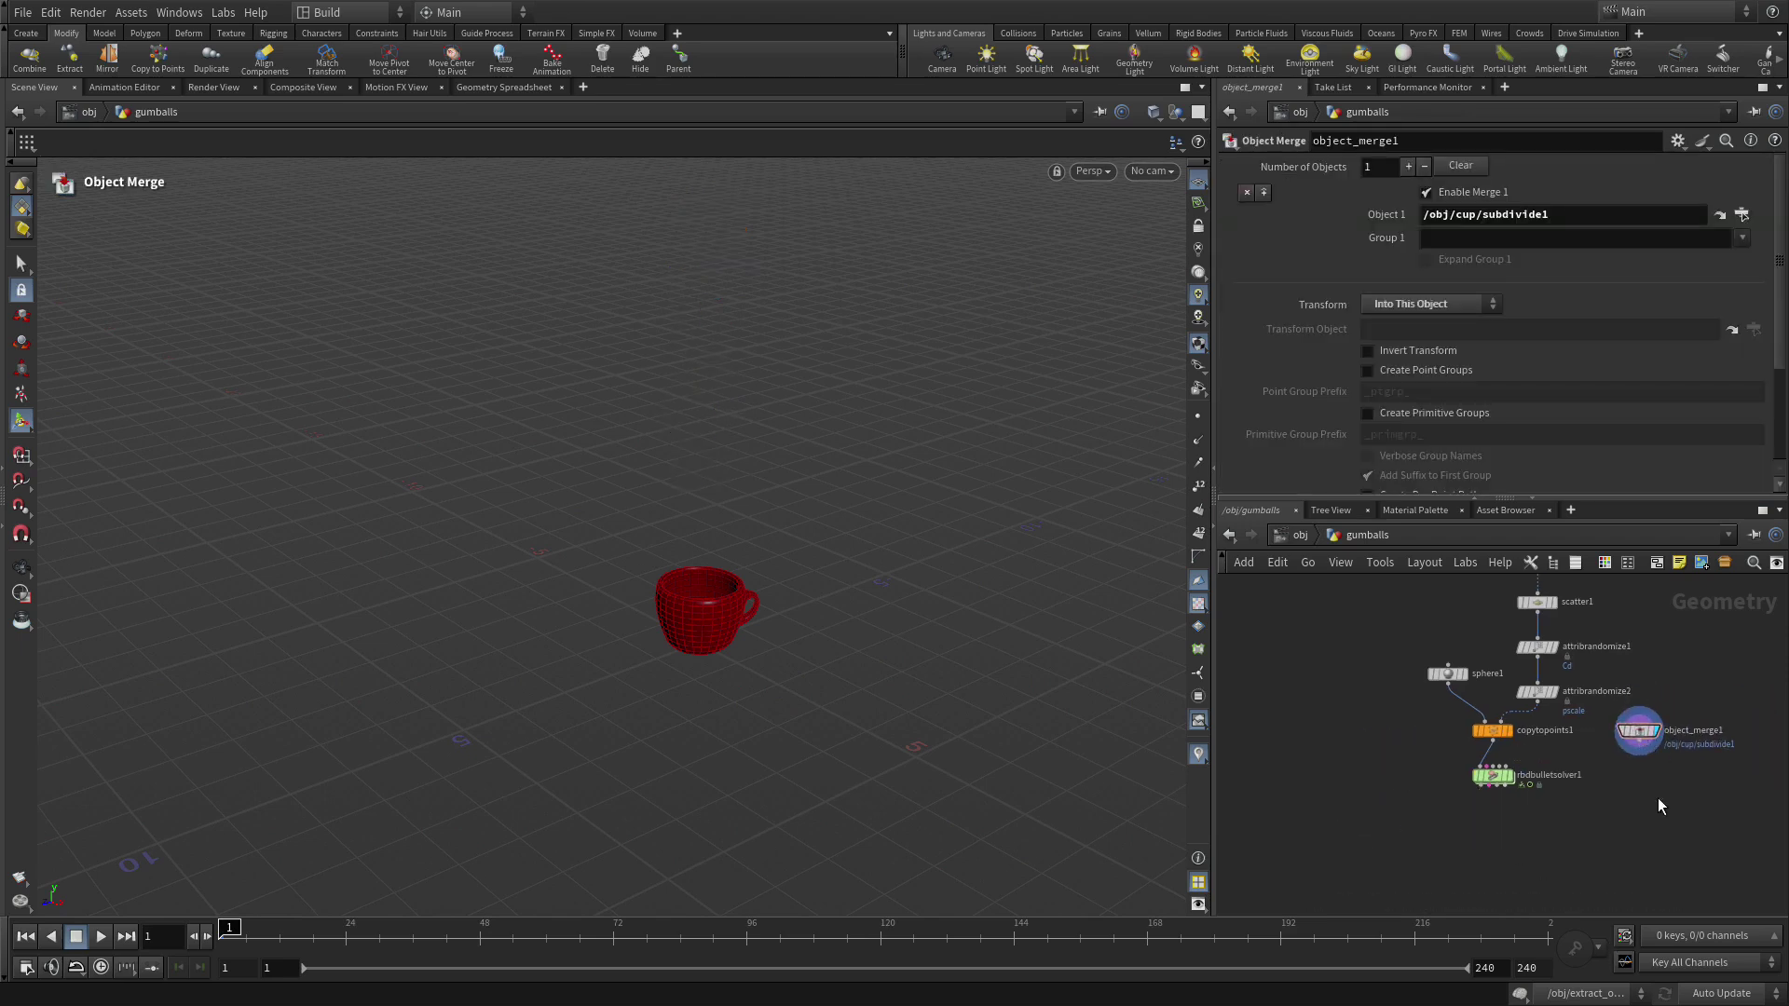
Wire object_merge1 into the fourth input of rbdbulletsolver1 as collision geometry and display the solver
scroll(1657, 797, up, 4)
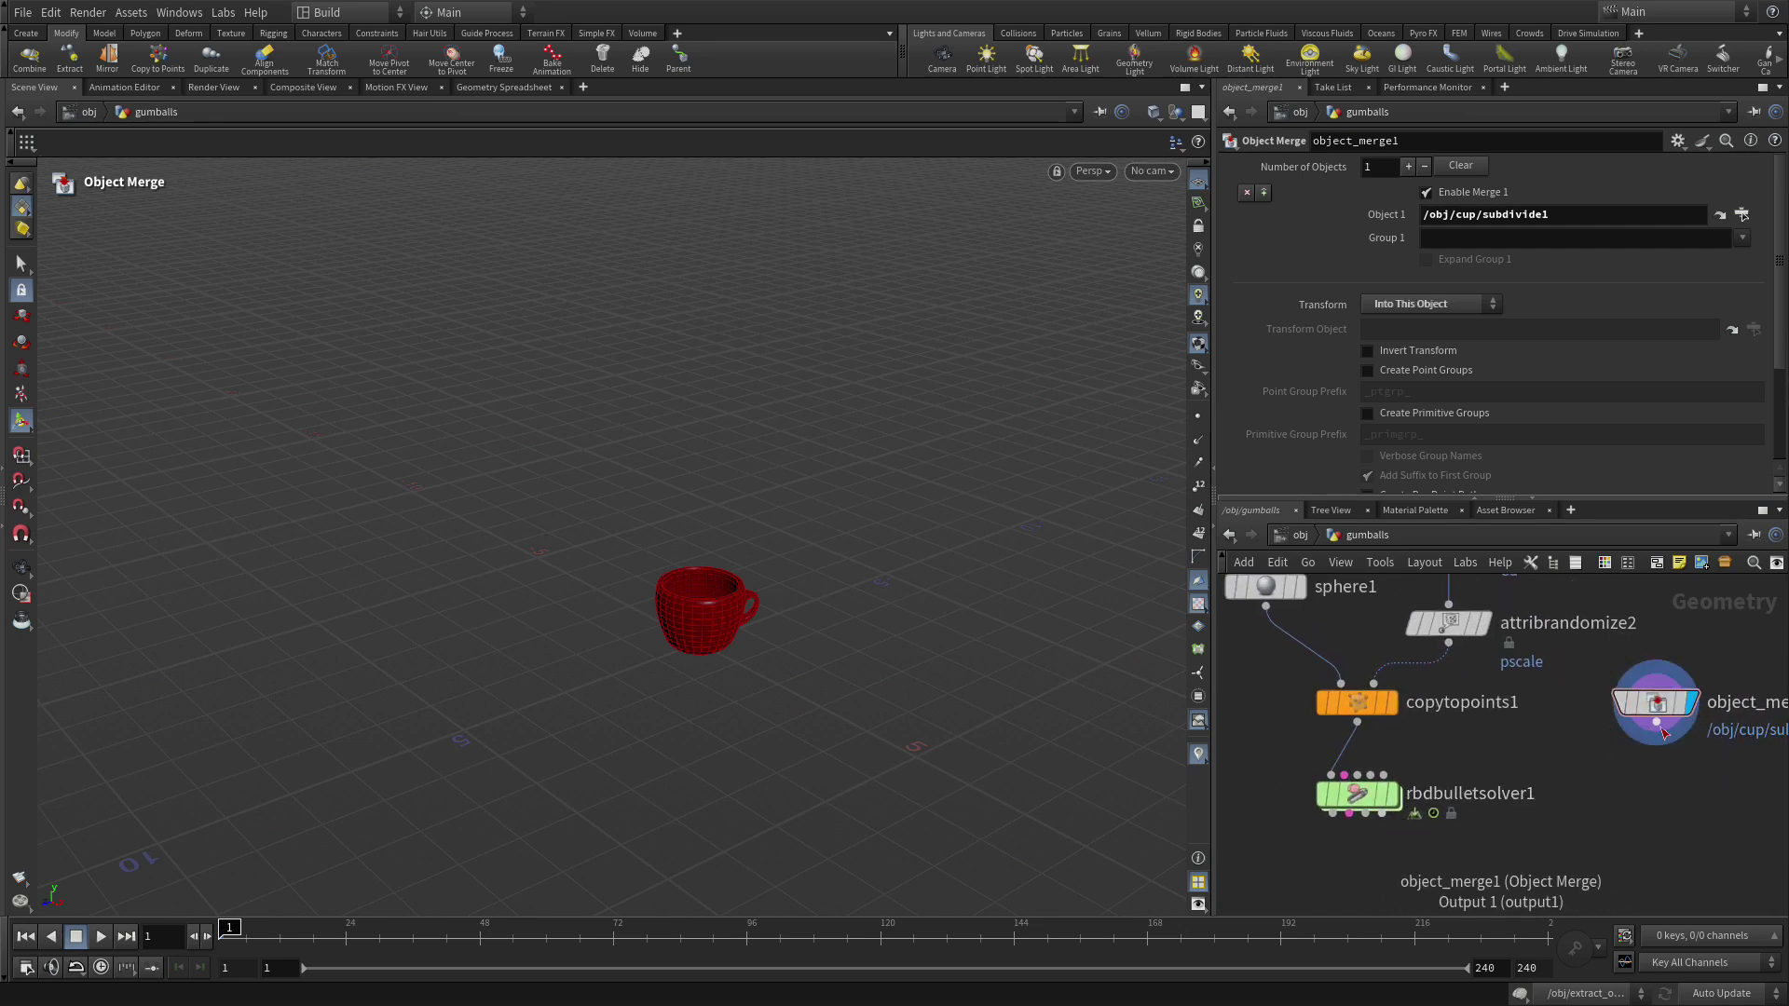
click(1664, 734)
click(1369, 774)
click(1394, 801)
click(1359, 801)
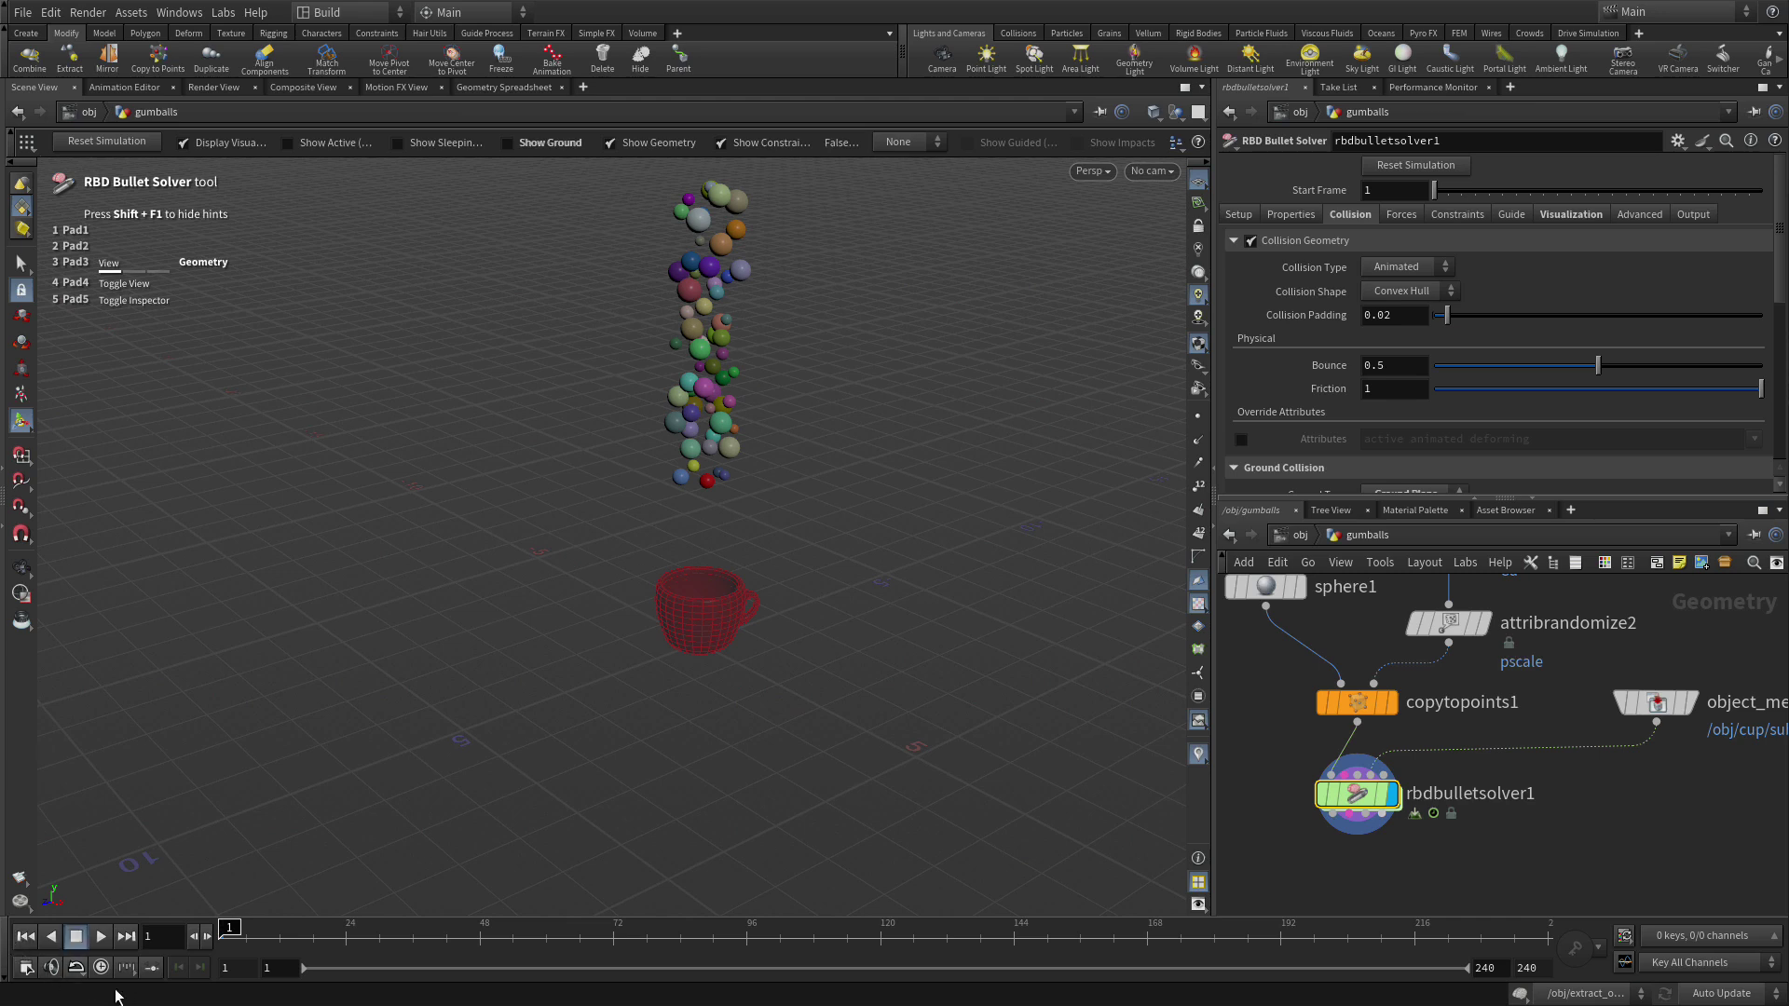
Play the simulation to check how the spheres collide with the cup, then return to the first frame
click(100, 940)
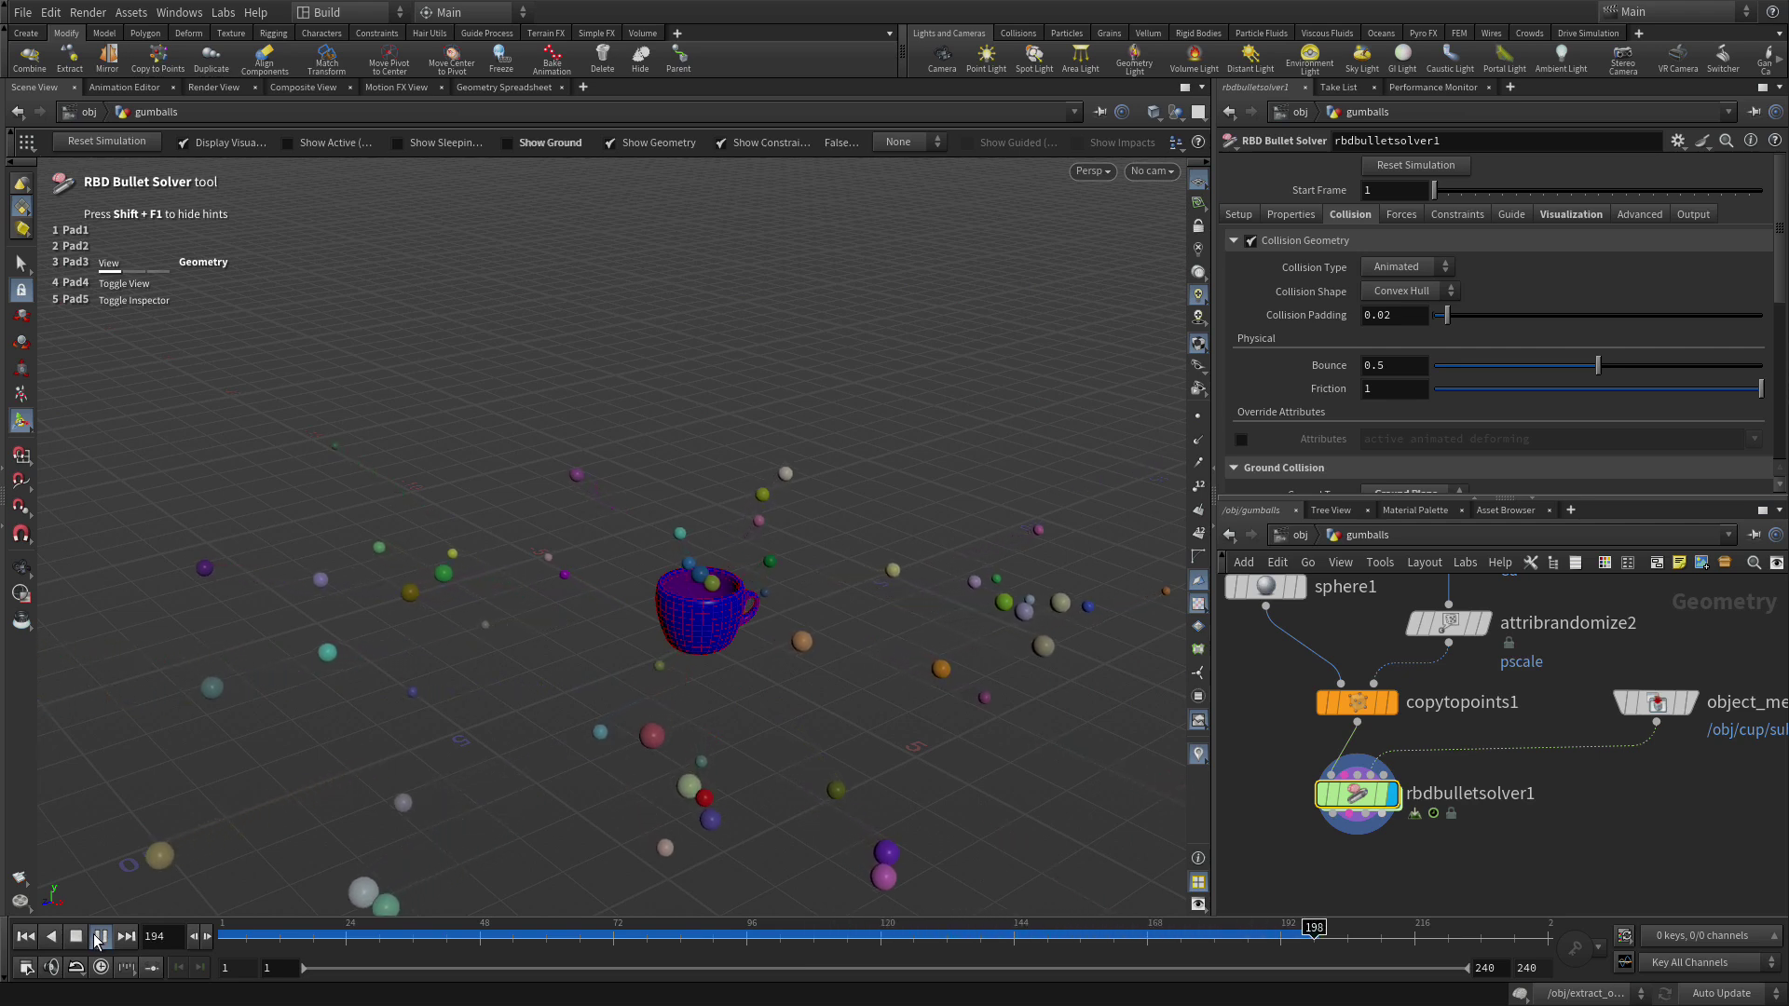
click(101, 936)
click(24, 936)
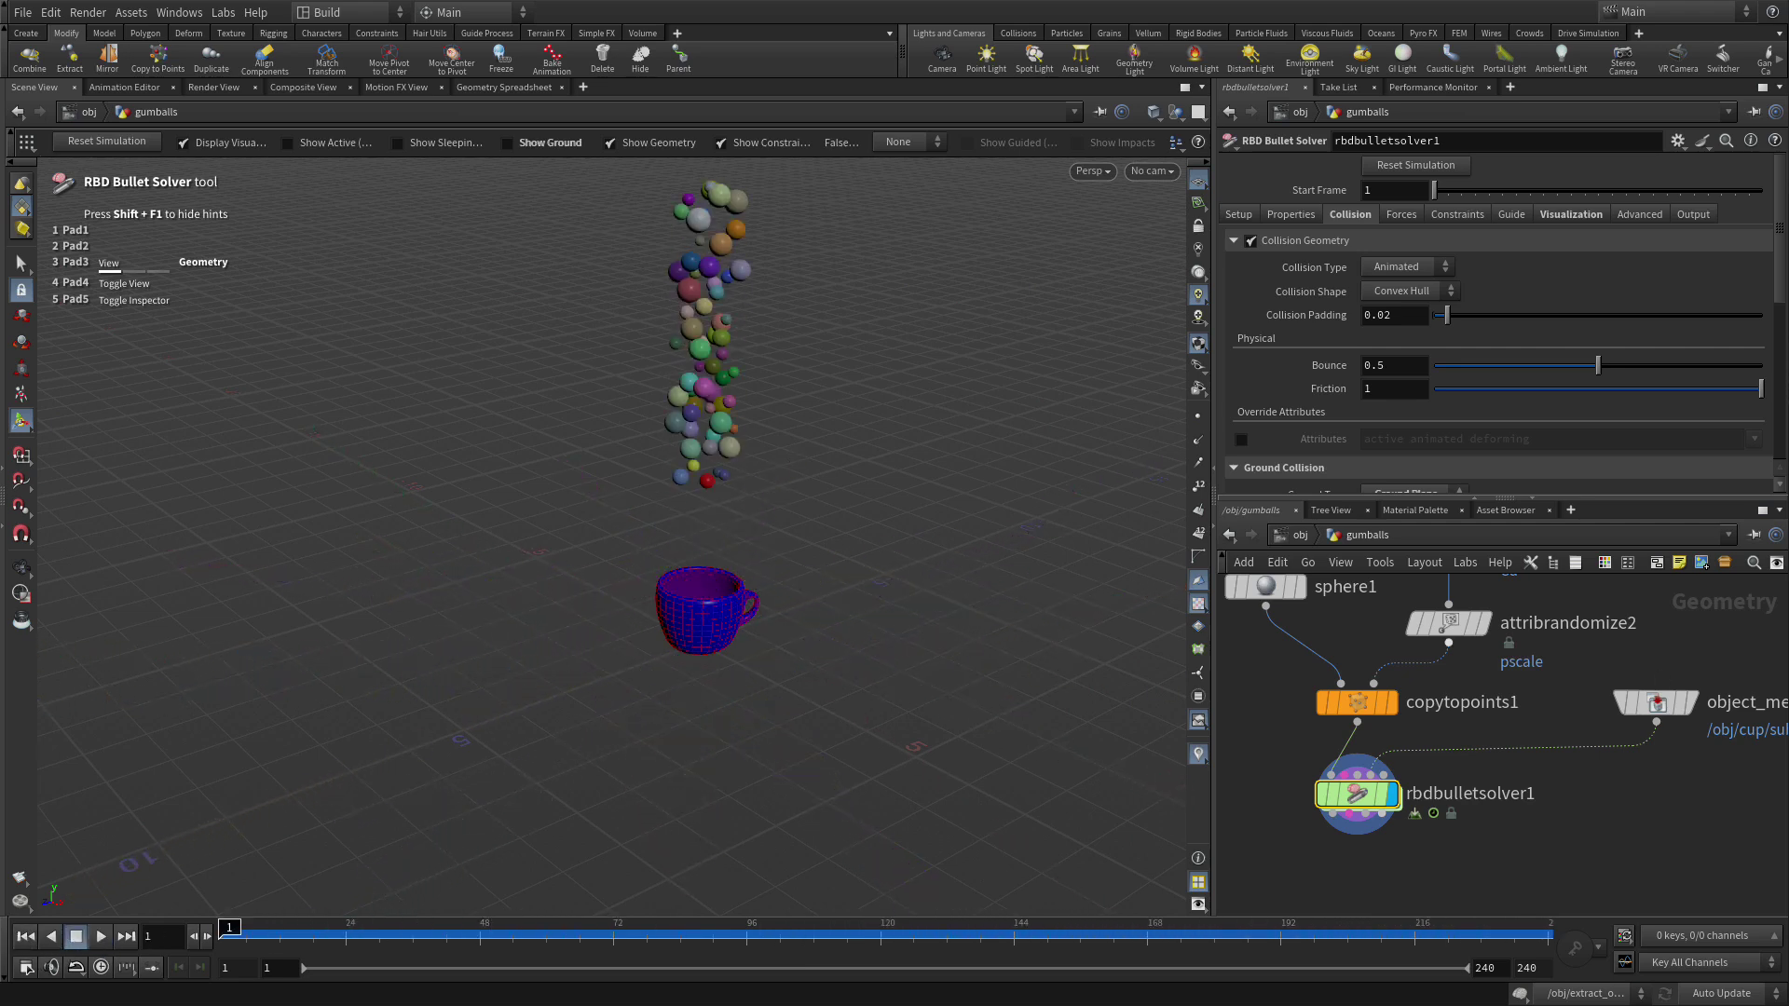
Set the solver's collision shape to Concave, play the simulation to check it and return to the first frame
click(1409, 293)
click(1403, 324)
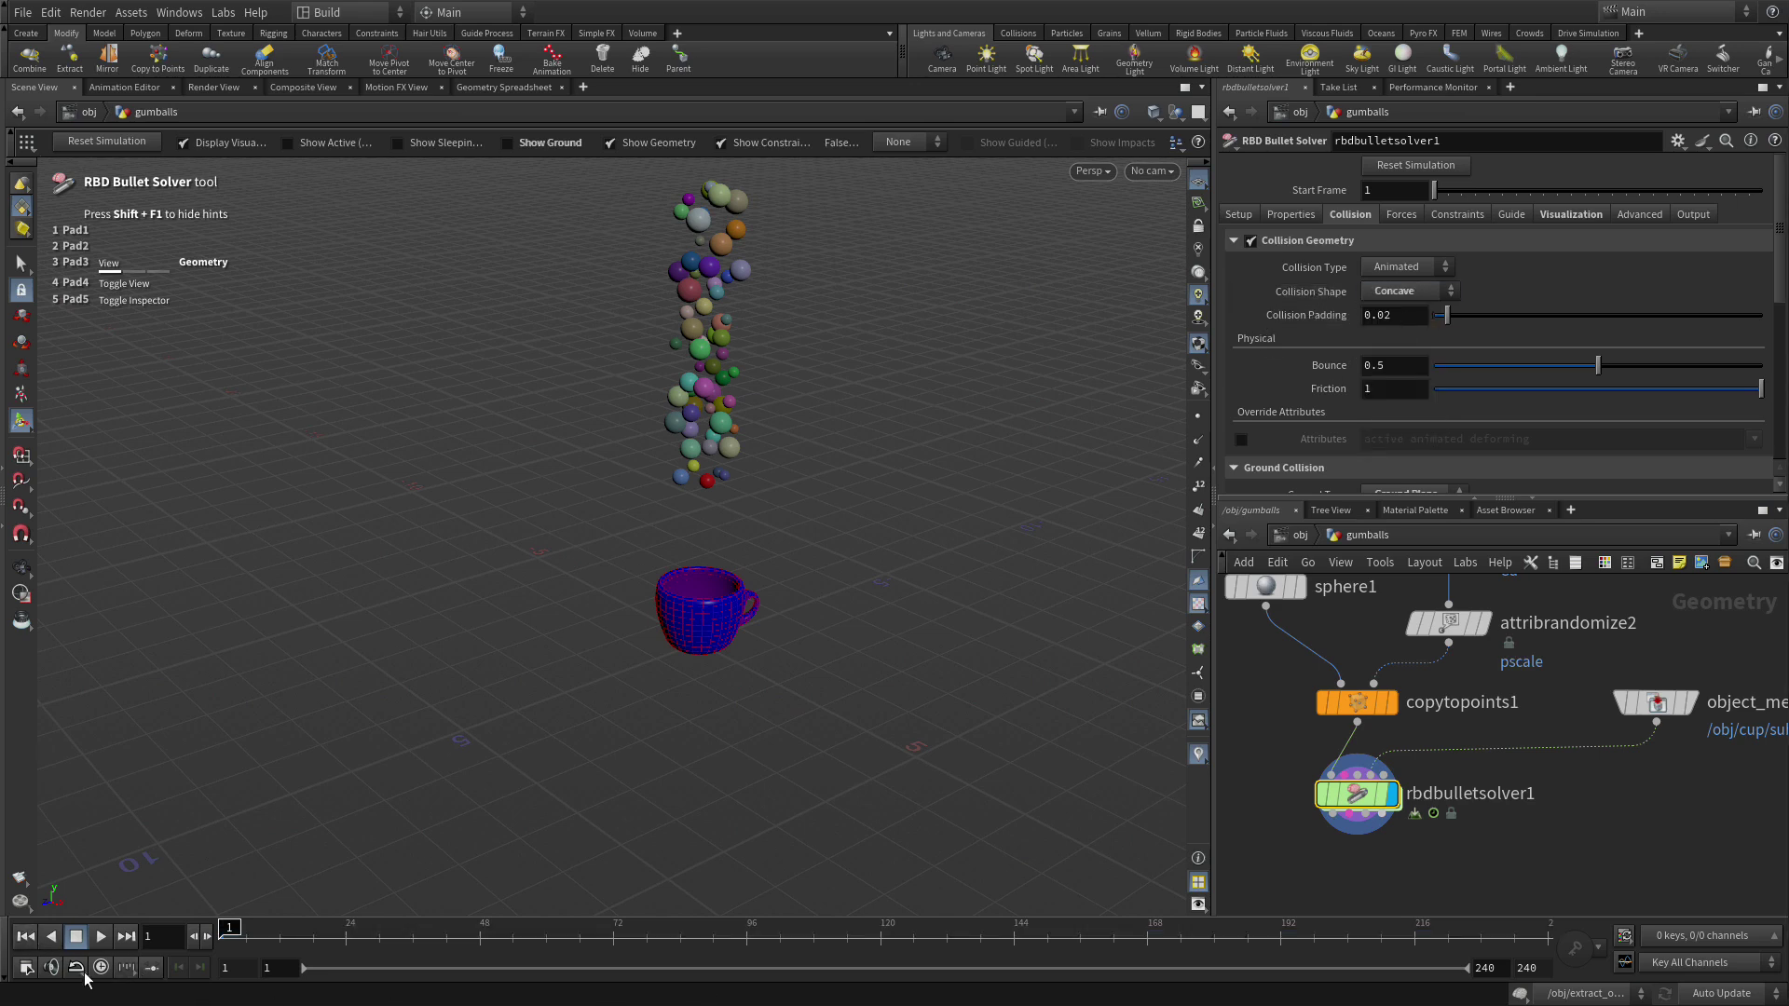
click(102, 937)
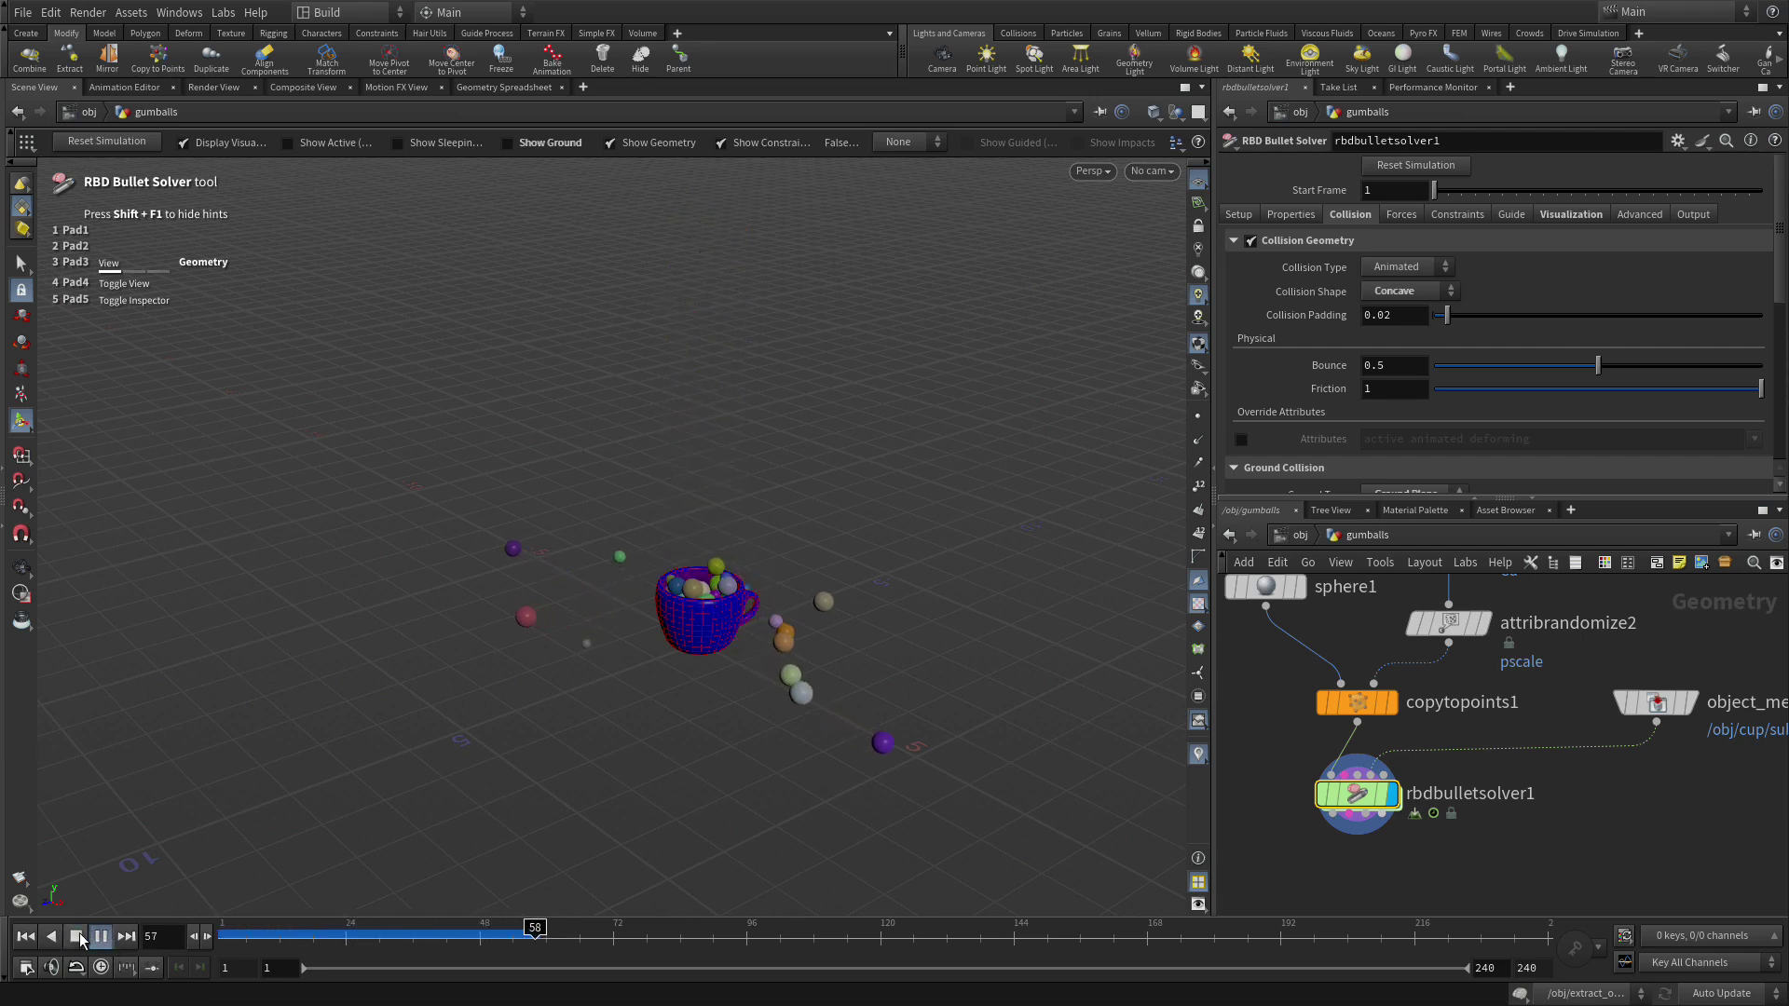
click(78, 937)
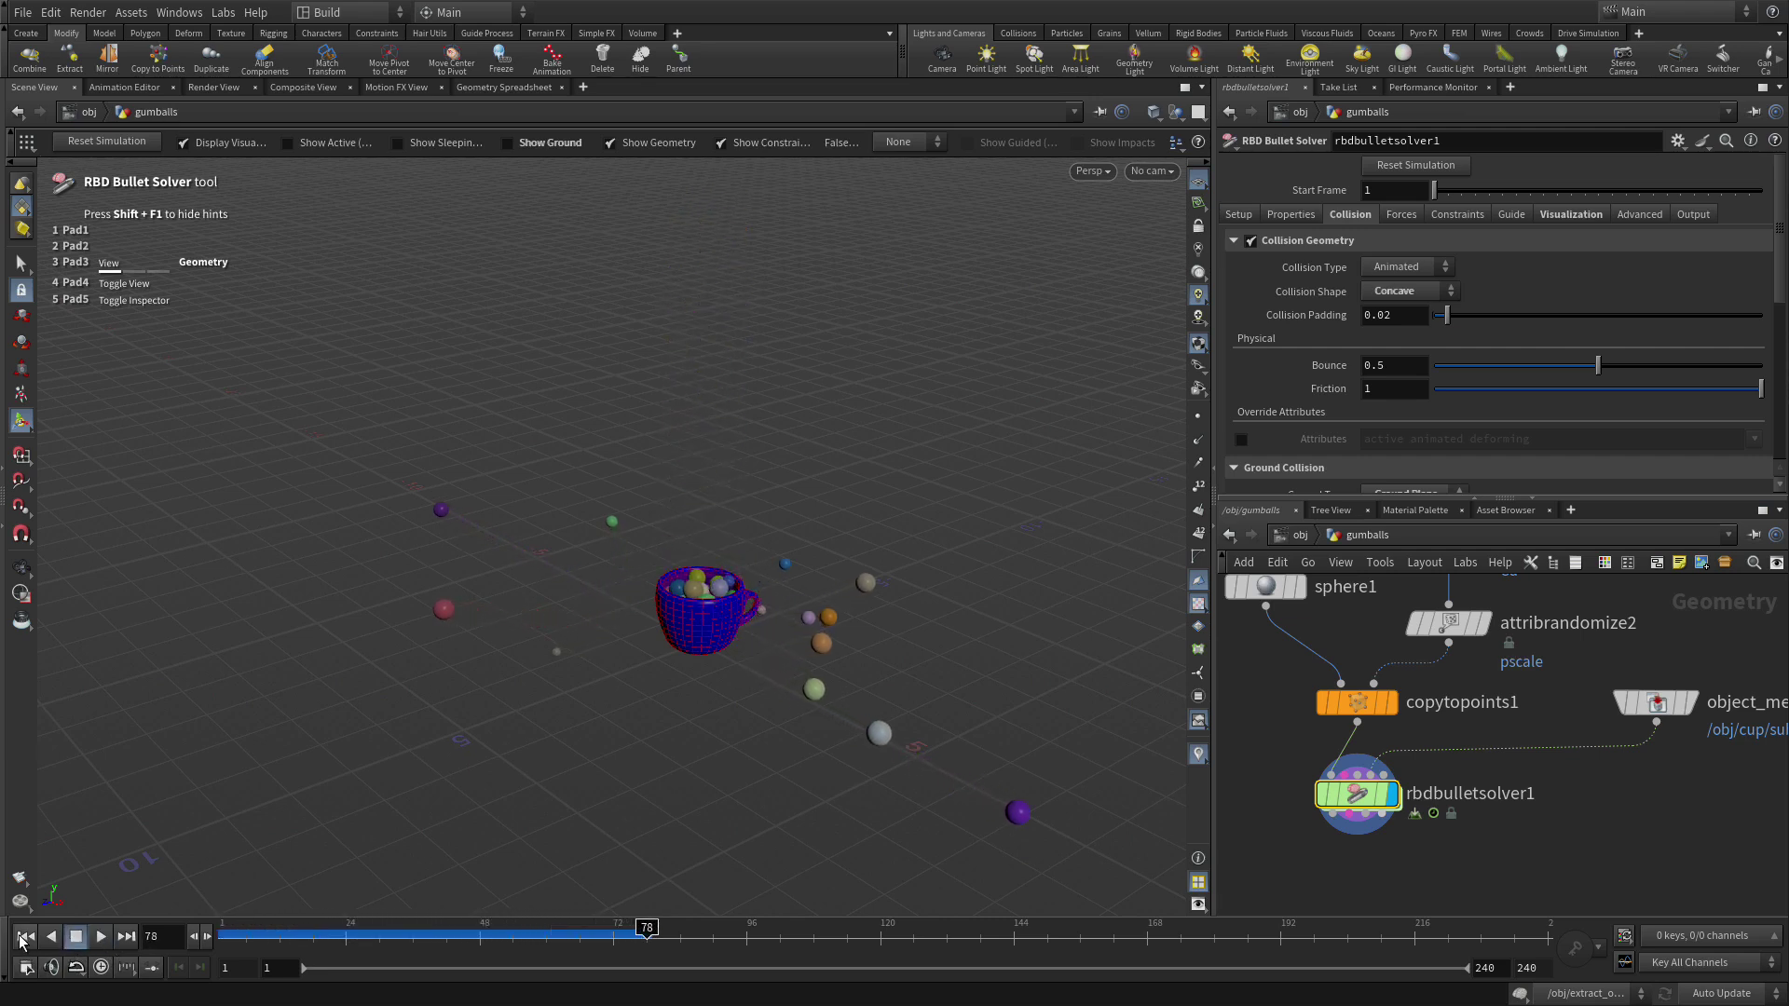
click(24, 937)
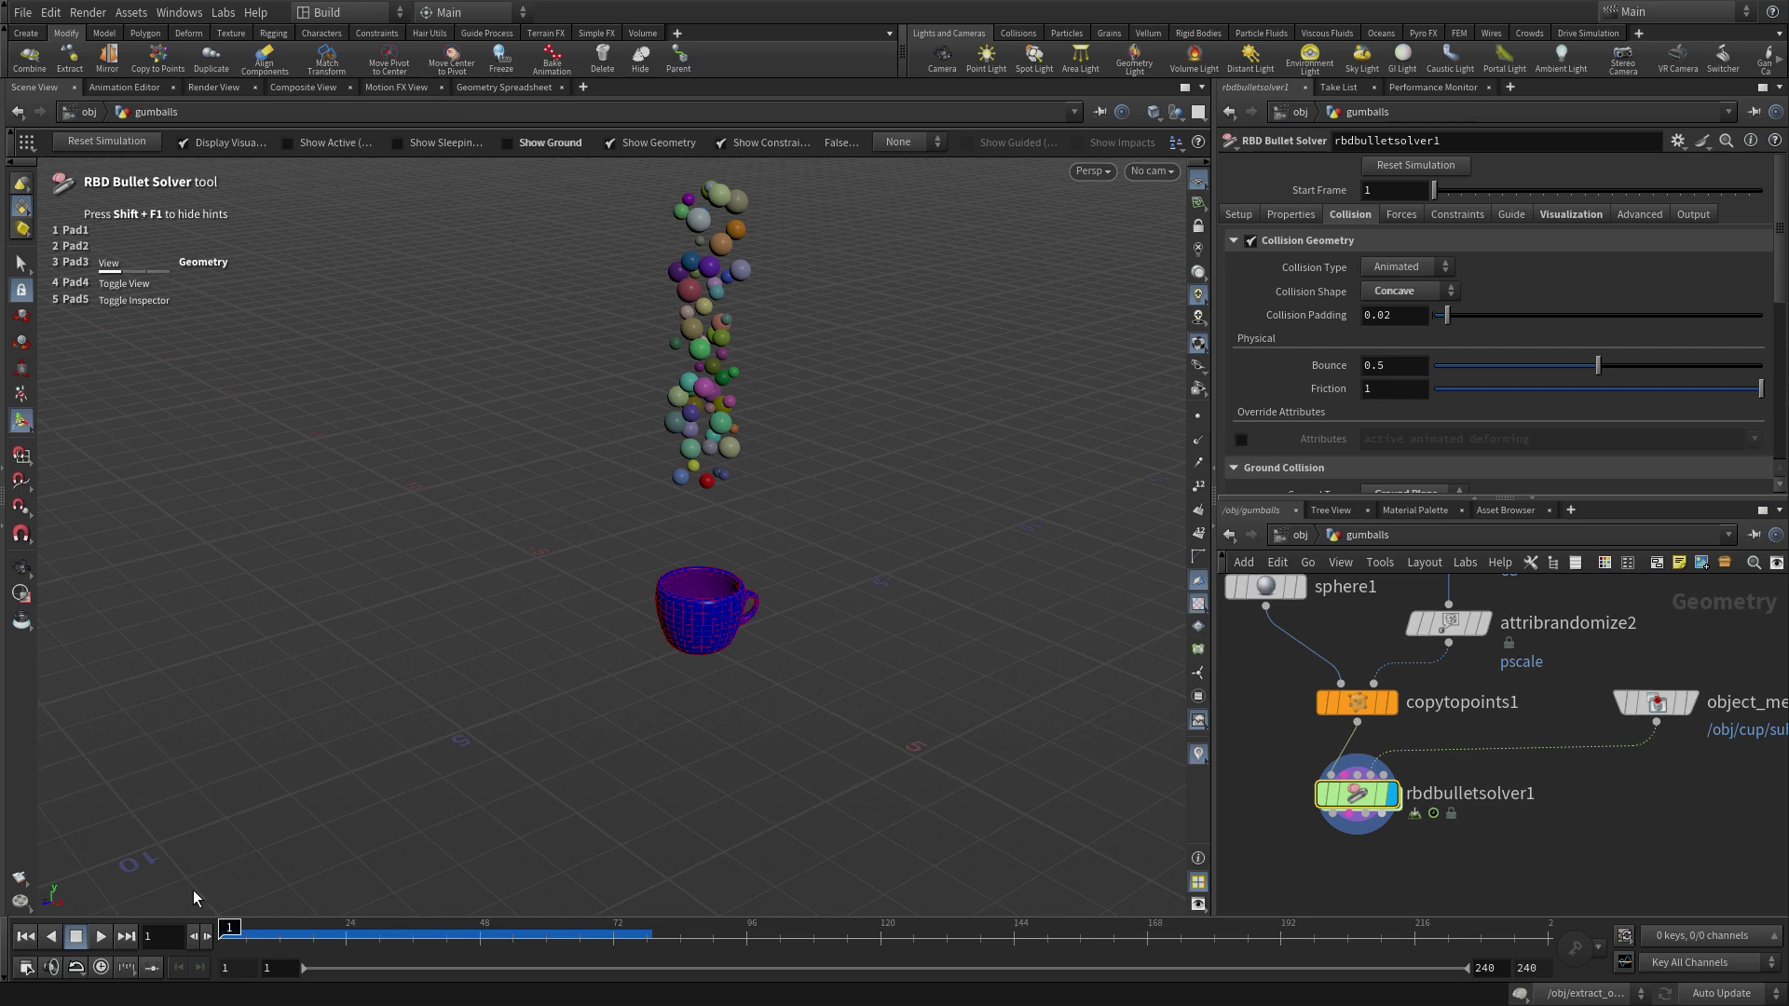
Inside the cup object, set switch1's Select Input to 0 so the cup uses the color1 starting shape
click(1300, 535)
double_click(1314, 637)
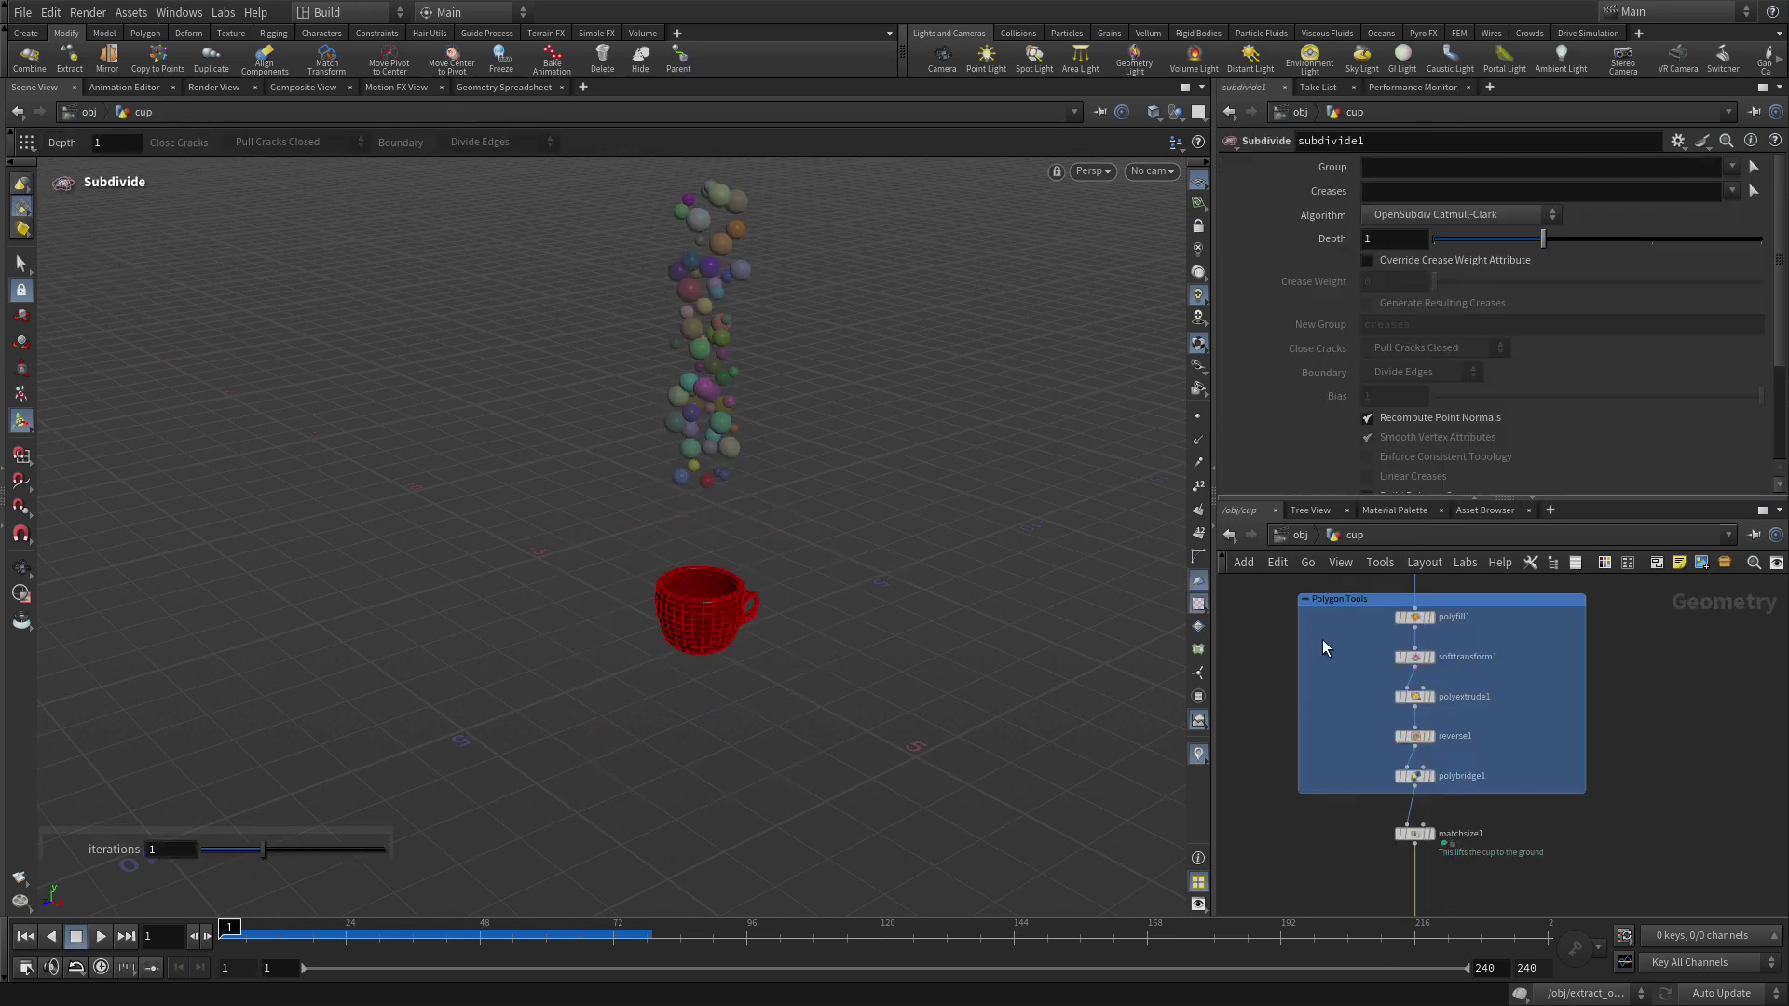
middle_drag(1542, 662, 1550, 911)
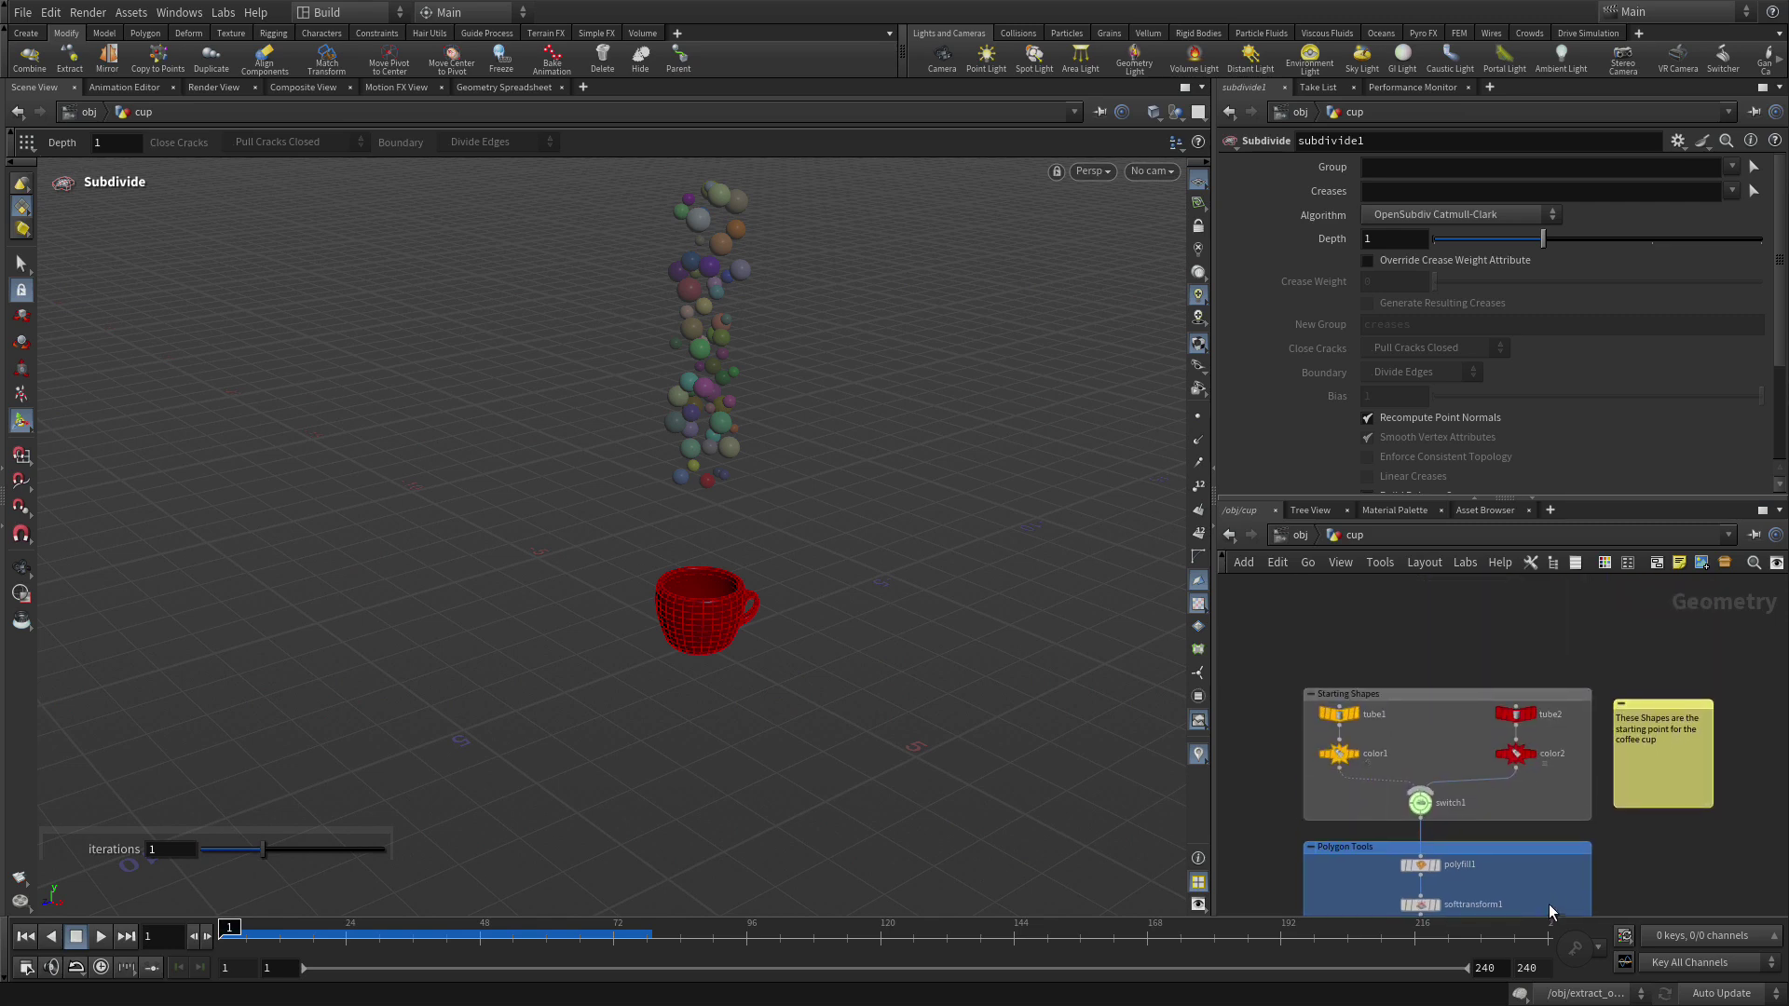
click(1417, 803)
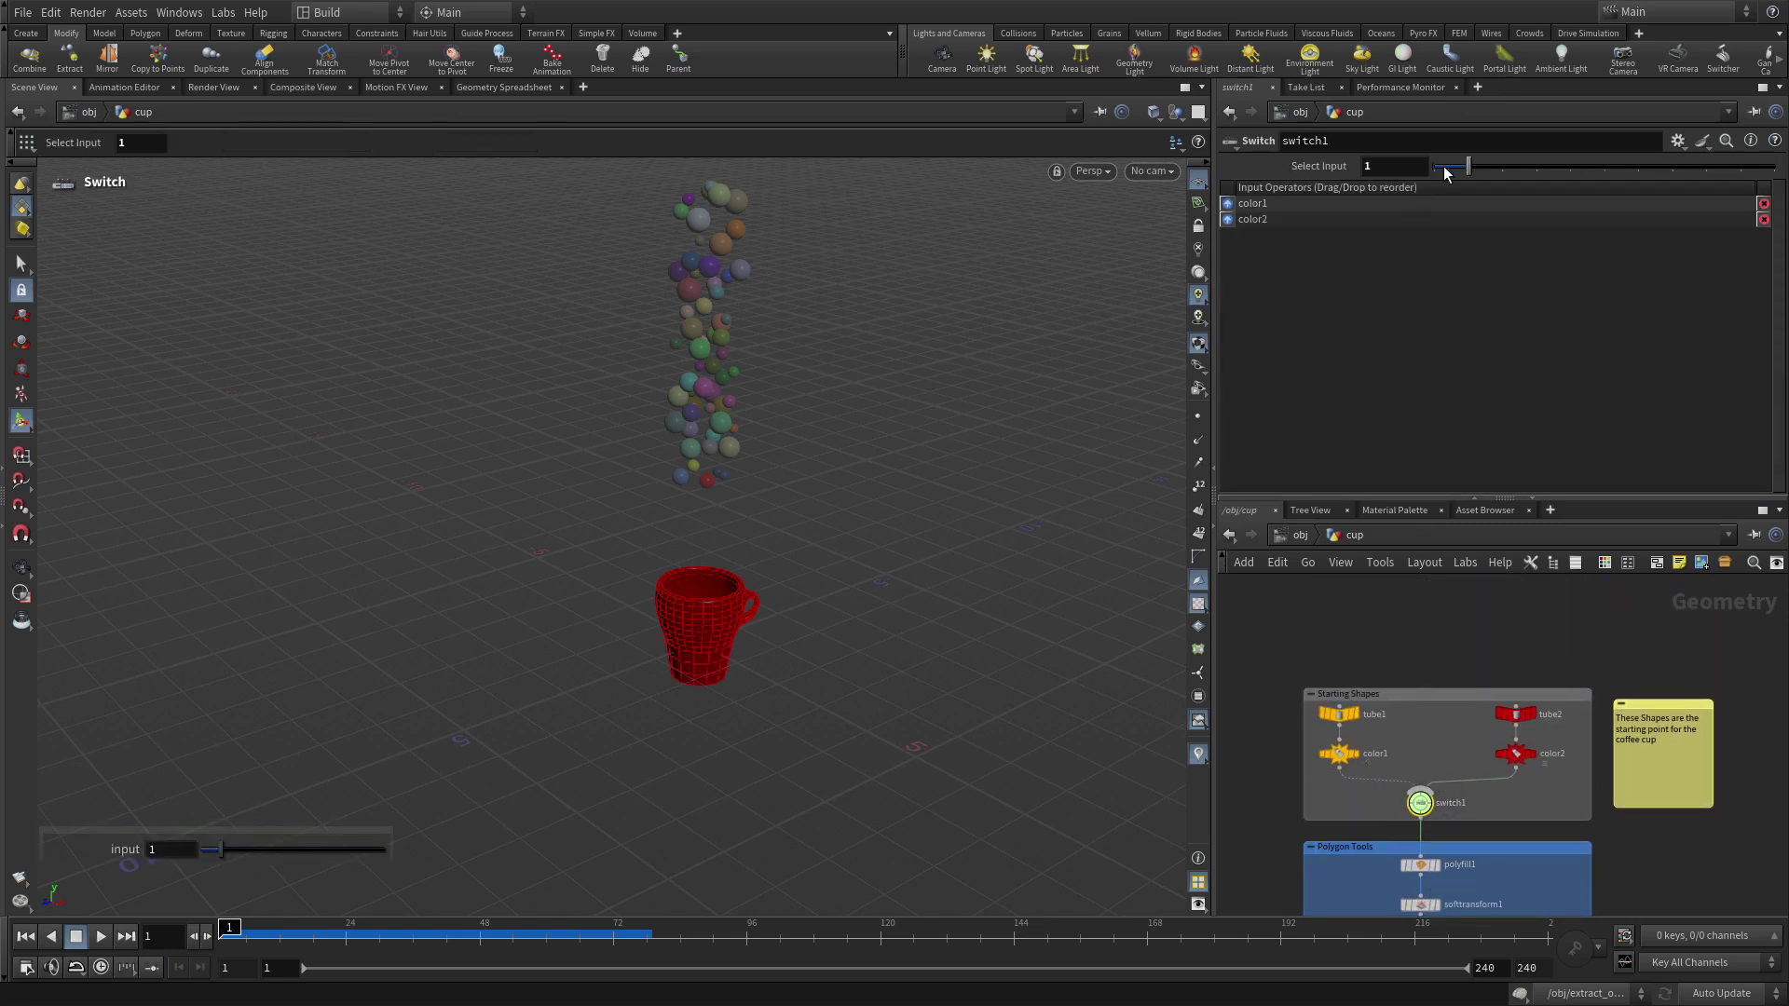
drag(1445, 174, 1434, 168)
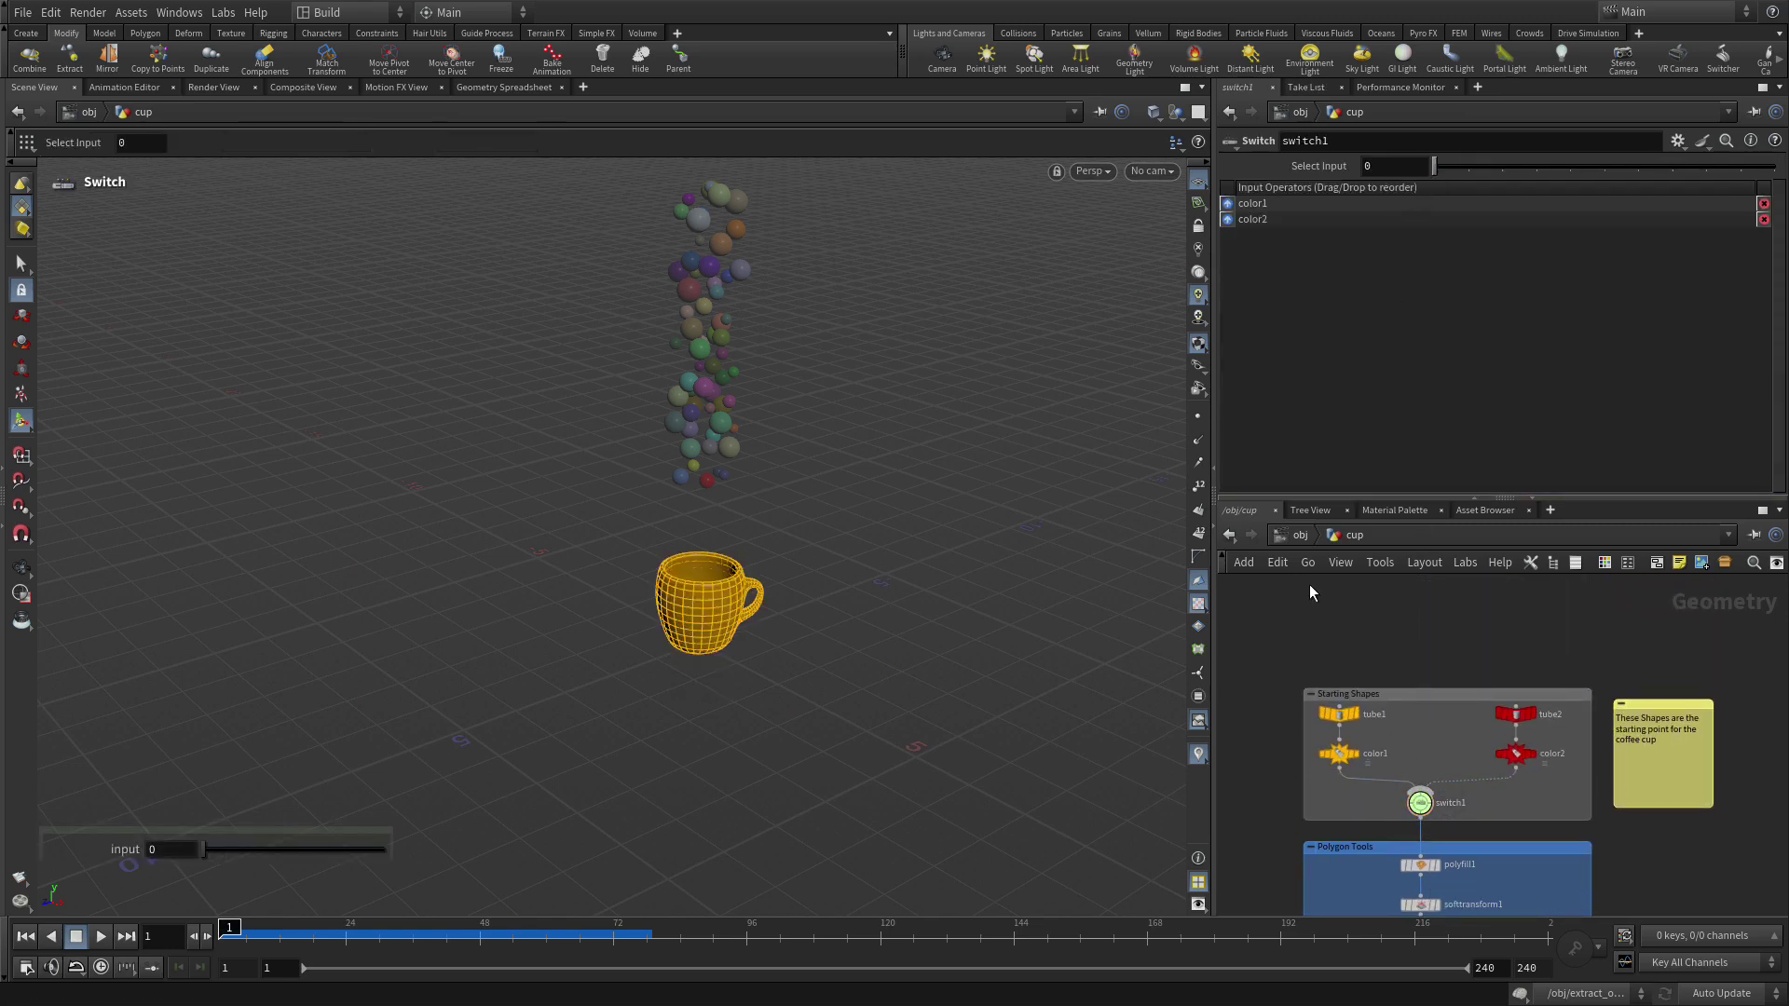
Return to the object level, play the simulation with the changed cup shape, then go back to the first frame
click(1297, 534)
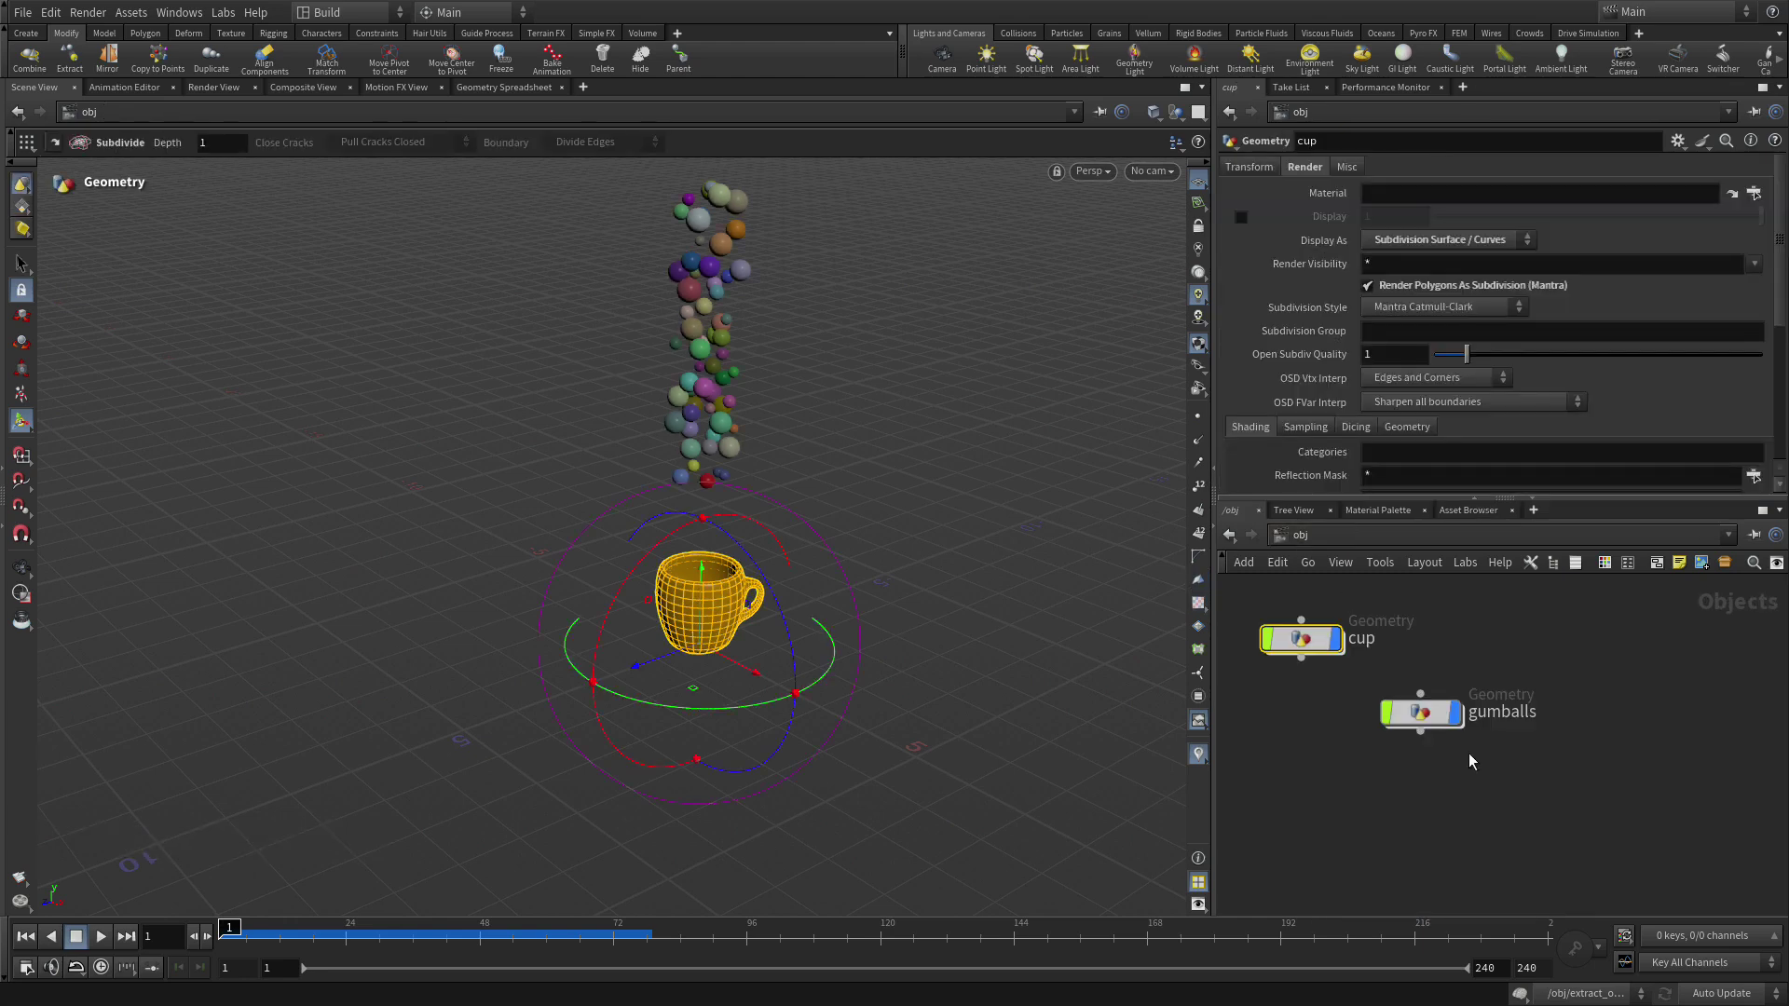
click(1470, 812)
click(100, 937)
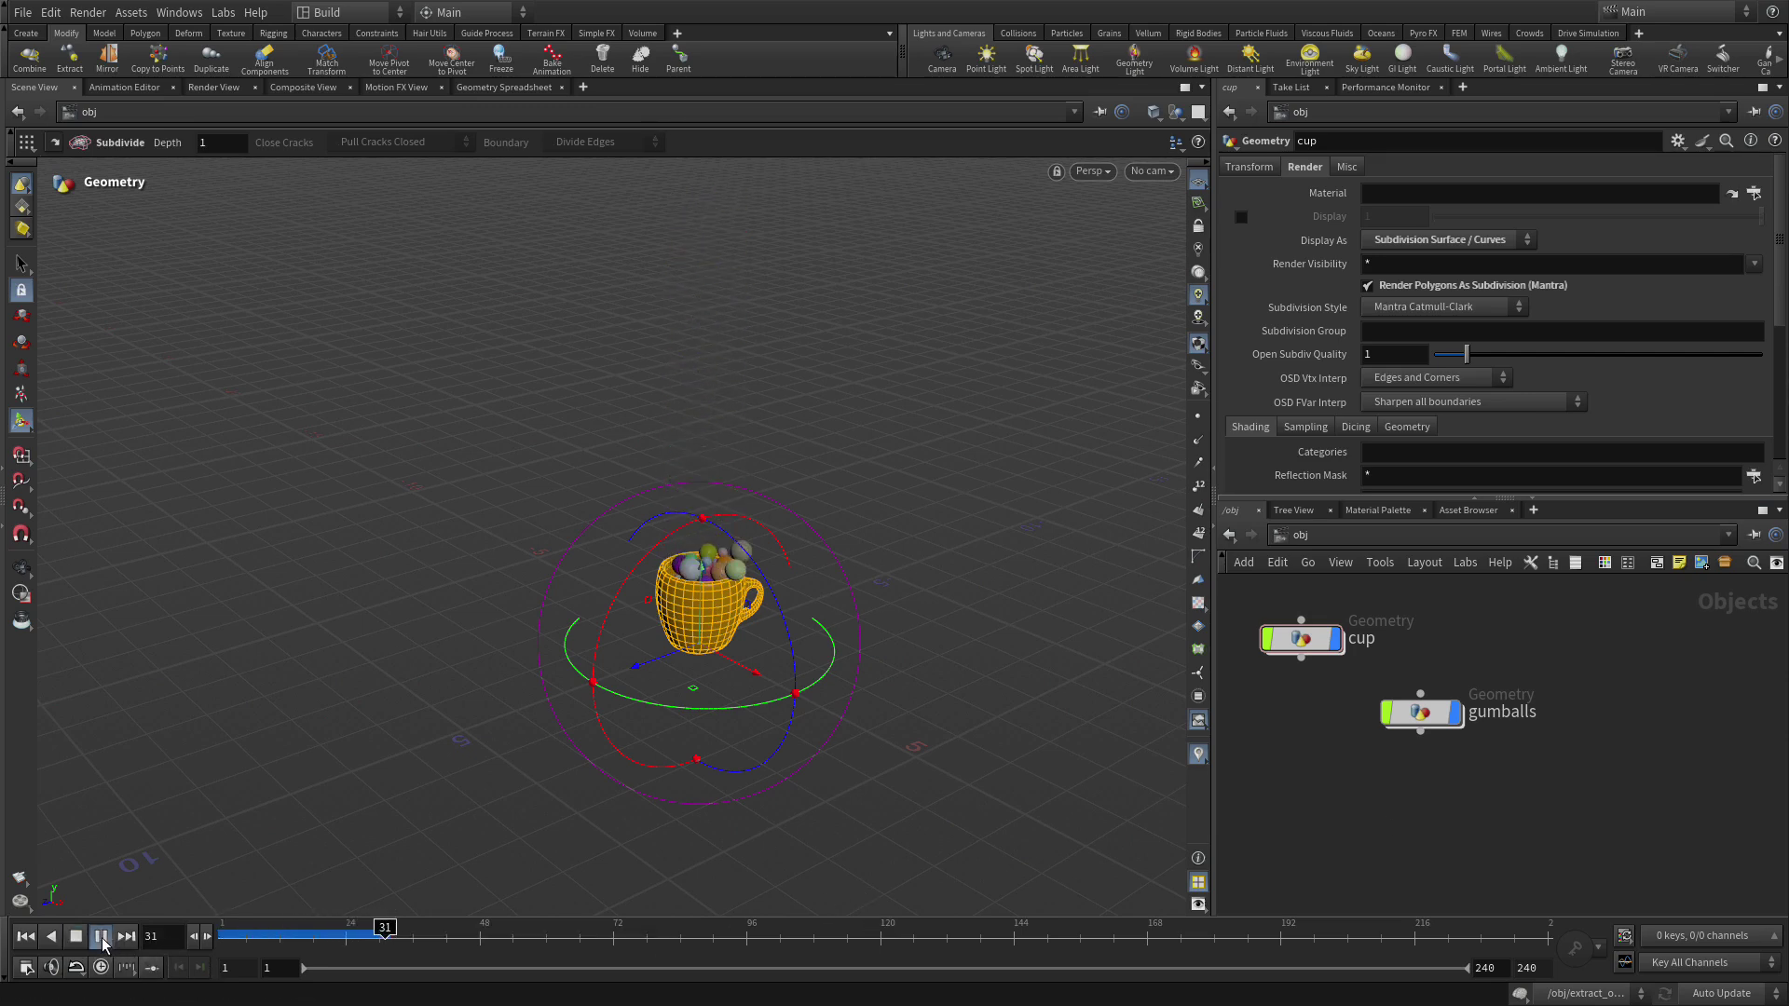
click(75, 940)
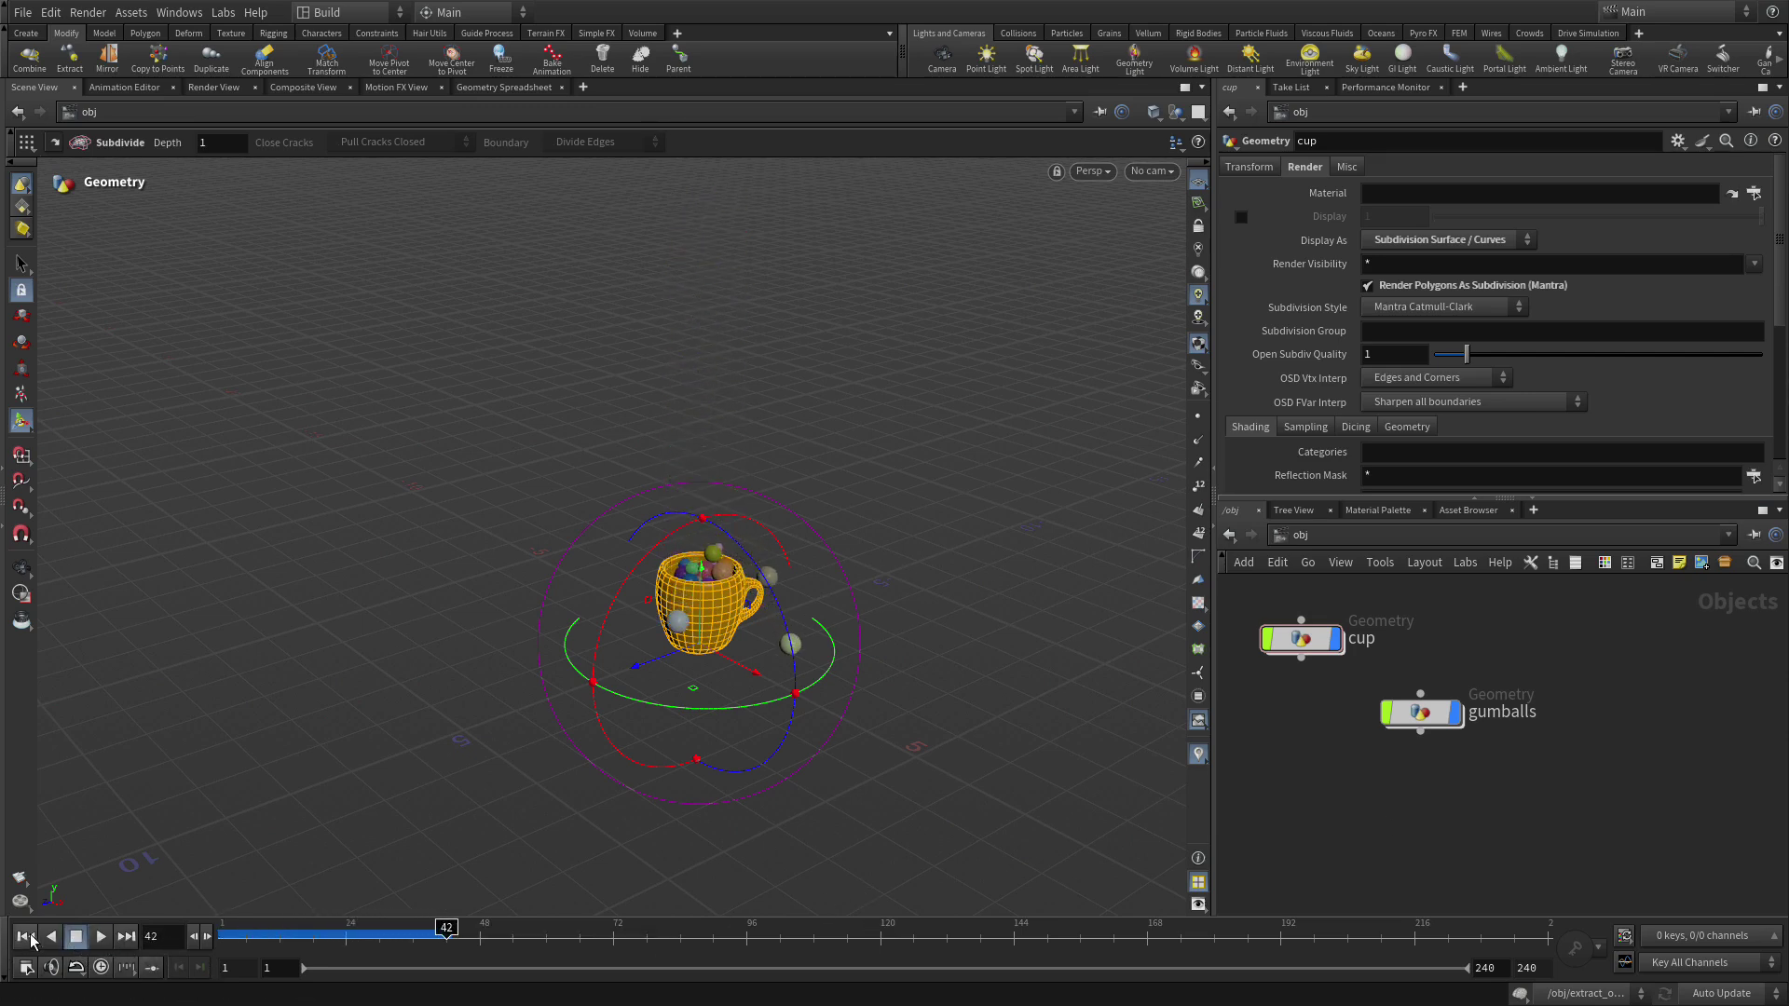
click(25, 936)
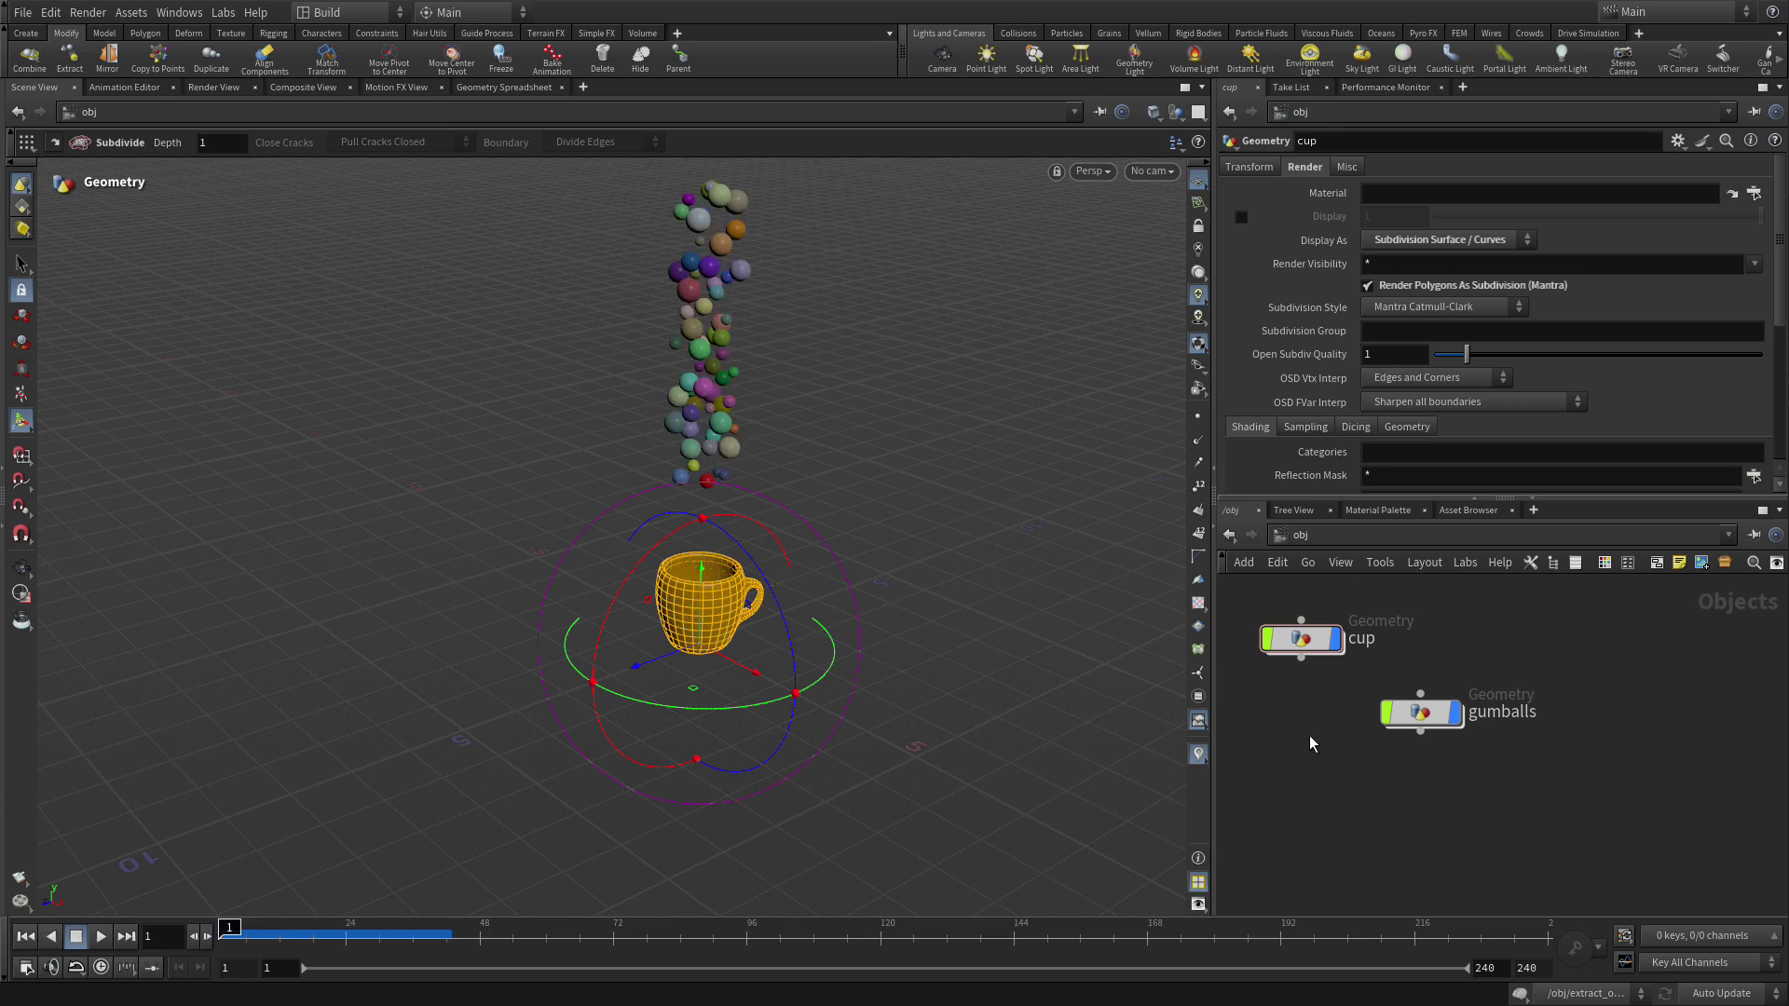
Inside the gumballs object, set the Y size of box1 to 10
double_click(1418, 715)
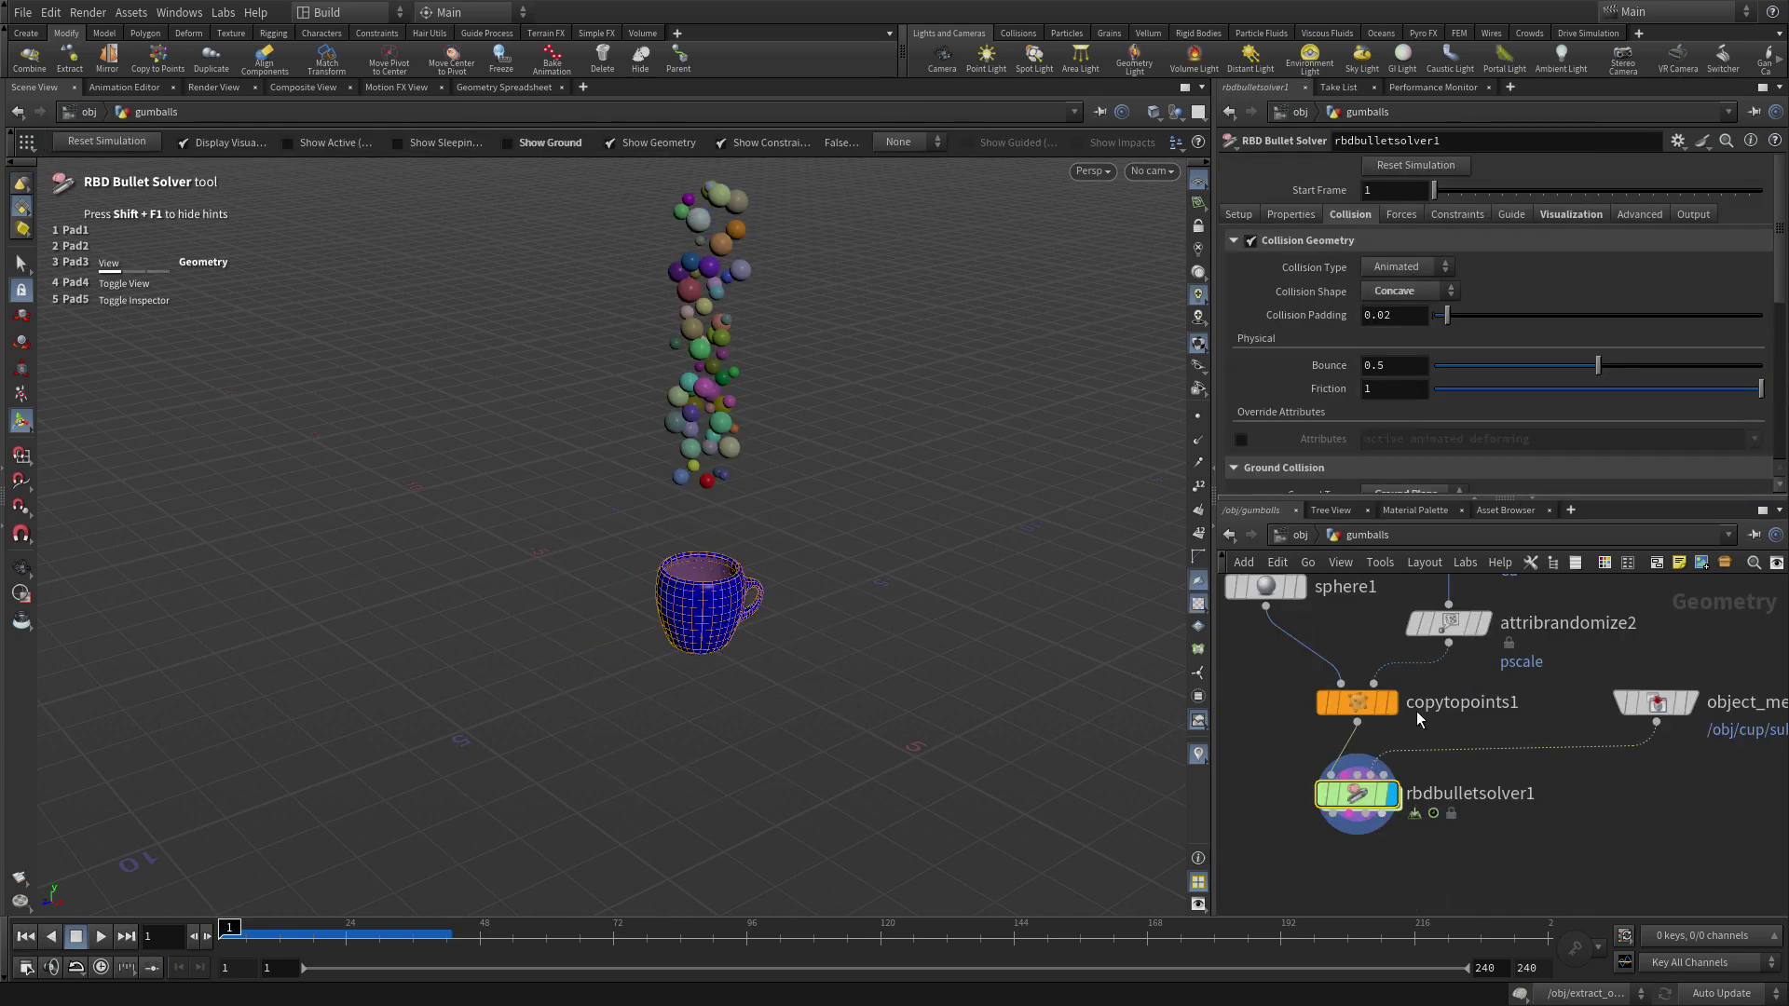
scroll(1541, 678, up, 10)
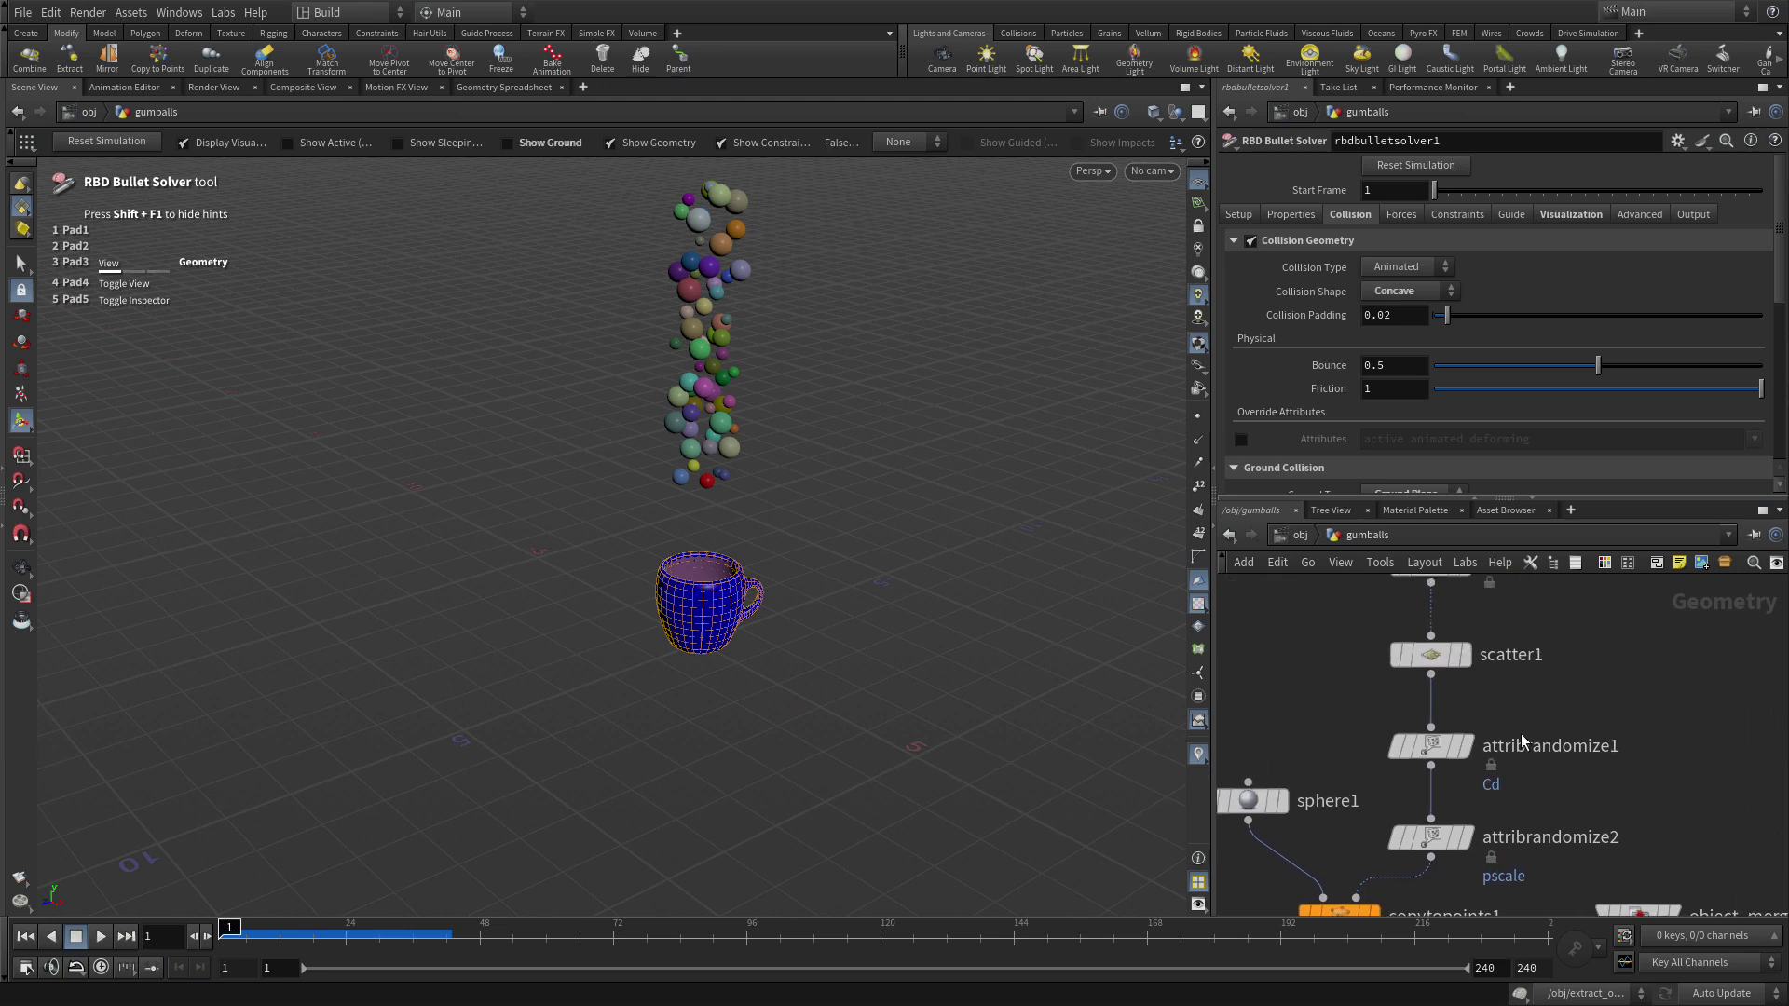
click(1447, 602)
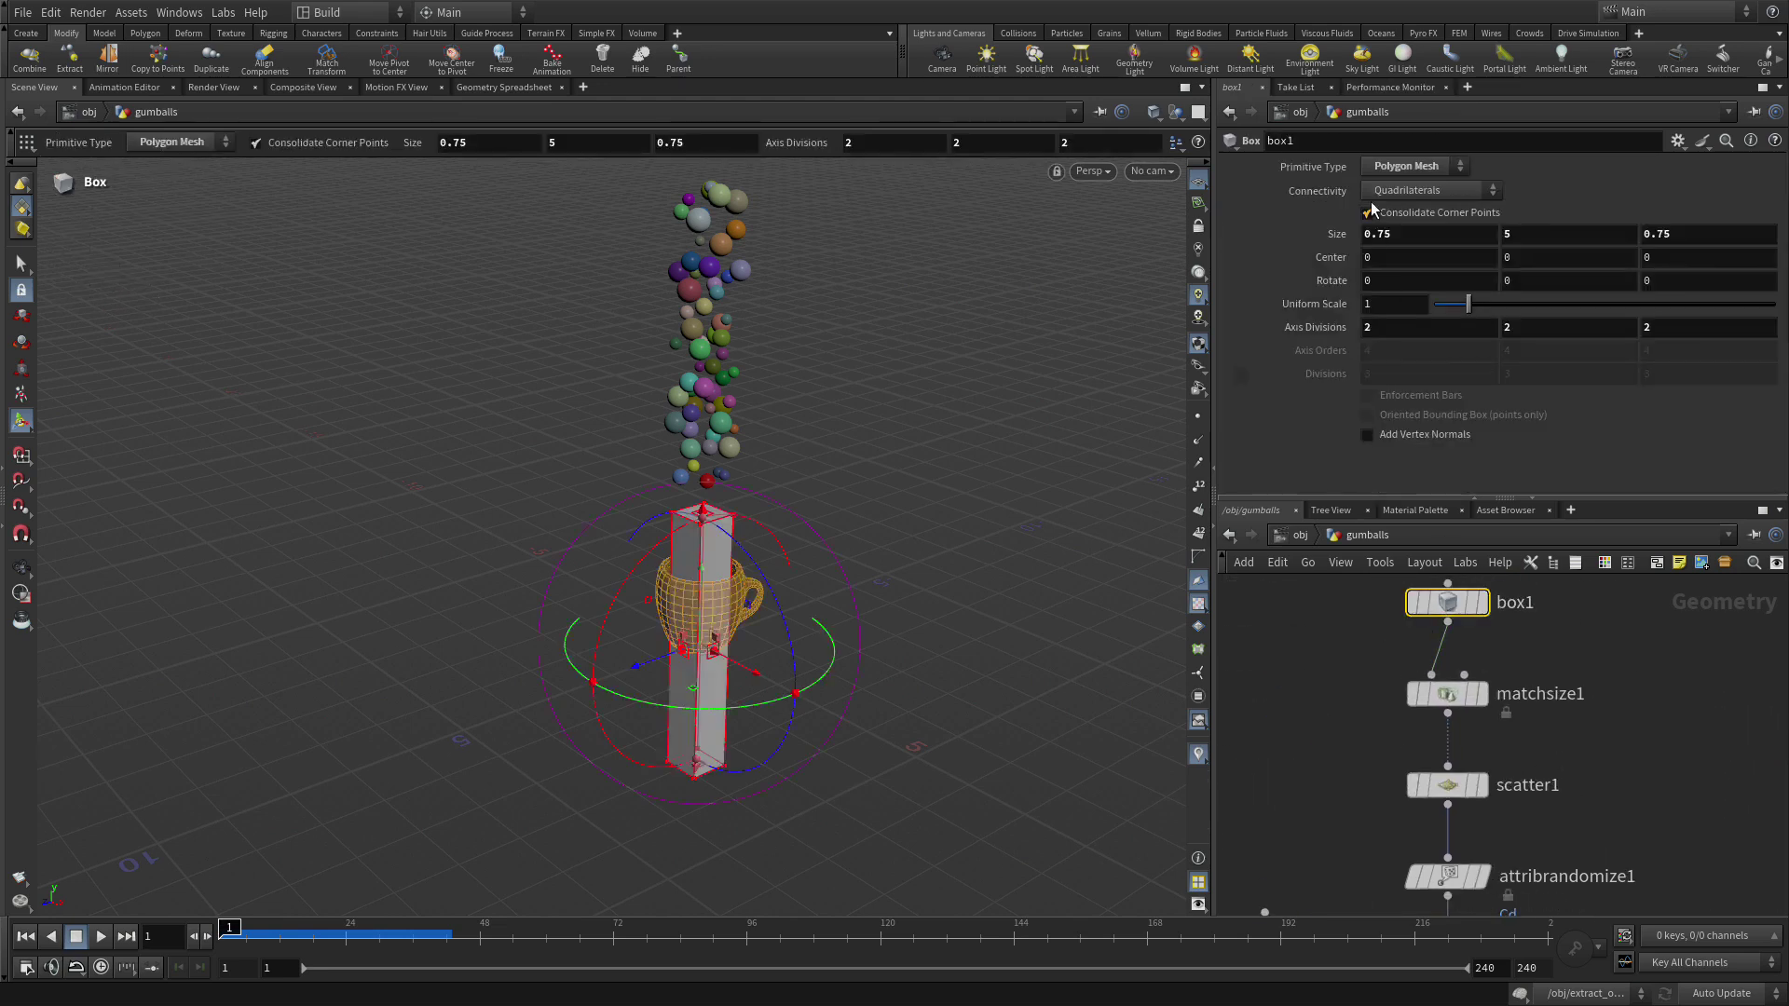
click(1525, 233)
text(10)
key(Return)
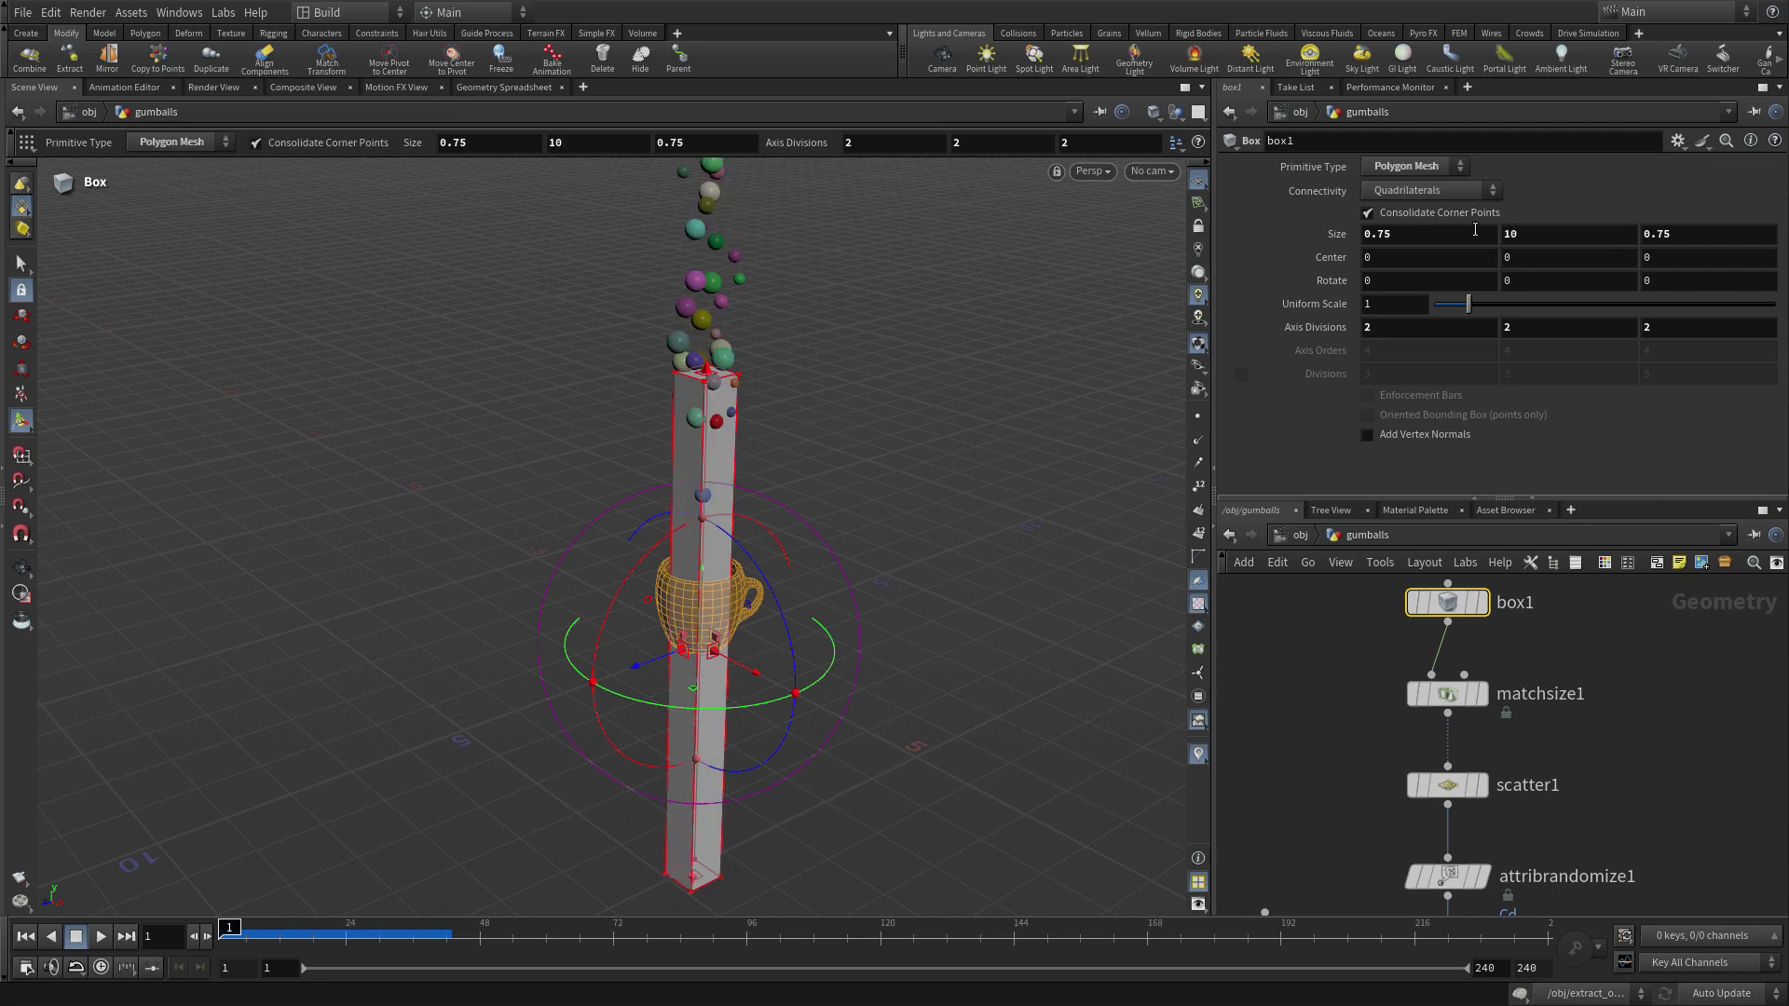
Set the Force Total Count of scatter1 to 200
mouse_move(1471, 791)
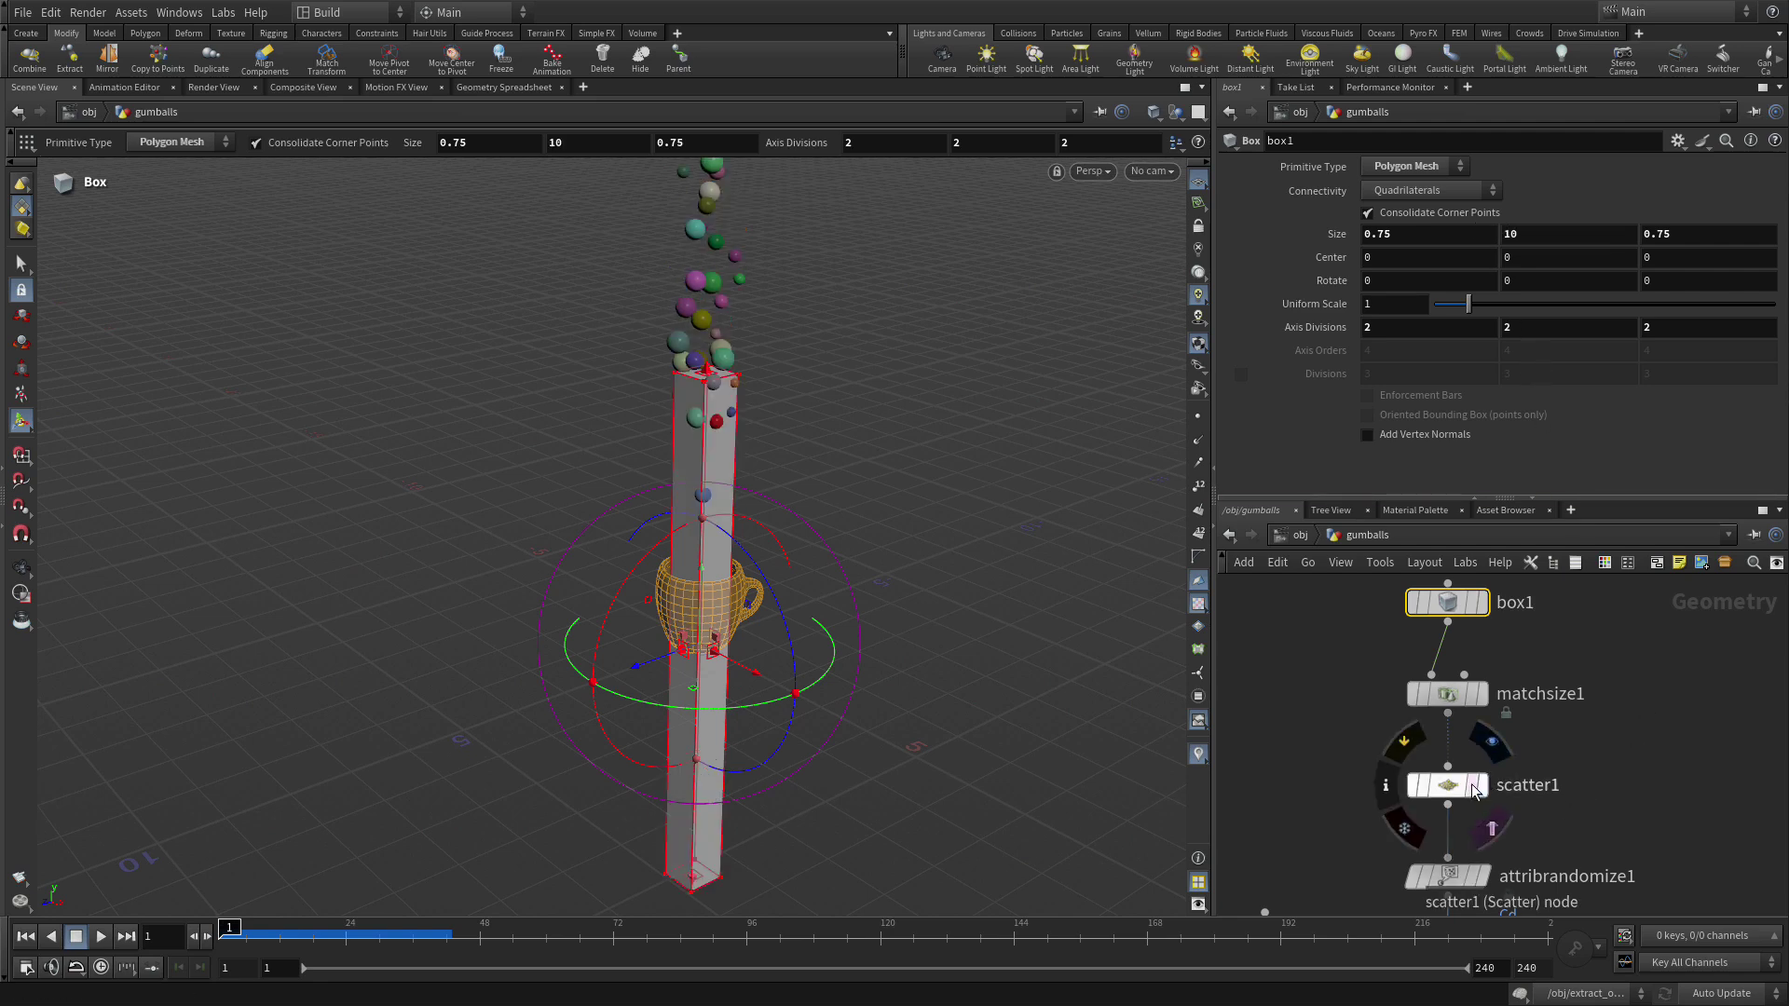
click(1441, 777)
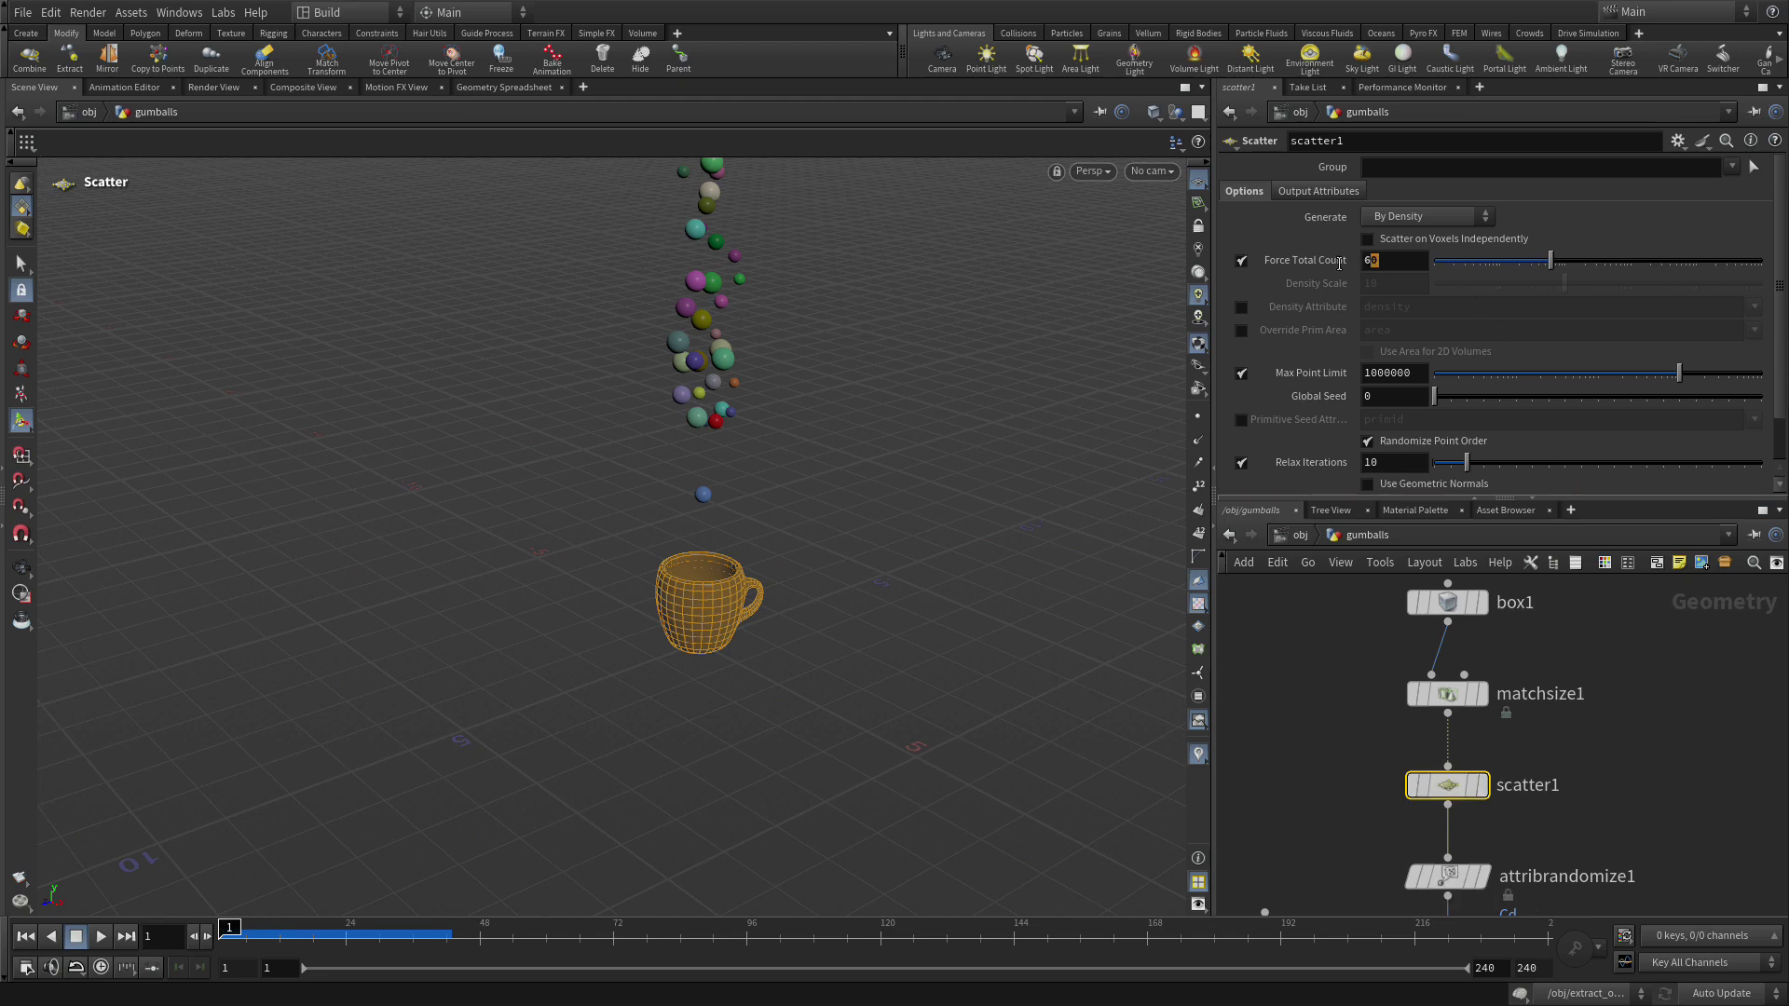
click(1377, 260)
text(200)
key(Return)
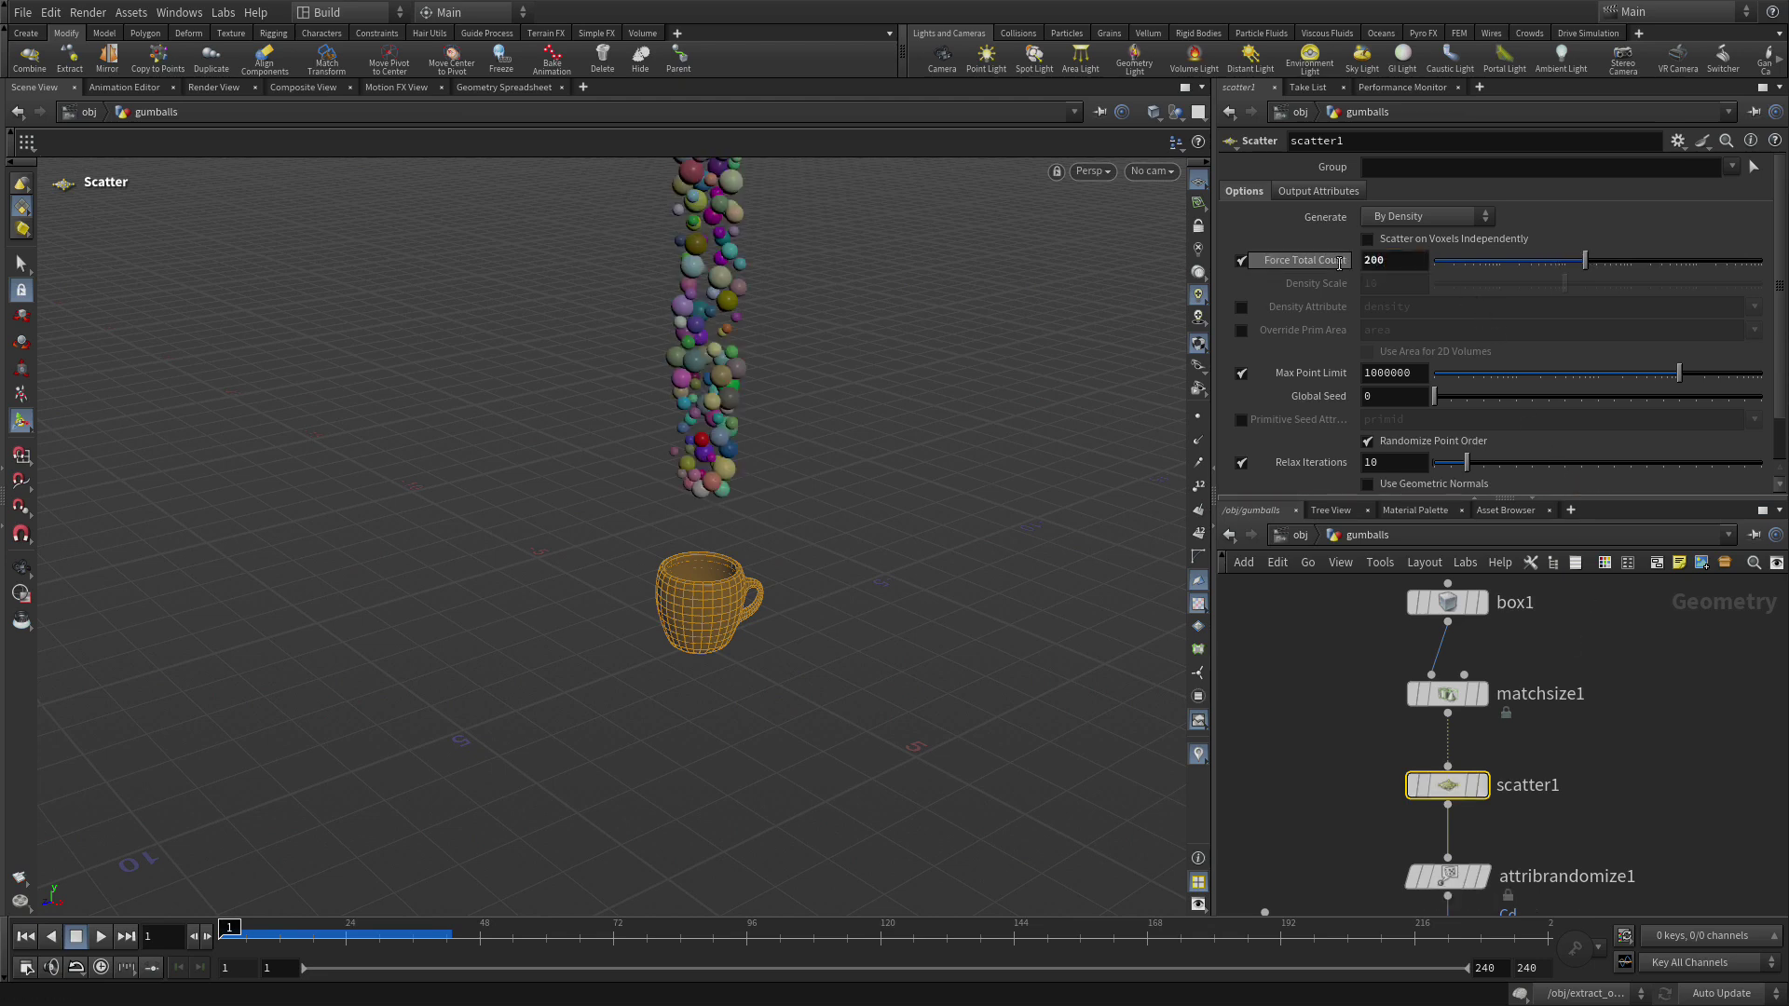
click(733, 795)
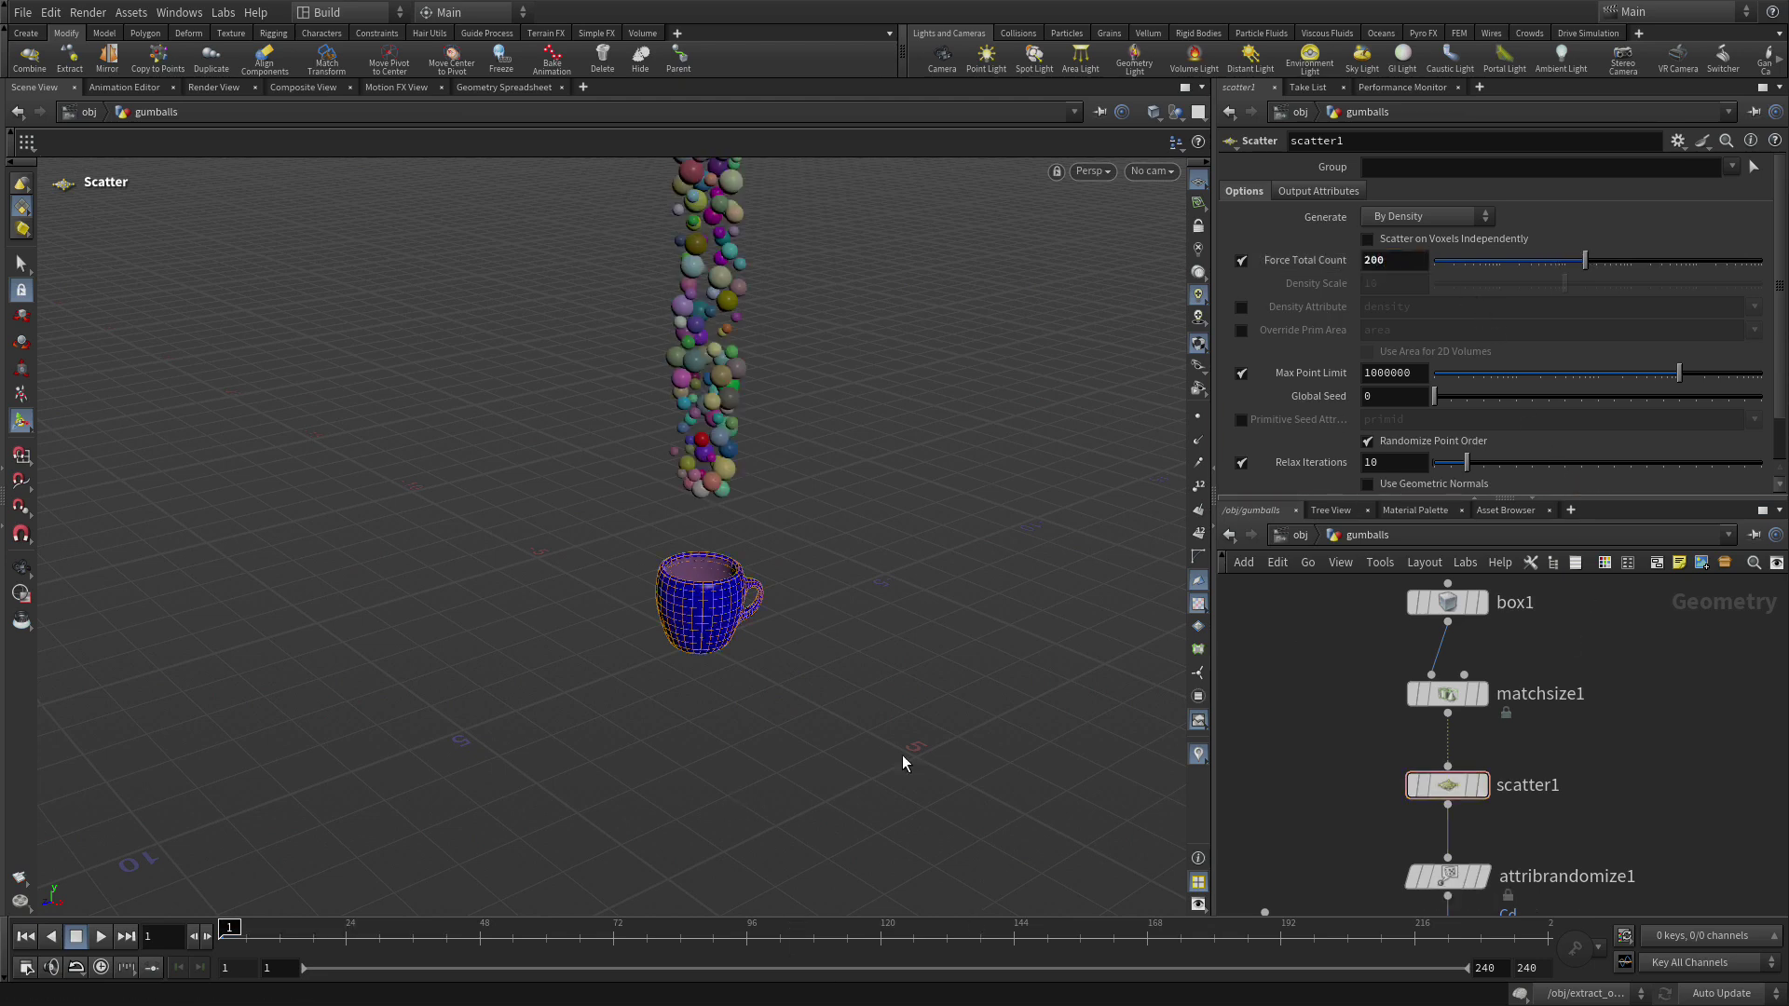
On rbdbulletsolver1, set the collision geometry's Bounce to 1.5 and Friction to .6
middle_drag(1347, 785, 1316, 428)
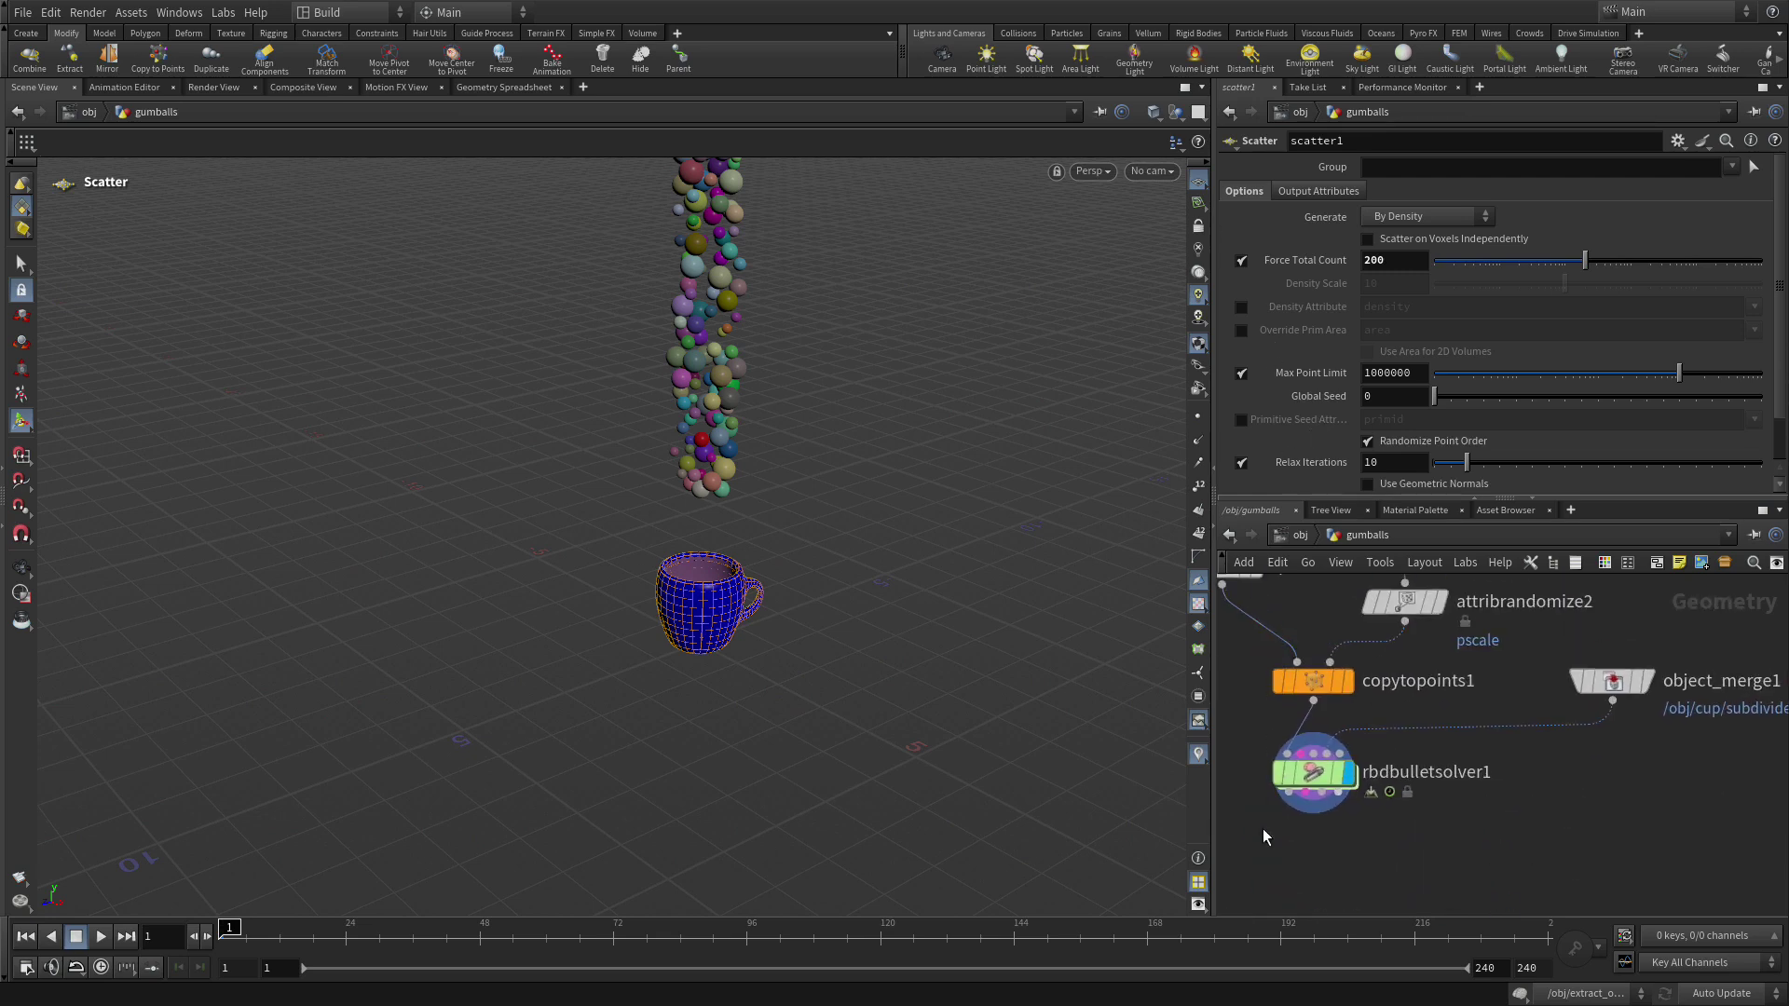
click(1316, 776)
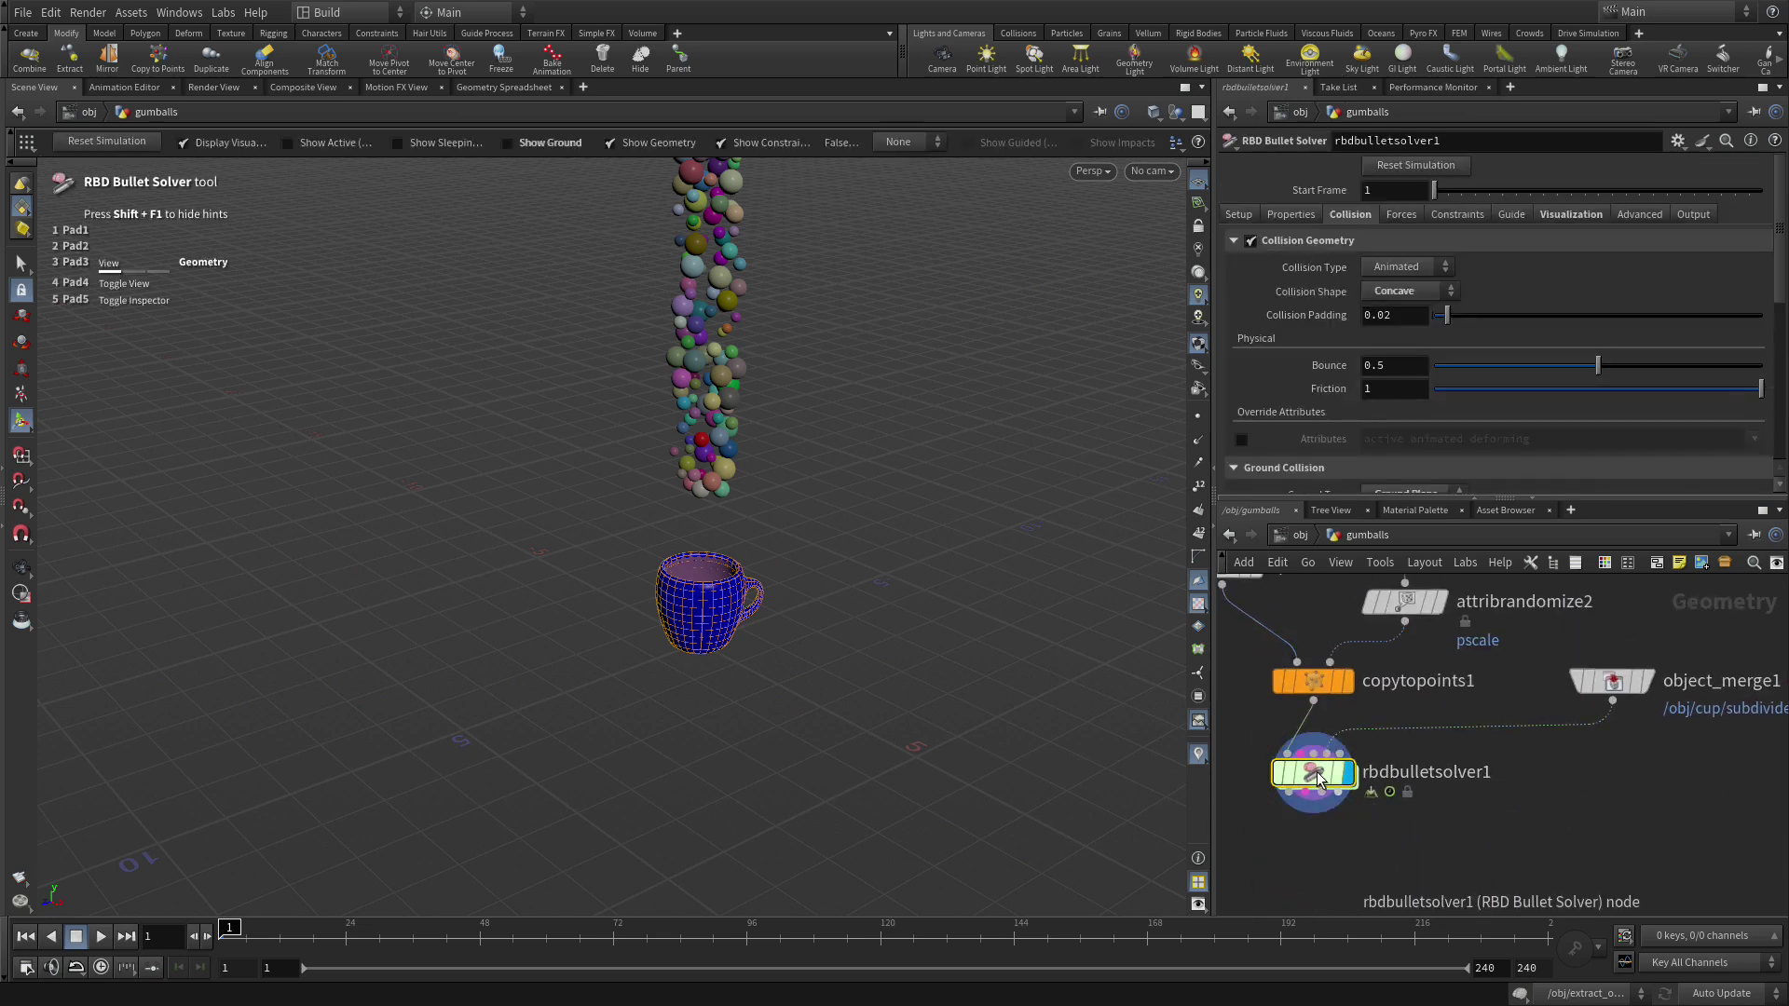
double_click(1383, 363)
text(1.)
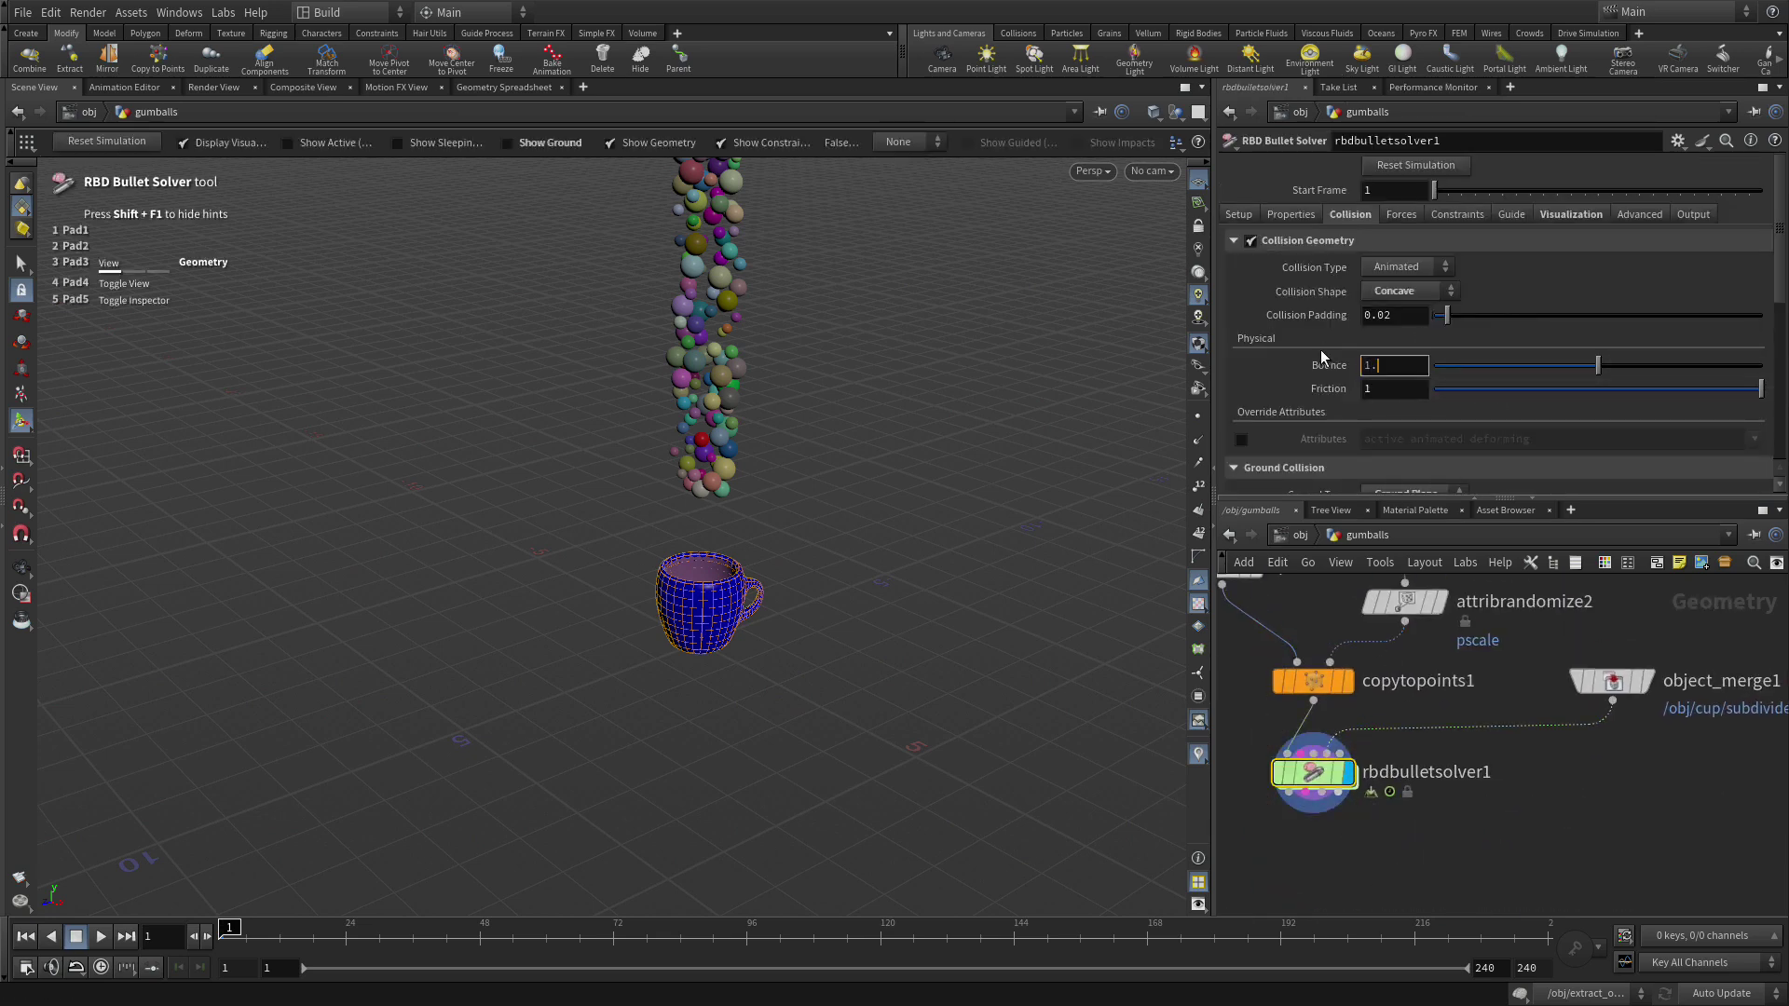
text(5)
key(Return)
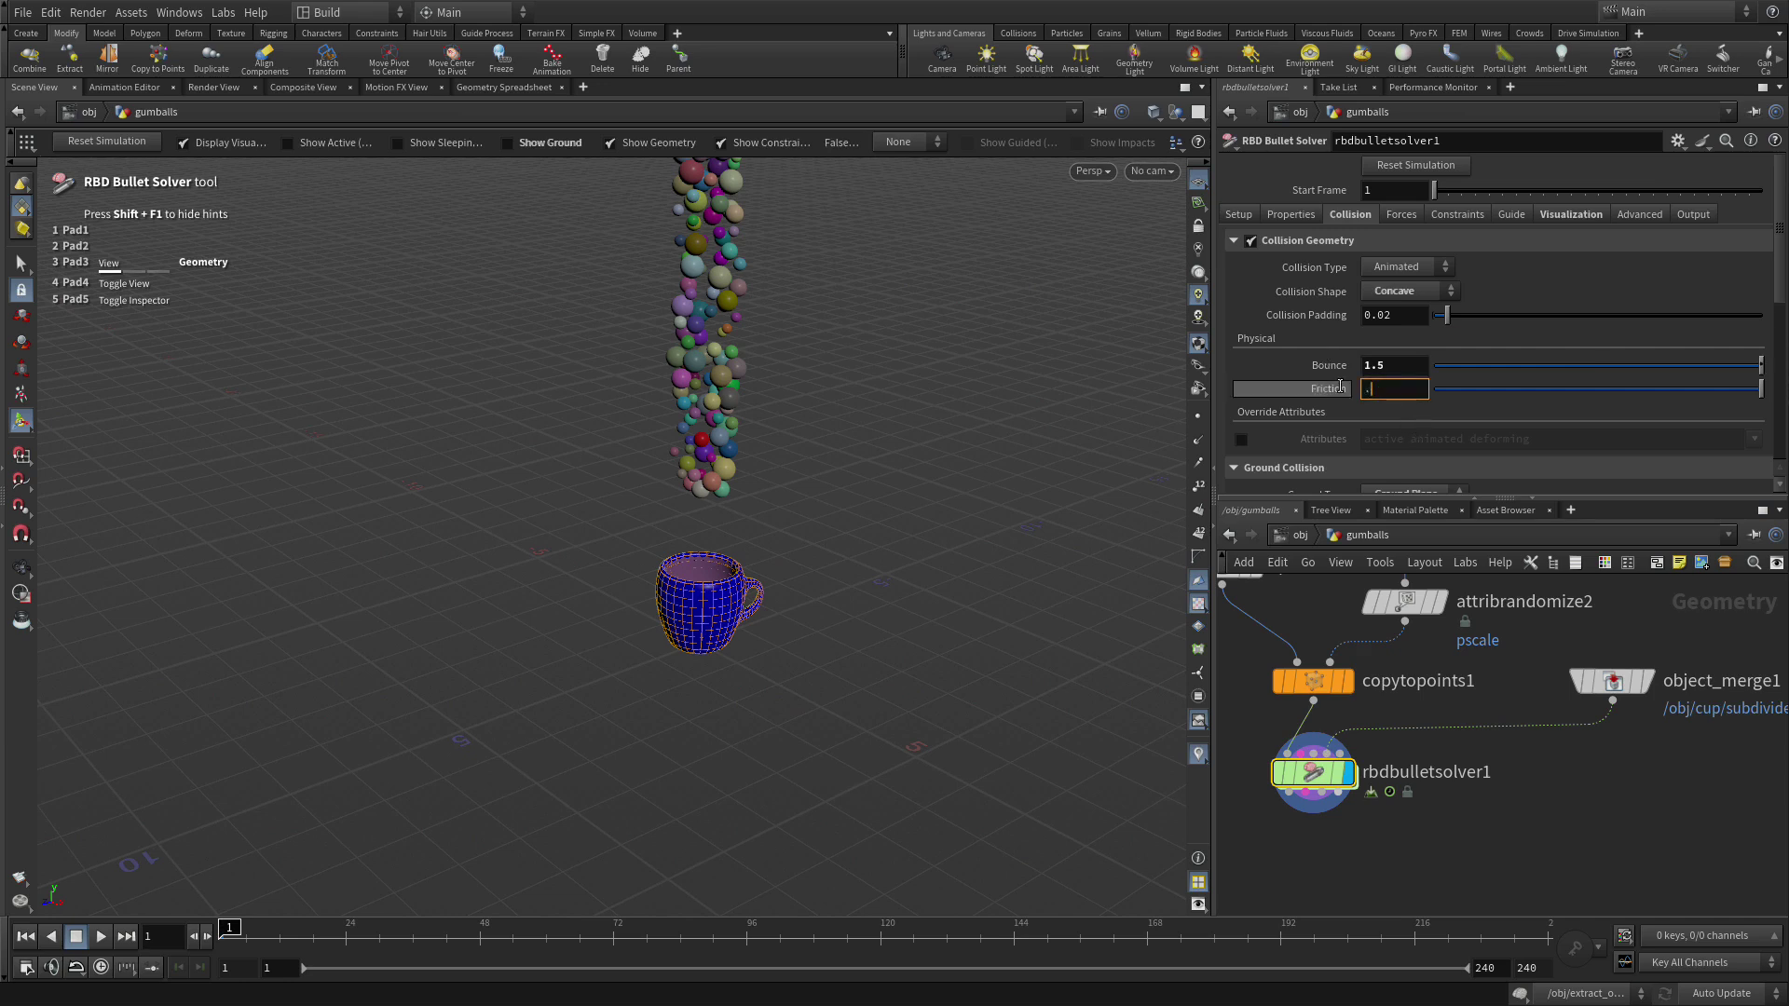
text(.6)
key(Return)
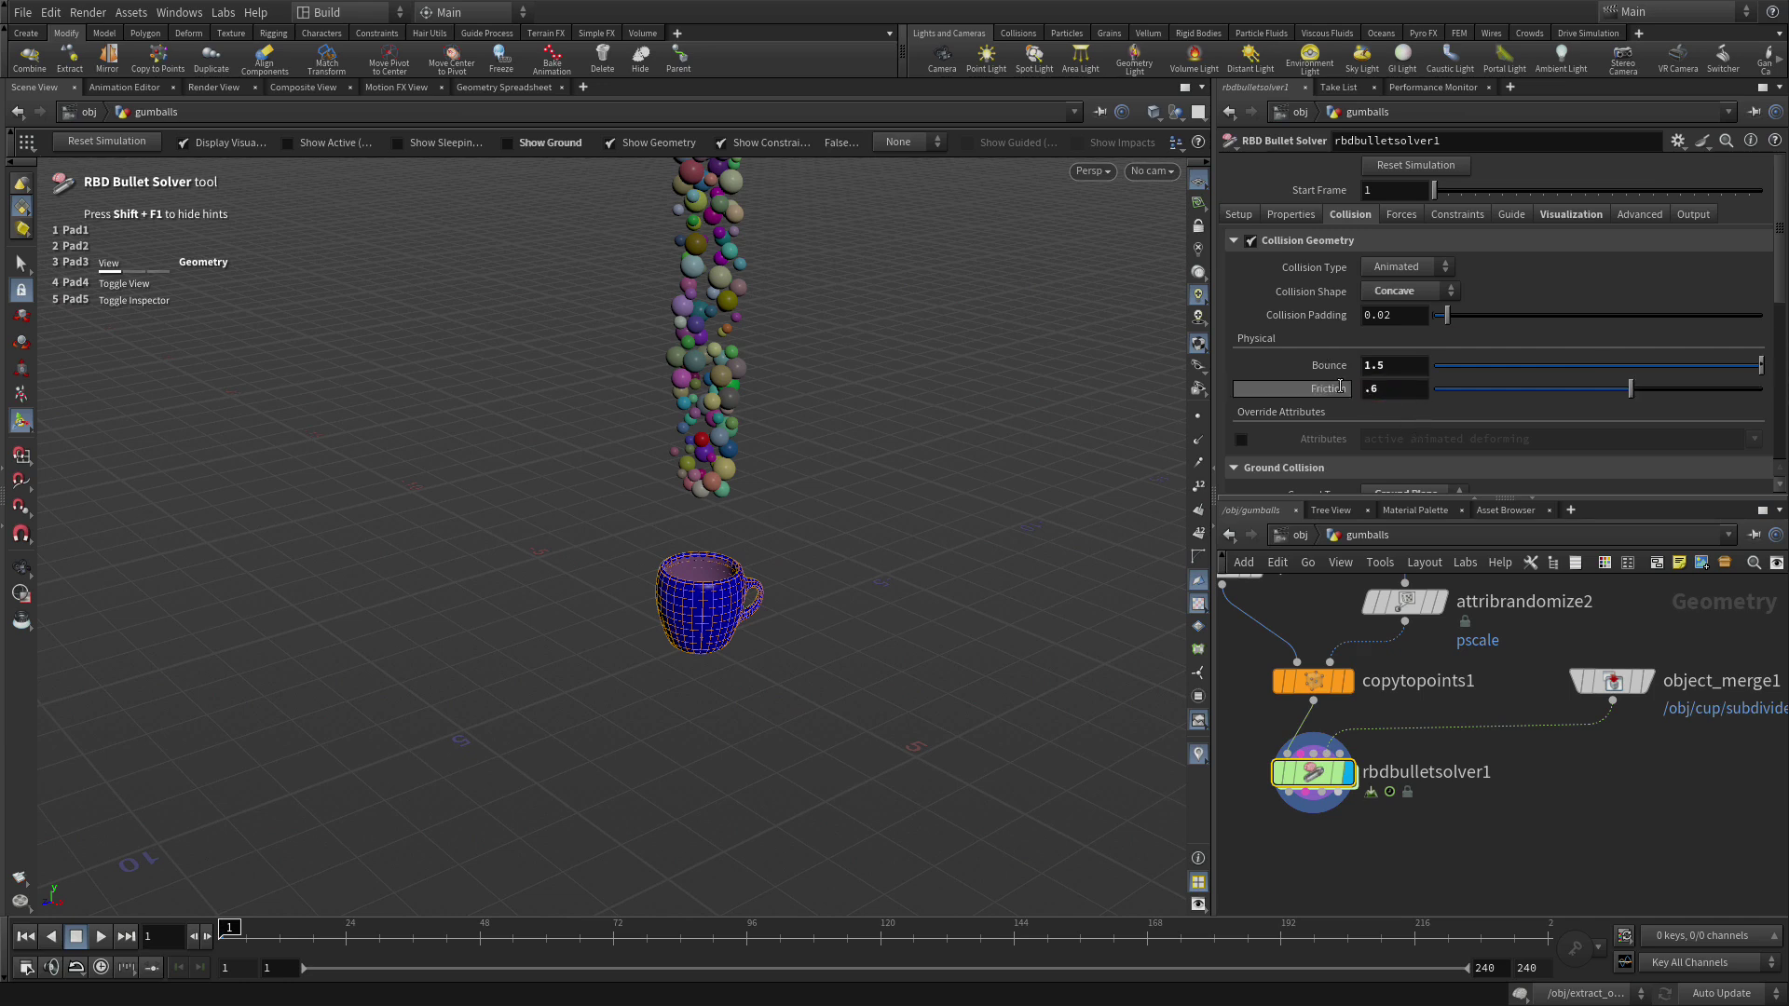
Play the simulation to check the new bounce and friction, then return to the first frame
click(104, 937)
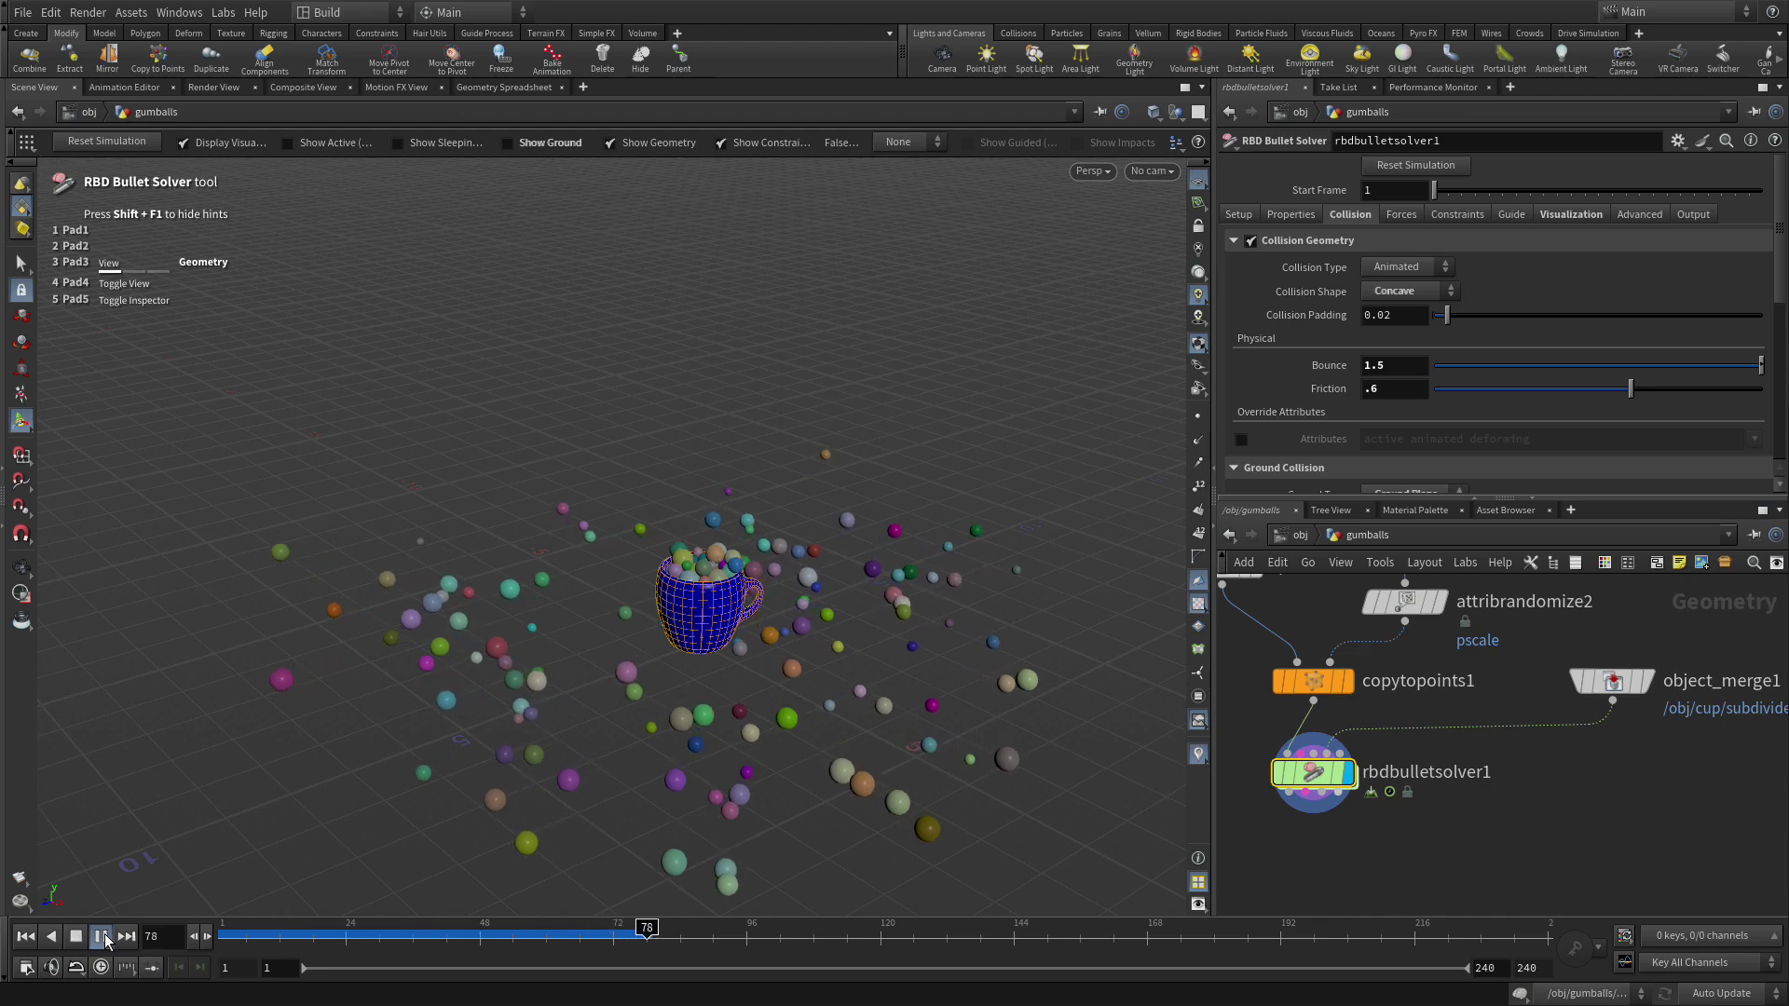
click(101, 936)
click(26, 936)
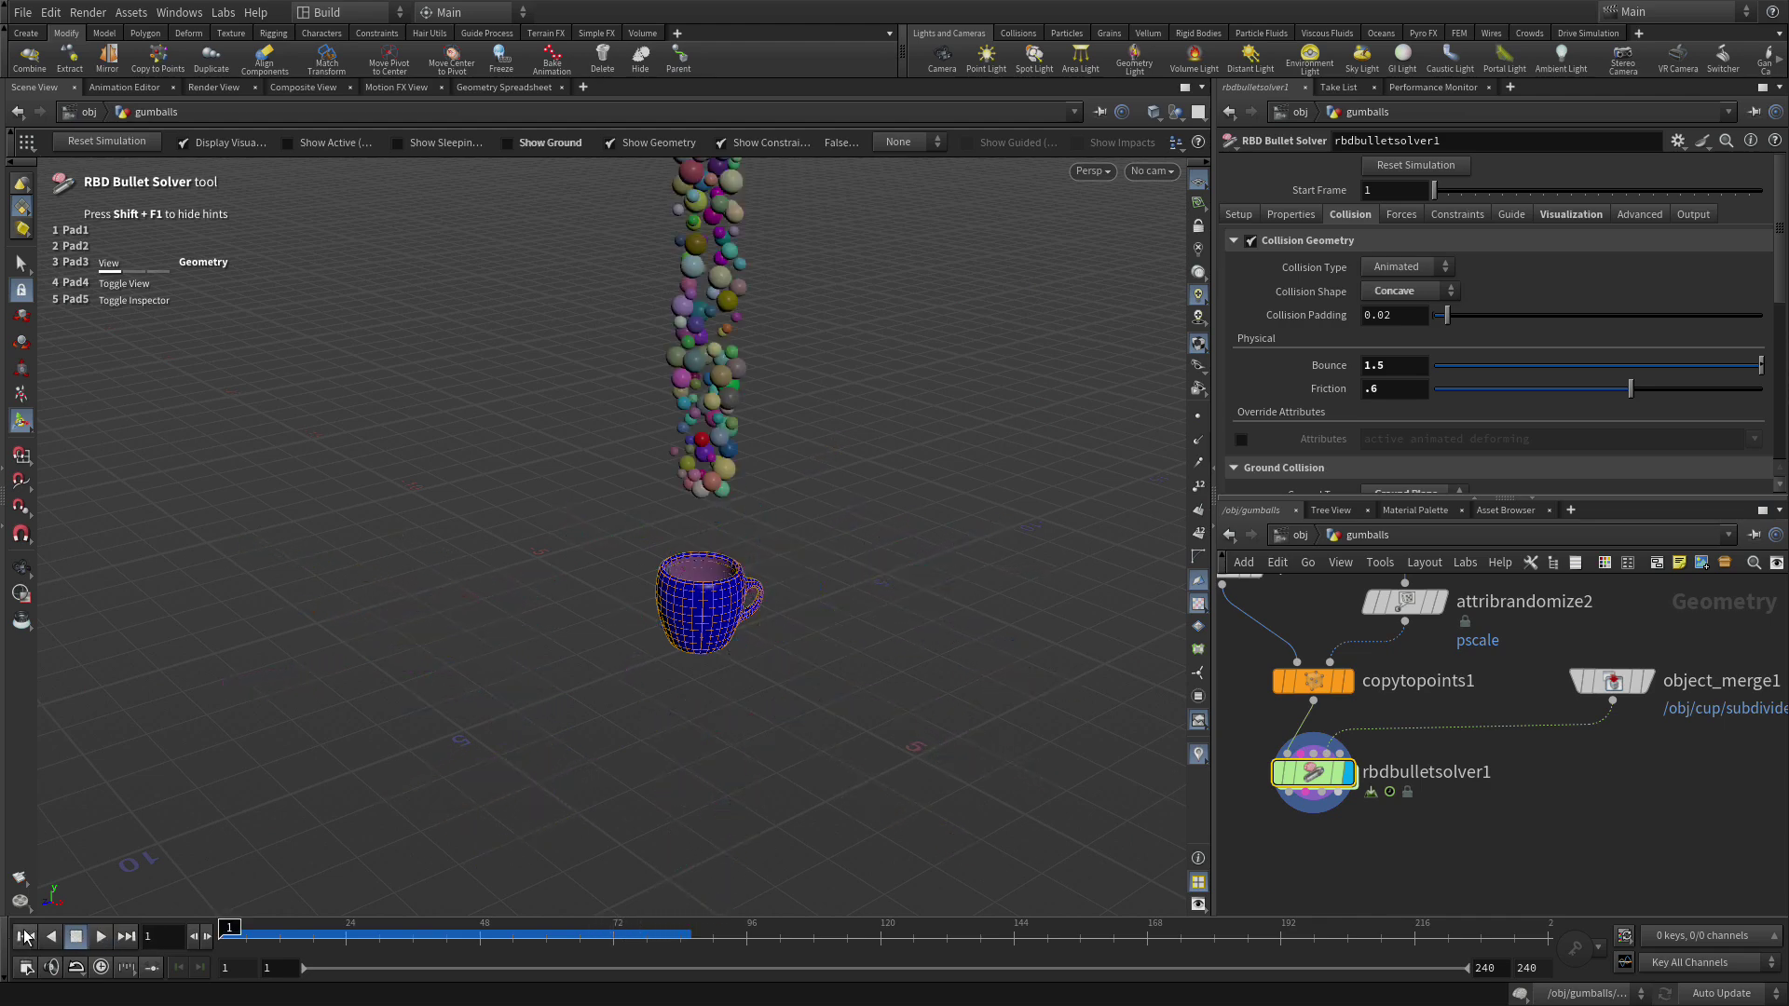
Set the end frame to 72 in the global animation options
click(26, 968)
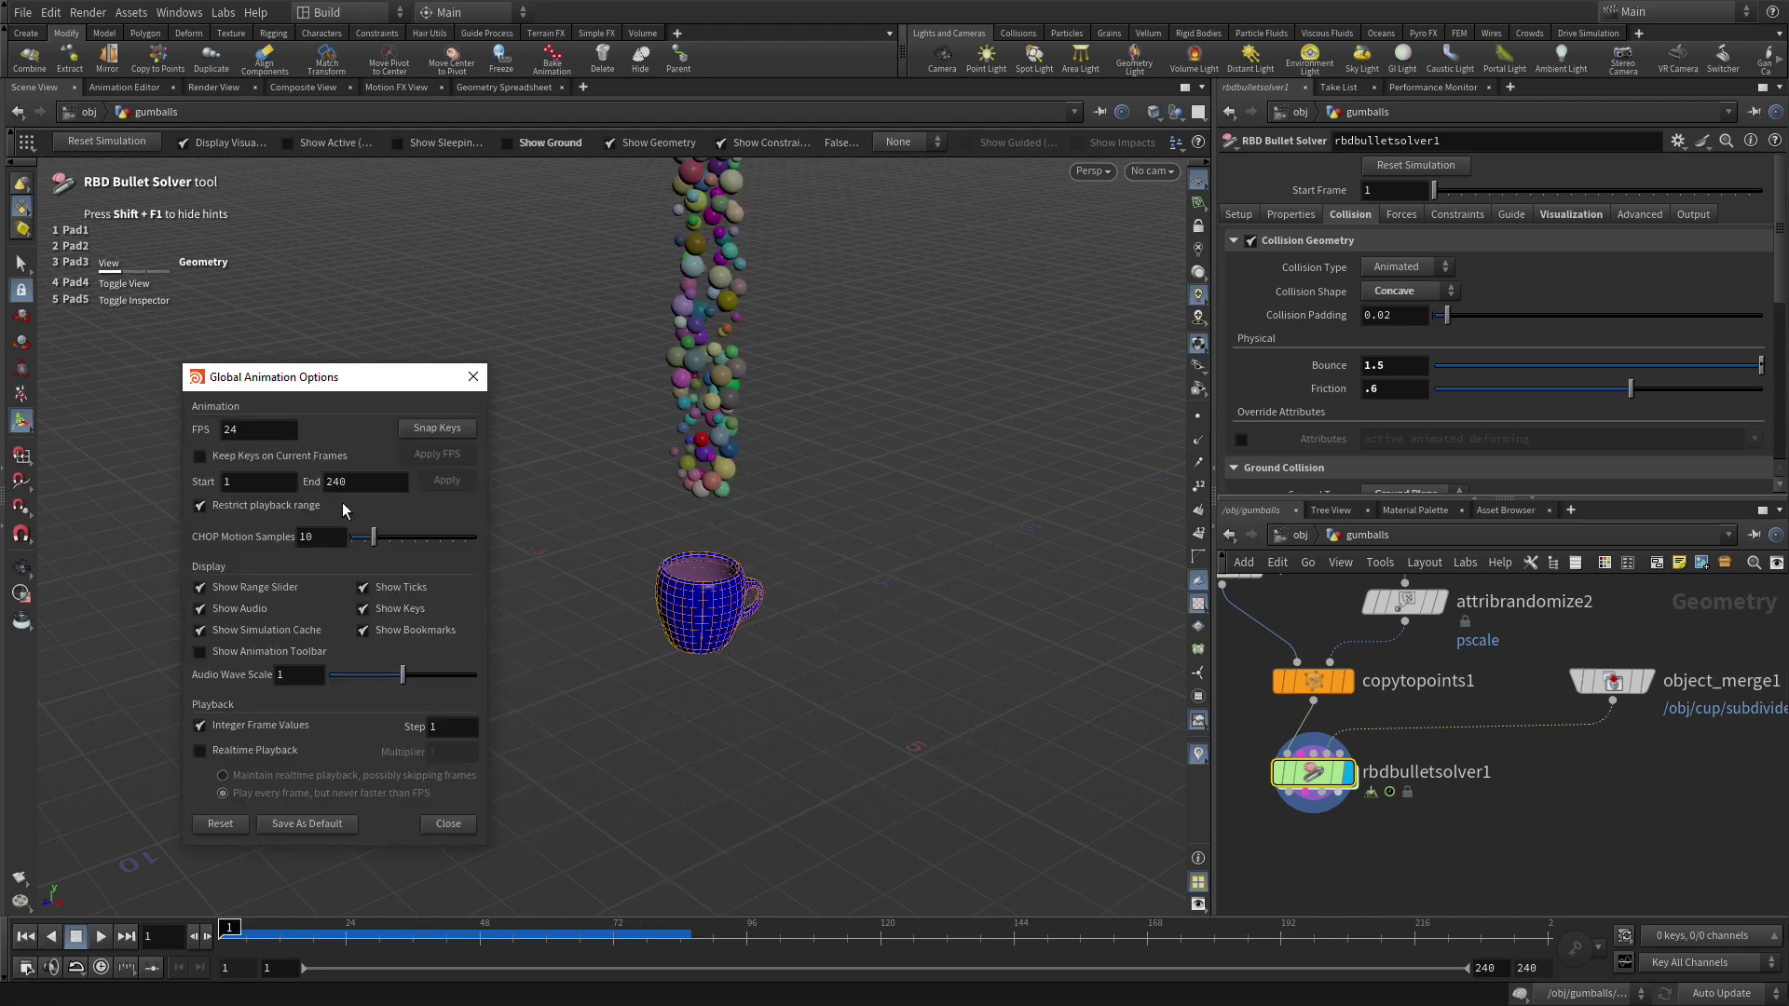
double_click(350, 482)
text(72)
click(449, 825)
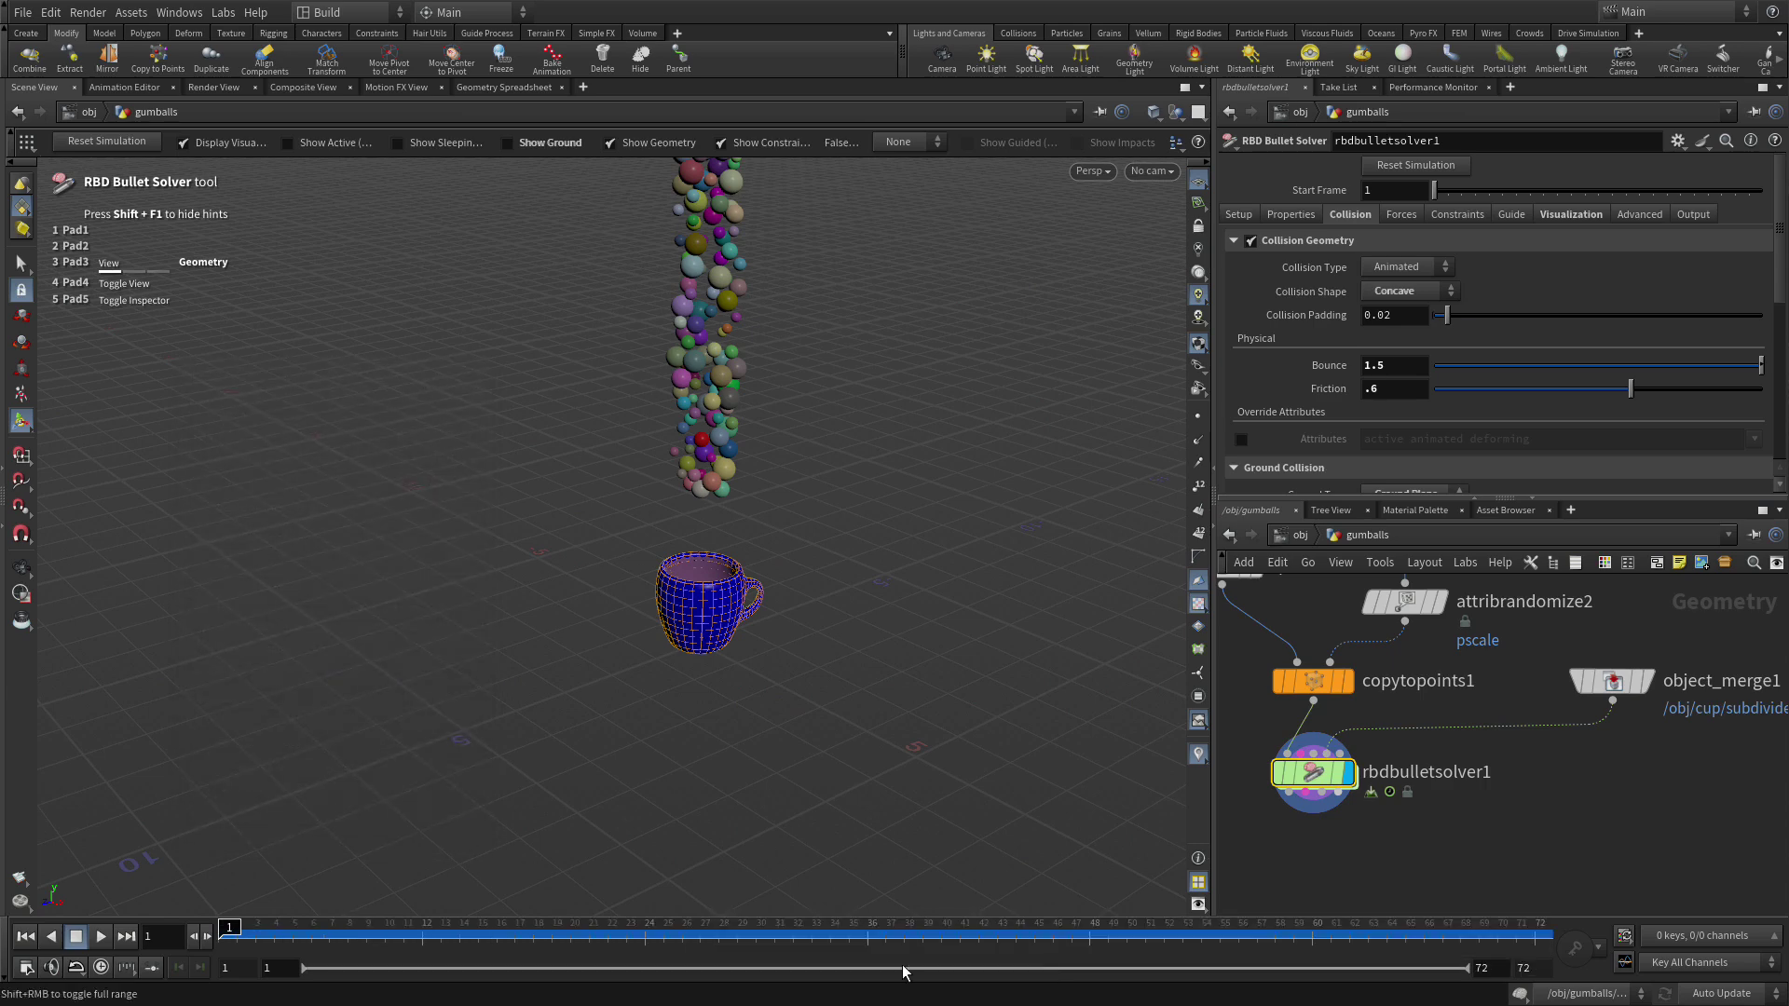
Play the shortened frame range, turn on real-time playback and play the simulation again before stopping it
click(100, 937)
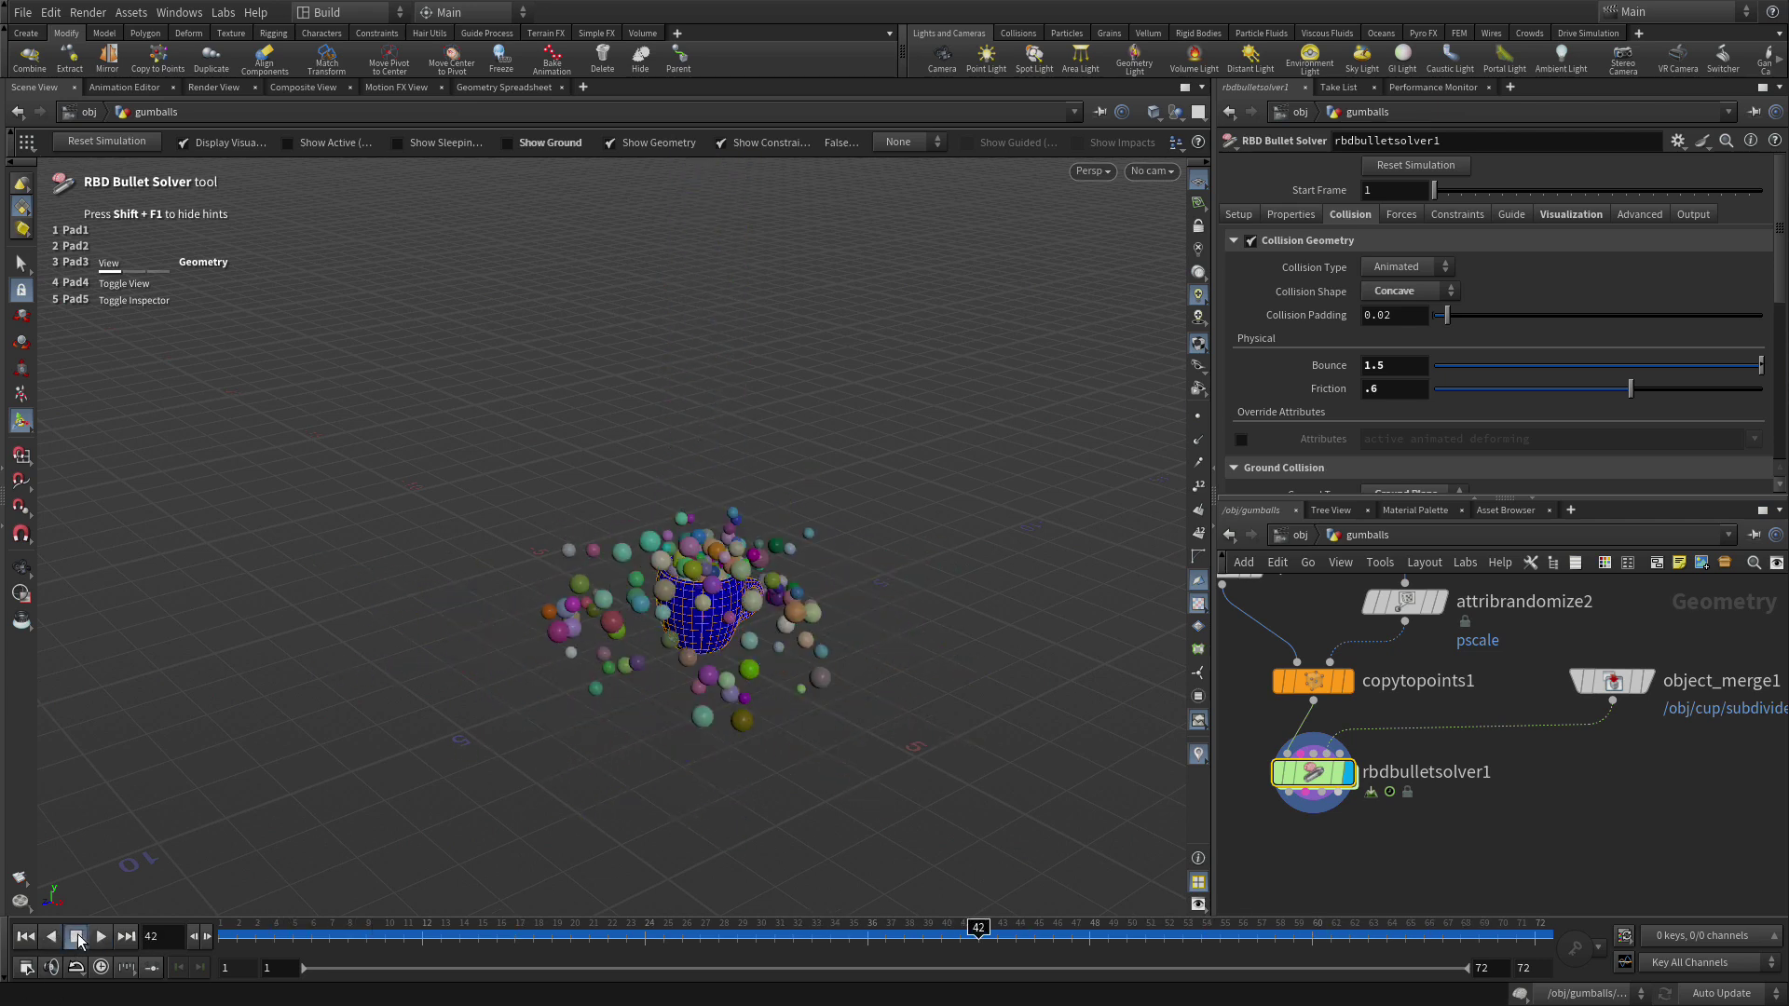
click(100, 937)
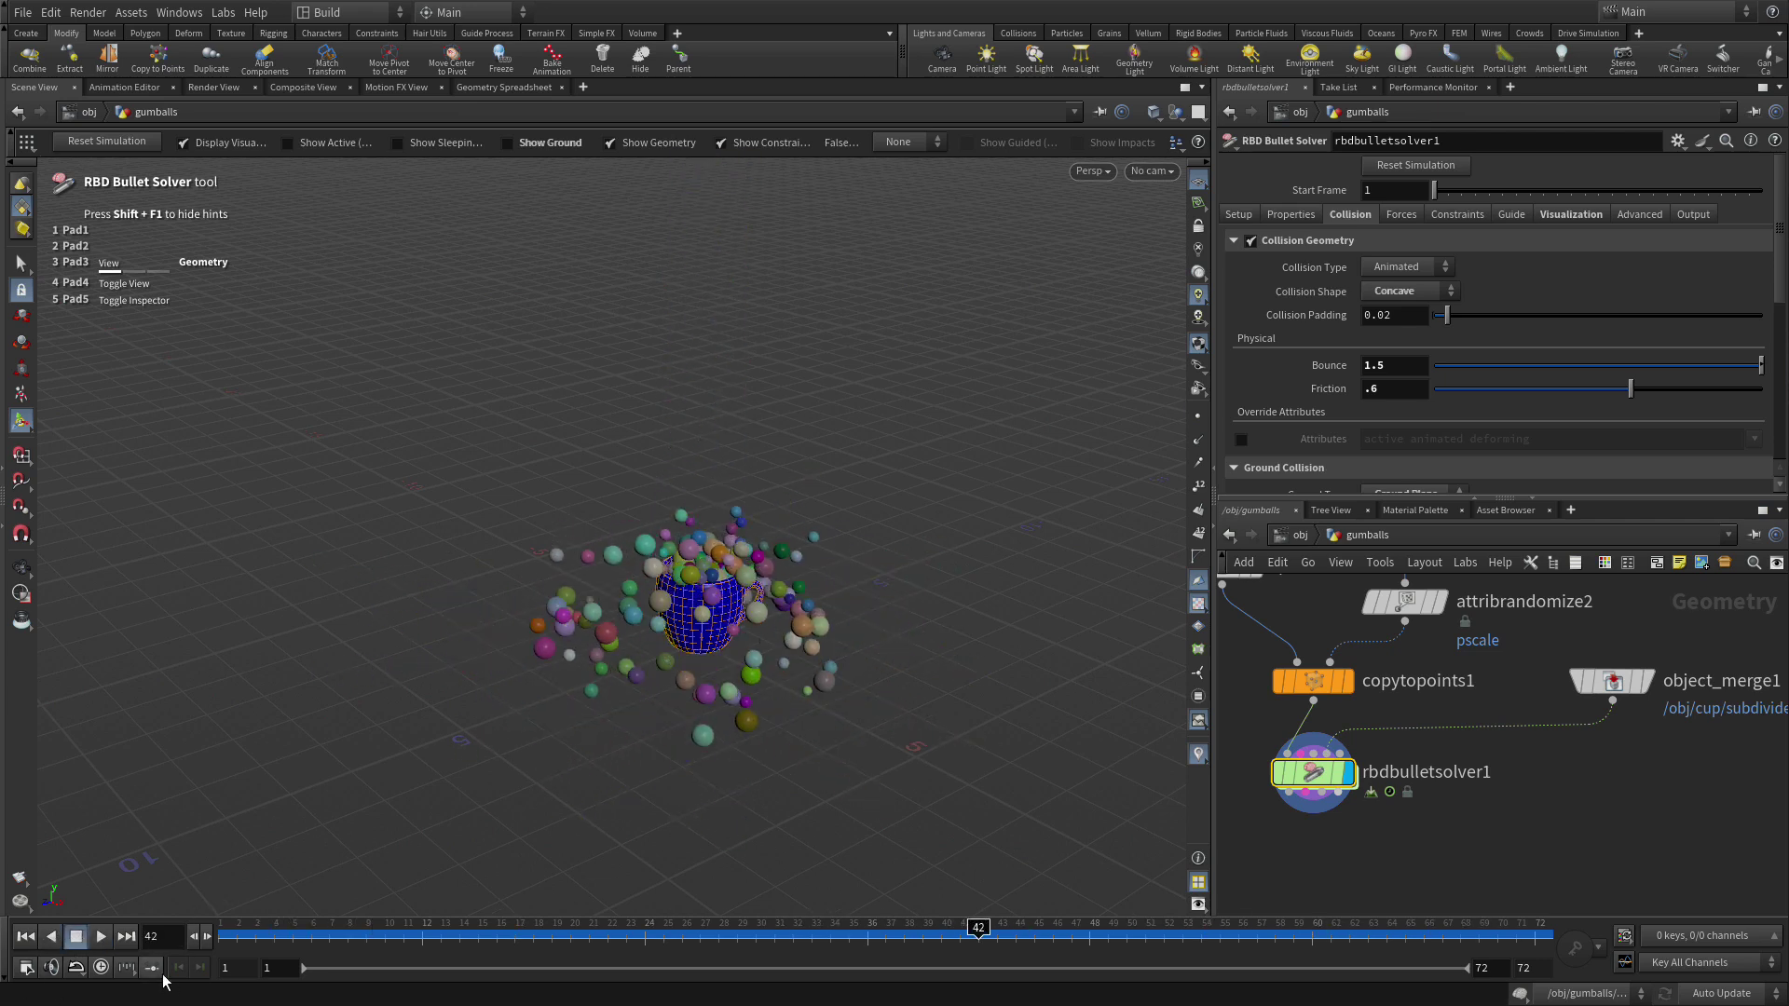
click(100, 969)
click(98, 936)
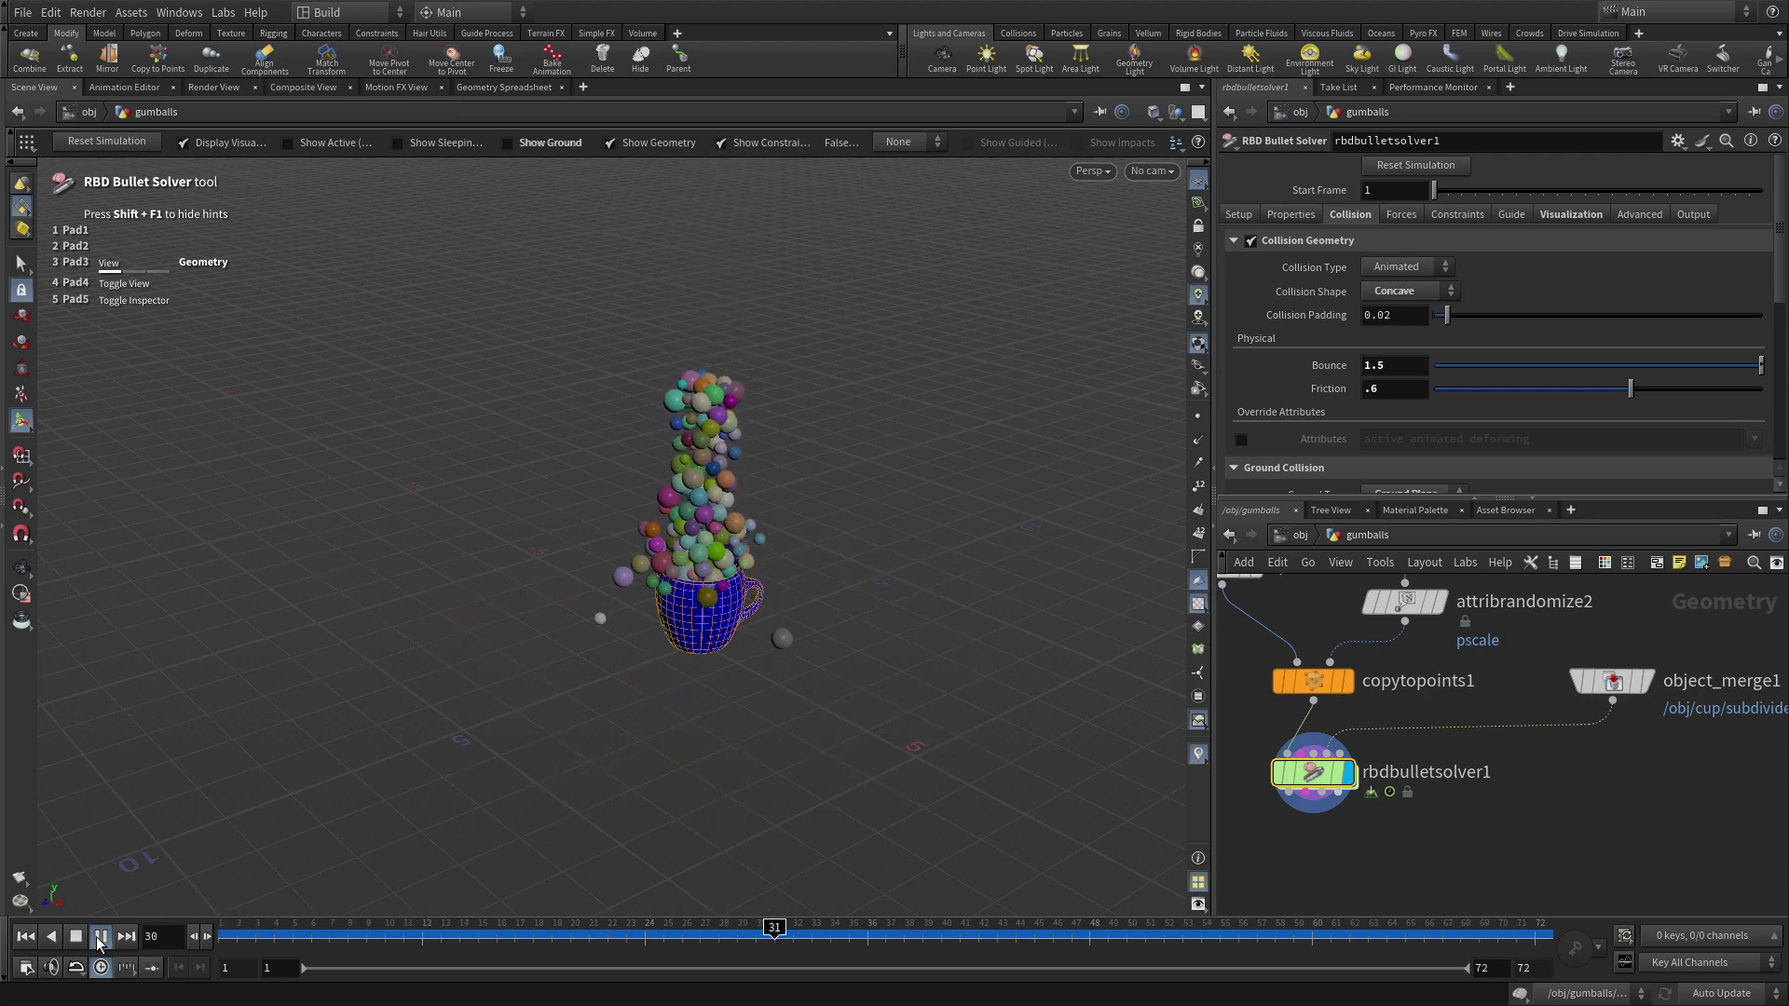
click(94, 936)
Examine the simulation close up around the cup by playing it from the first frame, then stop at frame 43
key(Escape)
scroll(818, 724, up, 10)
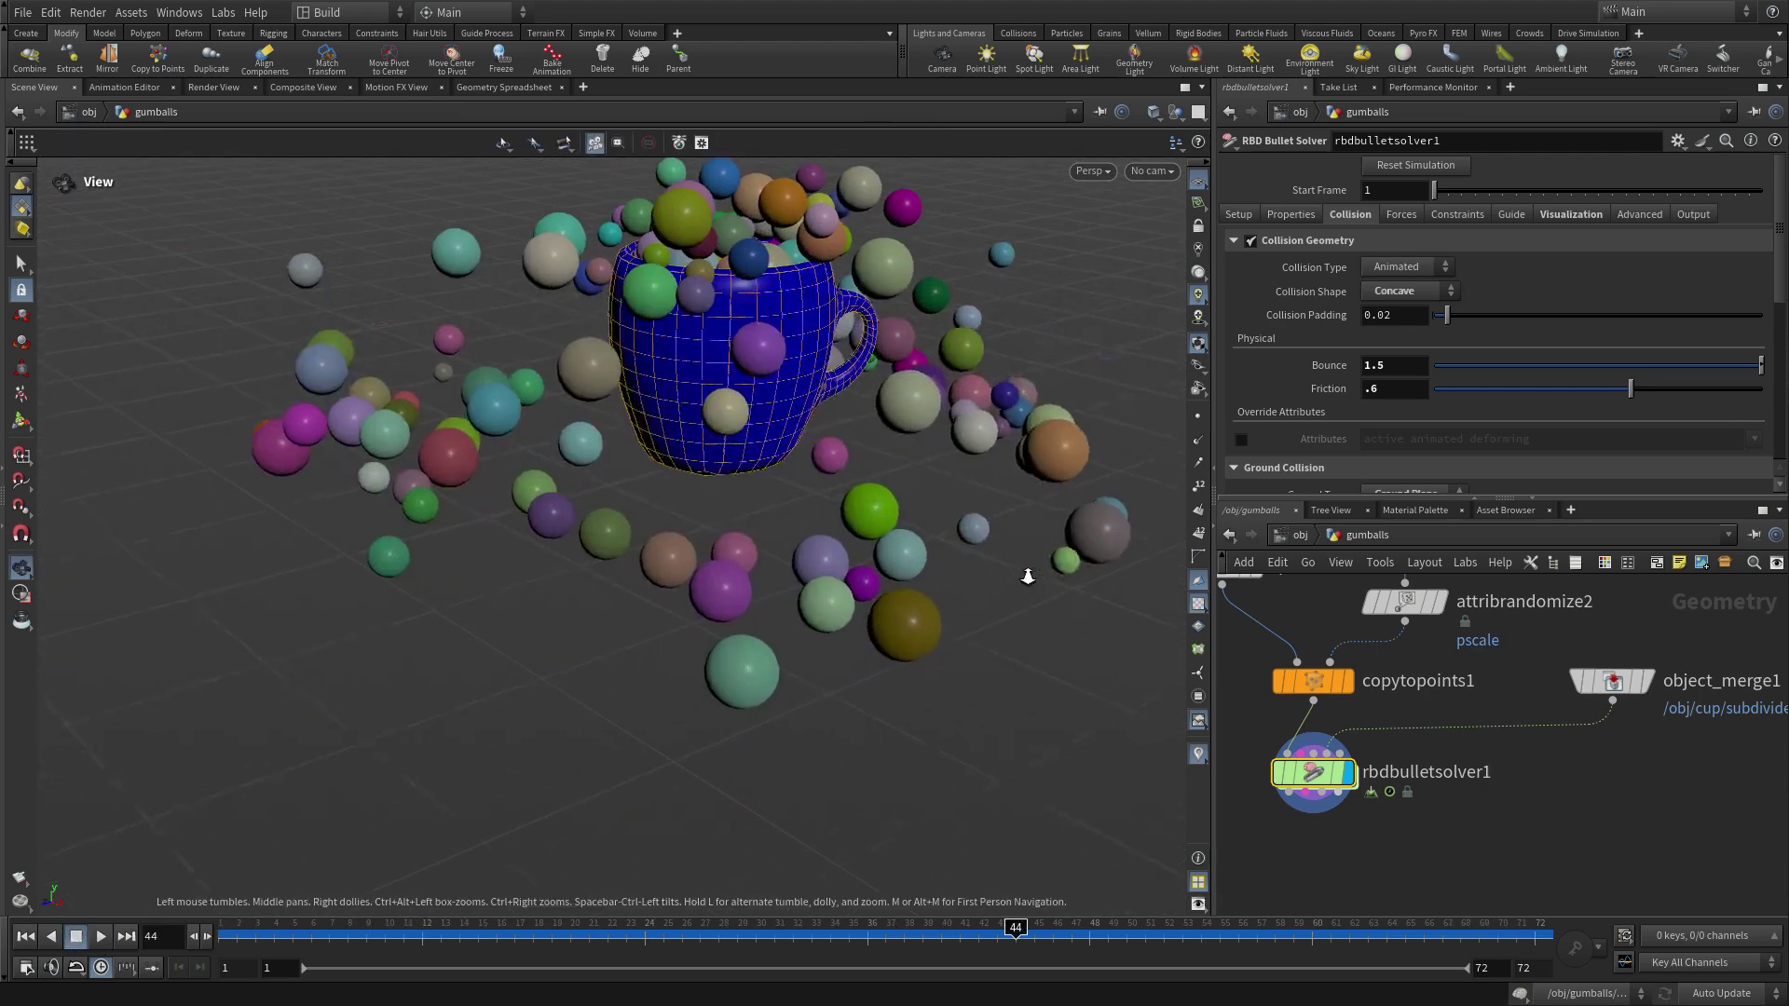
key(Return)
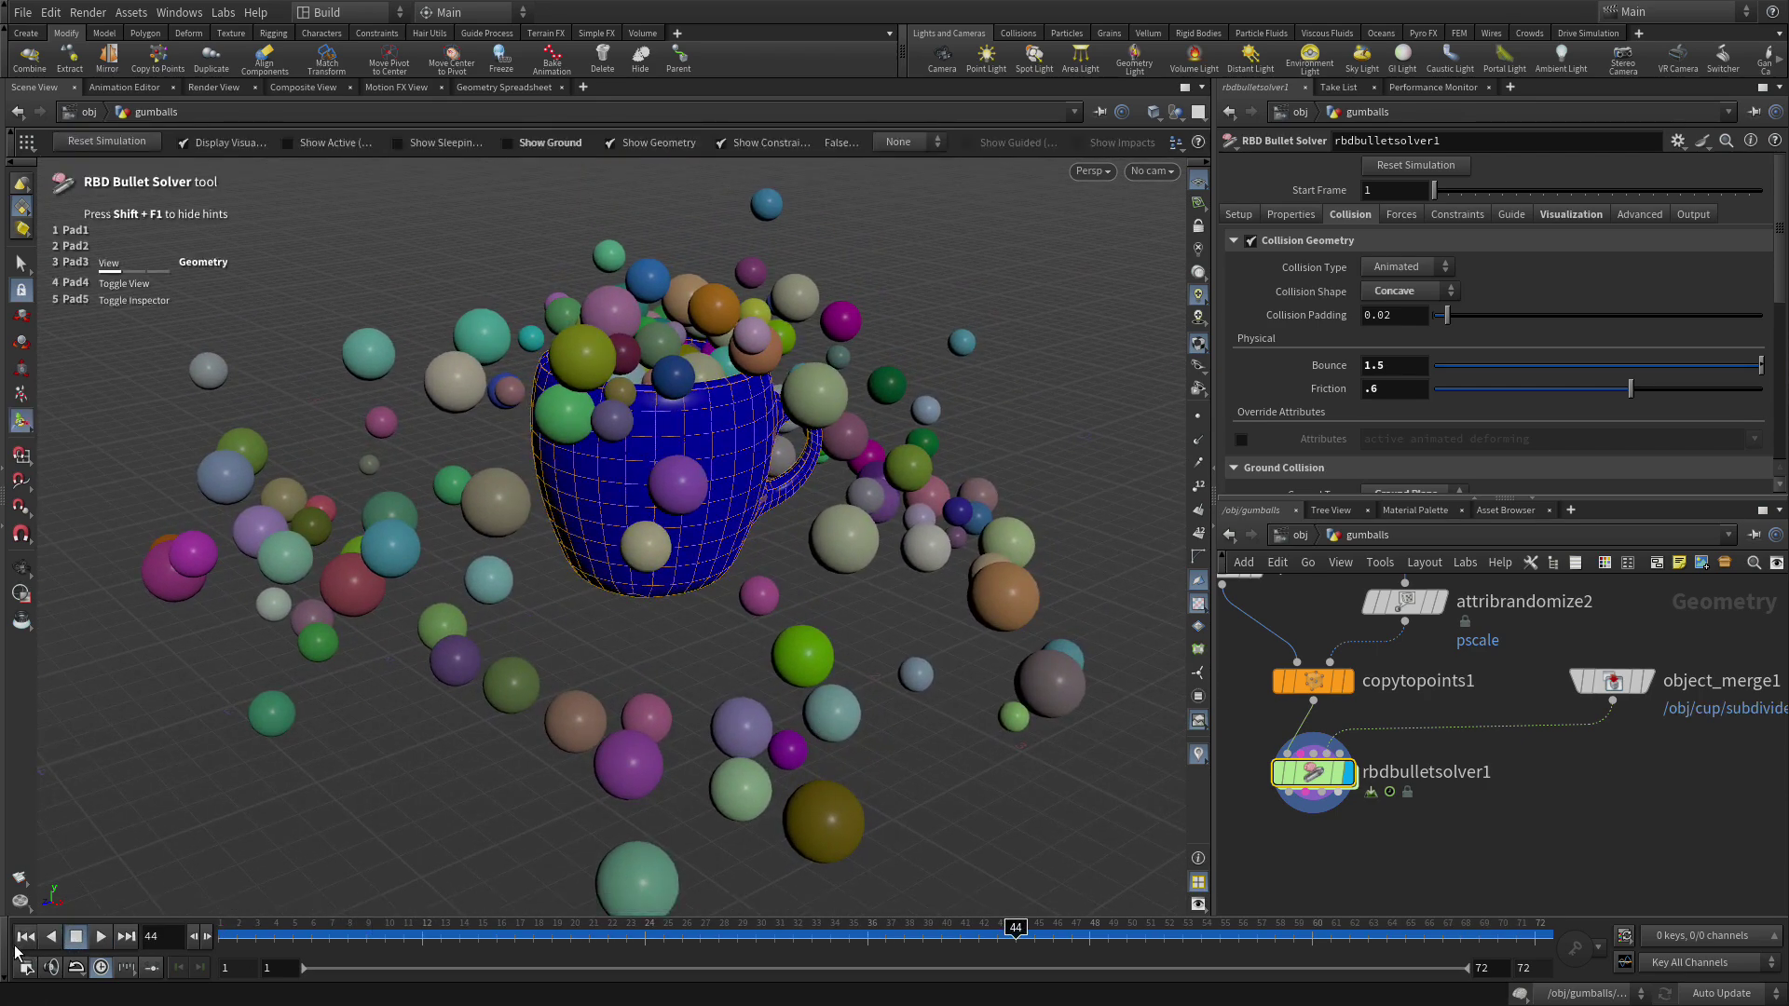
click(26, 936)
click(97, 938)
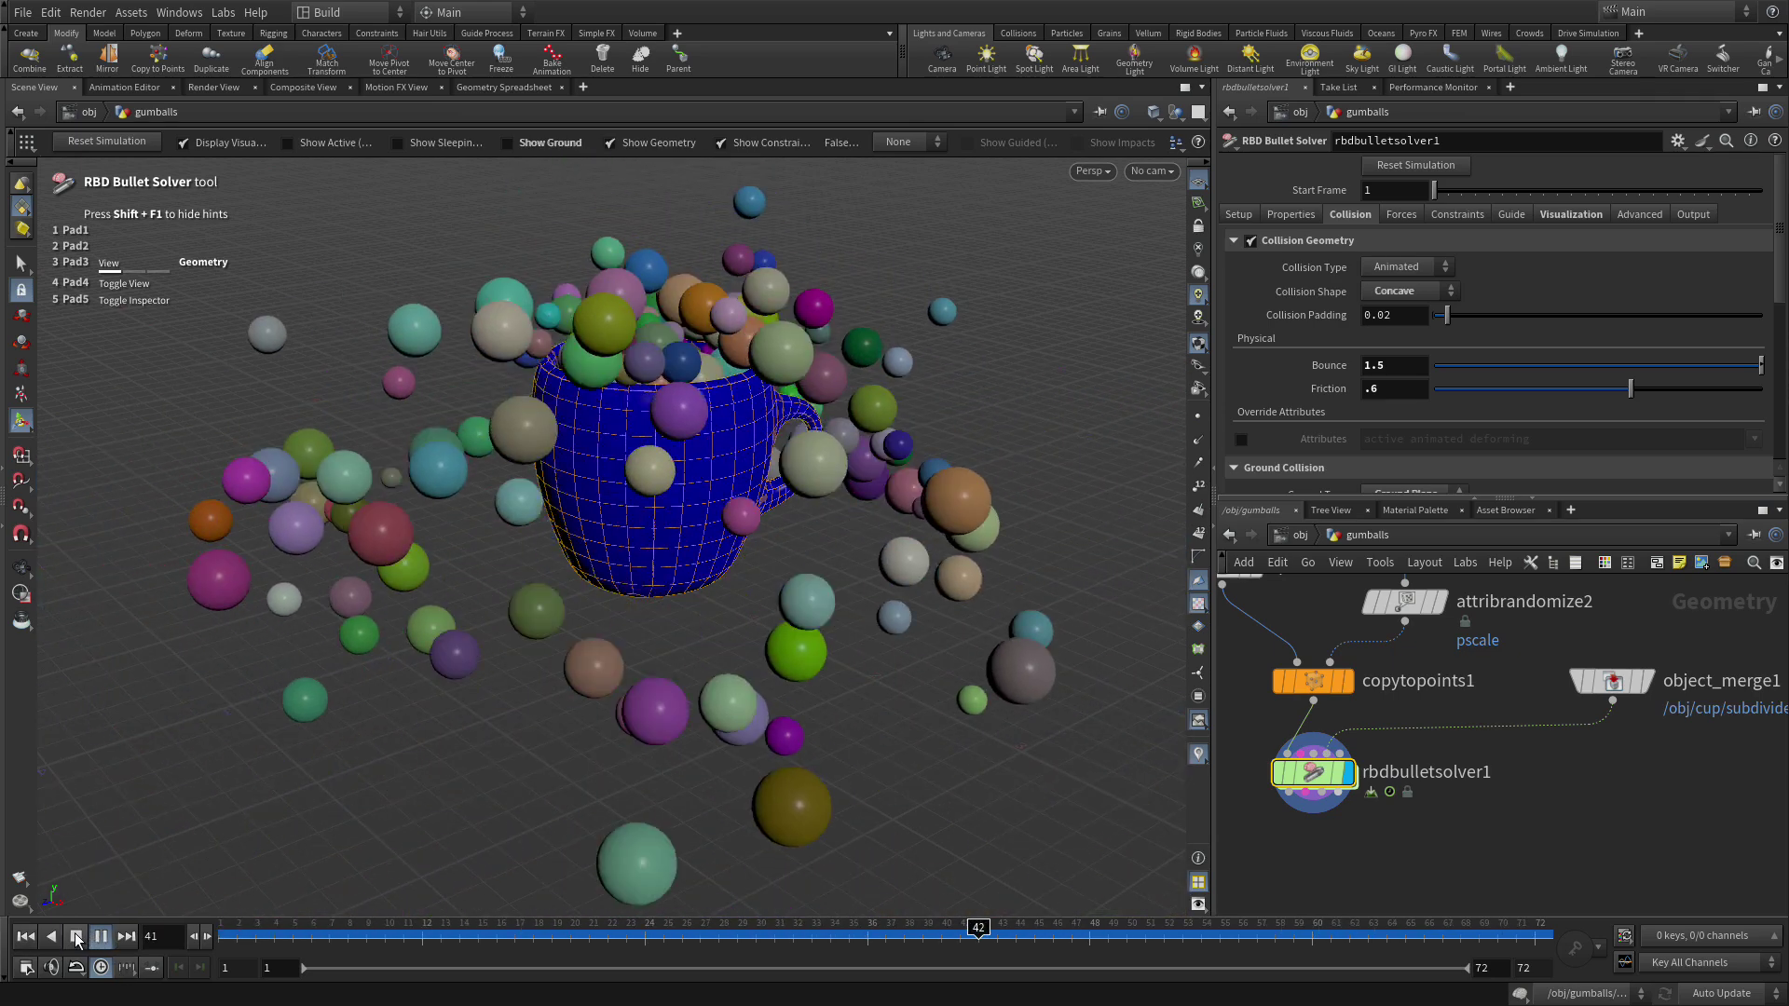
key(Up)
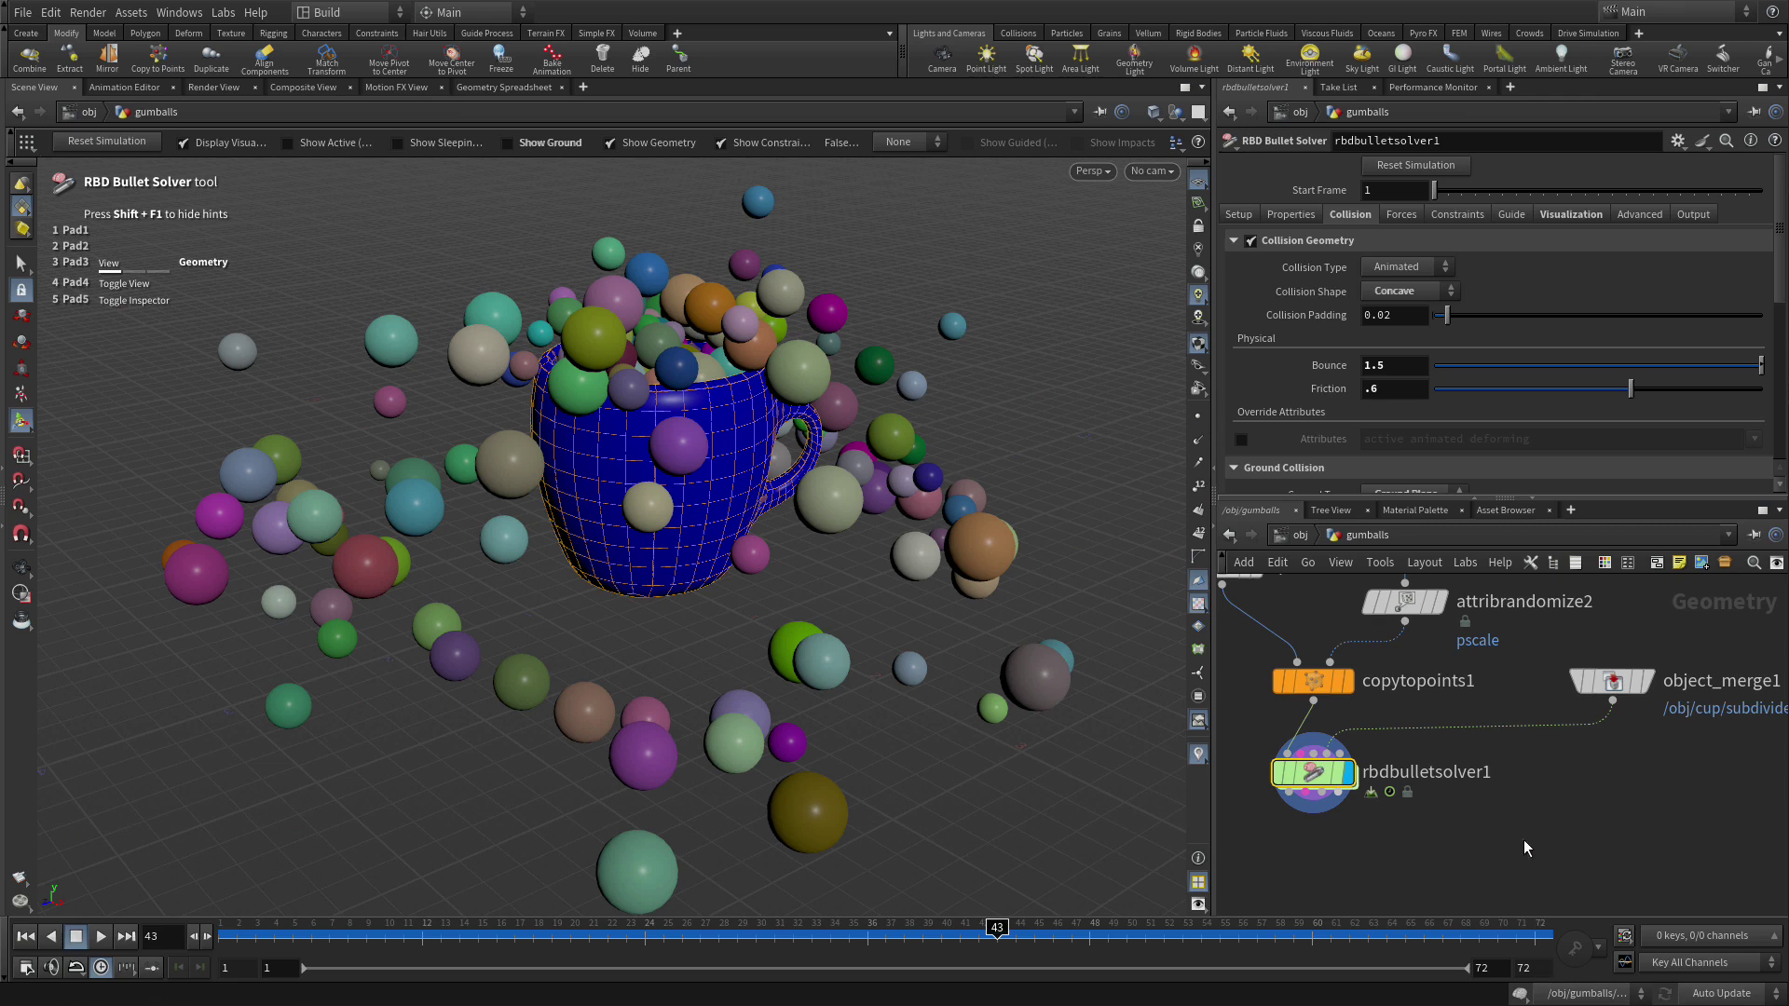
Add a File Cache node fed by the first output of rbdbulletsolver1 and make it the displayed node
middle_drag(1369, 867, 1382, 787)
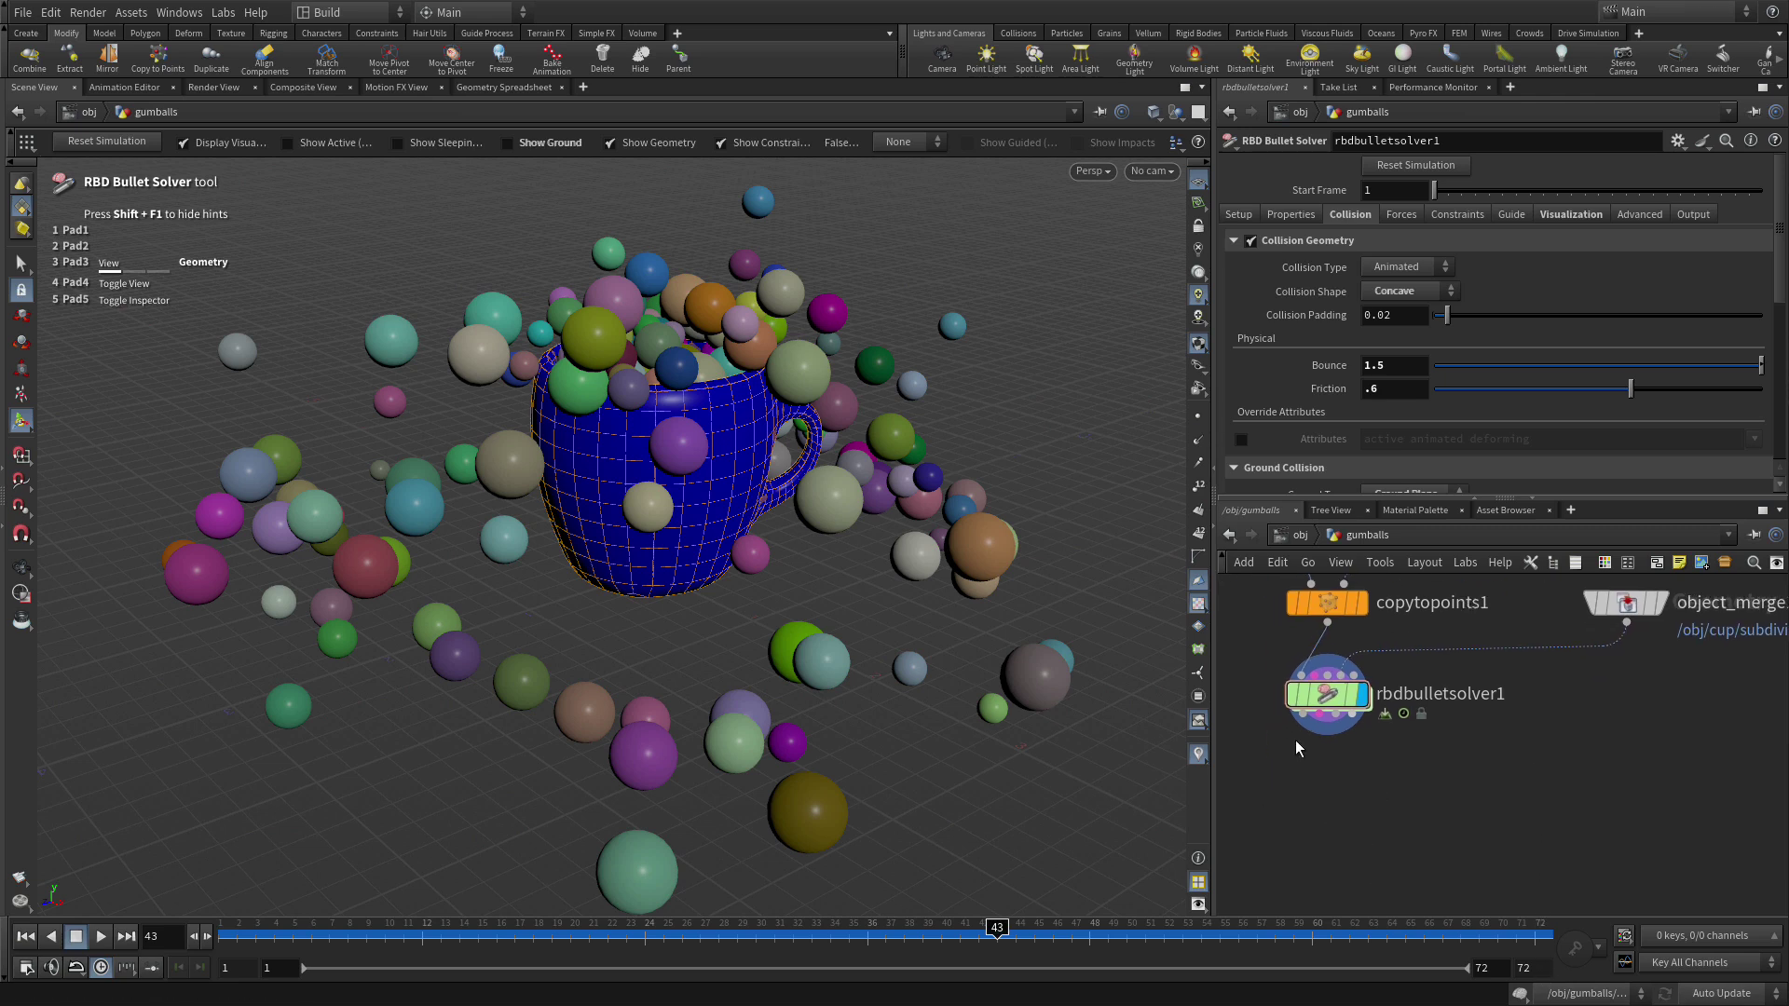
key(Tab)
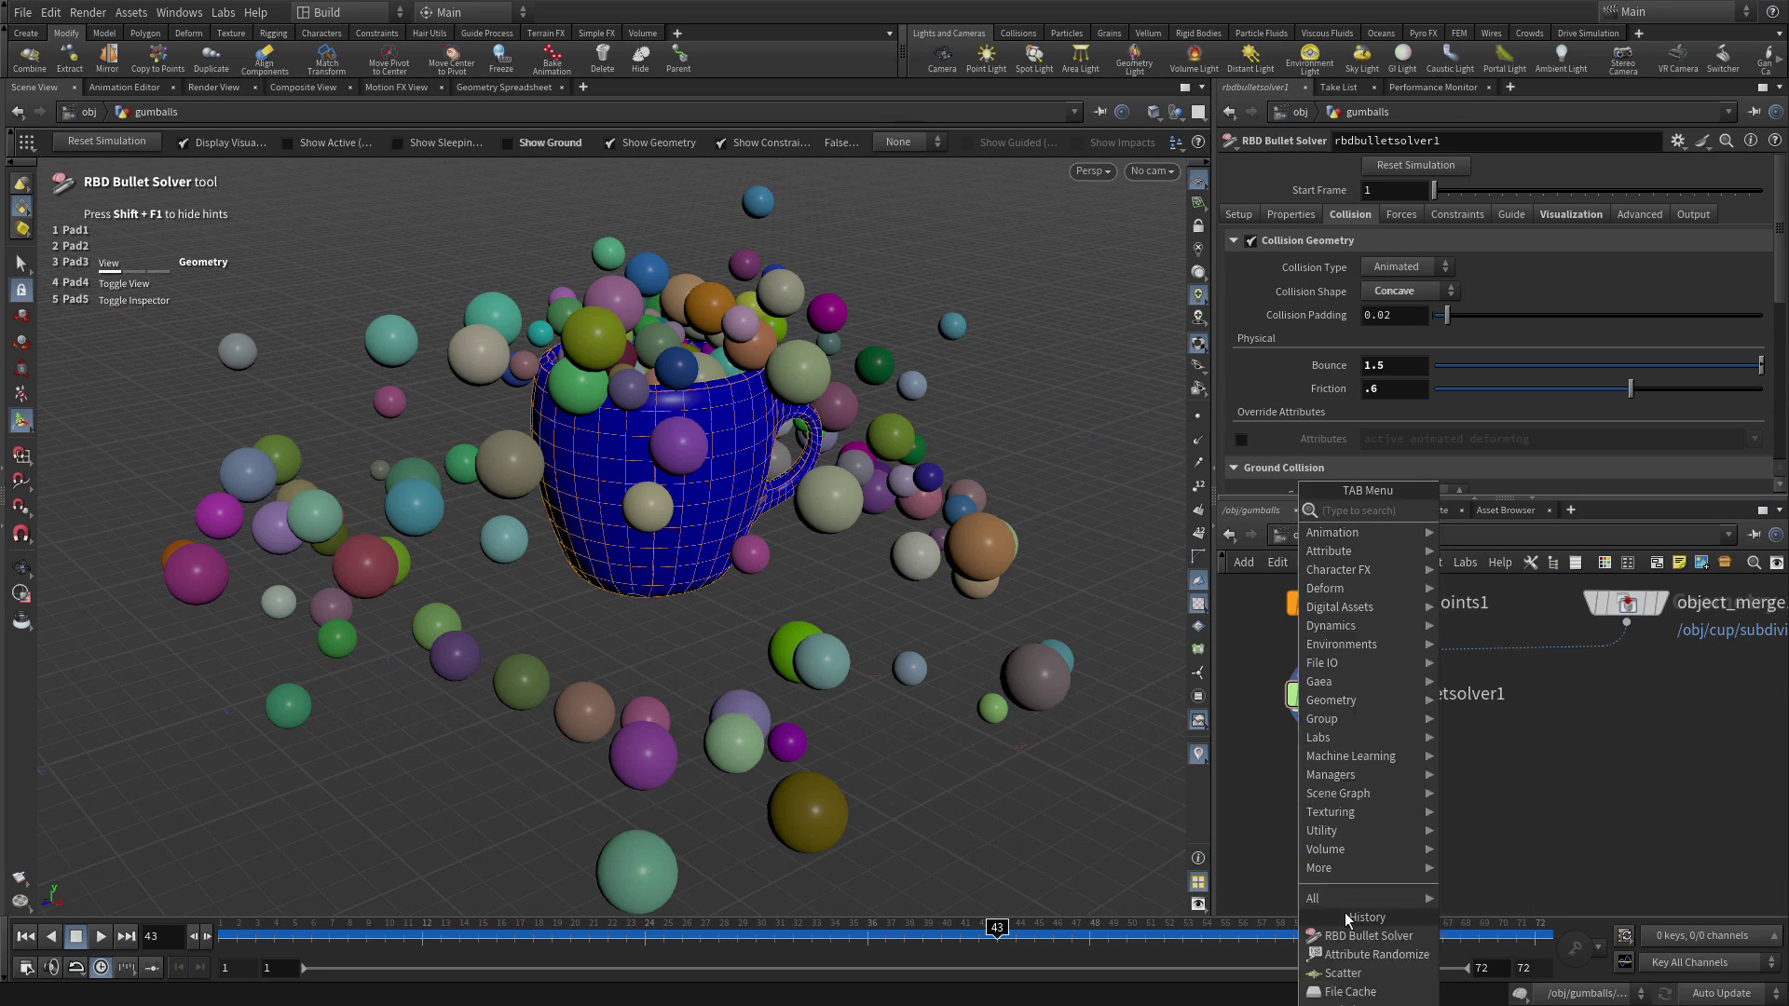
click(1350, 992)
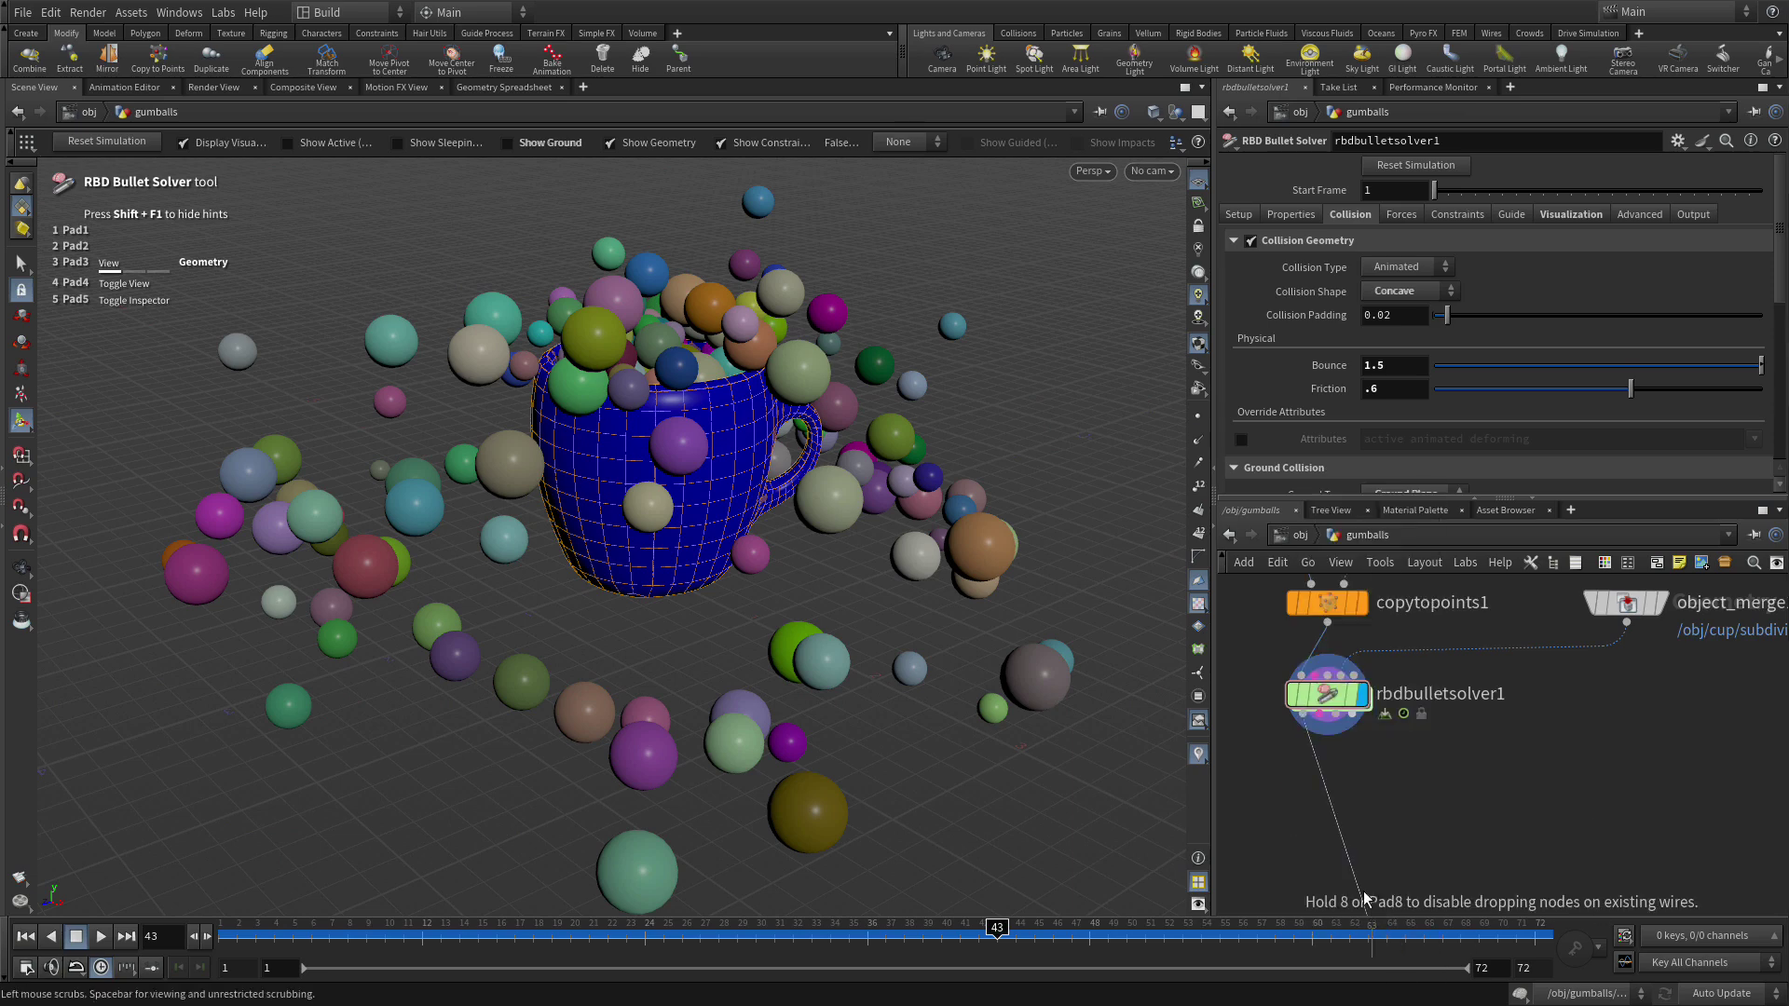
click(1323, 792)
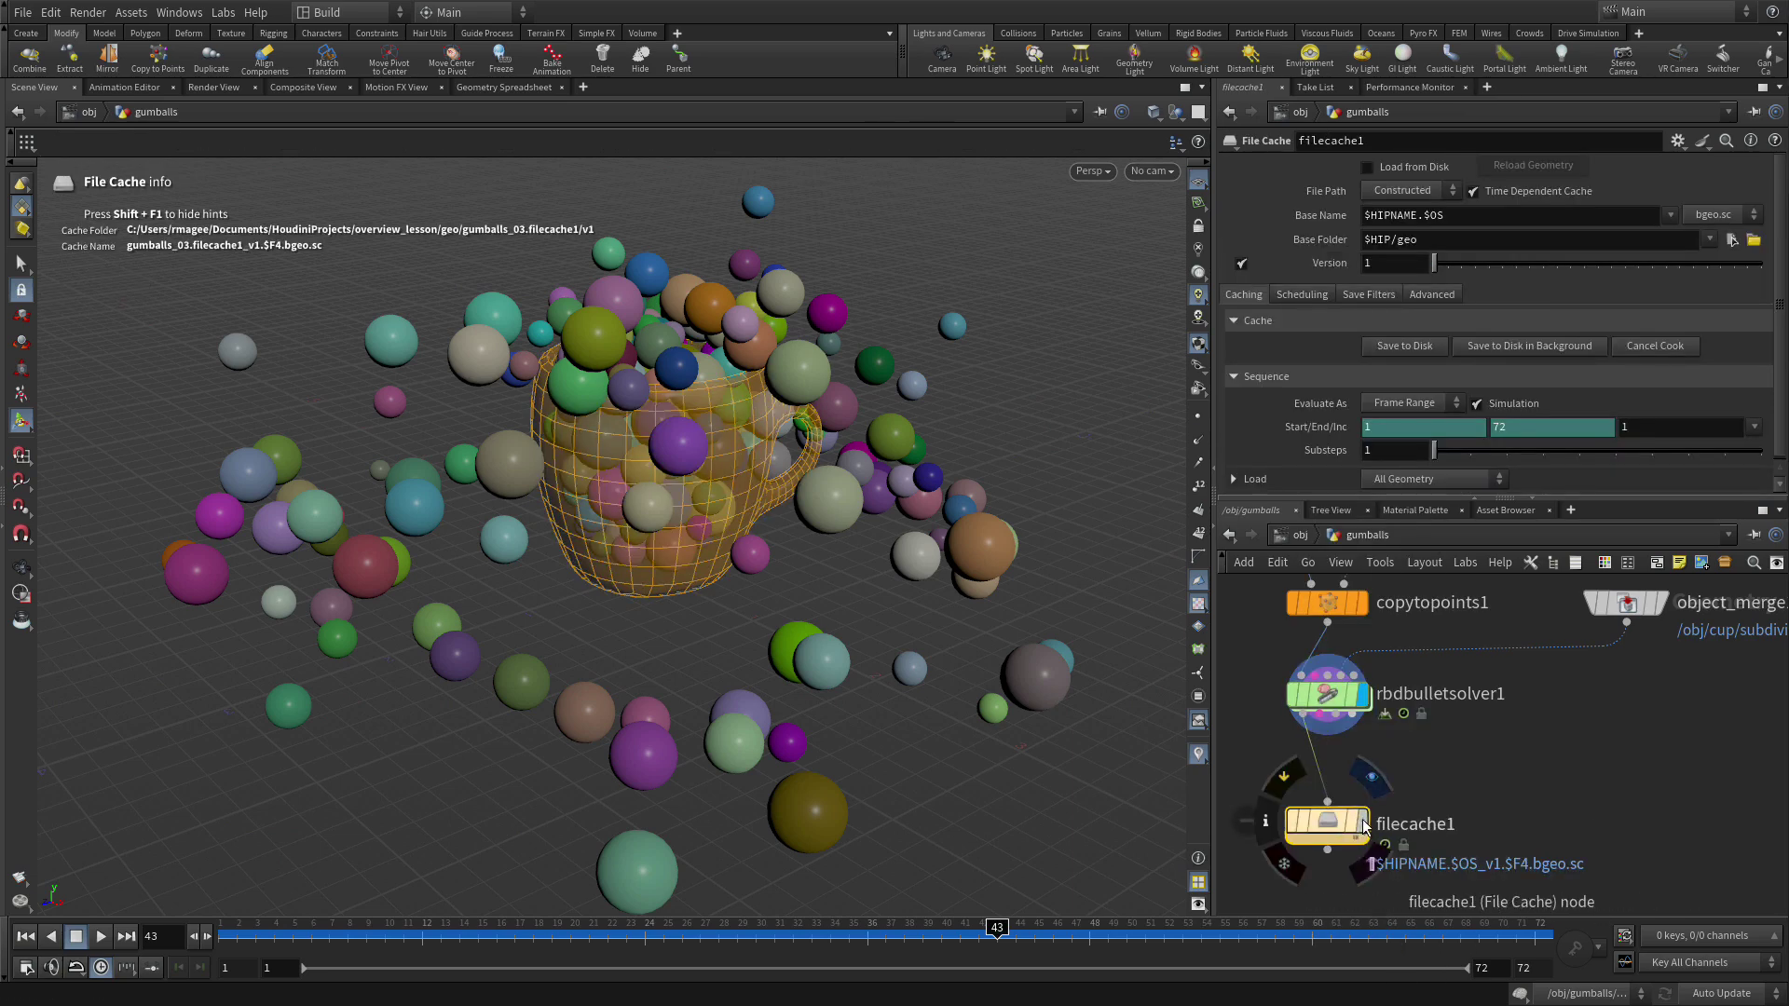
click(1365, 823)
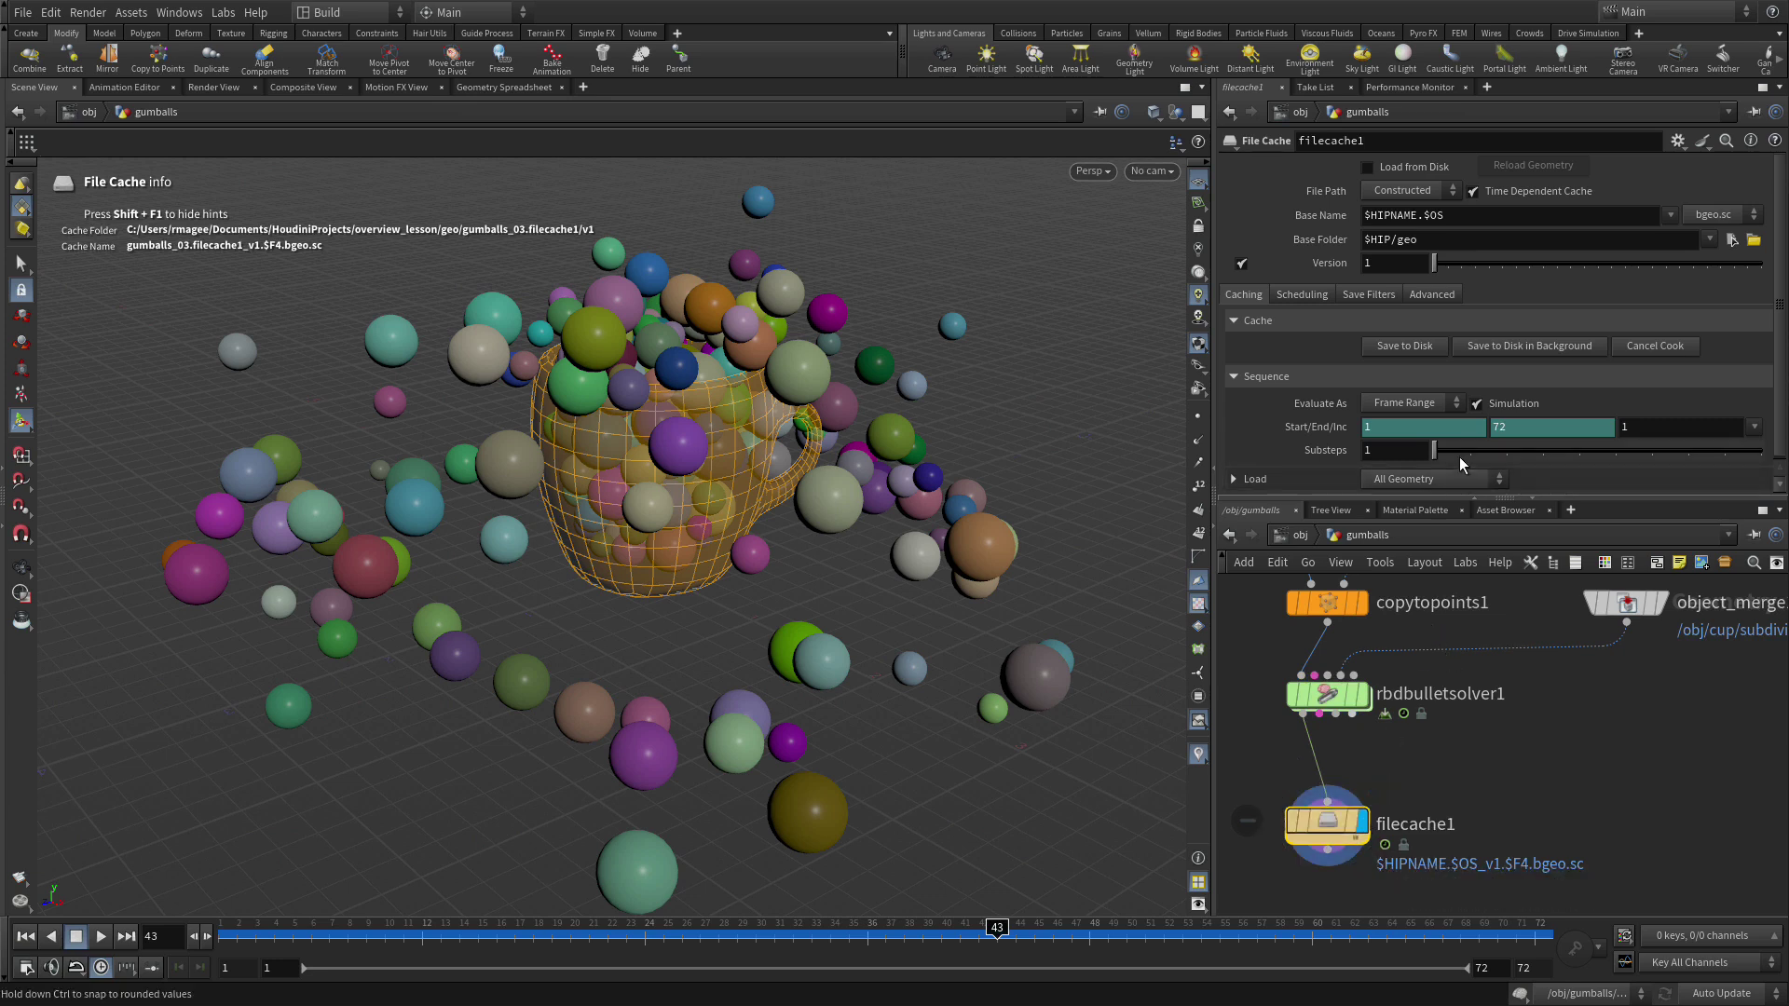
Set the file cache's base name to gumballs and turn off its version number
drag(1445, 215, 1317, 215)
text(gumballs)
key(Return)
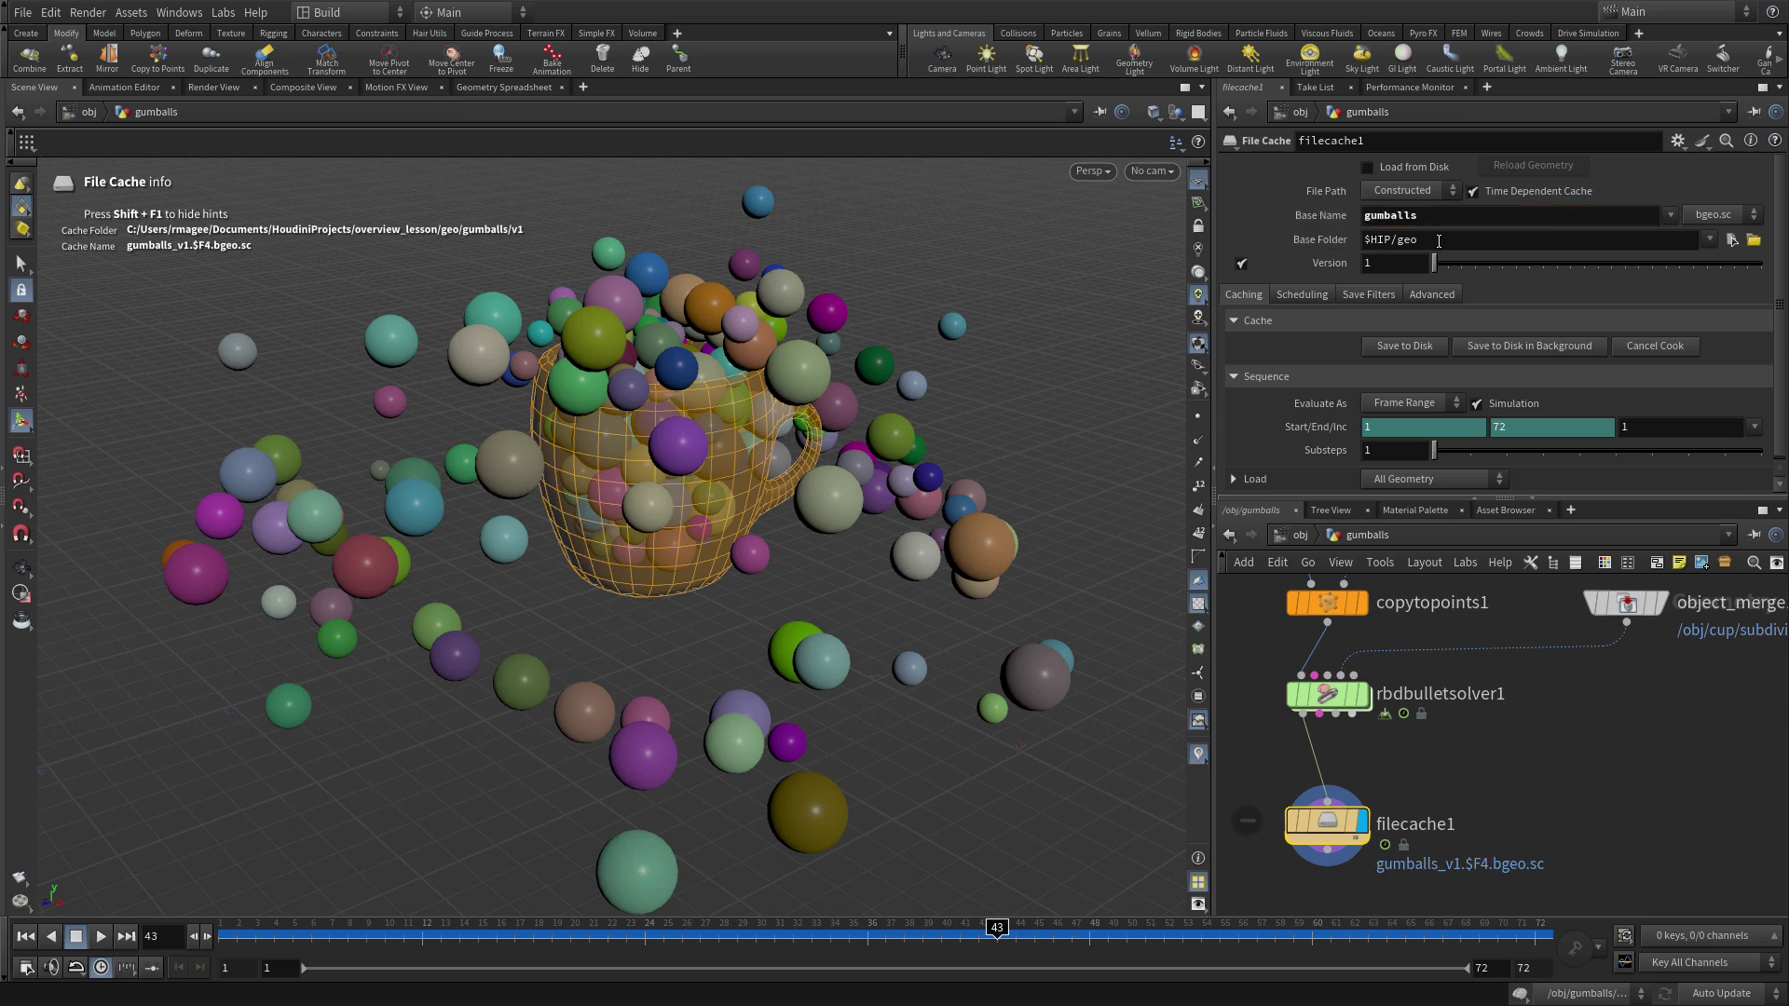
click(1241, 265)
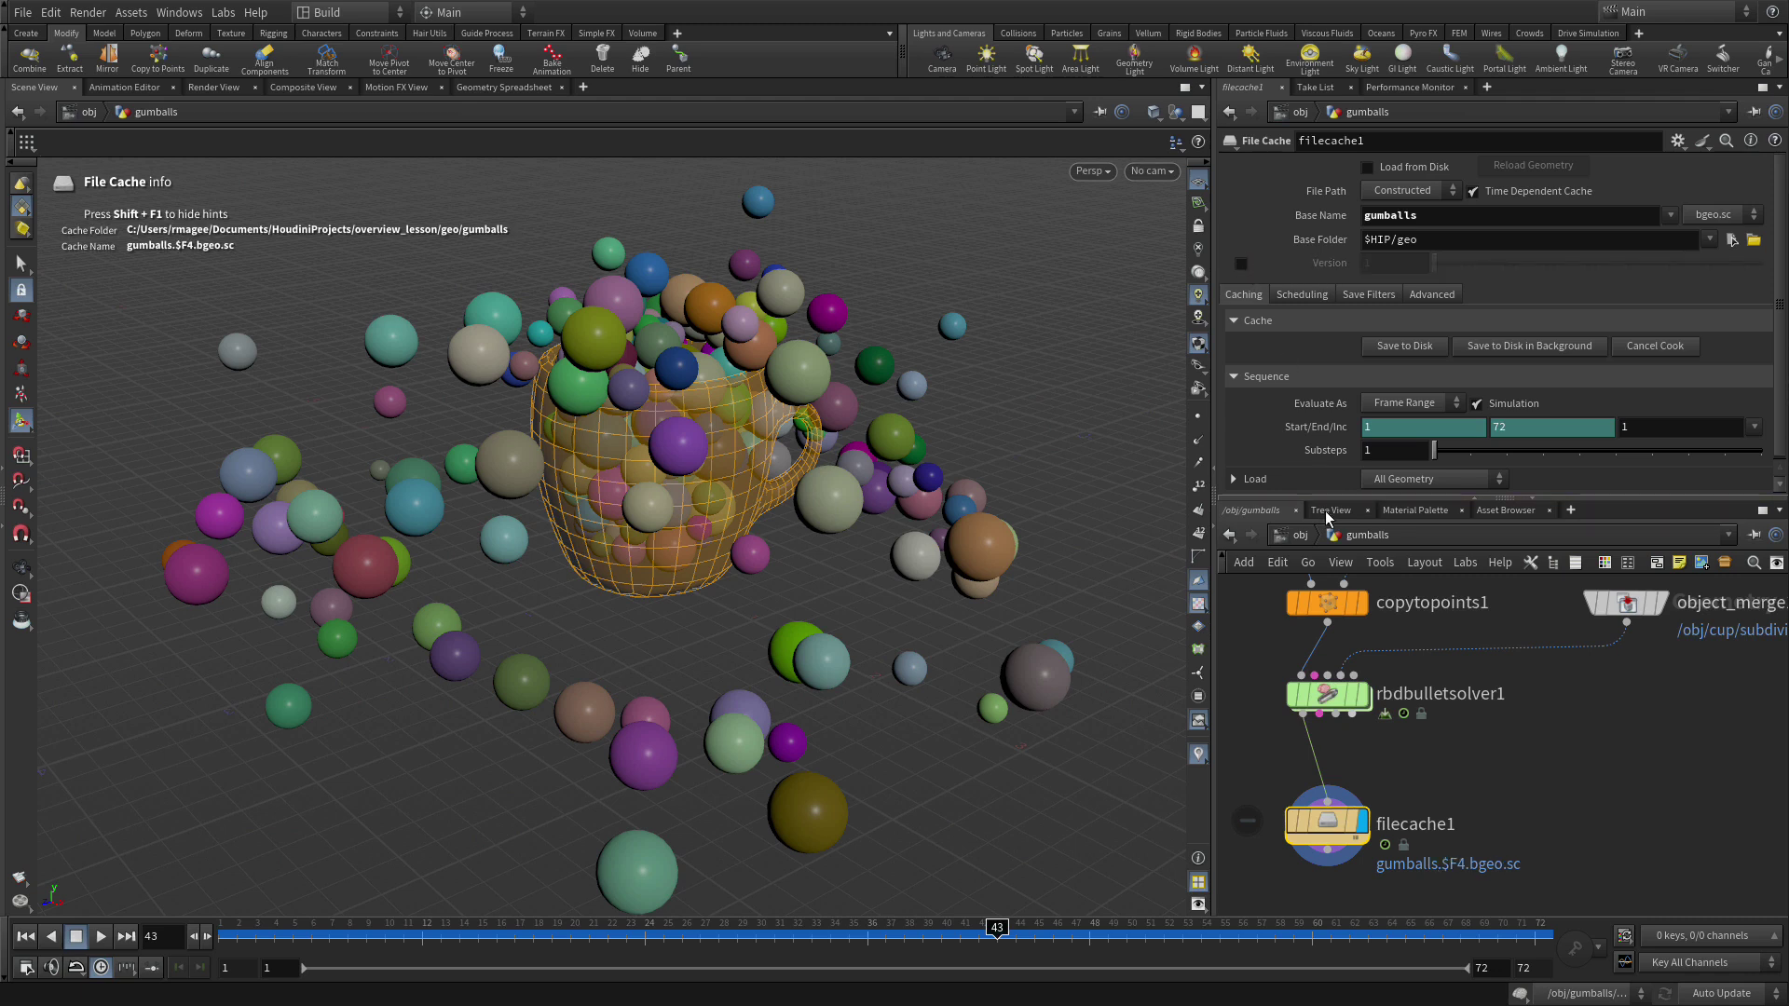
Save the frame 1 to 72 gumball simulation to disk, then scrub through the cached frames to frame 47
click(1406, 342)
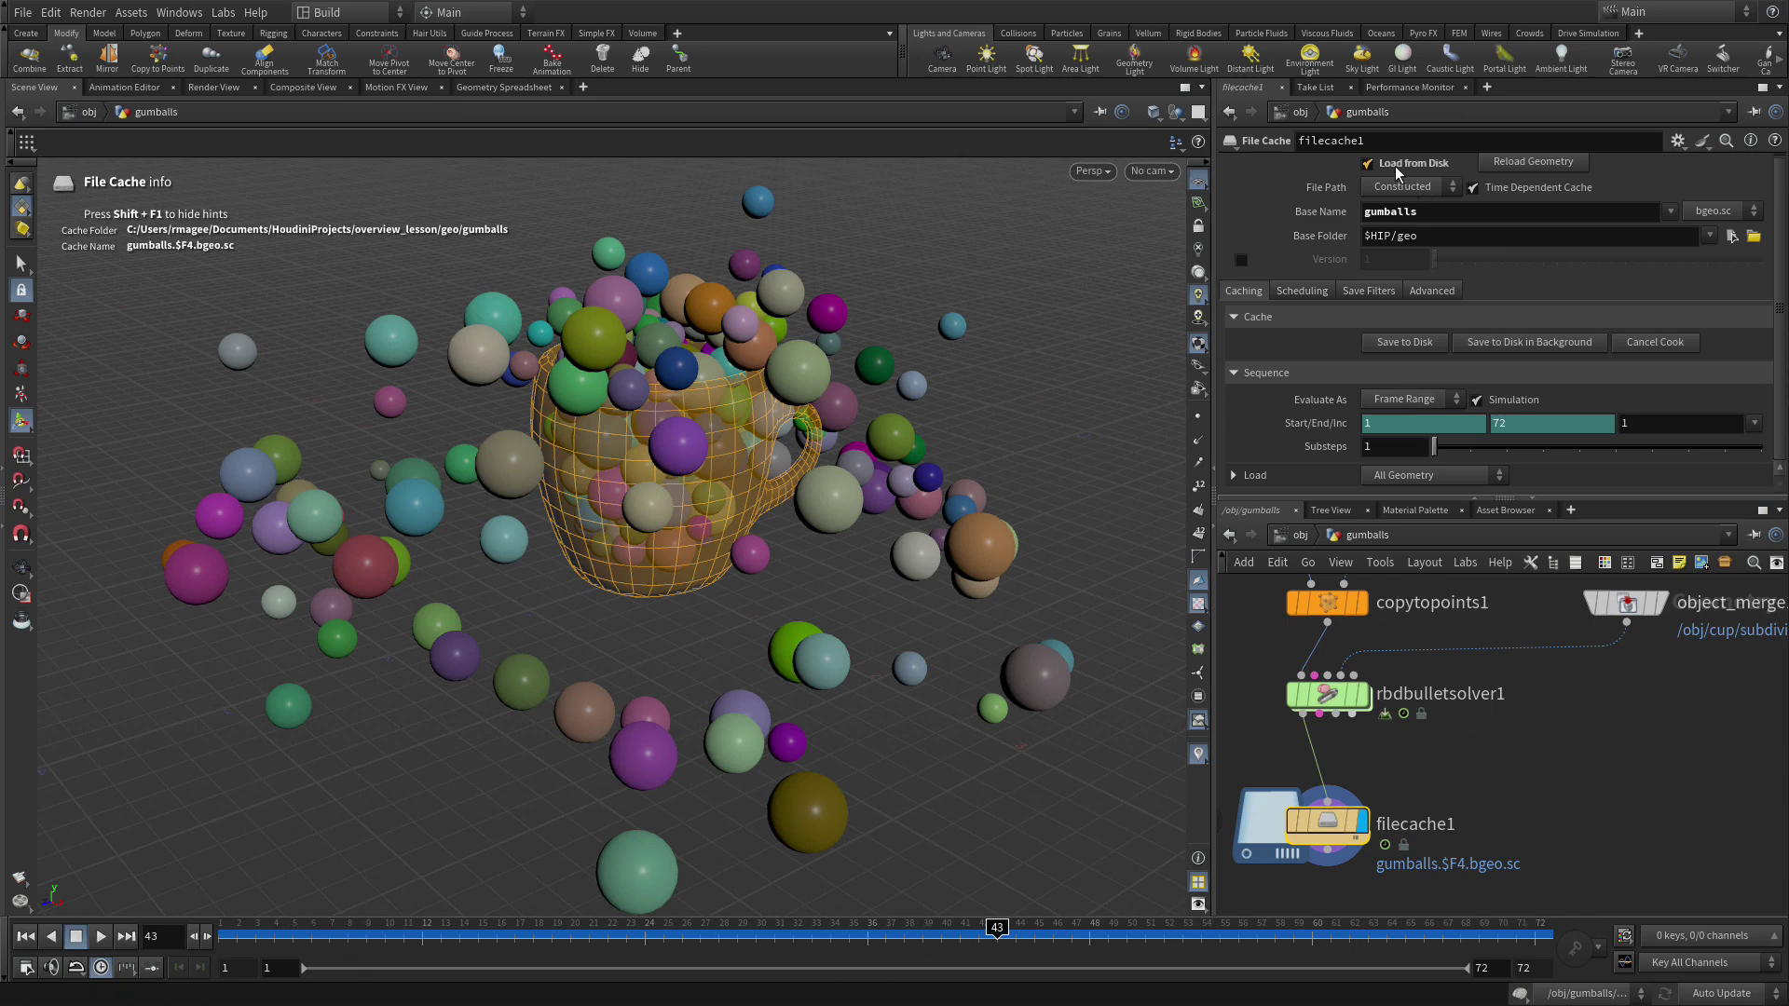
drag(649, 939, 1087, 798)
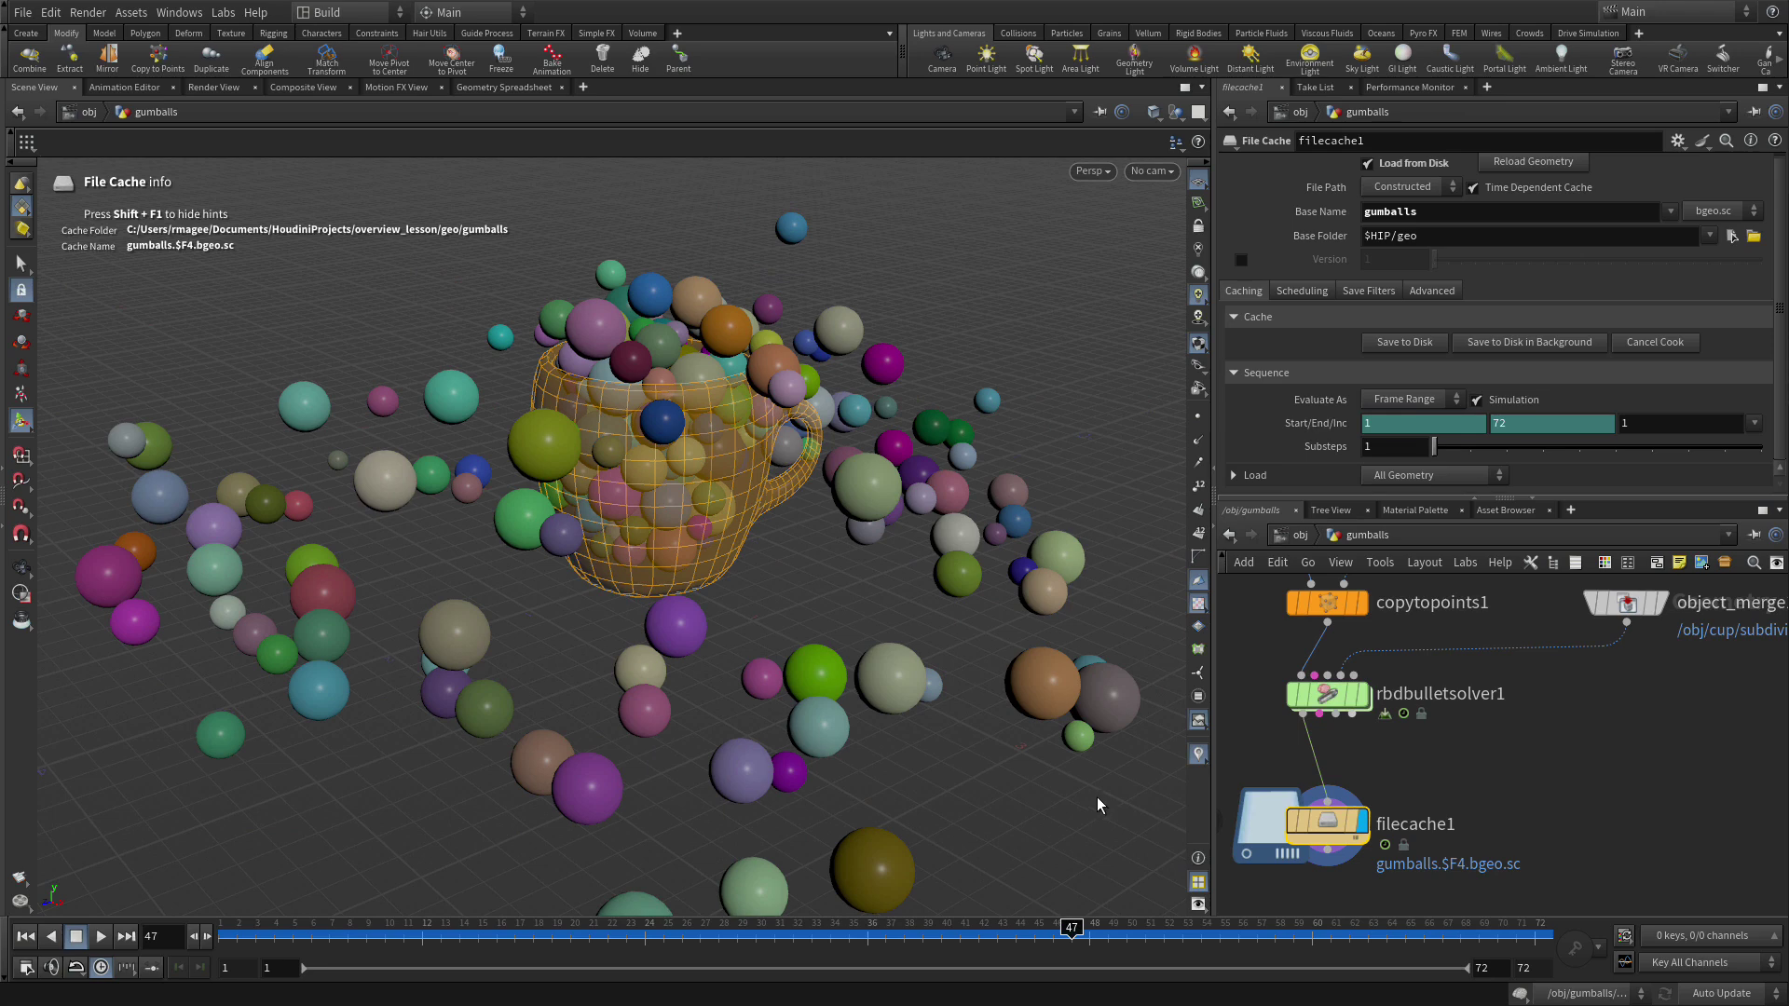
Return to the object level, switch to the Select tool and play the cached simulation from the first frame
scroll(1571, 773, down, 5)
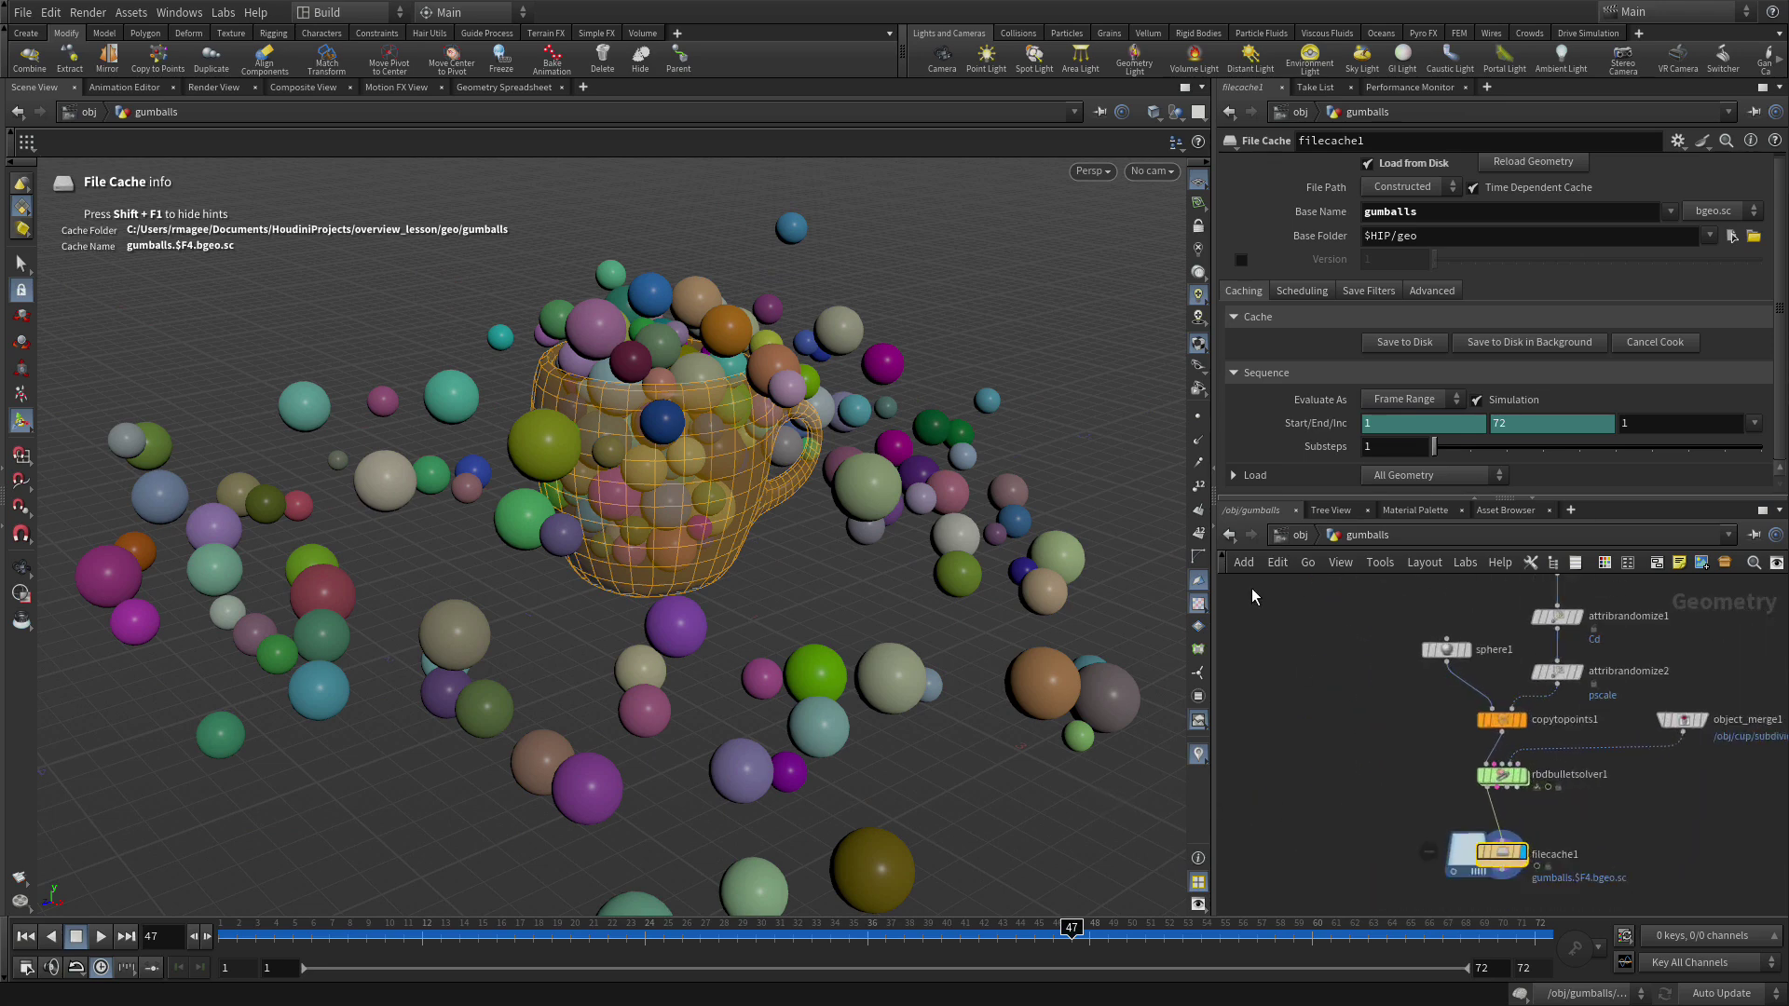
click(1297, 538)
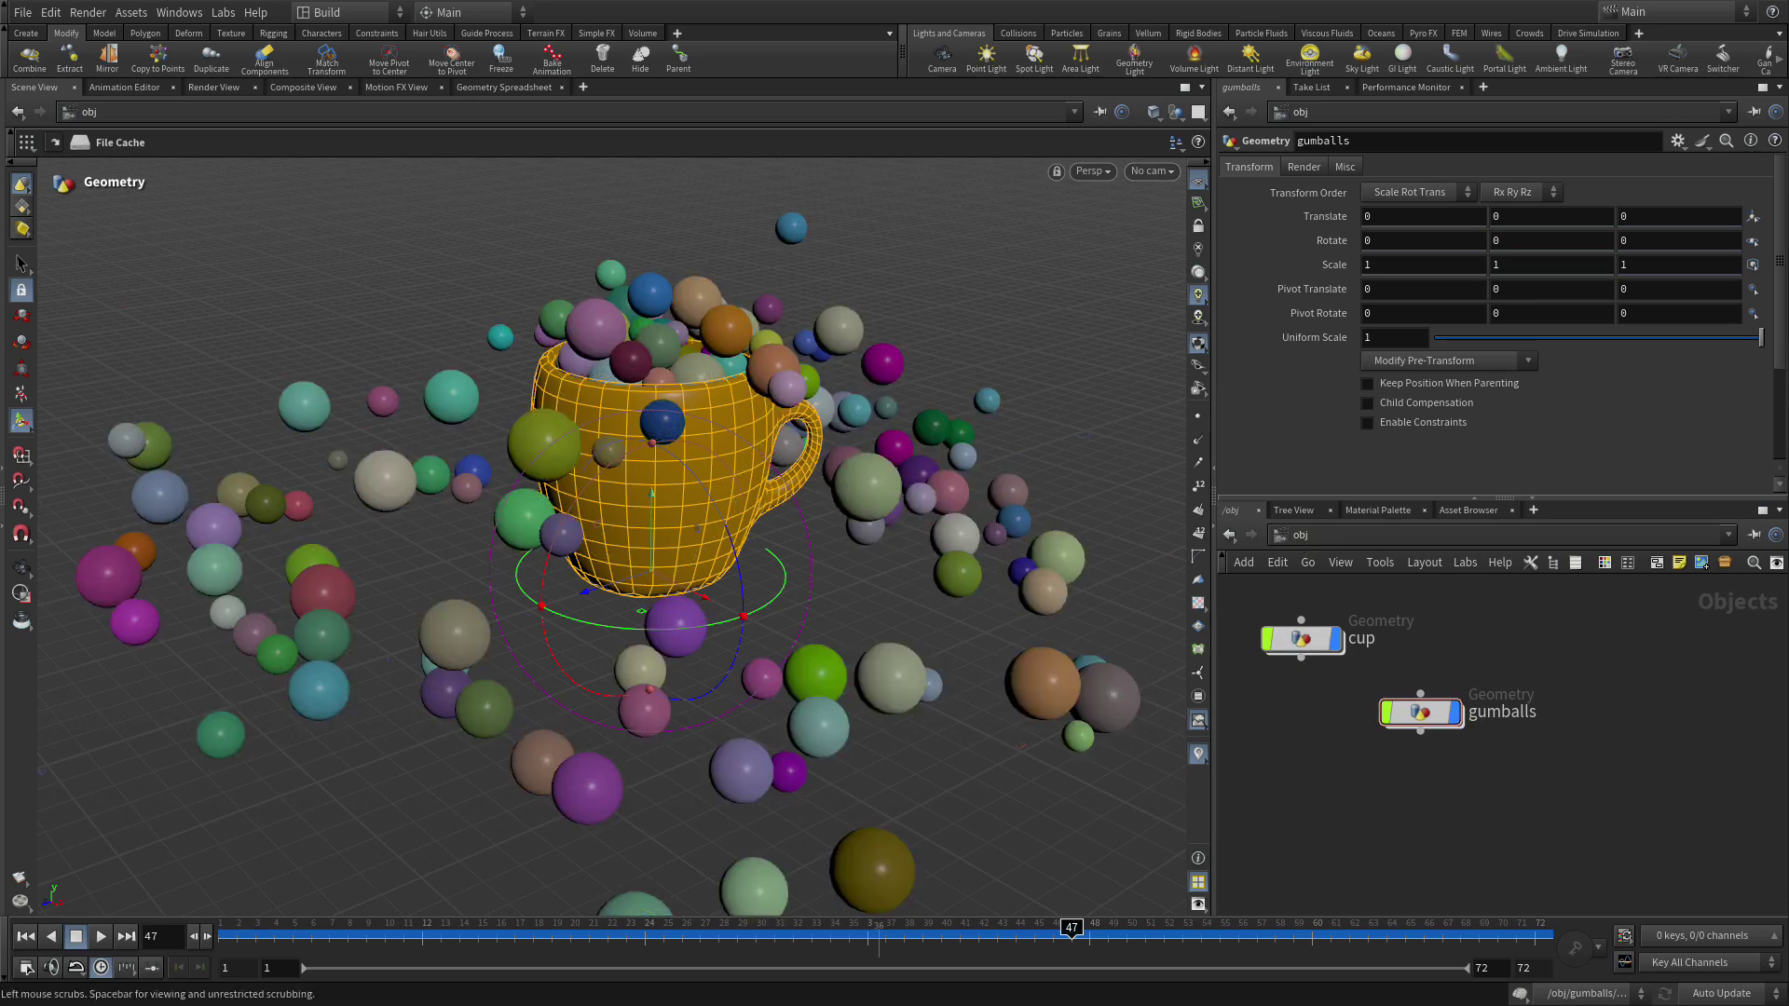
click(21, 264)
click(25, 937)
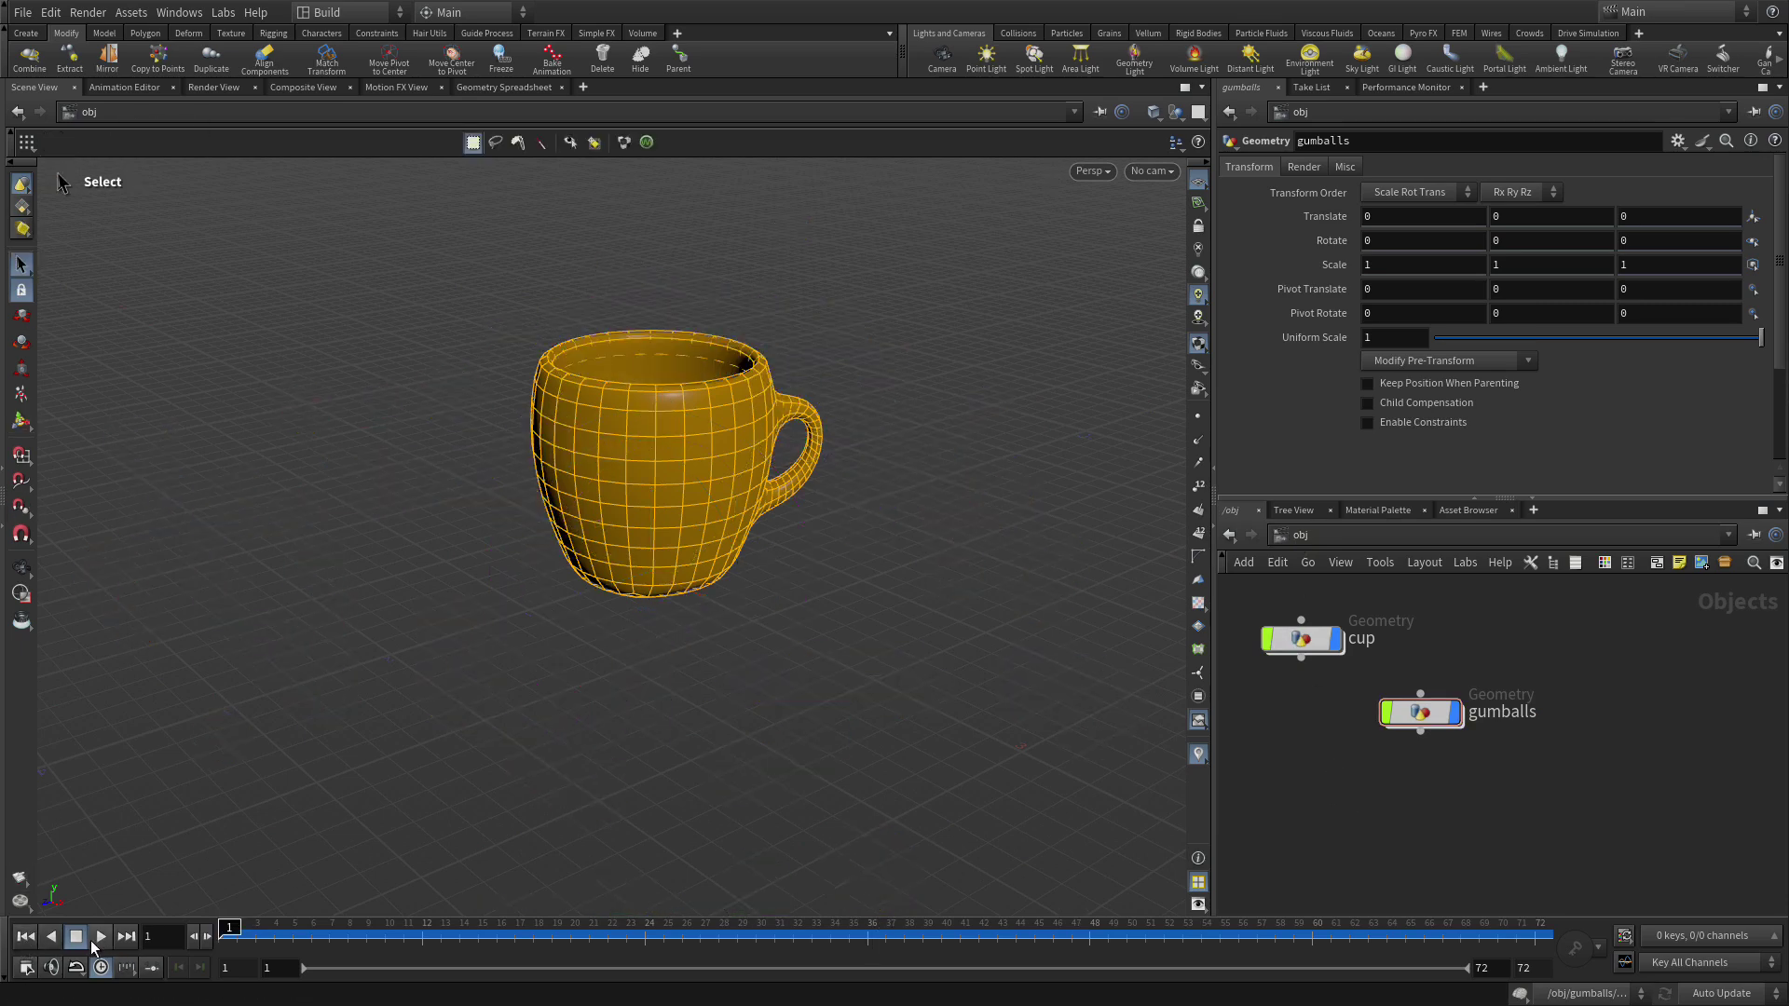
click(101, 936)
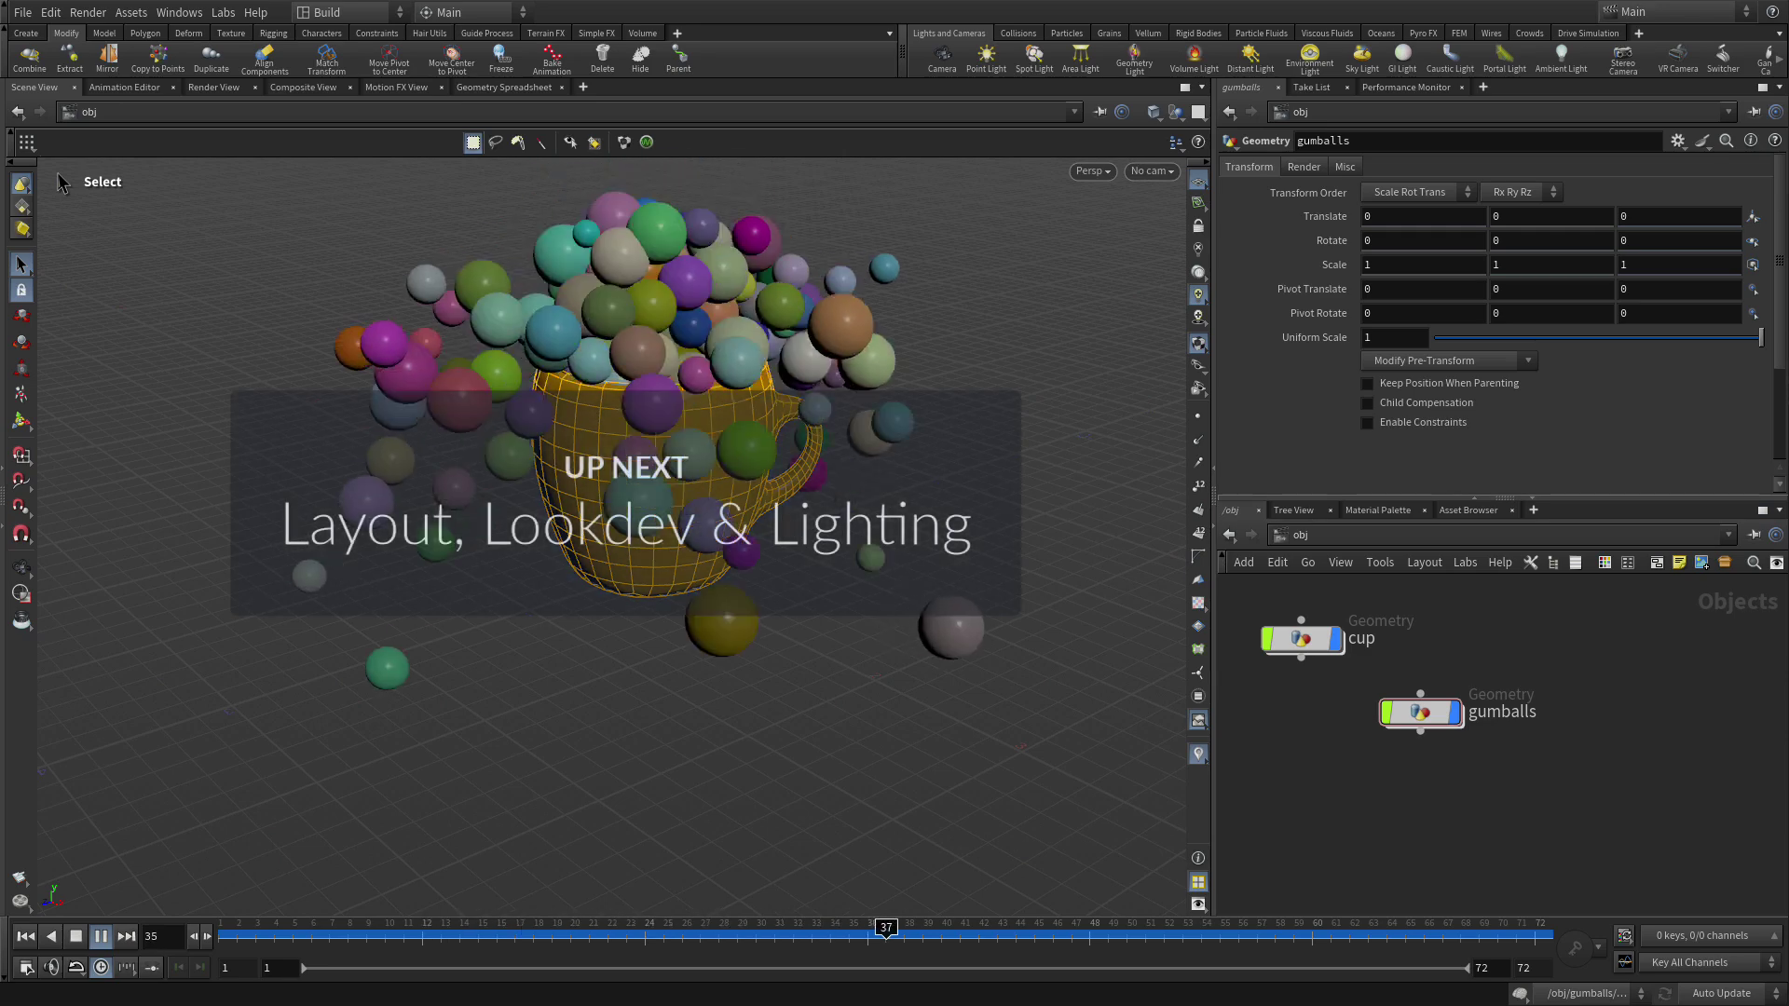